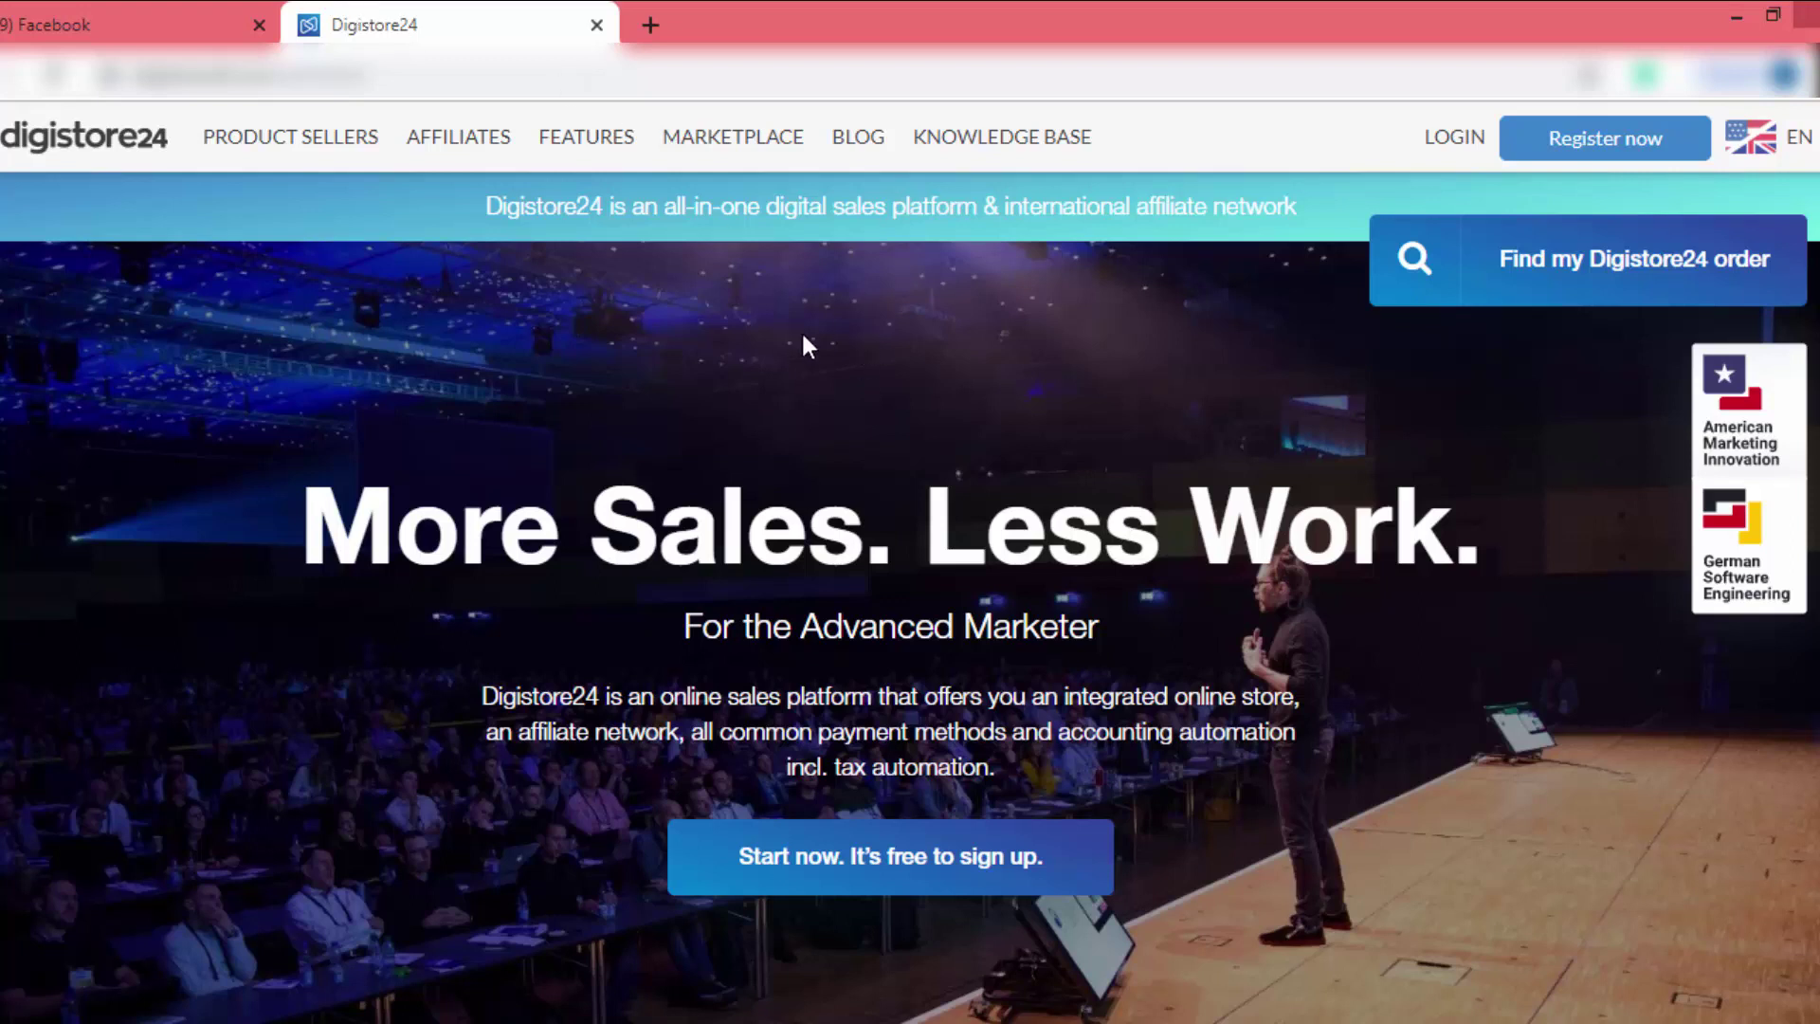
Open the Digistore24 marketplace and narrow the digital products to the Spirituality and Esoterics category
left_click(722, 134)
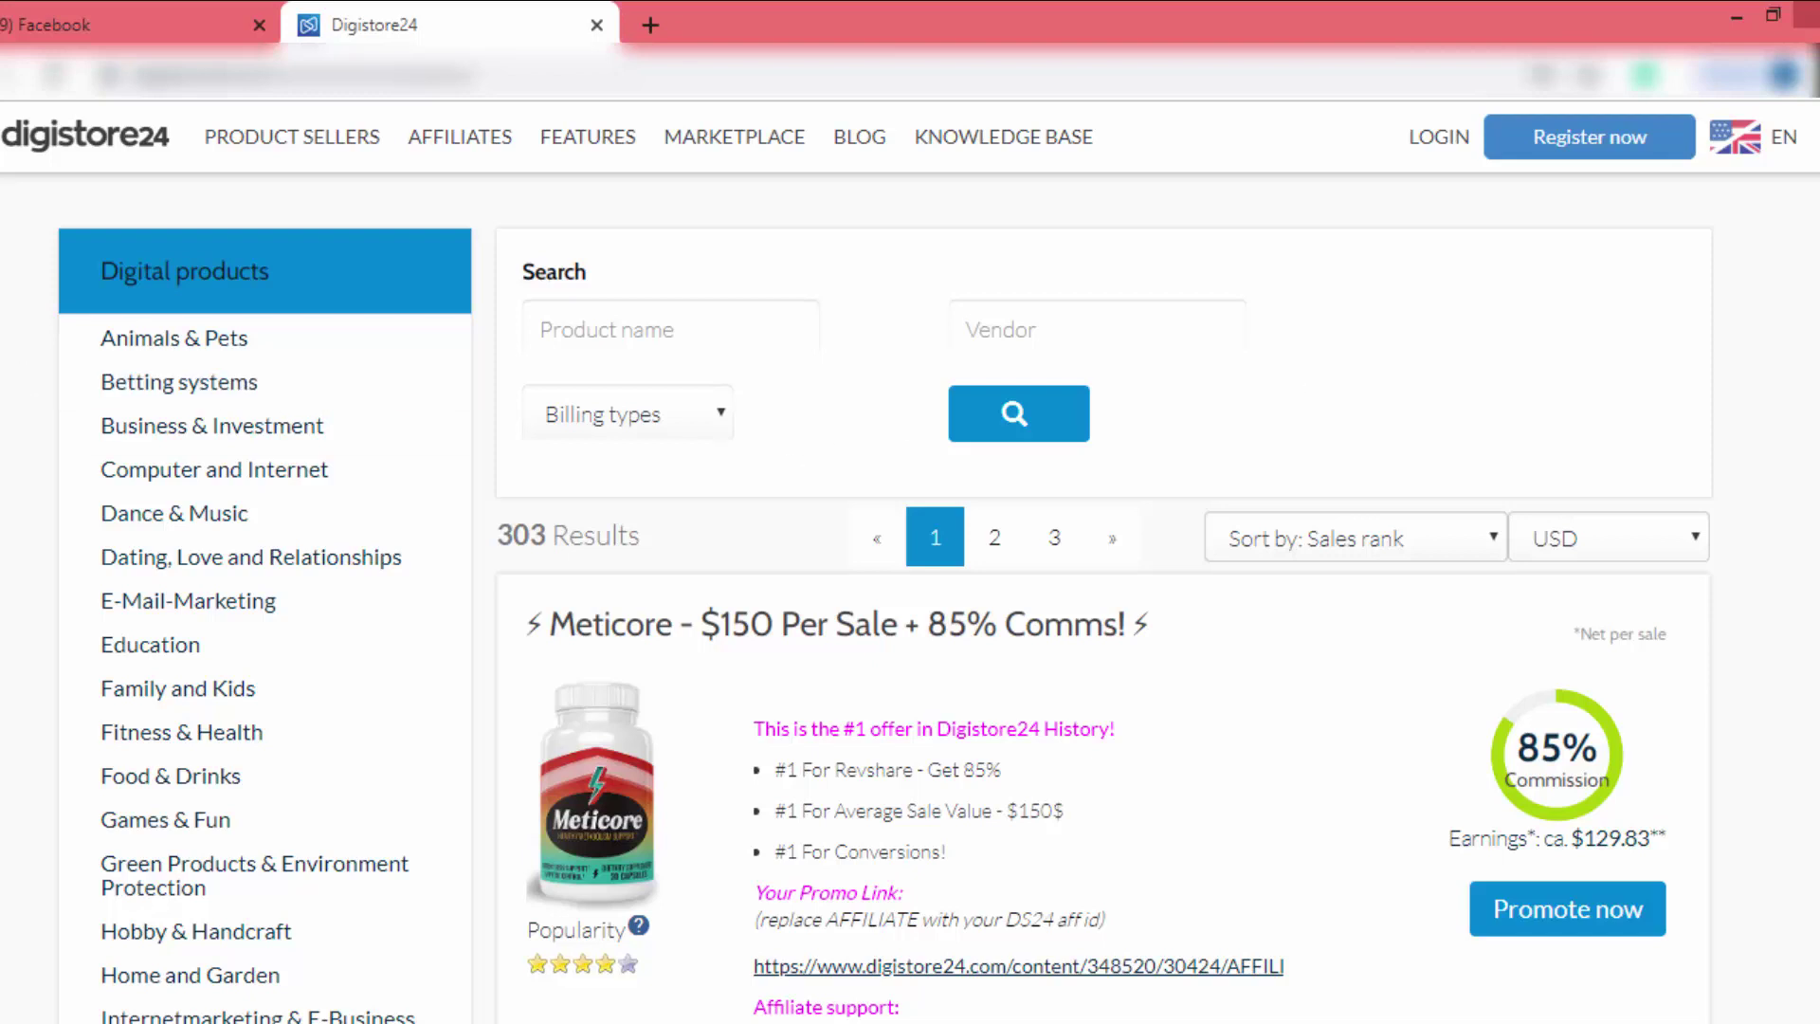
scroll(223, 398, "down", 9)
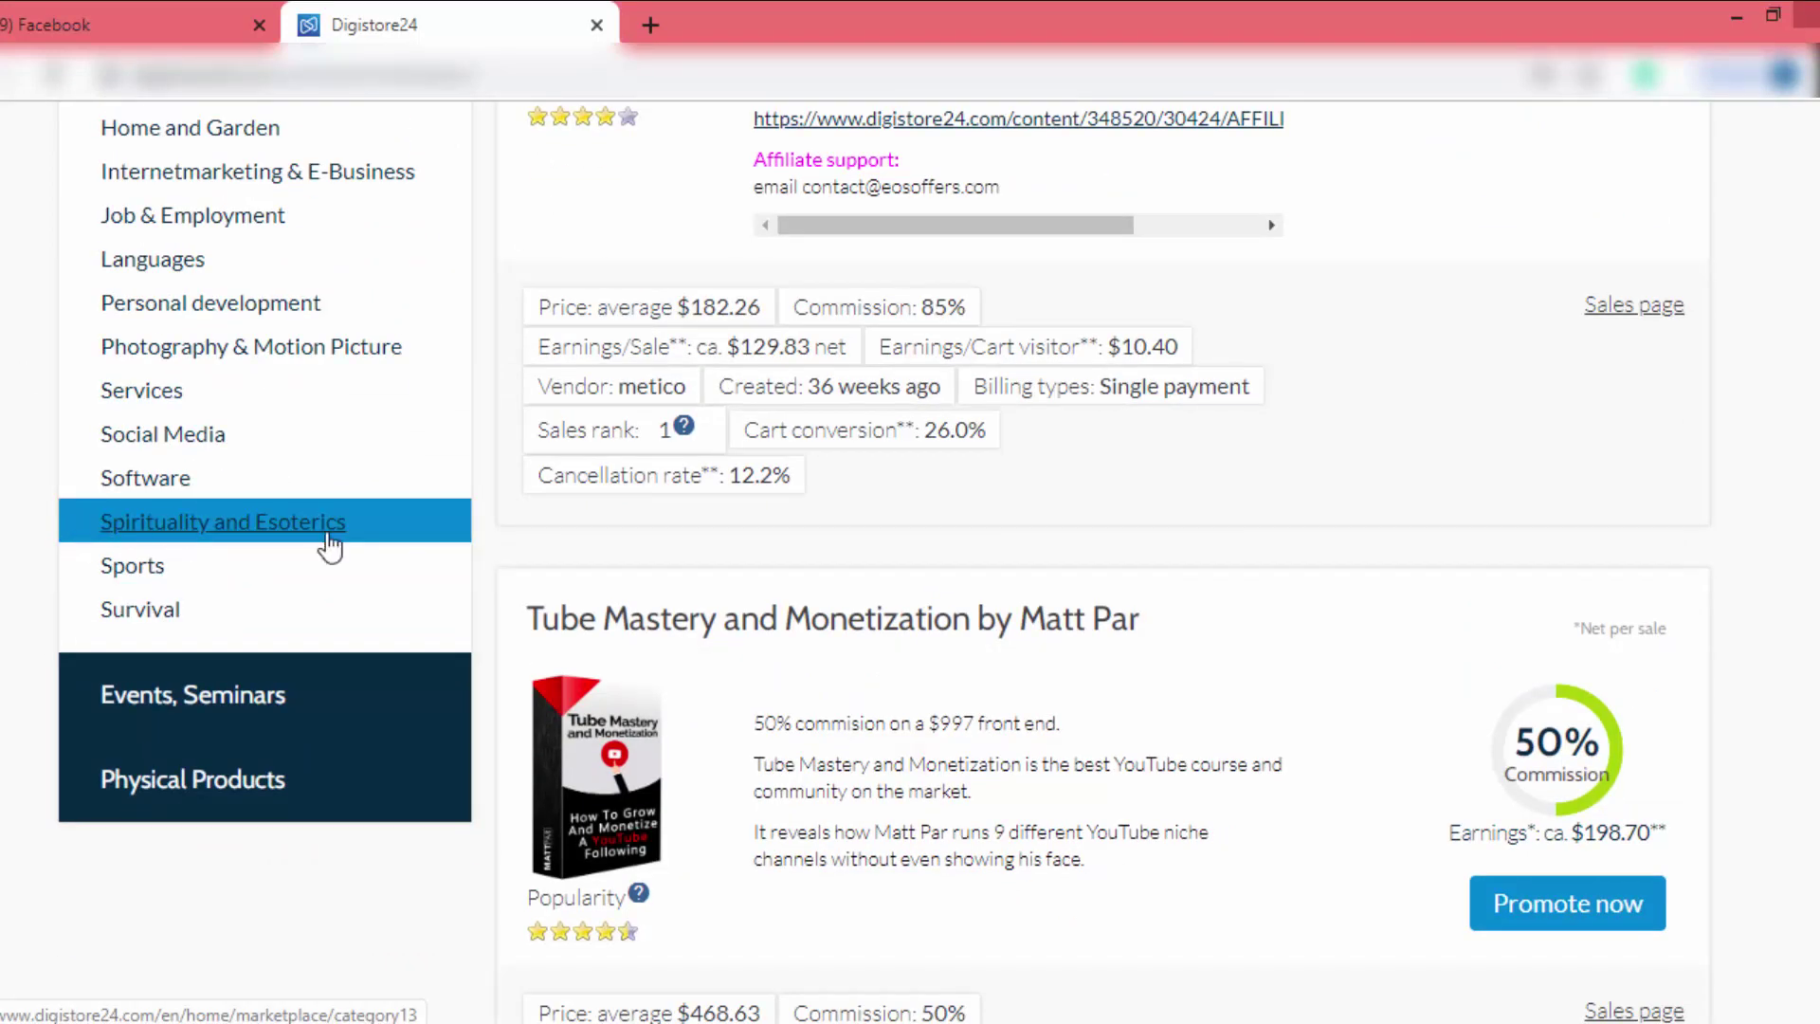
left_click(151, 542)
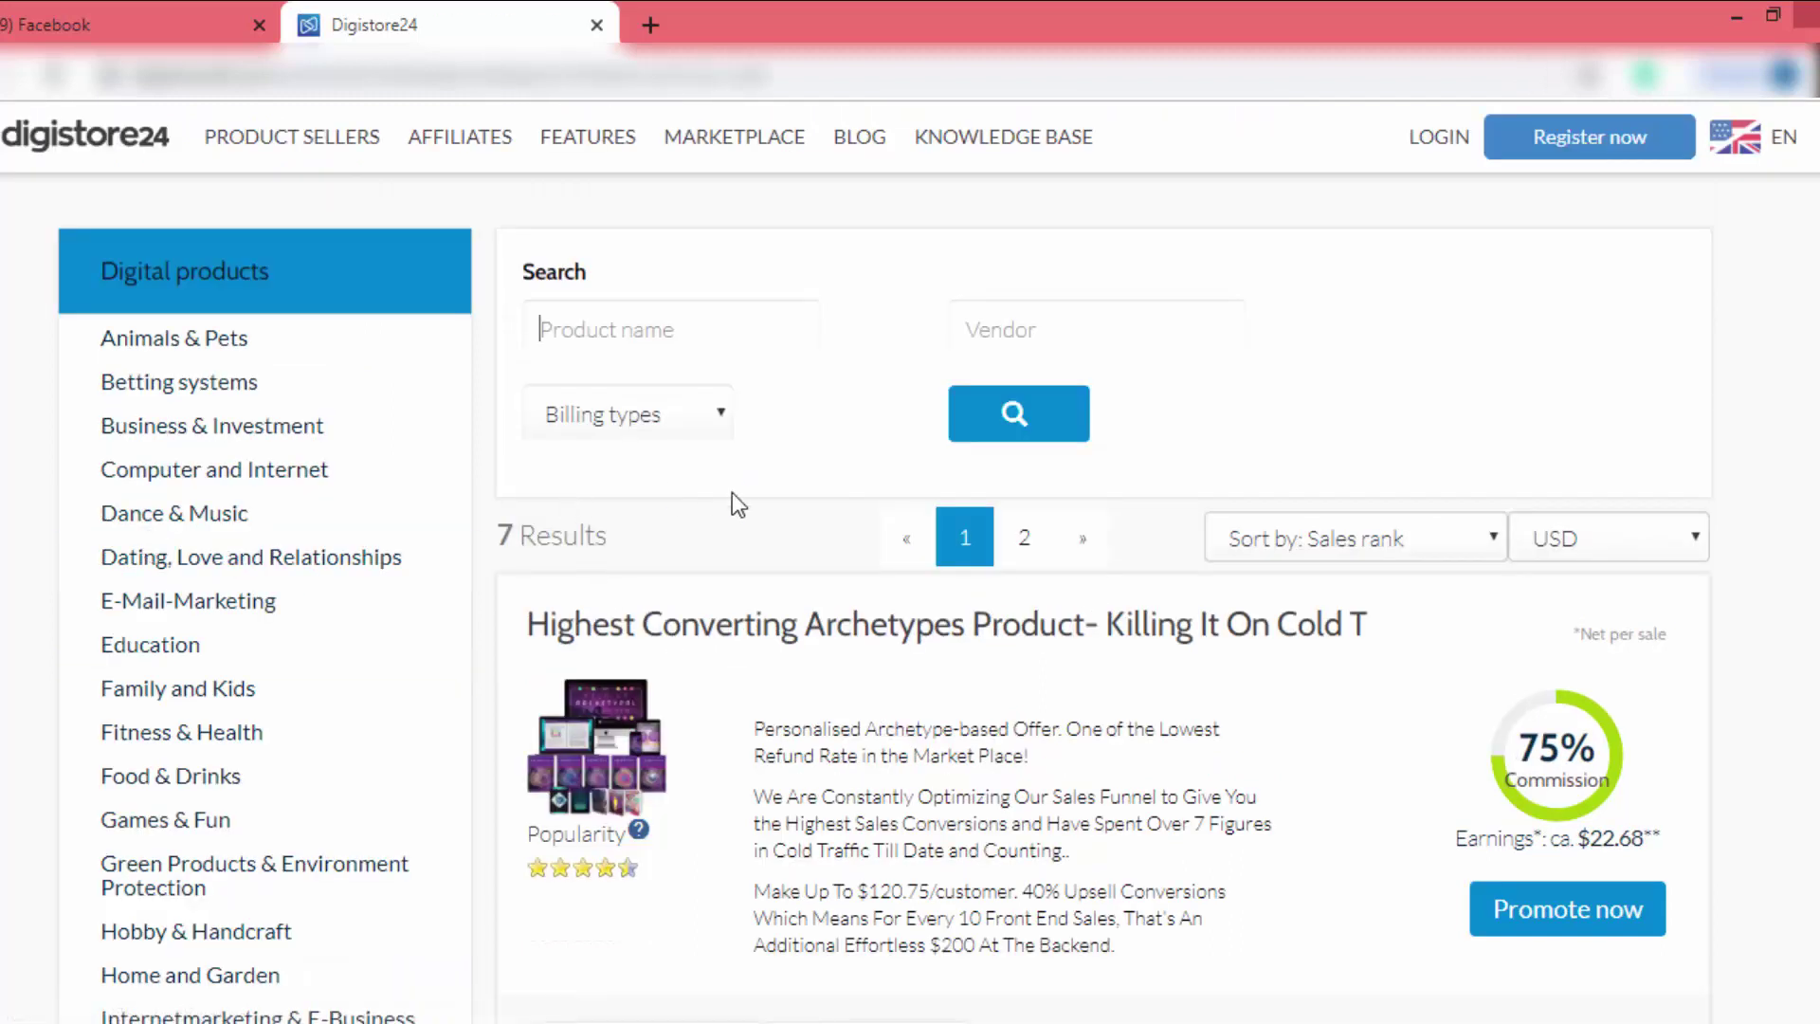
left_click_drag(603, 537, 512, 537)
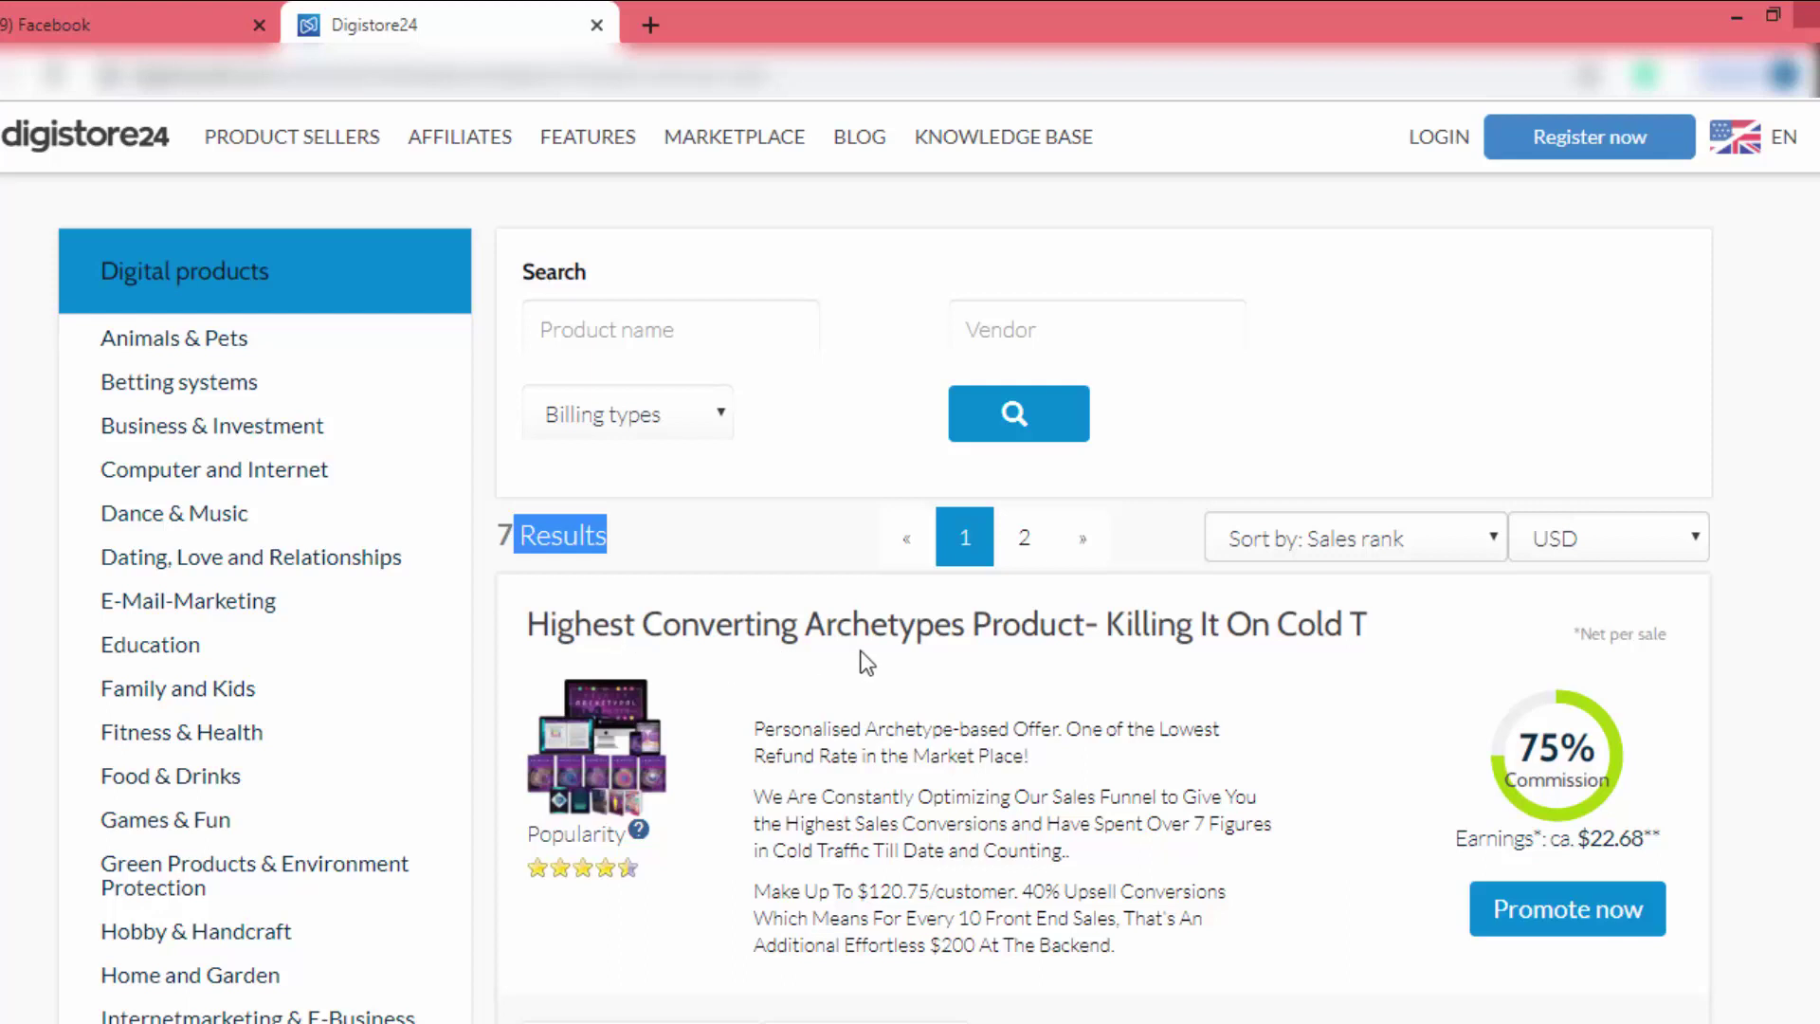
Open the affiliate support page of the Highest Converting Archetypes Product and go to its Digistore ID link generator
scroll(915, 662, "down", 3)
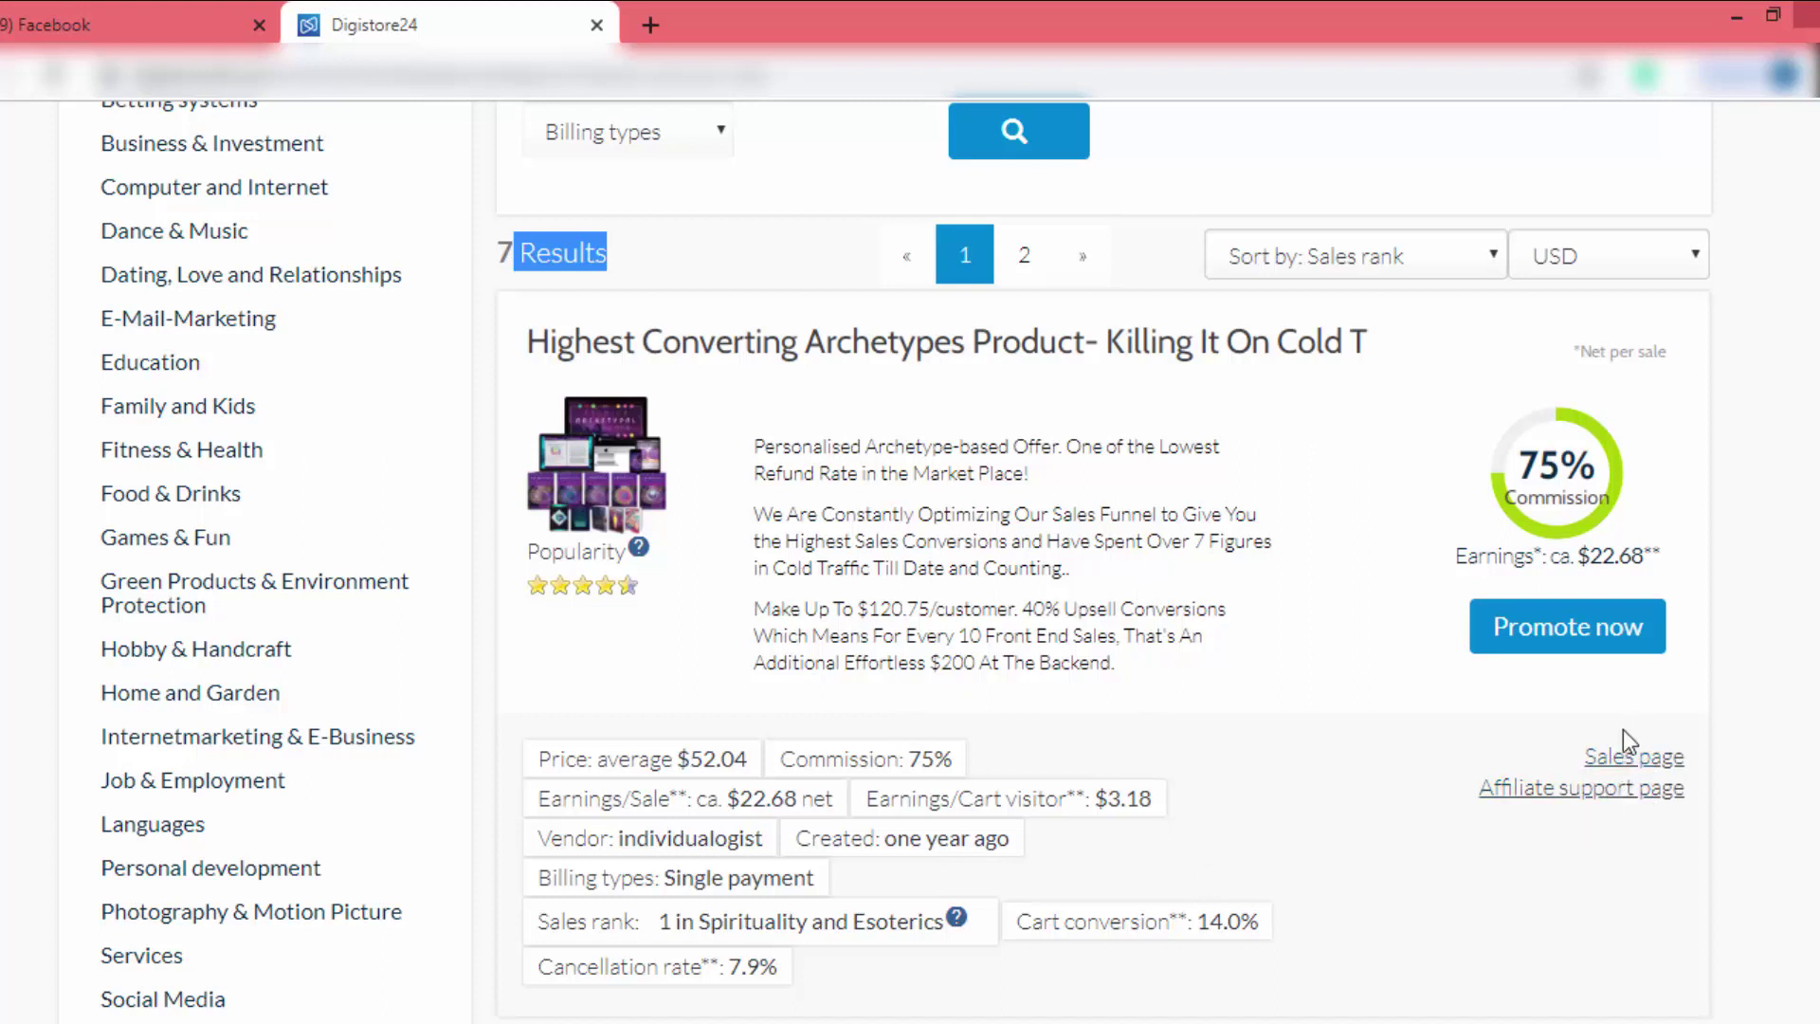
left_click(1556, 789)
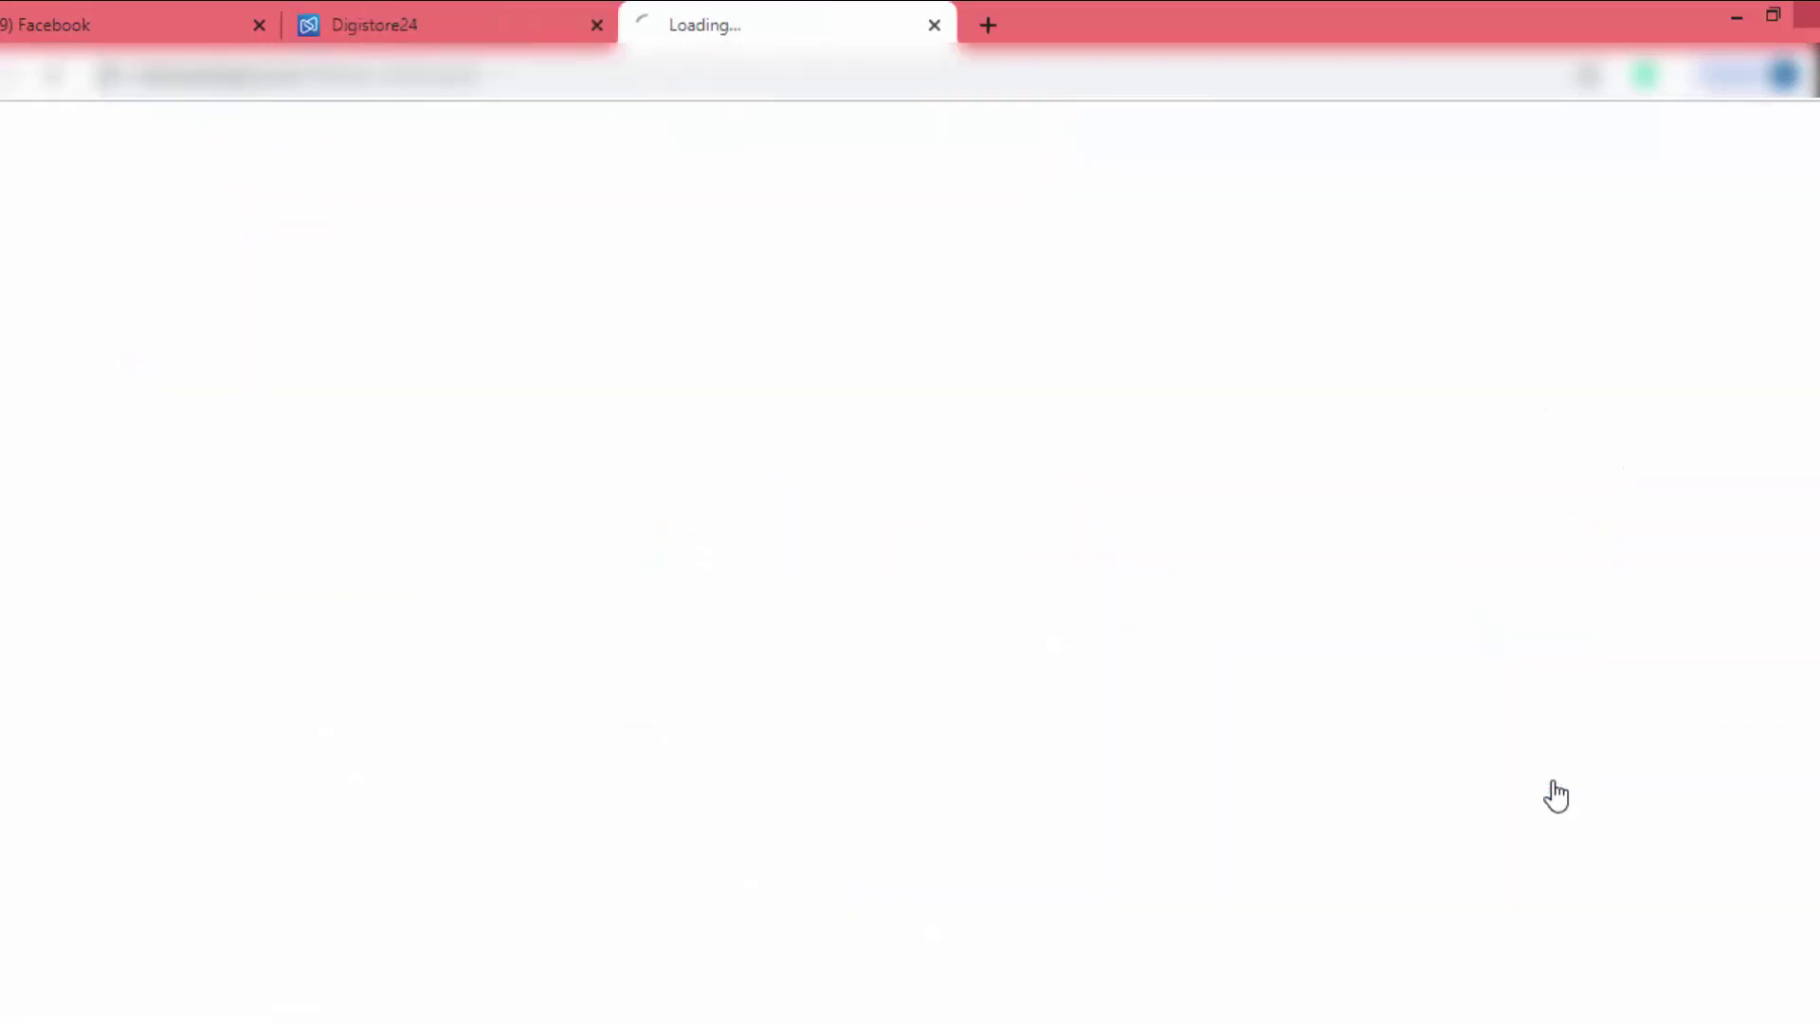
scroll(685, 742, "down", 3)
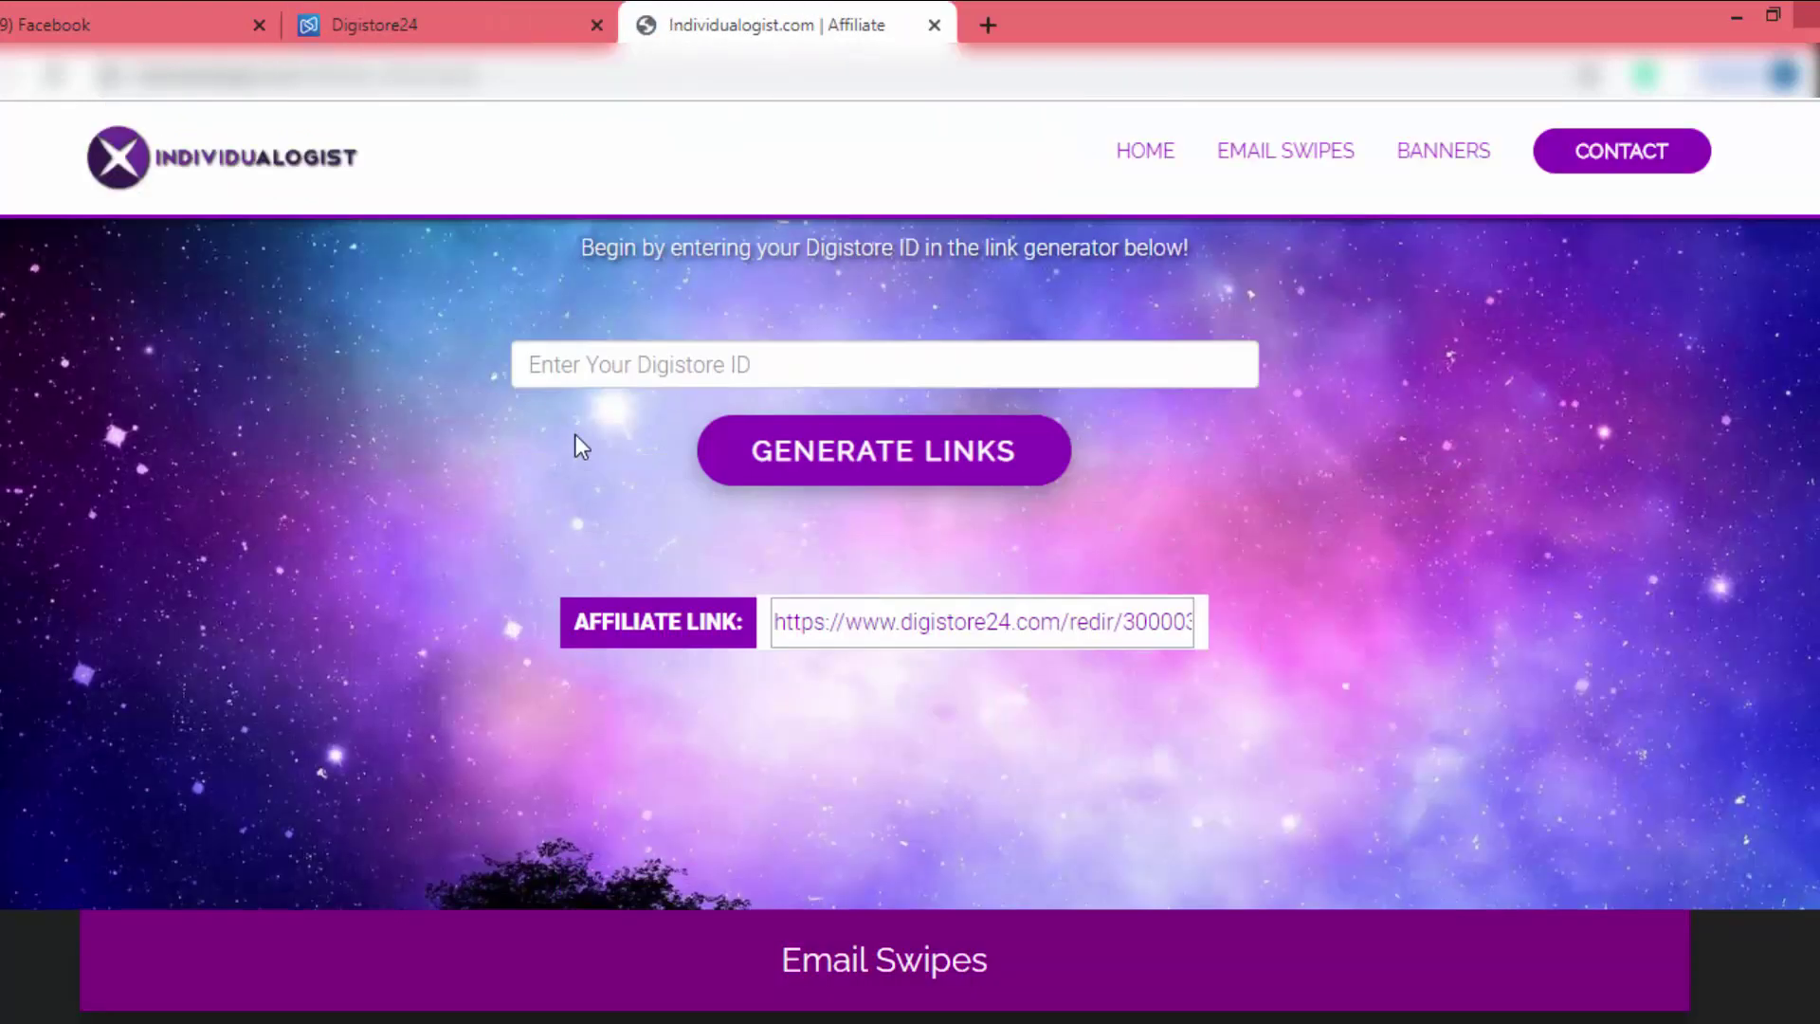
left_click(599, 362)
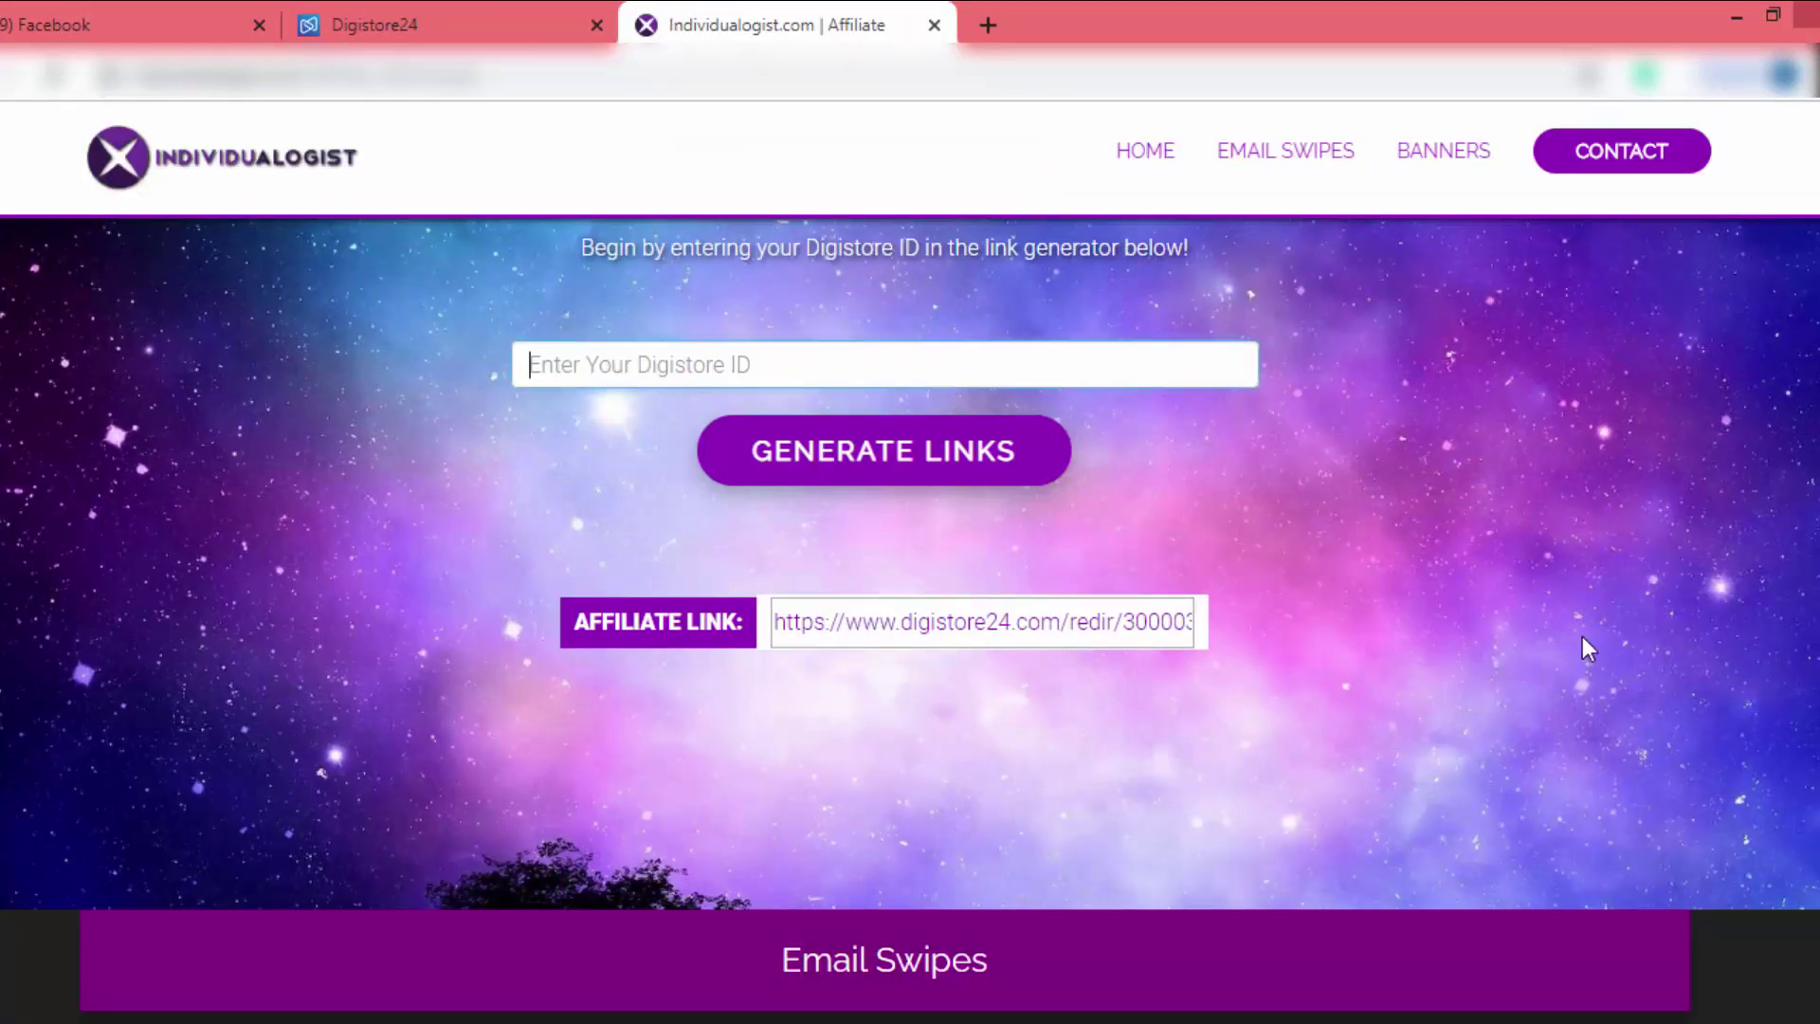
Look through the product's affiliate banners and its email swipes on the Individualogist affiliate site
scroll(1583, 642, "up", 3)
left_click(1427, 163)
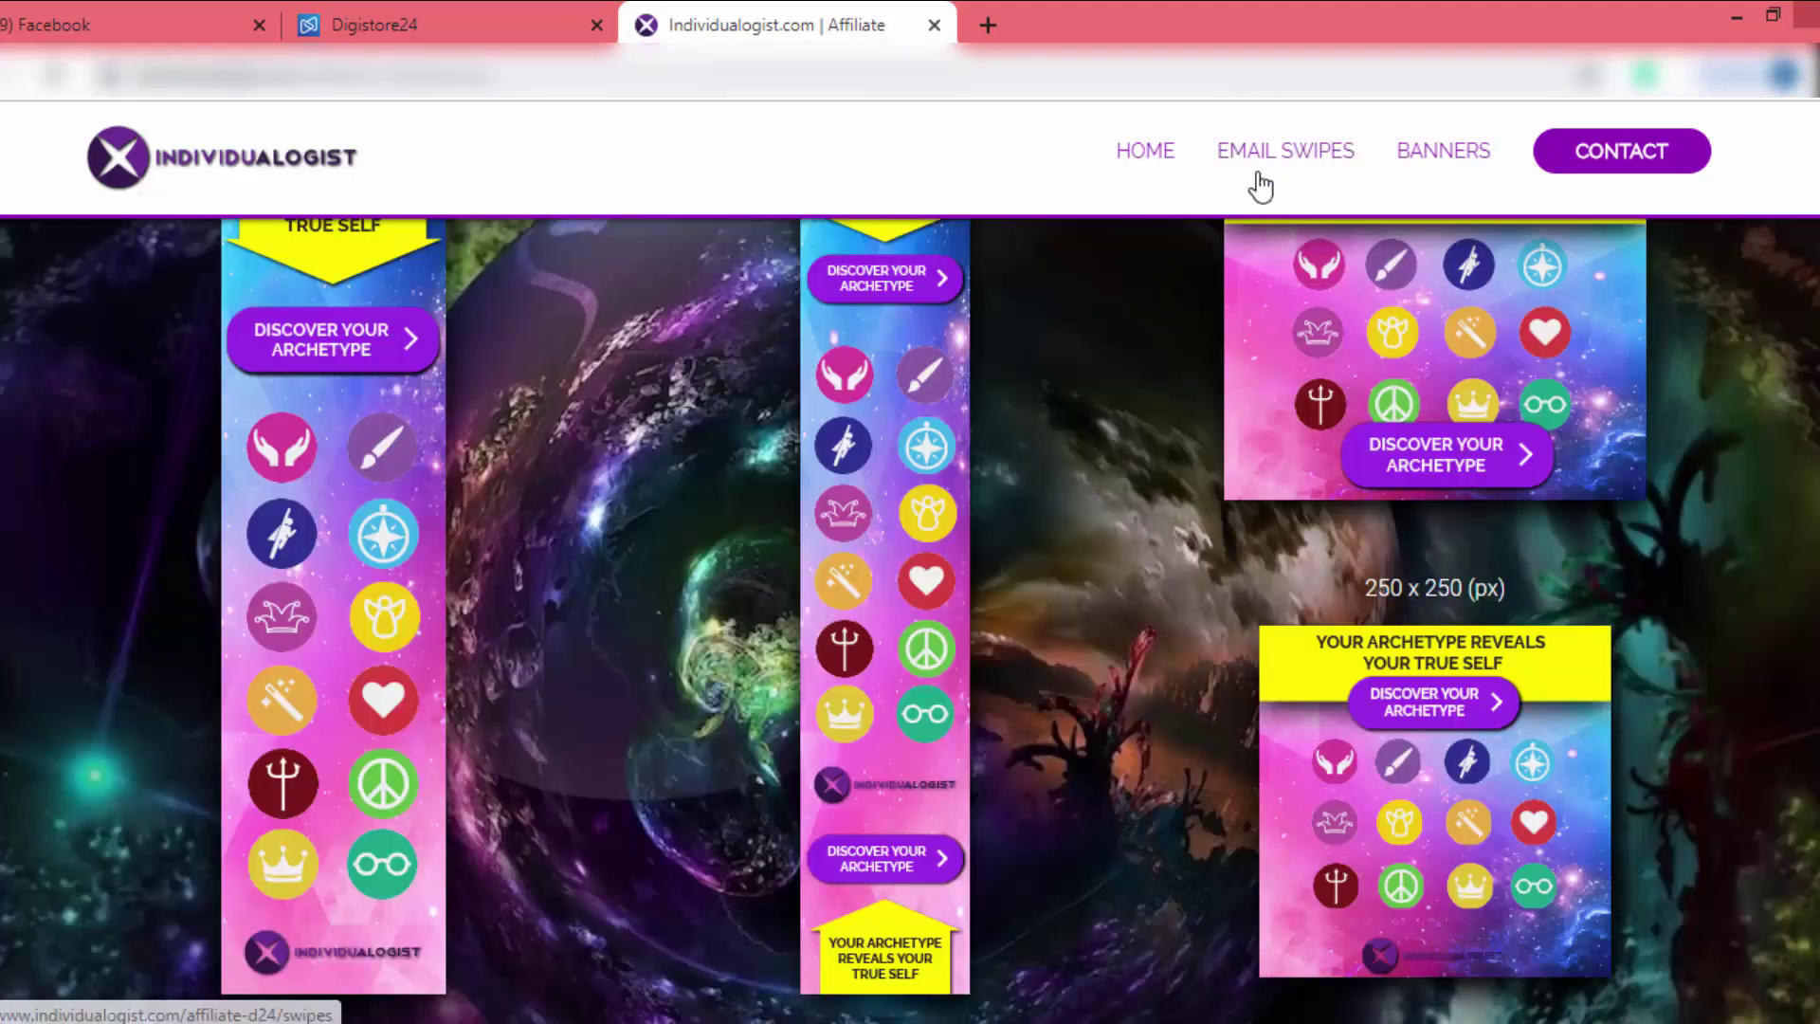
left_click(1260, 180)
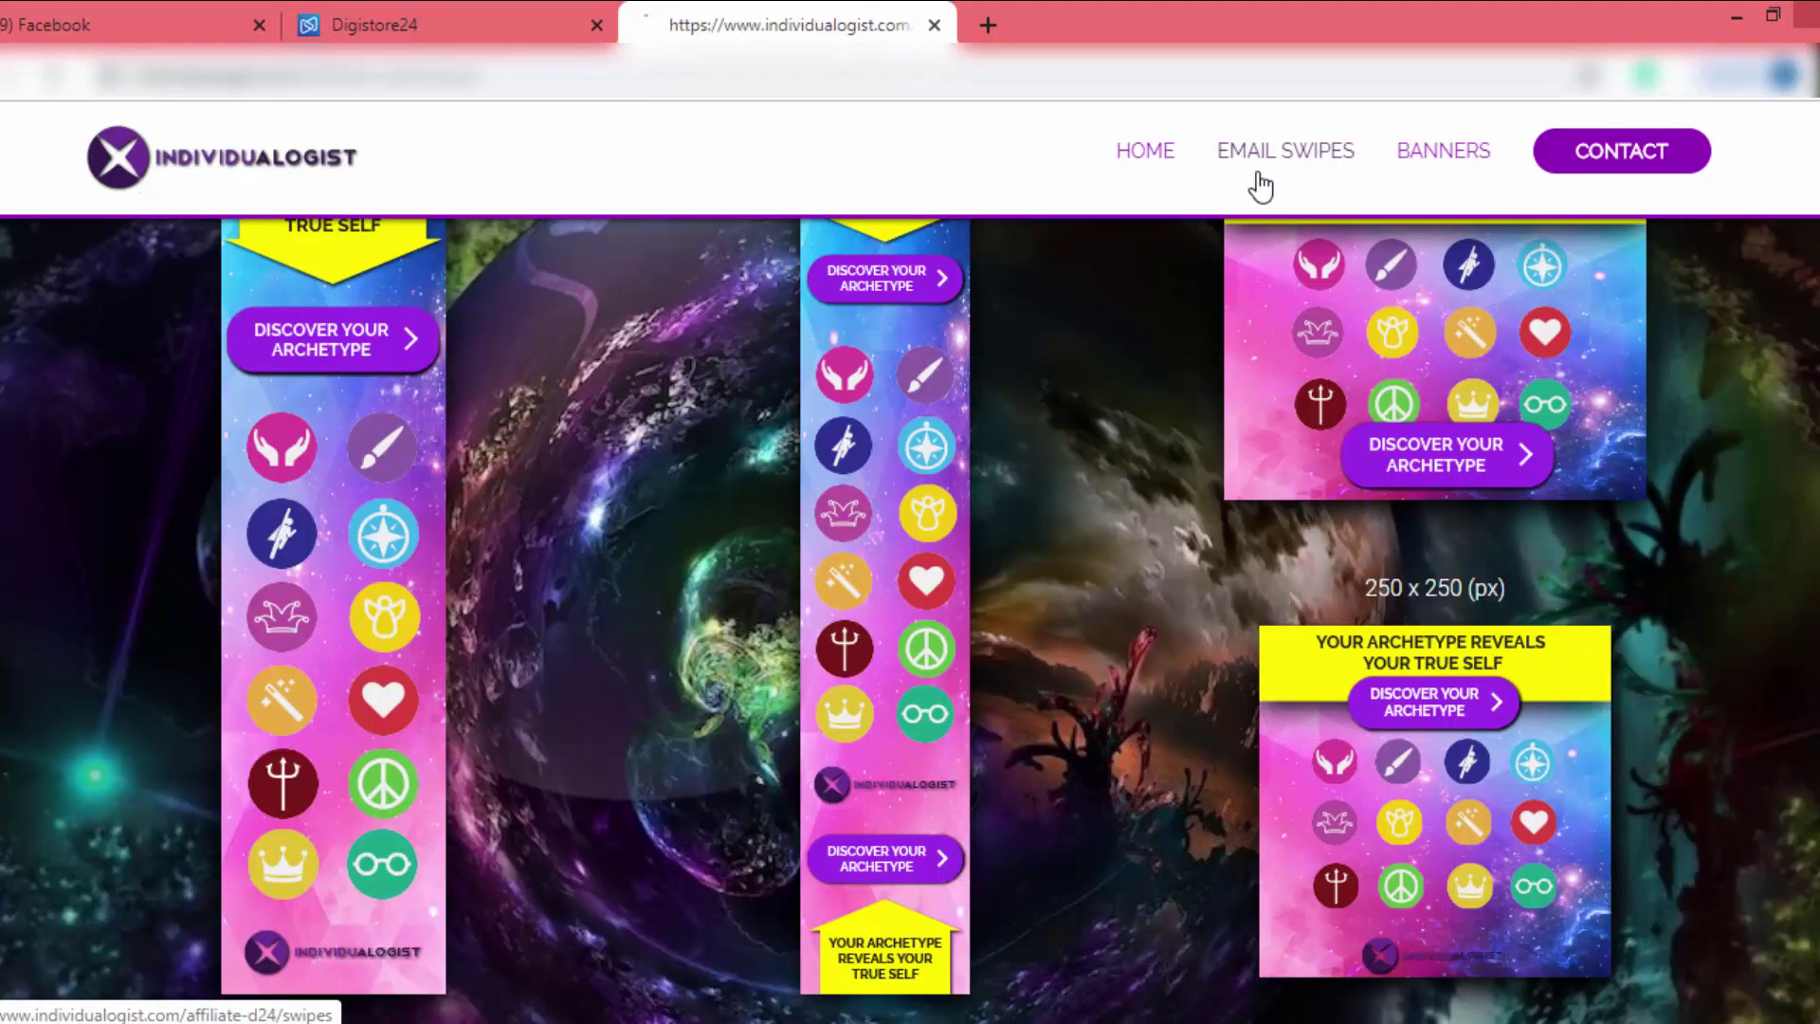
scroll(736, 408, "down", 6)
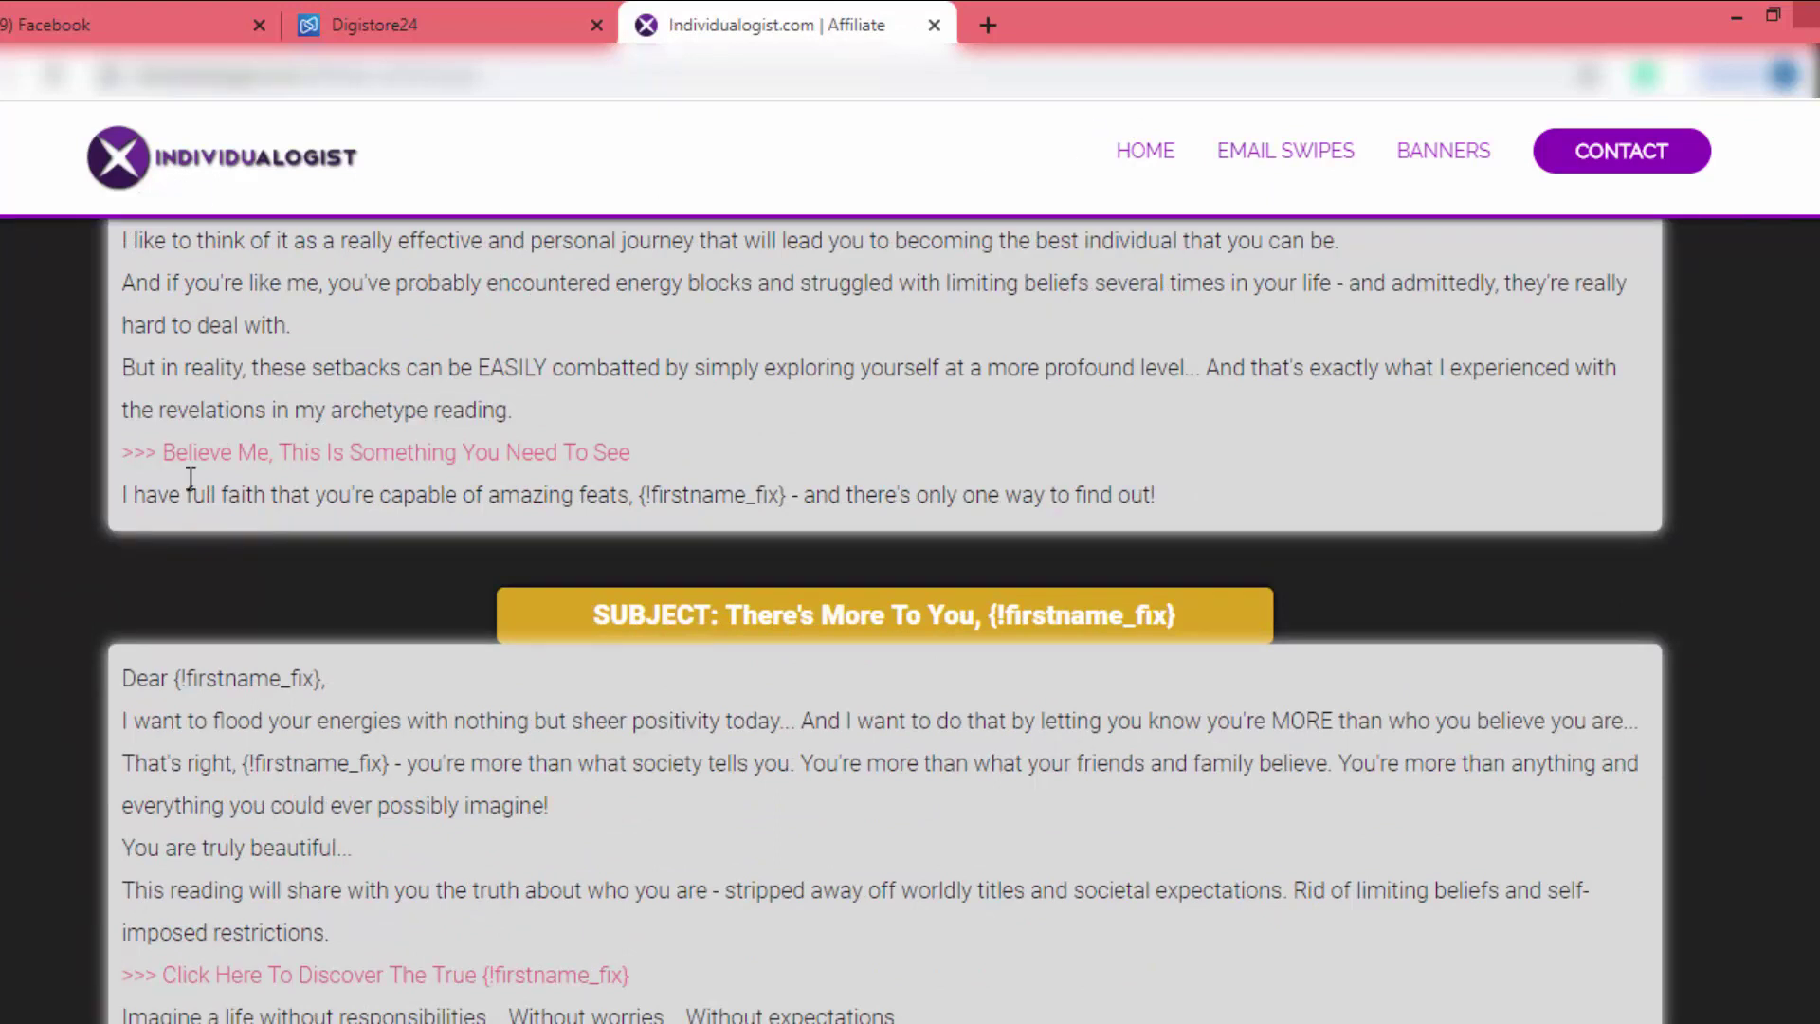
Switch to Facebook and start creating a new Page
left_click(161, 9)
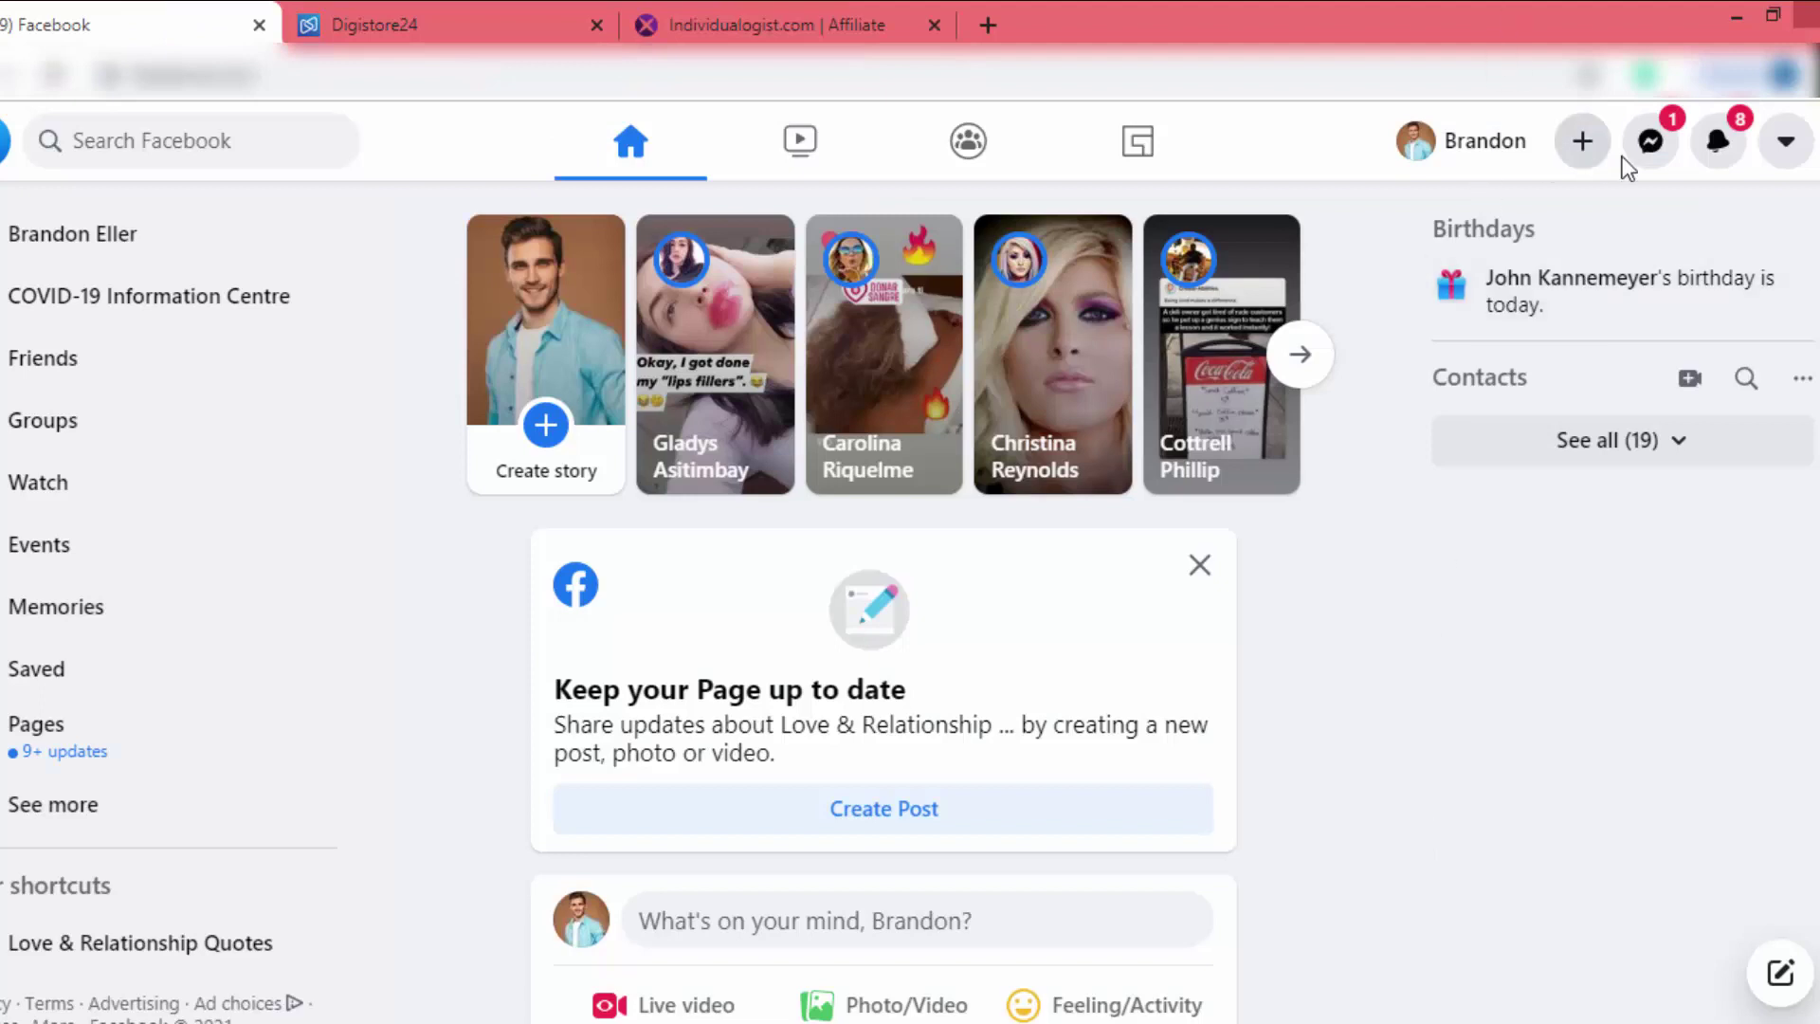
left_click(1580, 152)
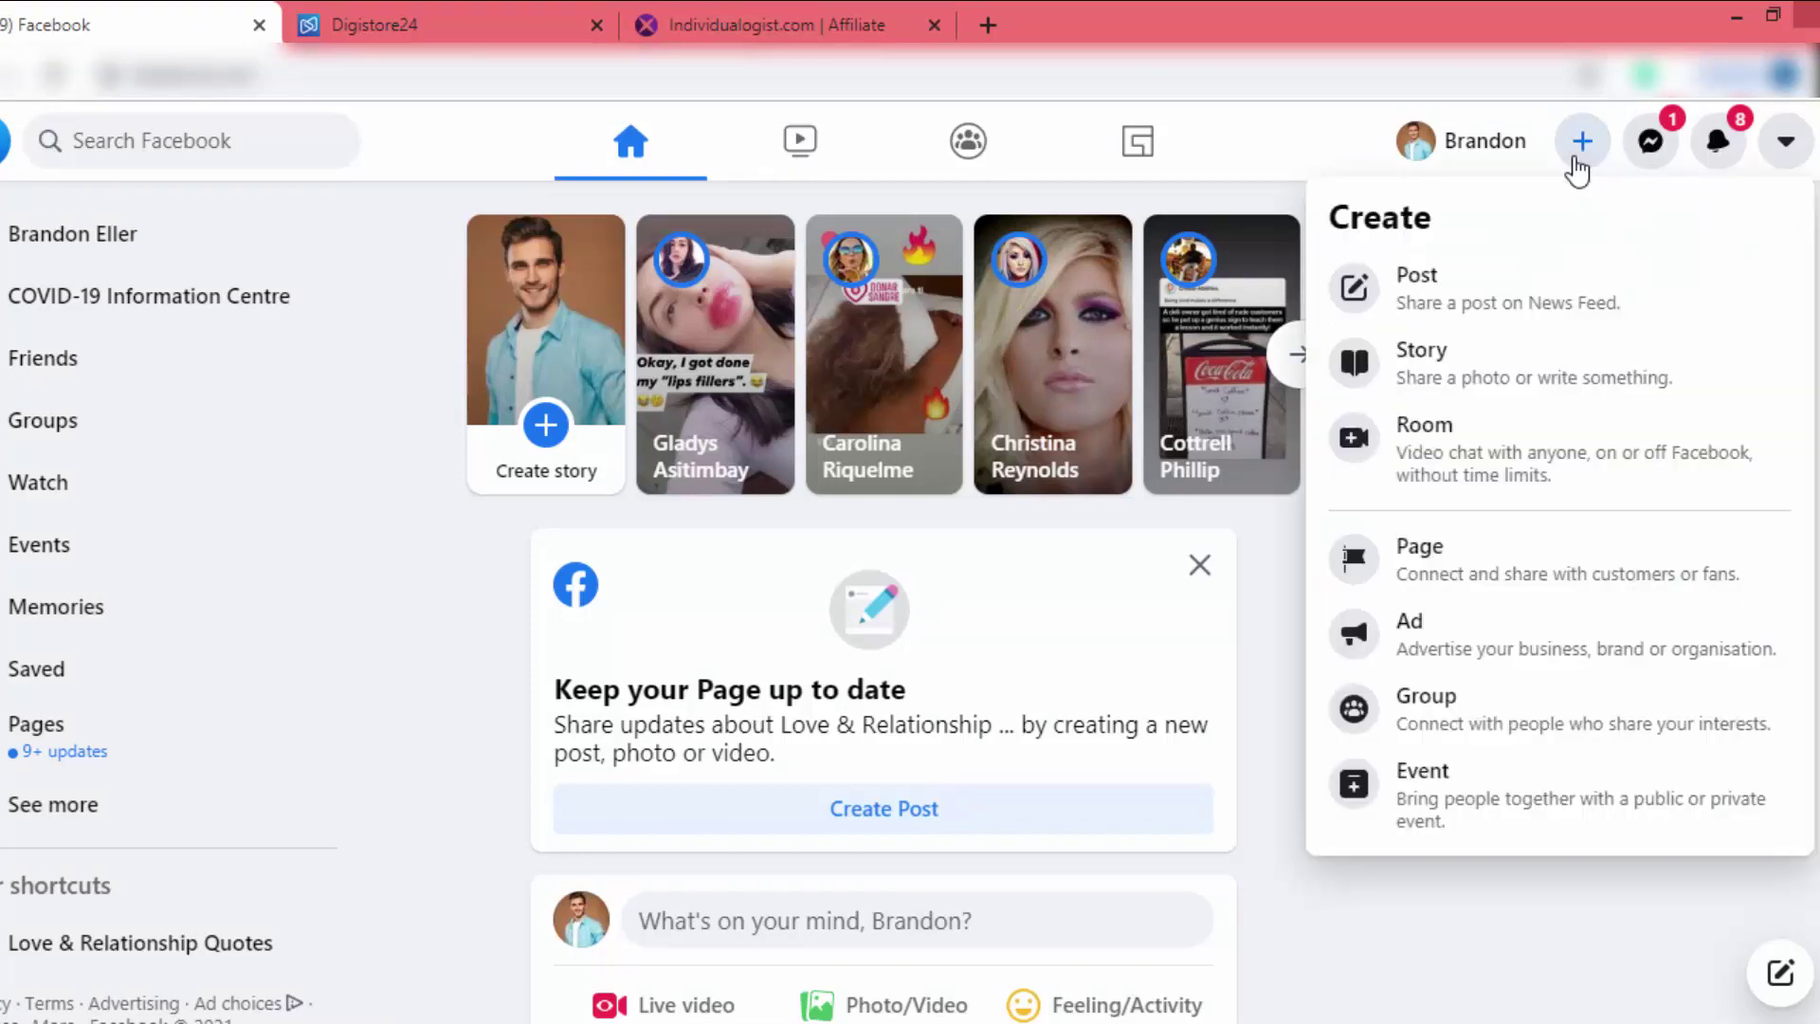
left_click(1487, 585)
Name the Page Manifest Abundance and set its category to Personal blog
left_click(48, 408)
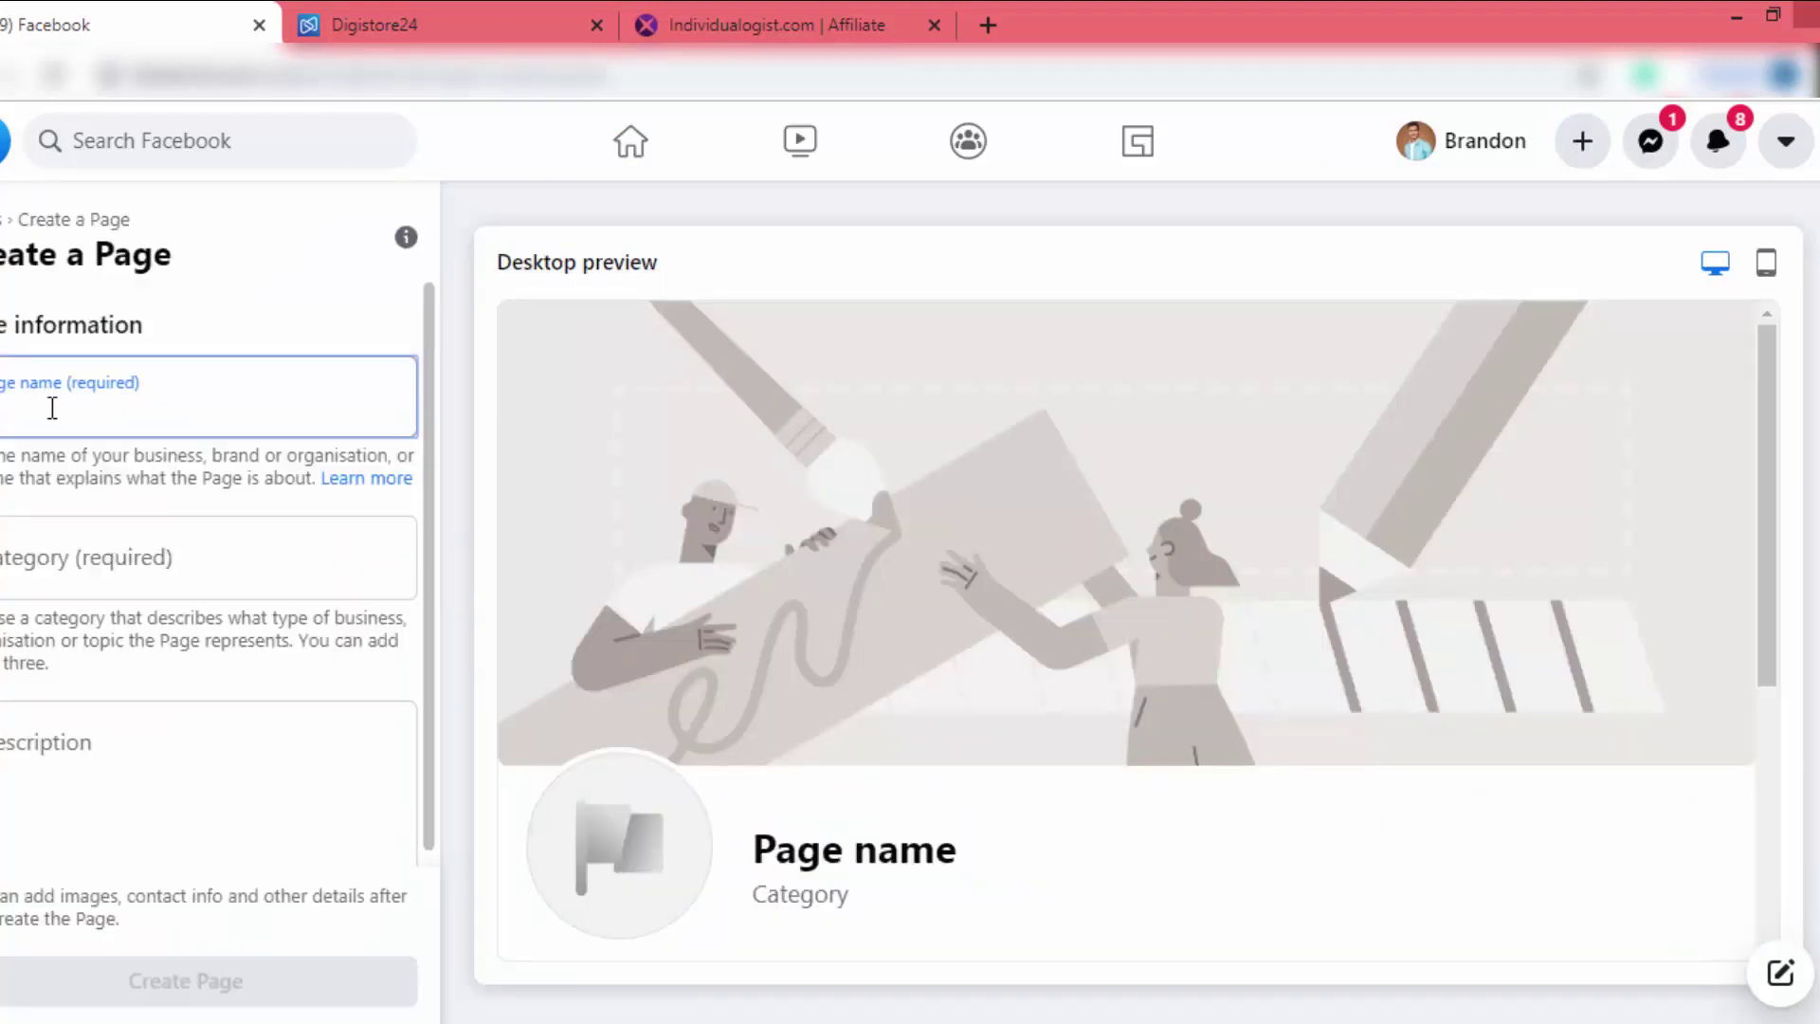
left_click(121, 400)
type("Manifest Abundance")
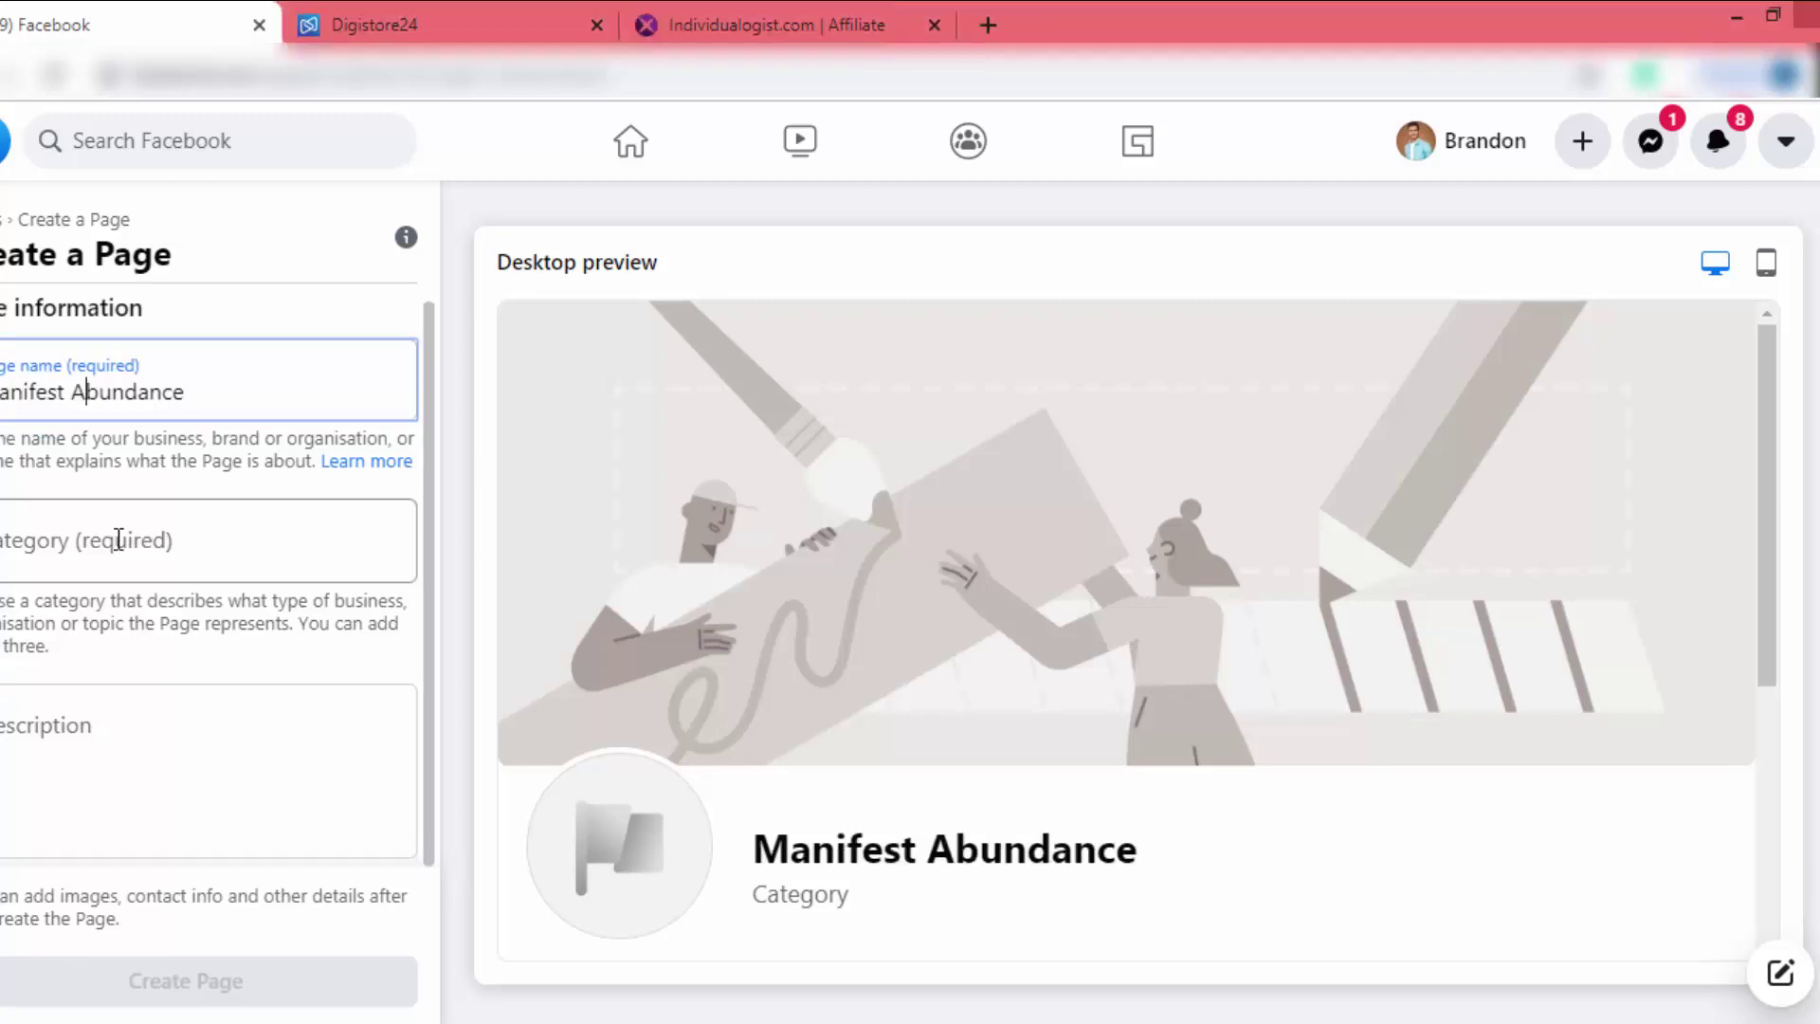
left_click(119, 539)
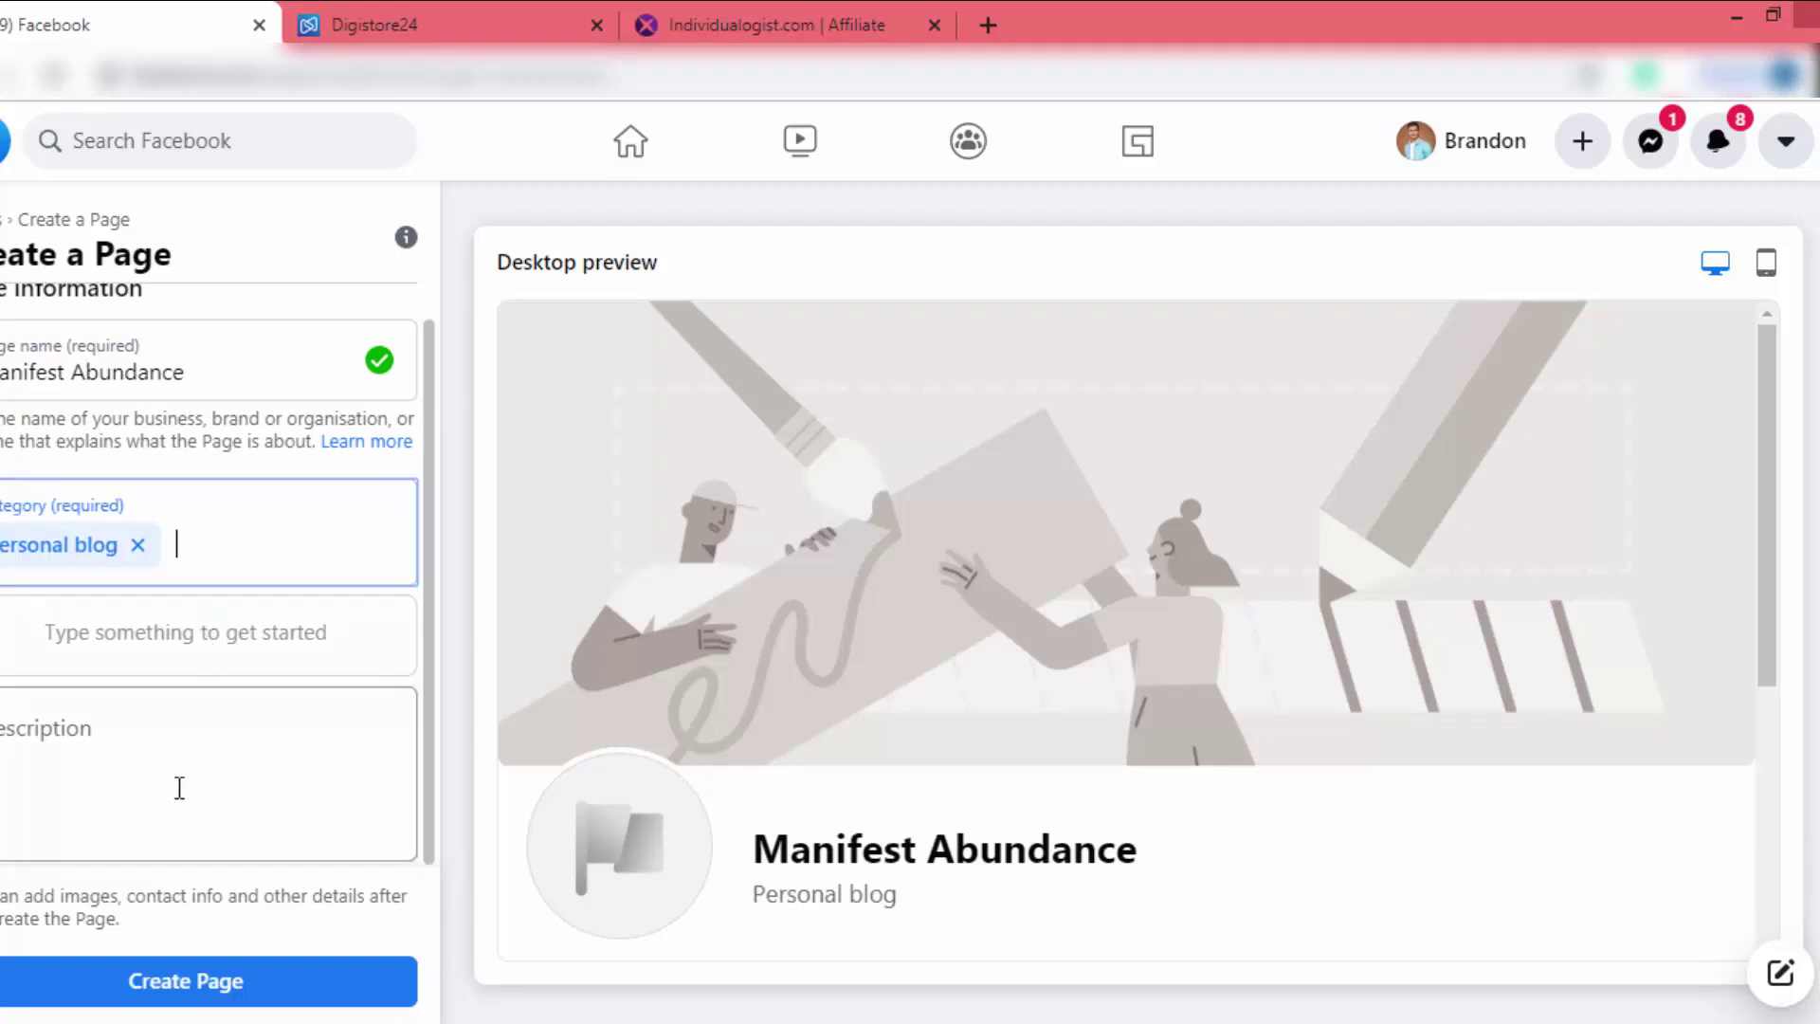
Fill in the Page description with the "You're MORE than who you believe you are..." lines from the Individualogist email swipes and create the Page
left_click(179, 731)
left_click(52, 782)
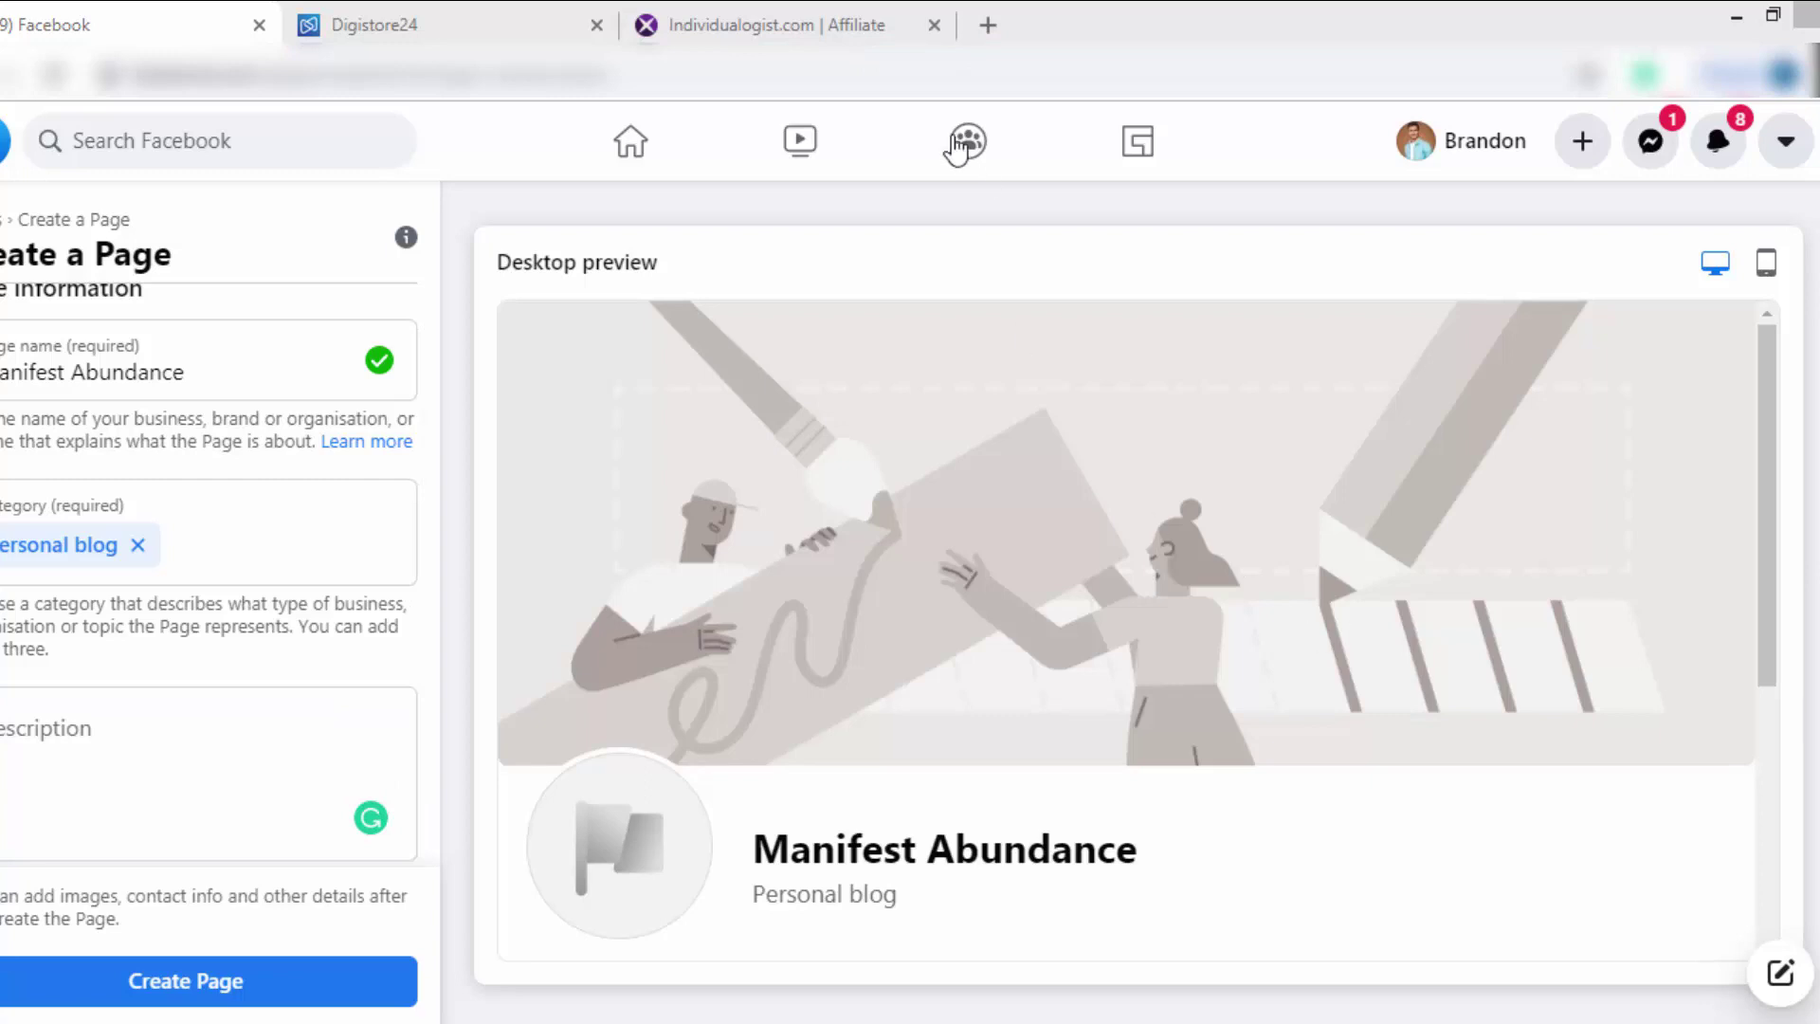
left_click(825, 14)
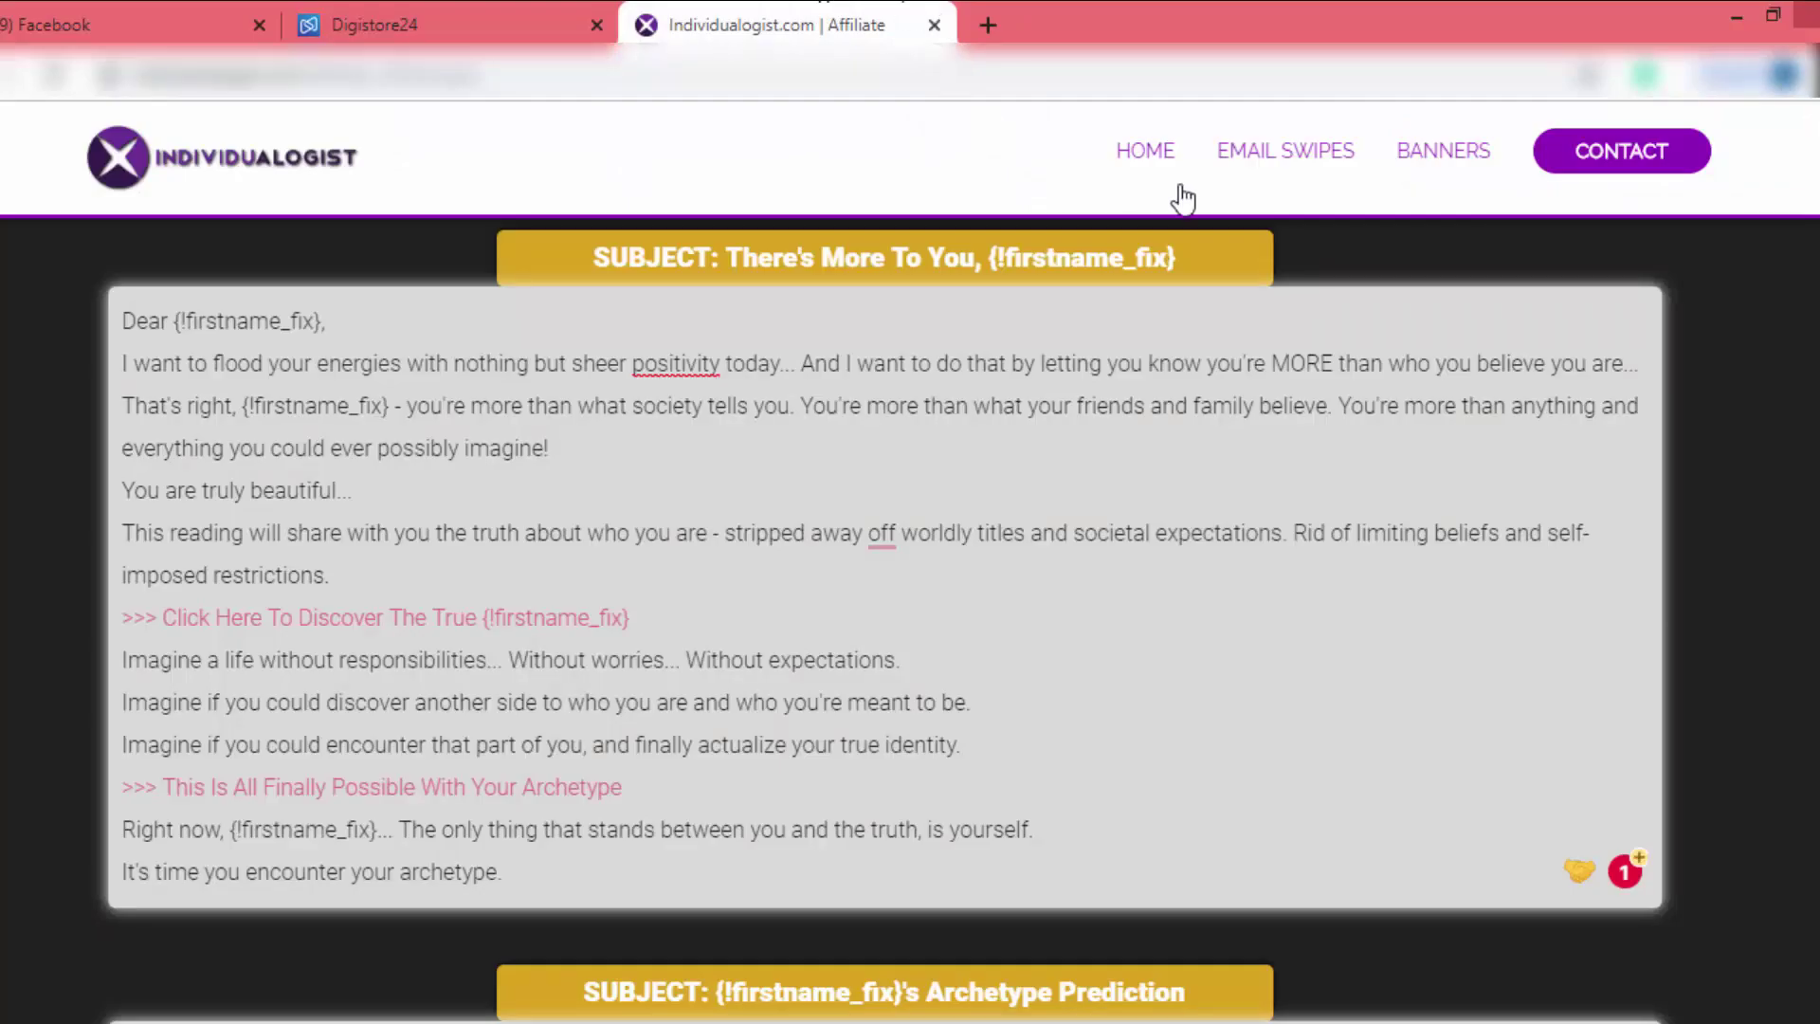
scroll(1393, 466, "down", 10)
scroll(1393, 466, "up", 15)
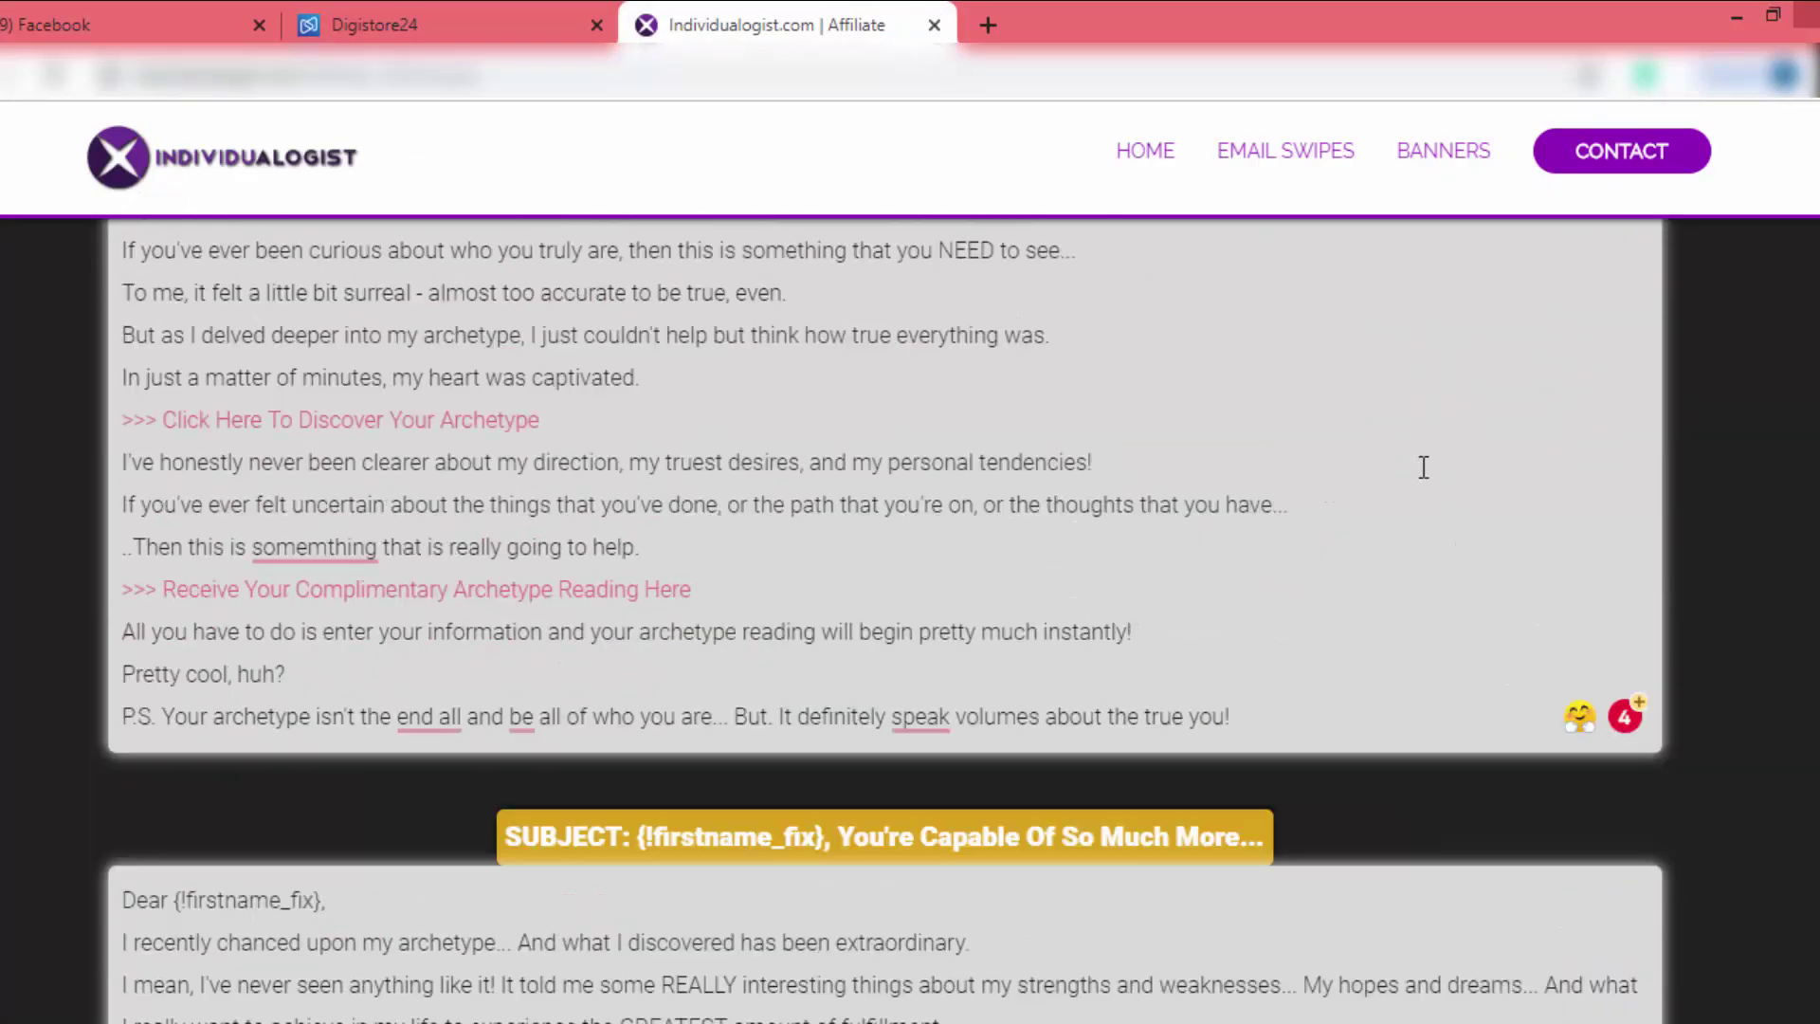
scroll(1423, 467, "down", 4)
scroll(1423, 466, "down", 5)
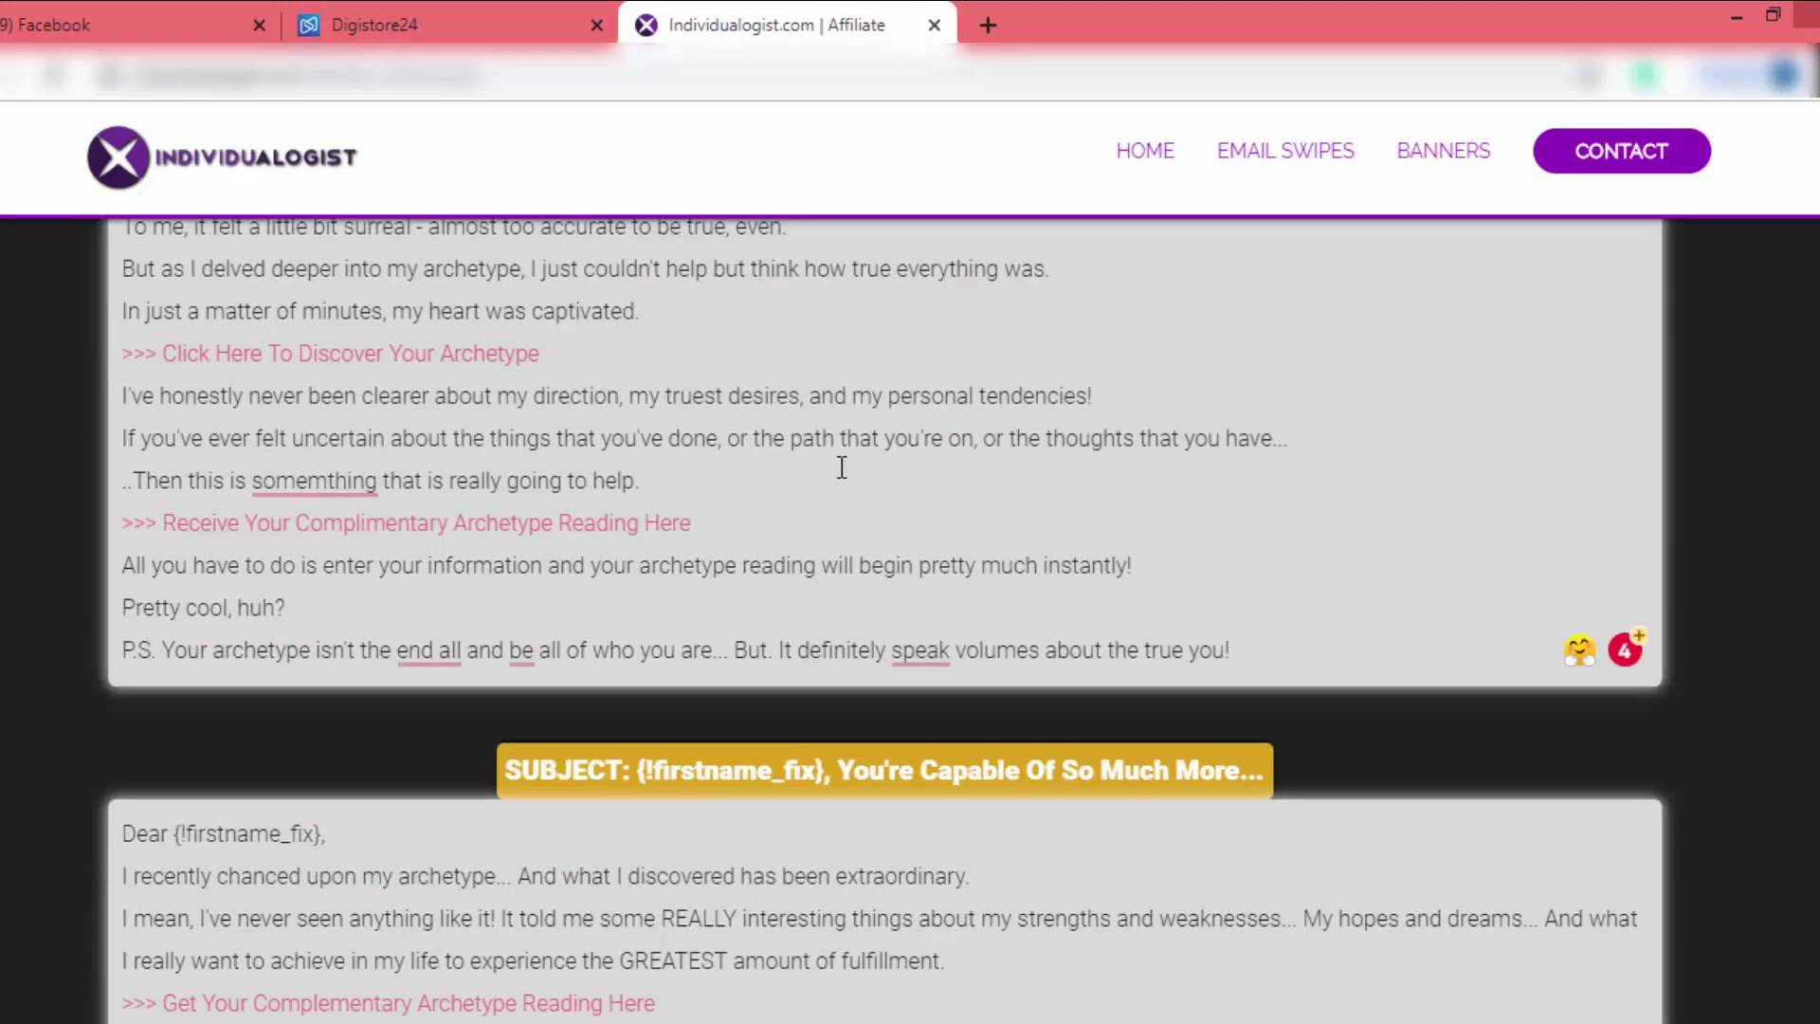
key("ctrl+1")
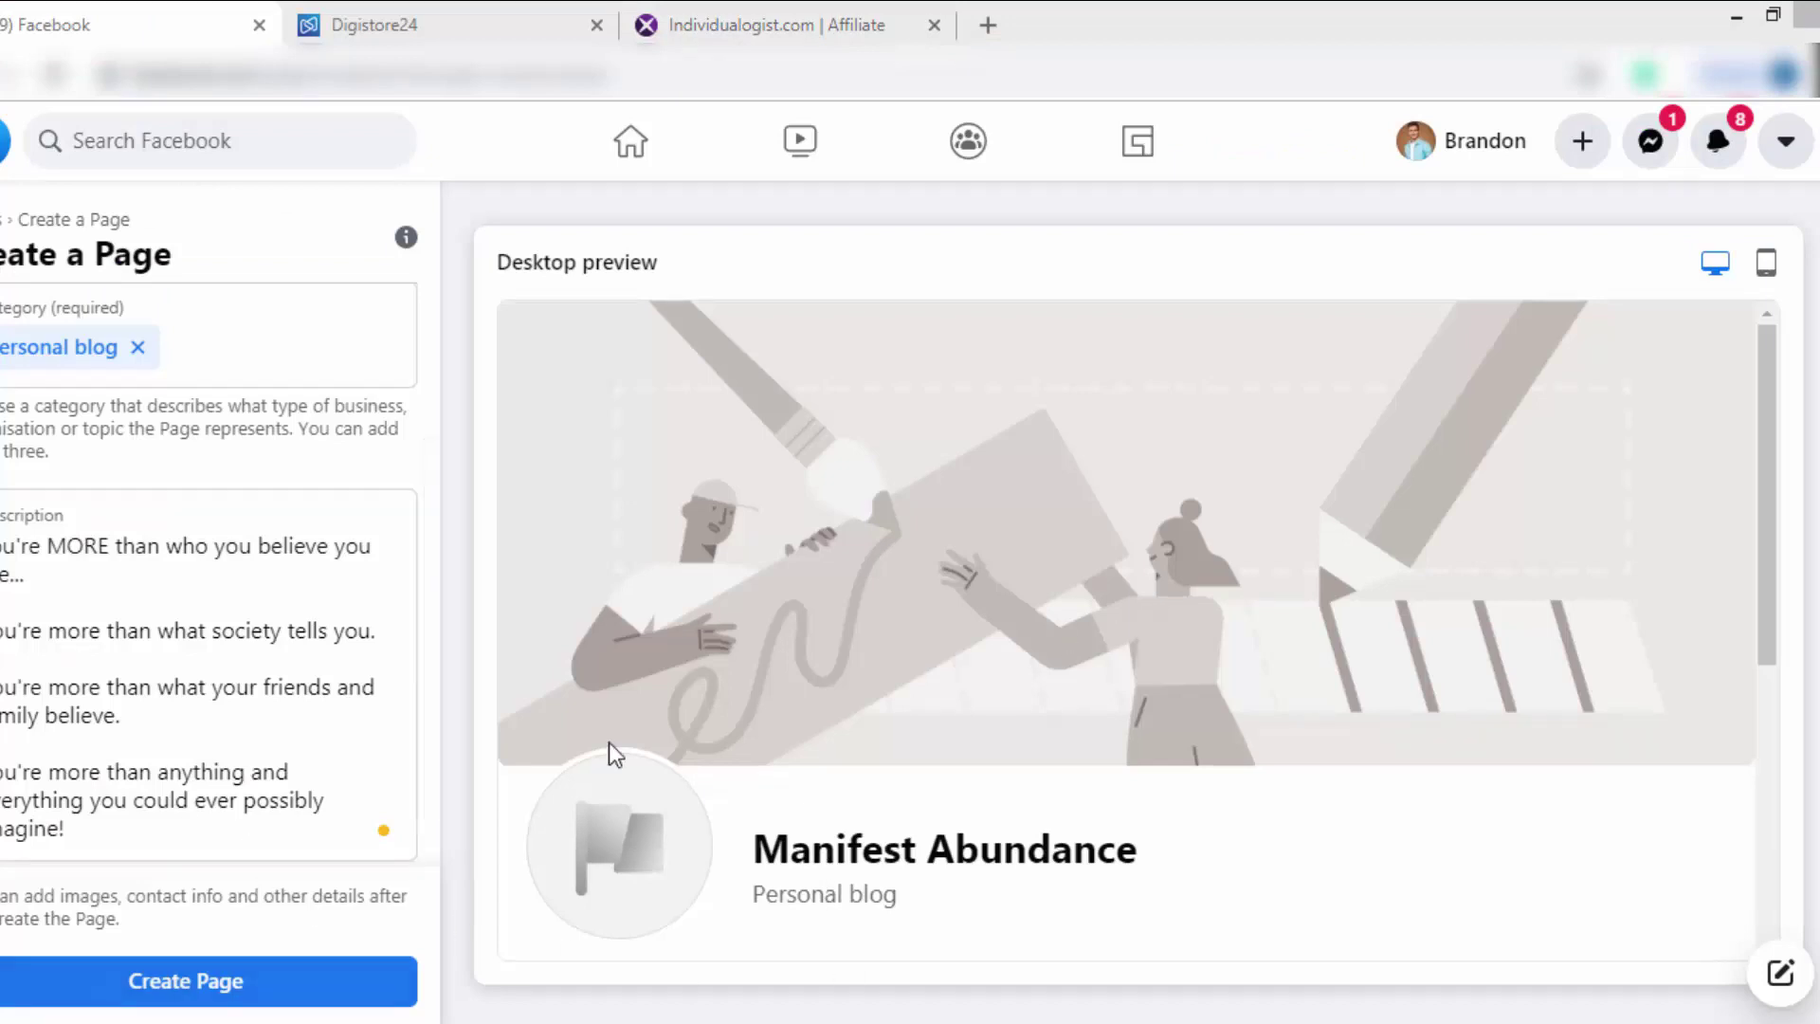
left_click(224, 981)
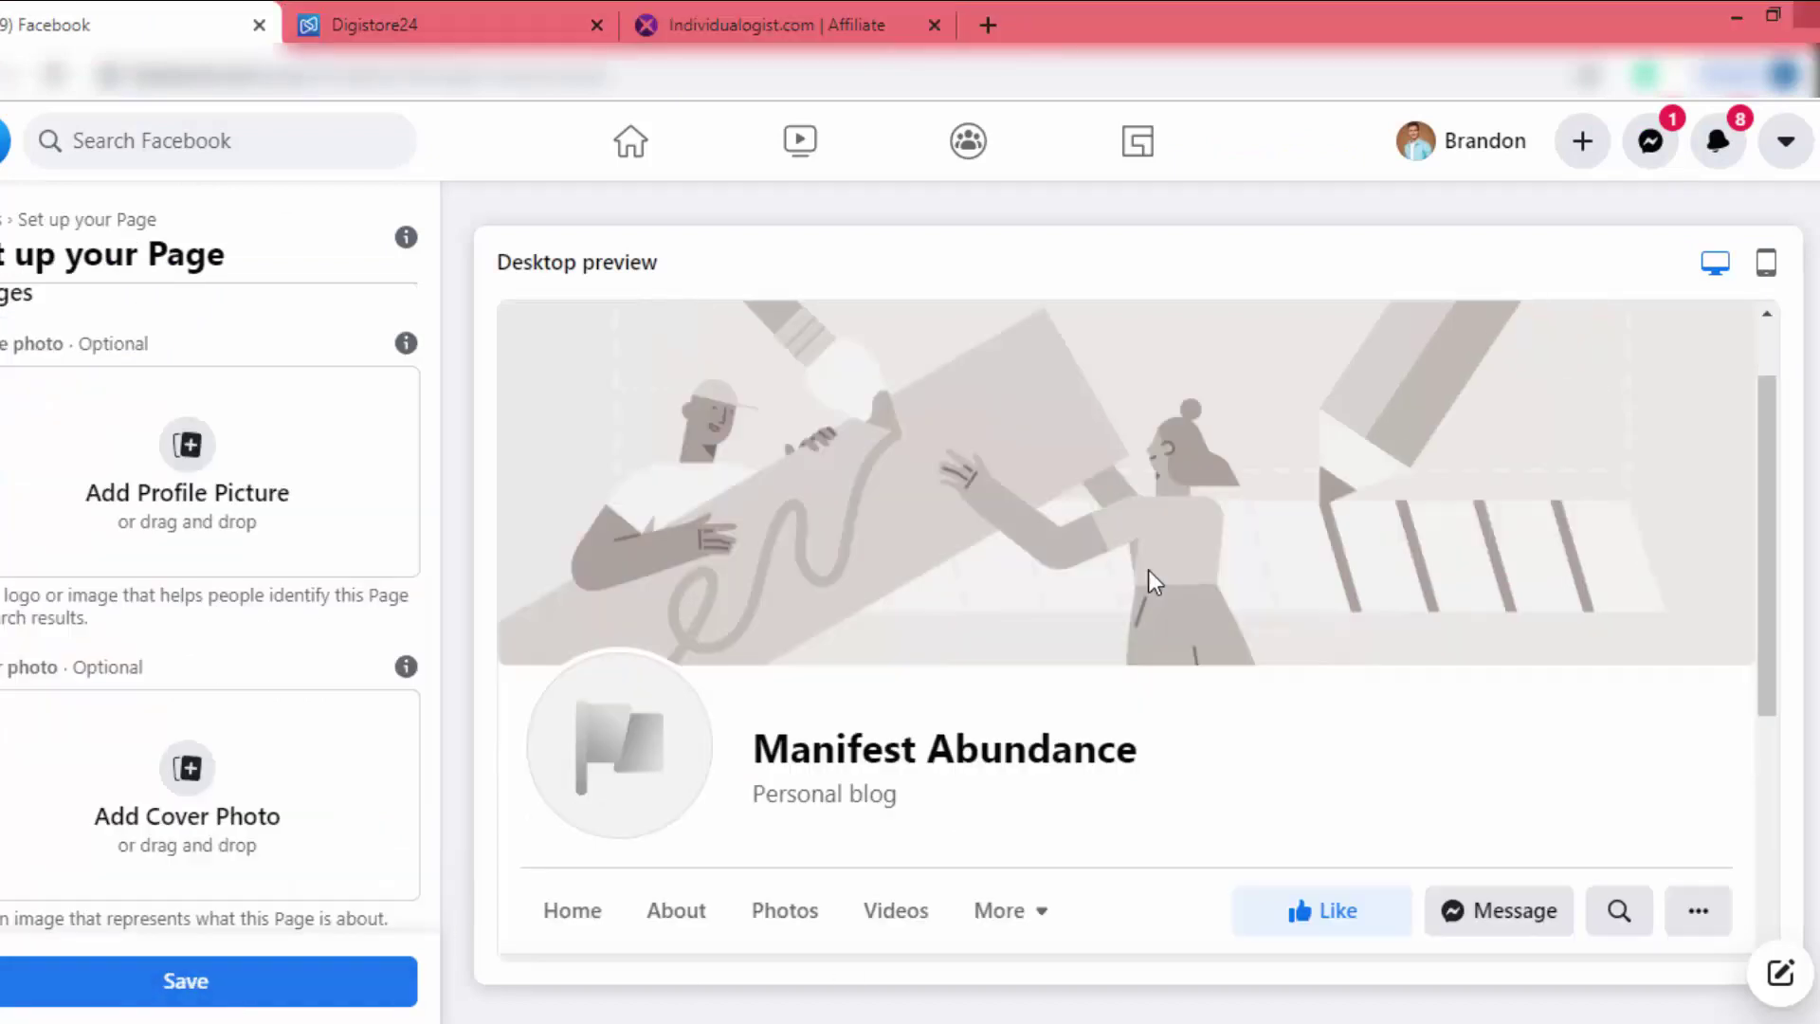
Review the new Page in the desktop and mobile previews and check its description and image sections
scroll(1147, 571, "down", 5)
scroll(650, 487, "up", 6)
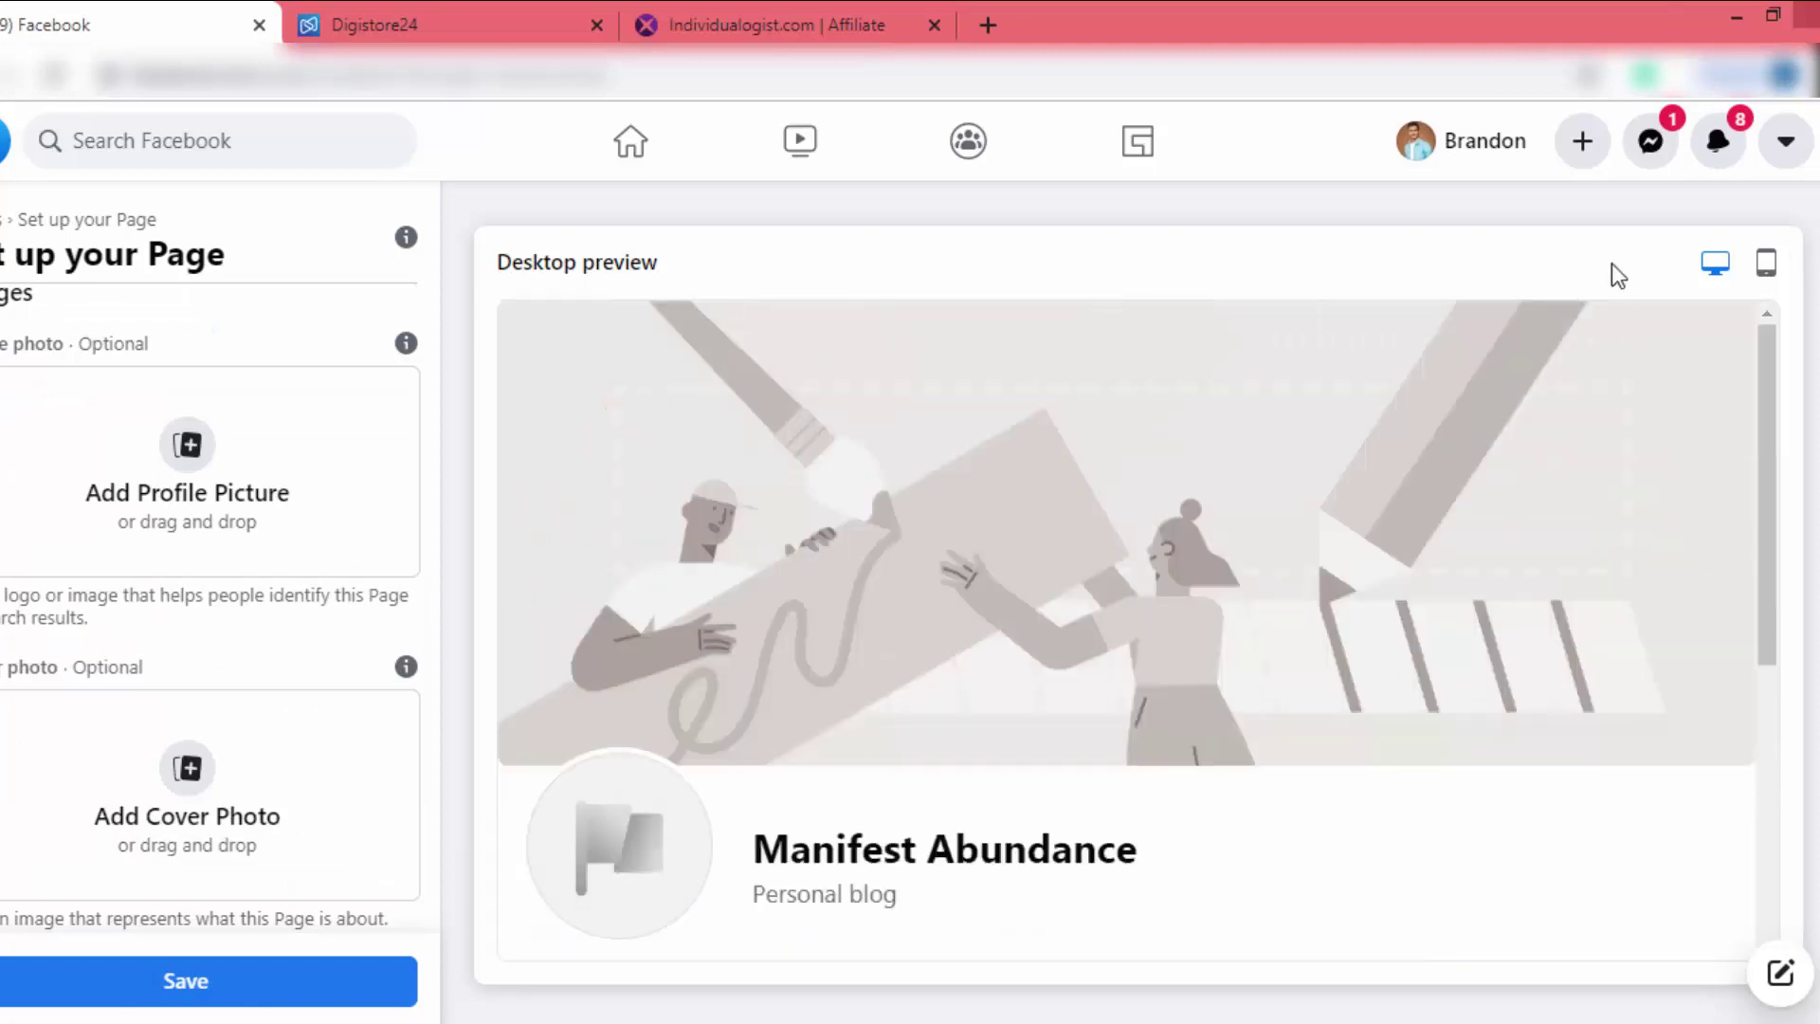
left_click(1766, 263)
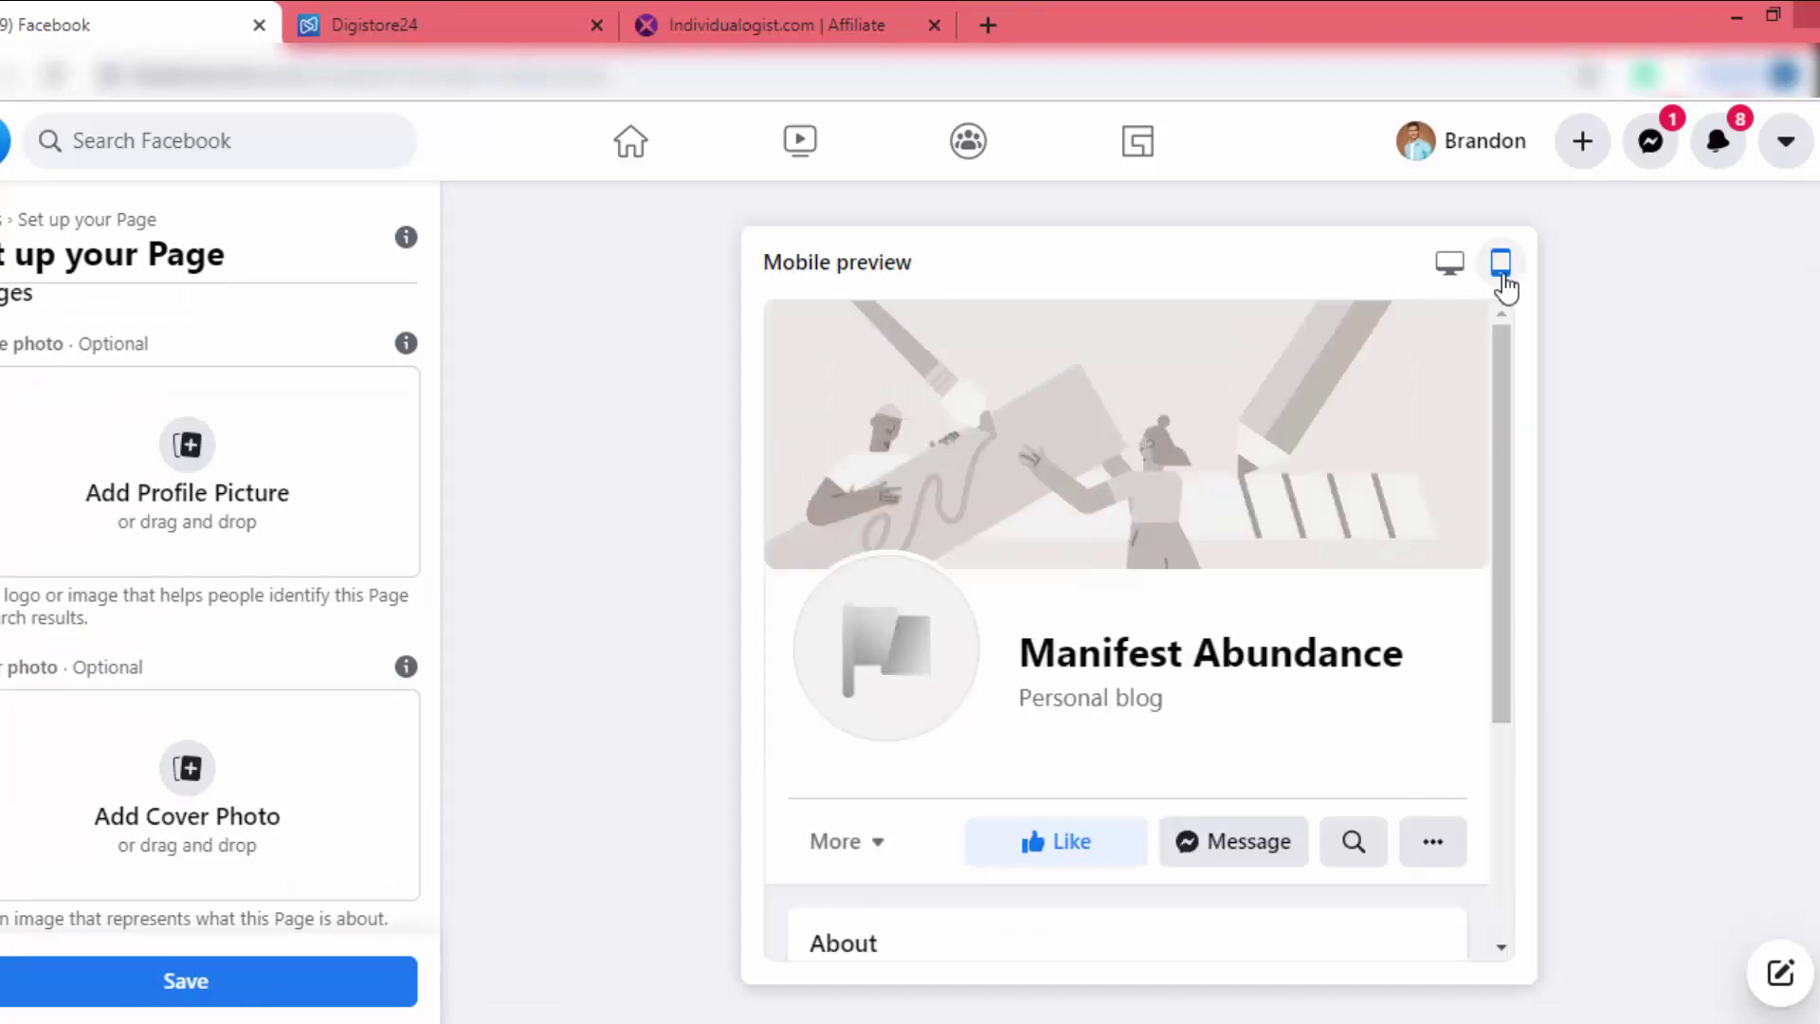
left_click(1457, 281)
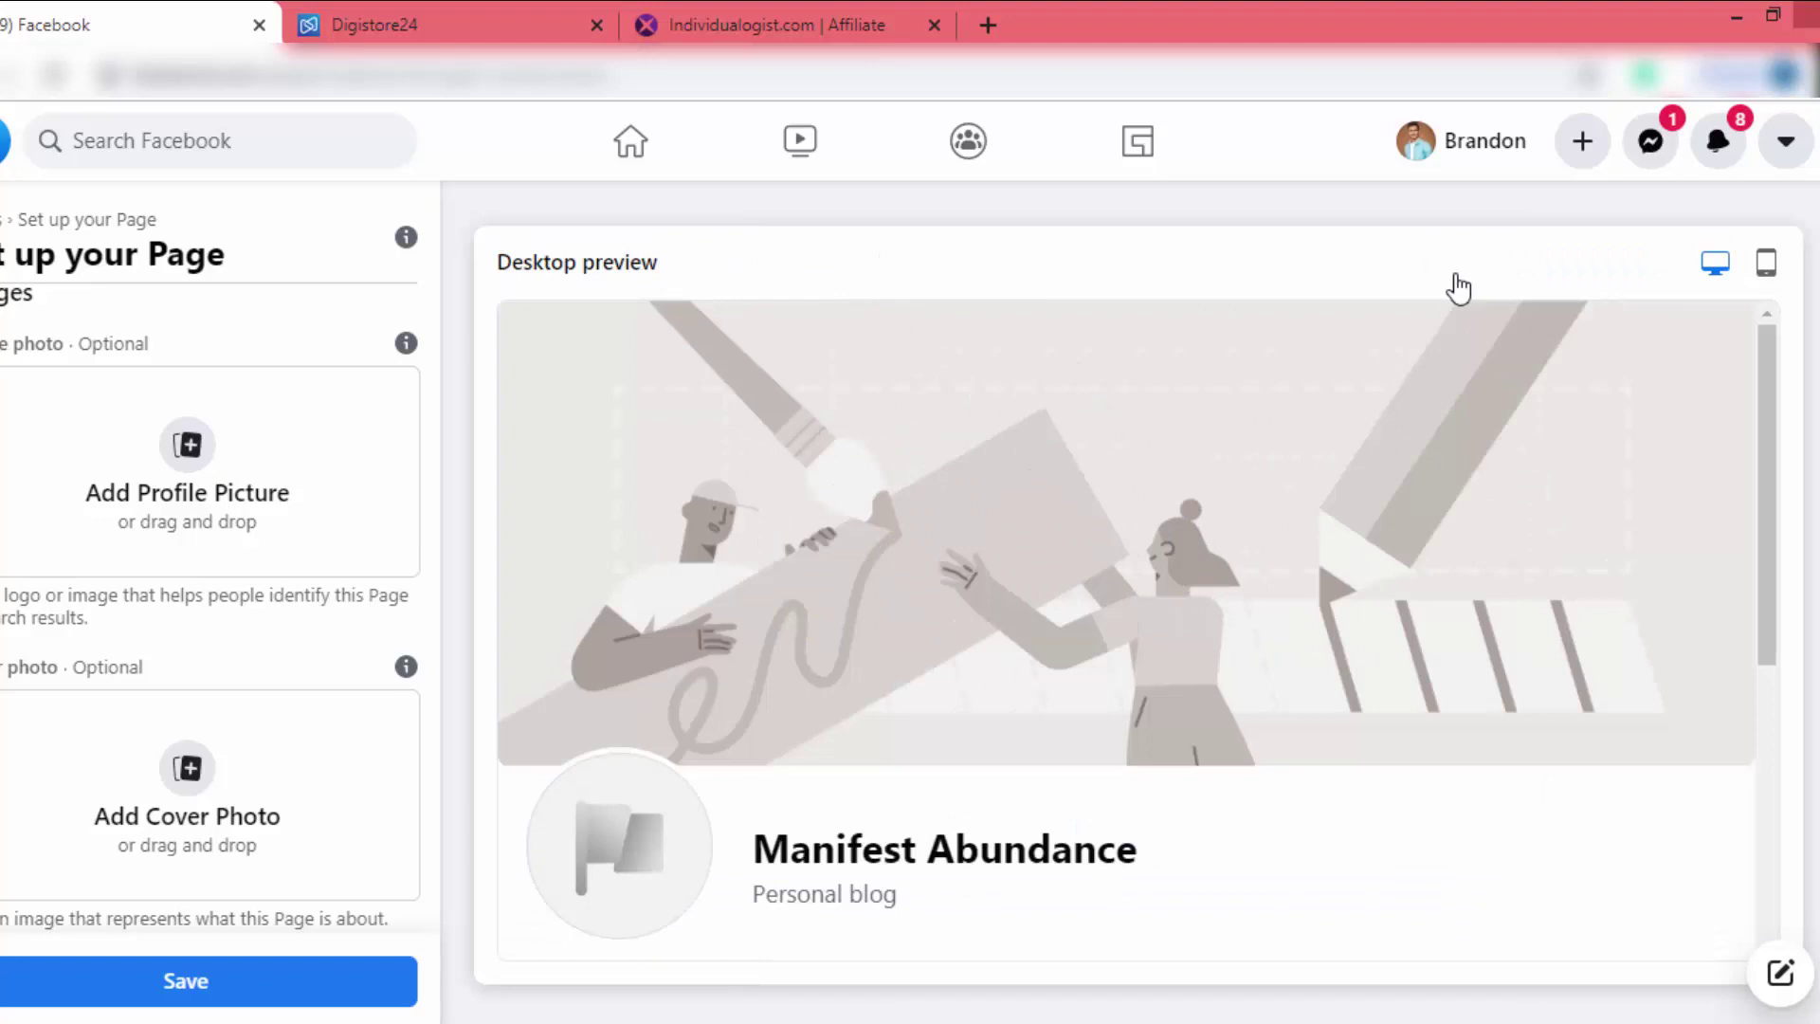
scroll(303, 589, "up", 5)
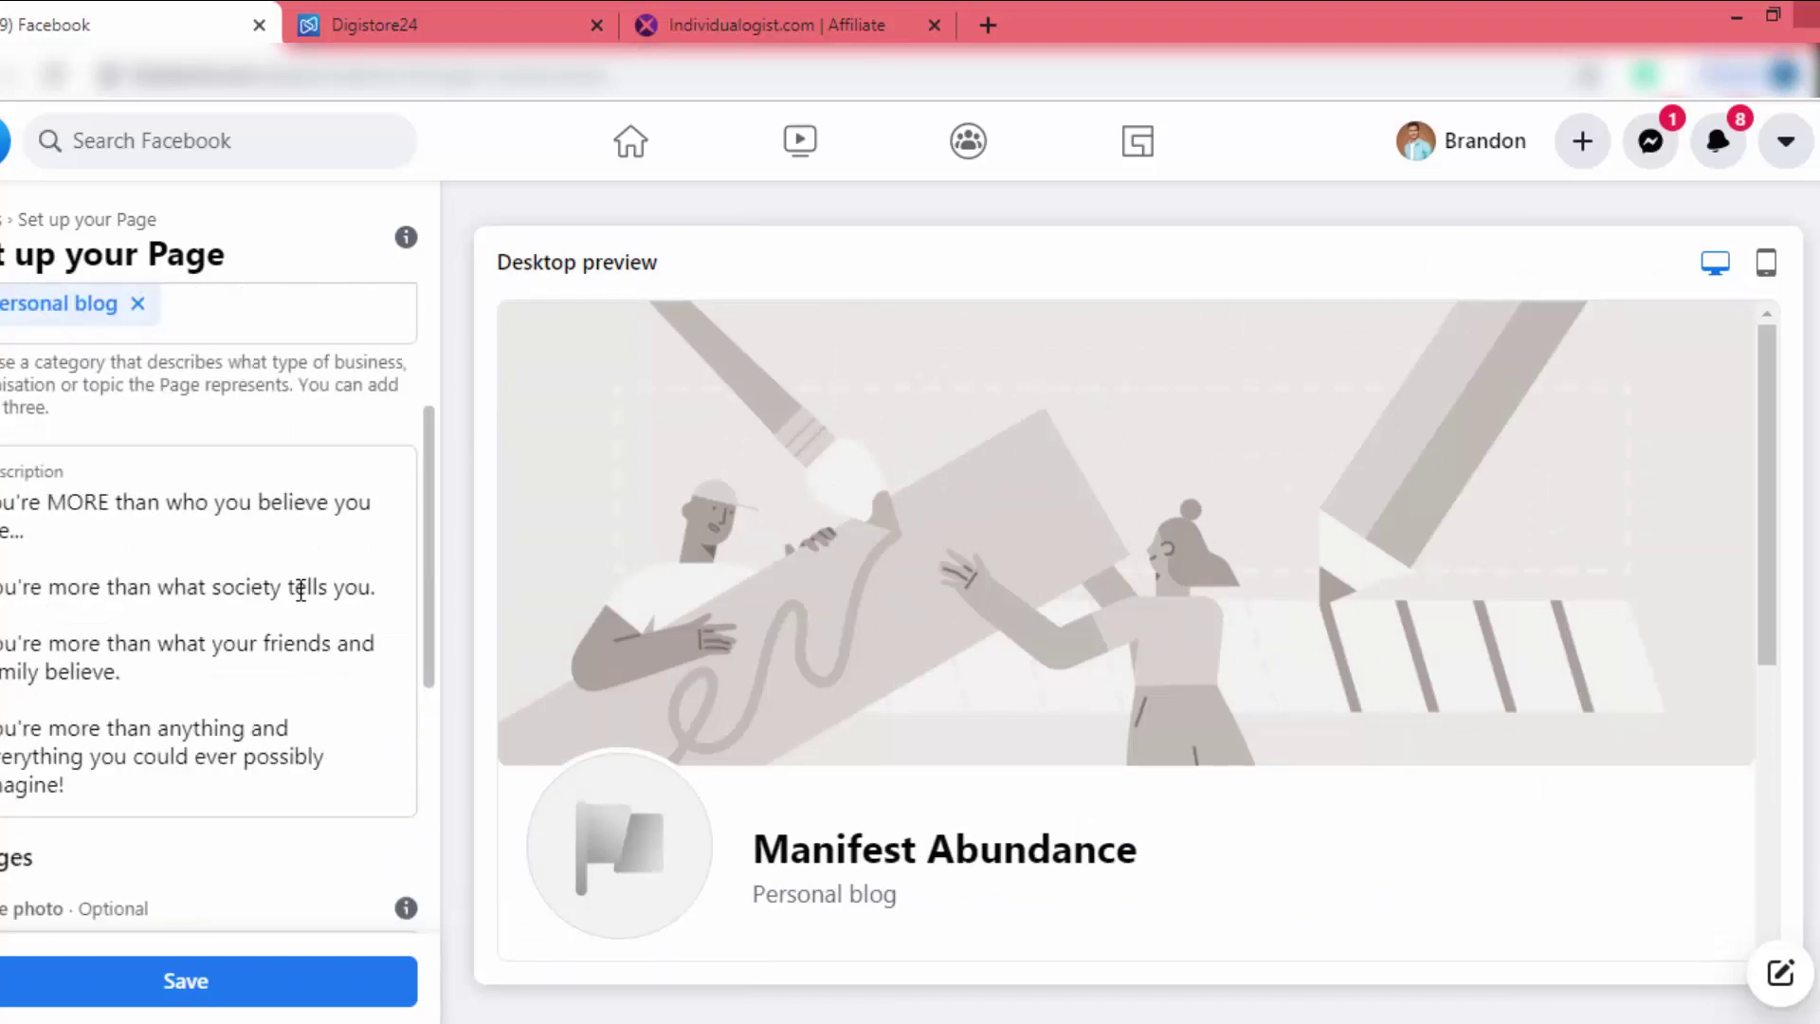
scroll(301, 589, "down", 5)
scroll(301, 590, "up", 2)
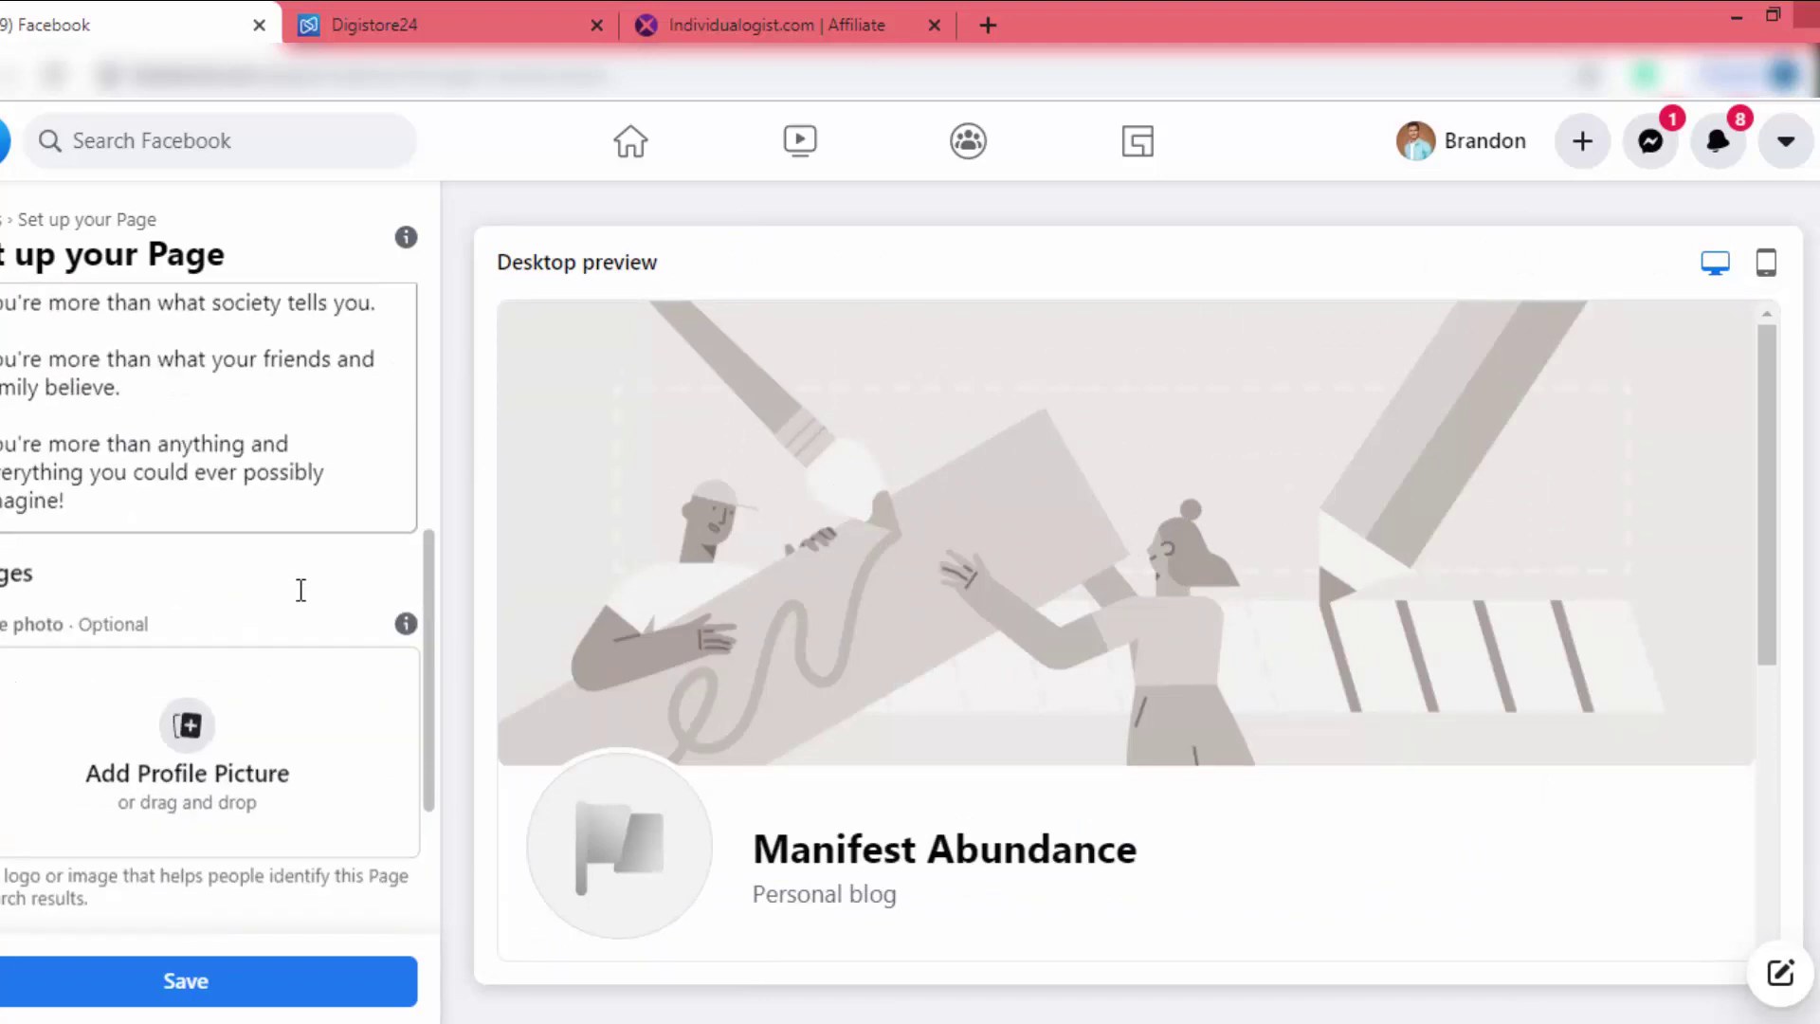
scroll(300, 590, "down", 1)
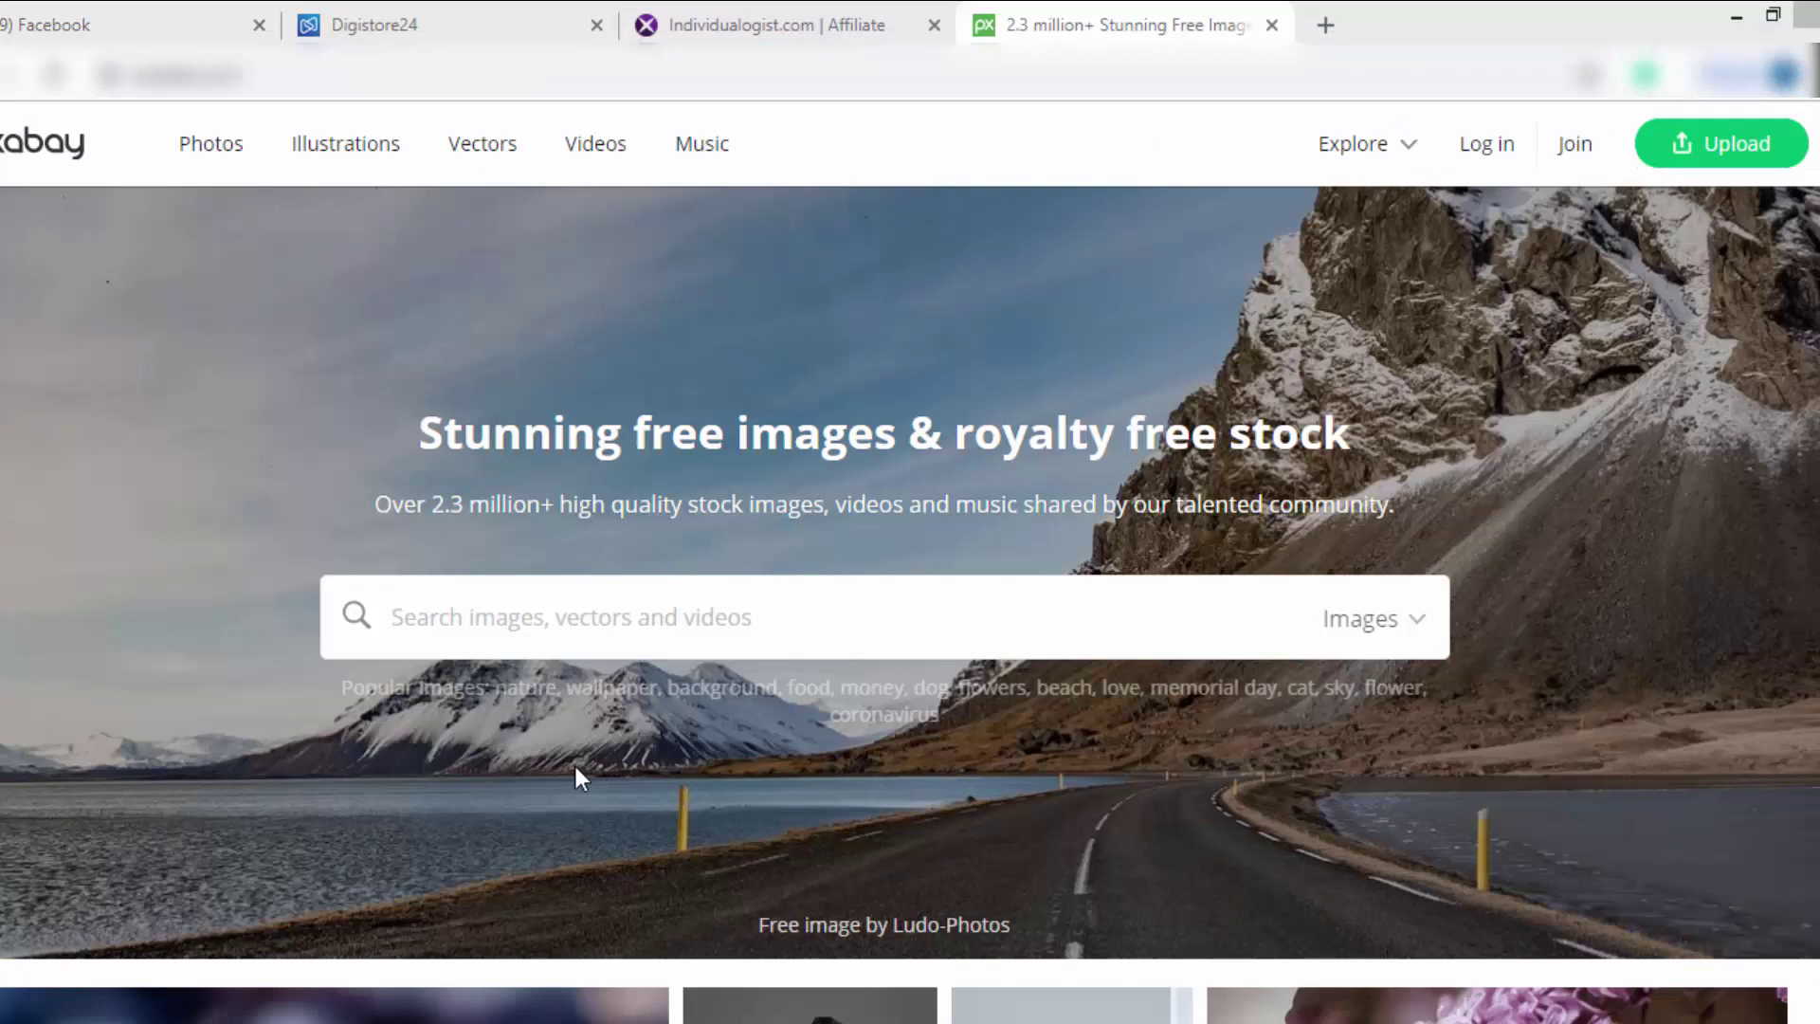
On Pixabay, search for spirituality images, browse for a suitable picture and open the Full Moon image
left_click(567, 618)
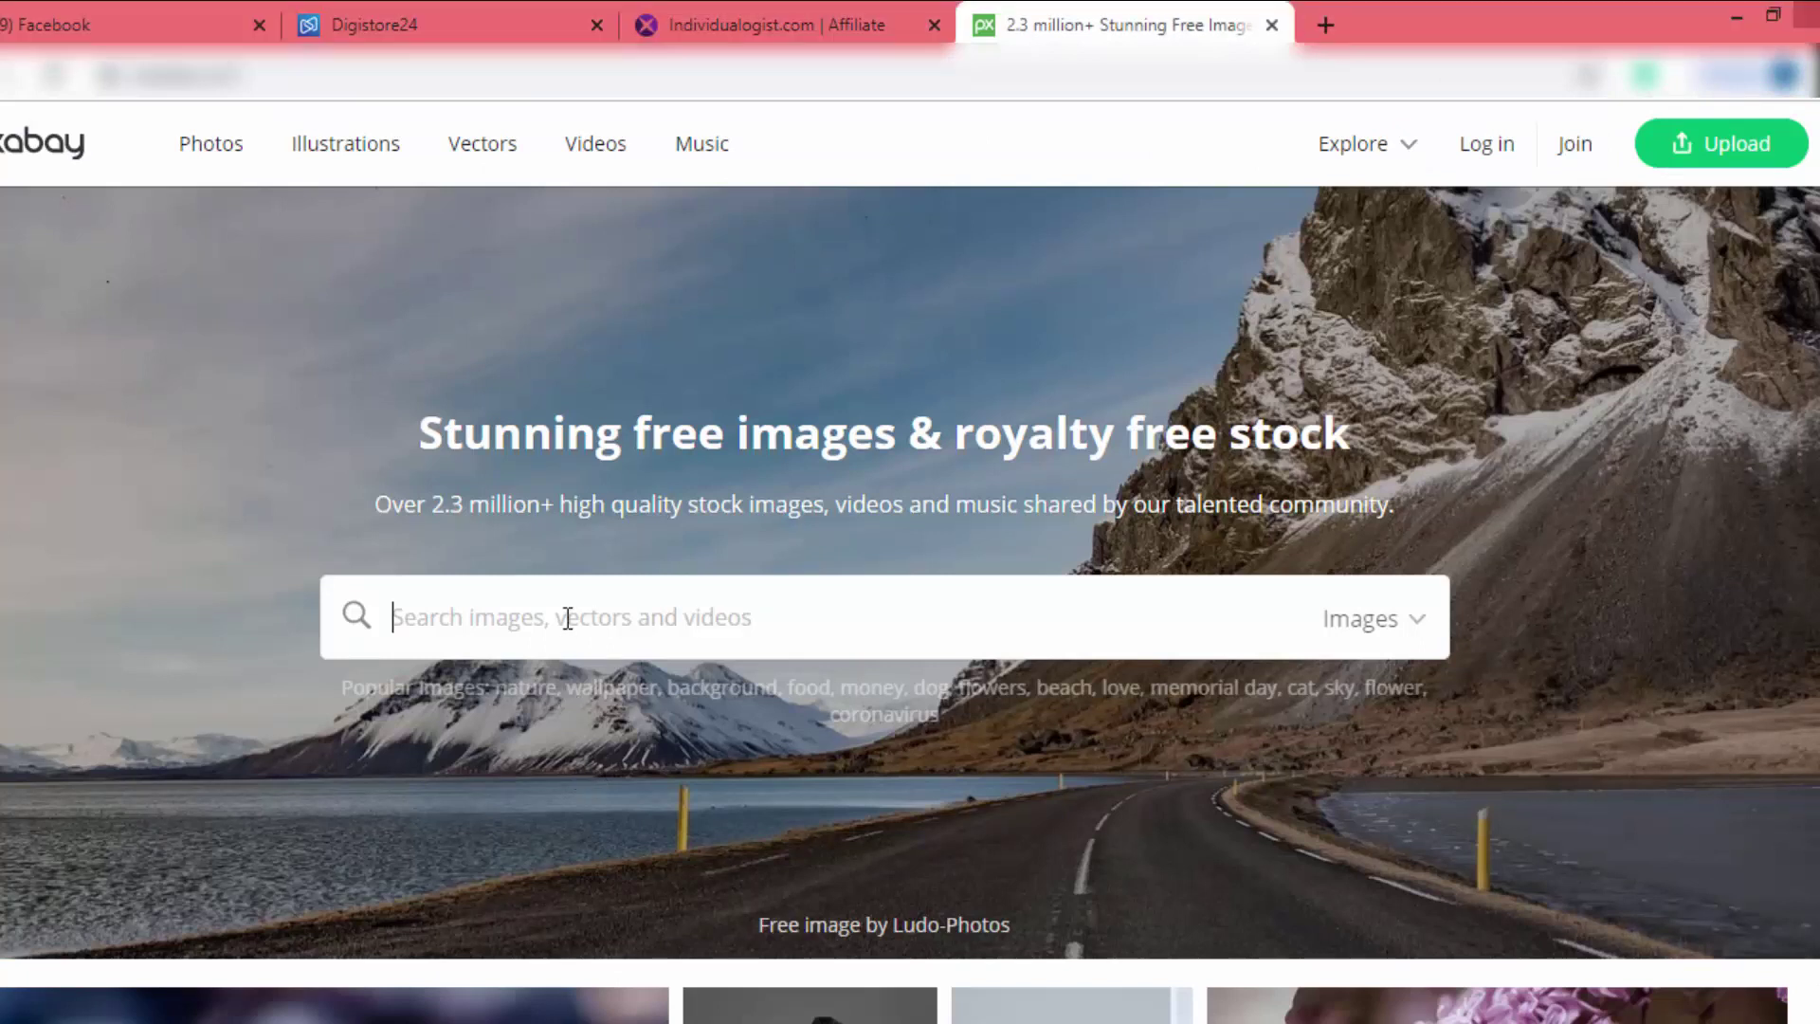
type("s")
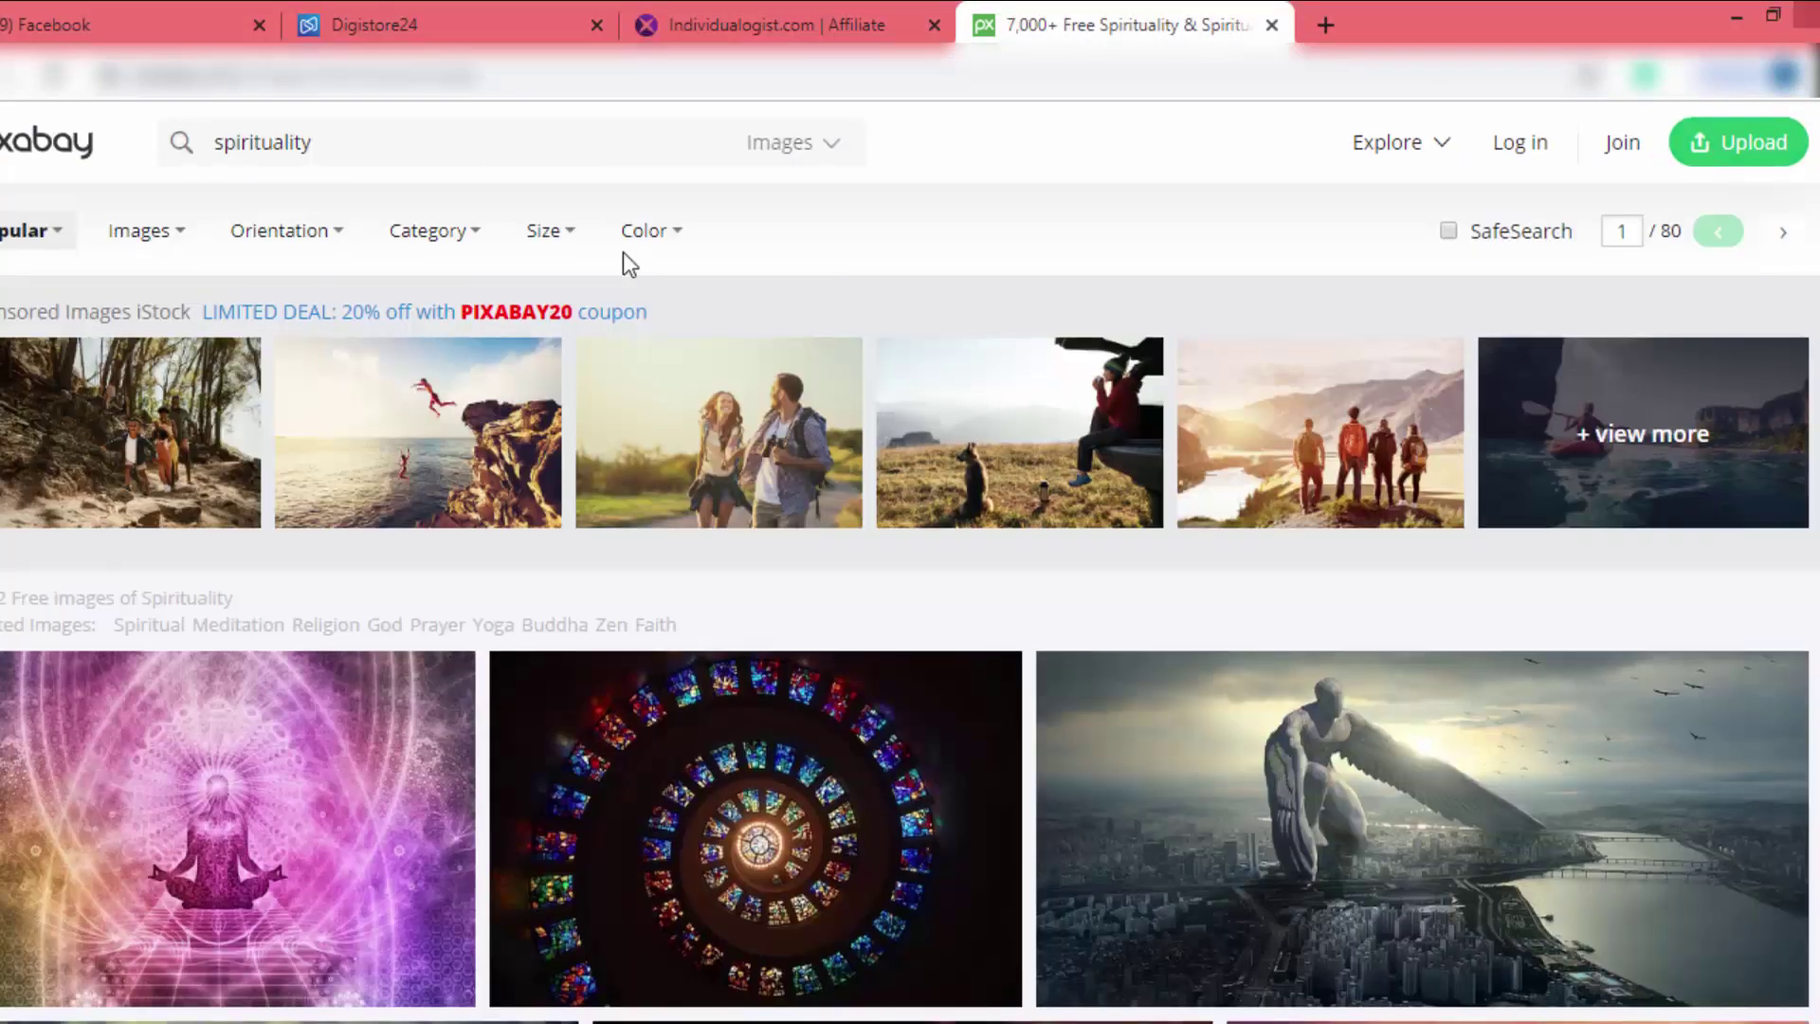
scroll(621, 248, "down", 6)
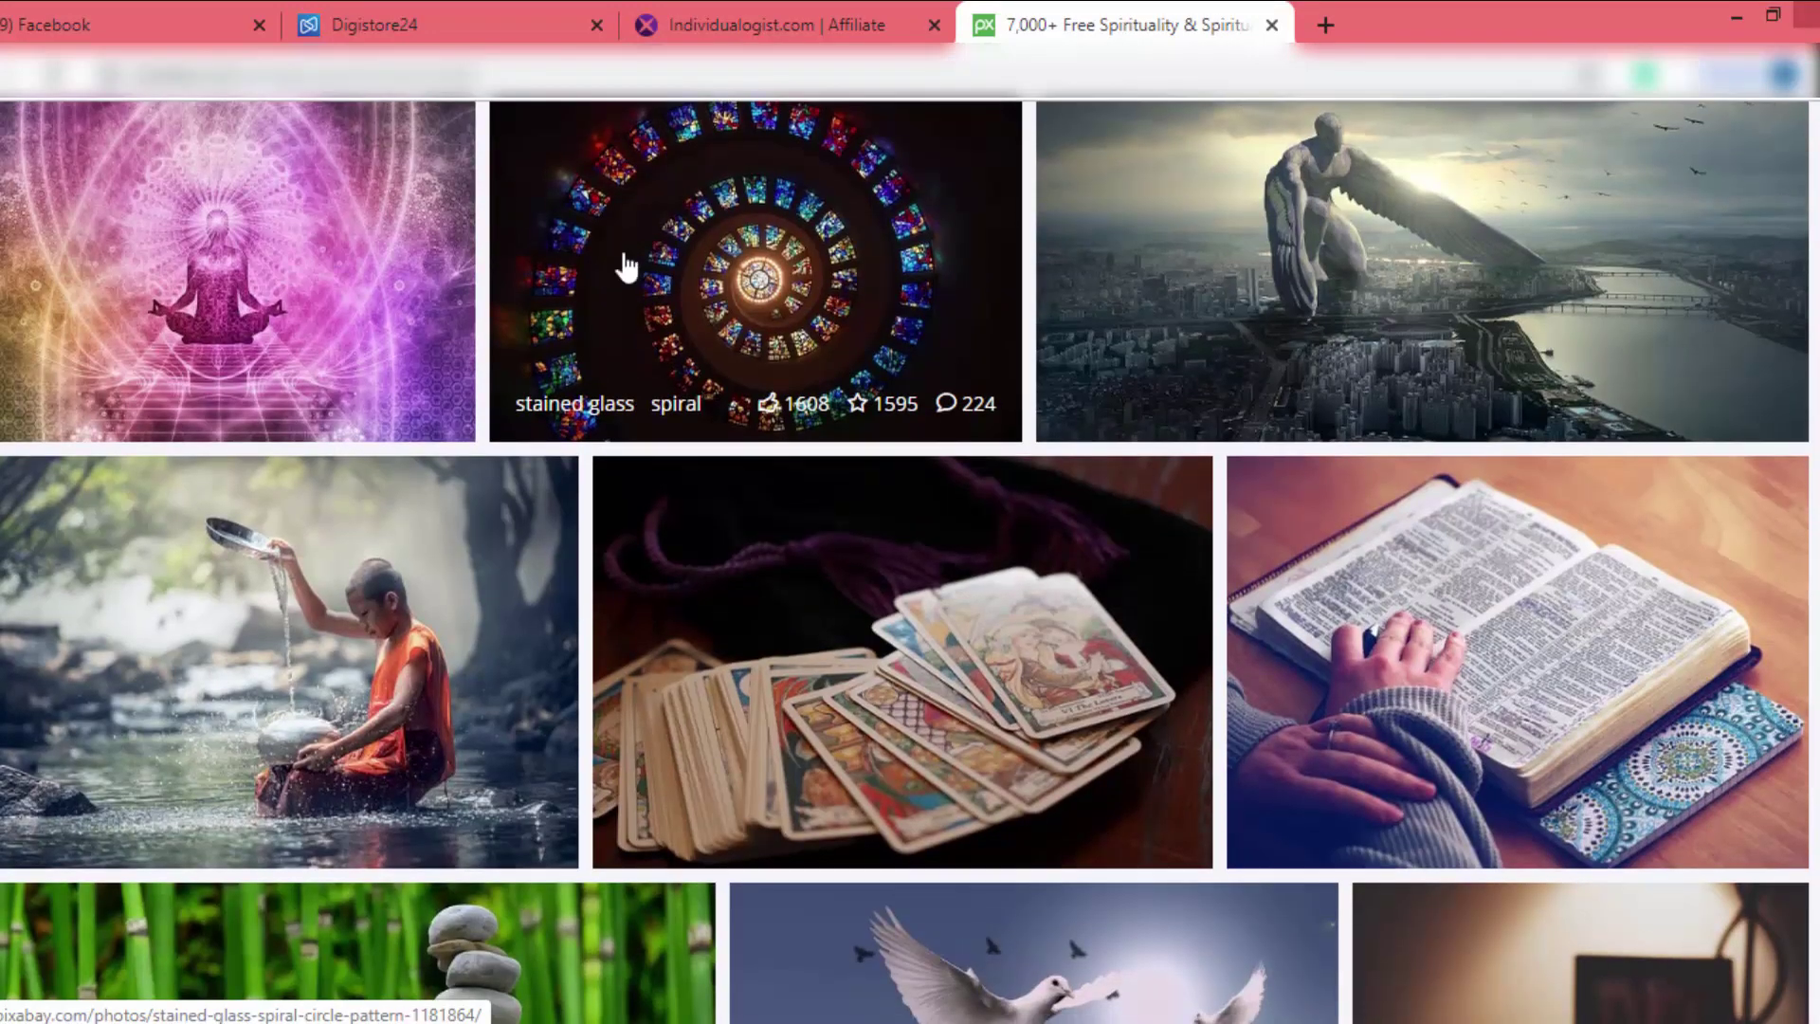
scroll(622, 248, "down", 15)
scroll(626, 269, "down", 12)
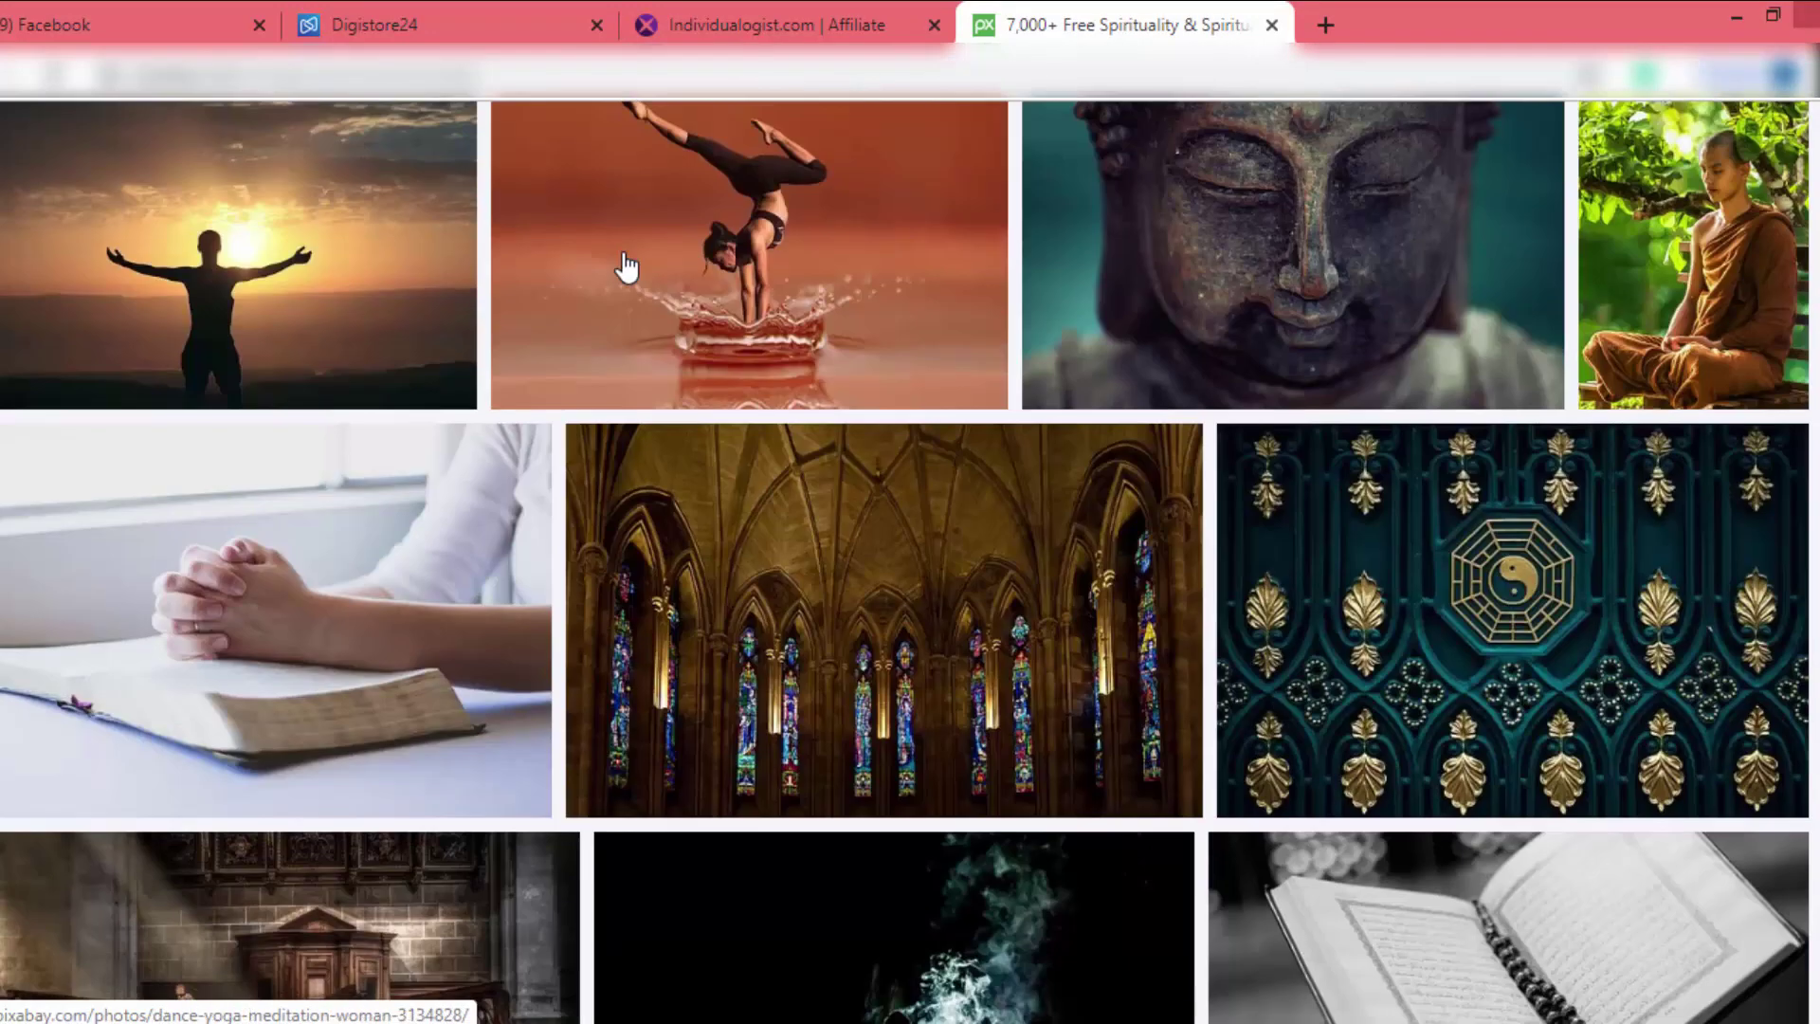
scroll(626, 268, "down", 10)
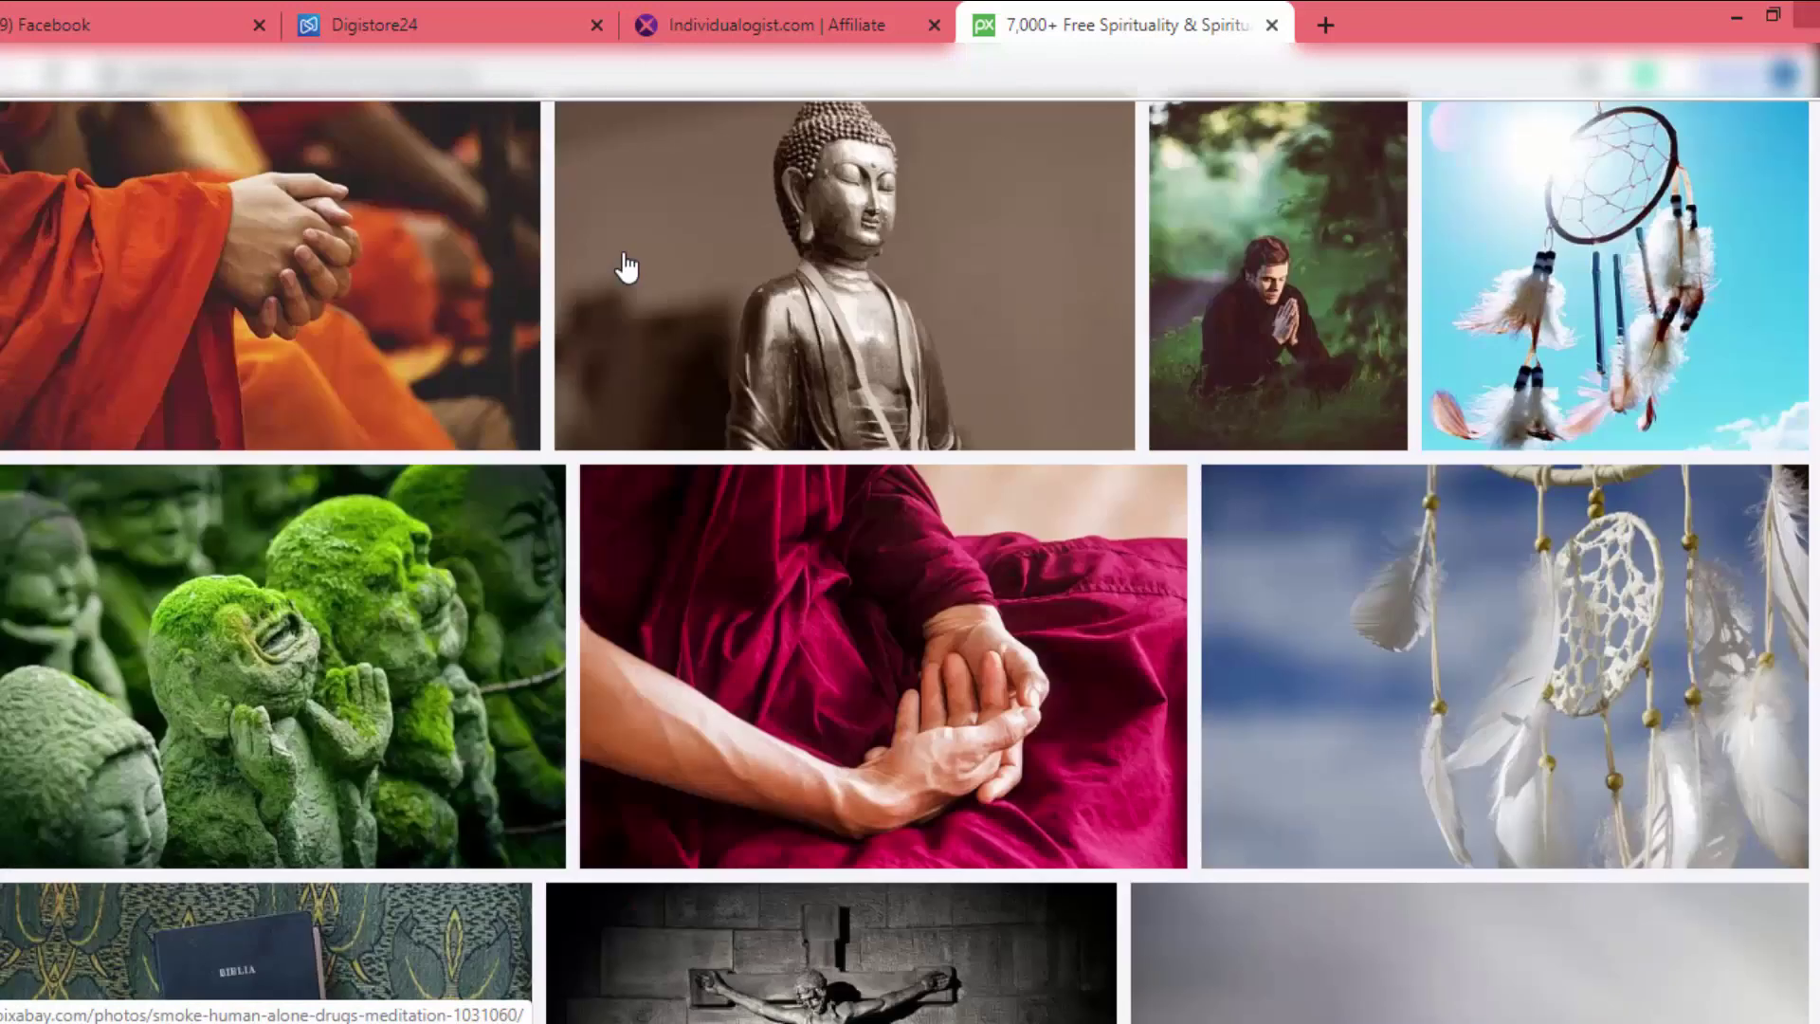
scroll(626, 268, "down", 15)
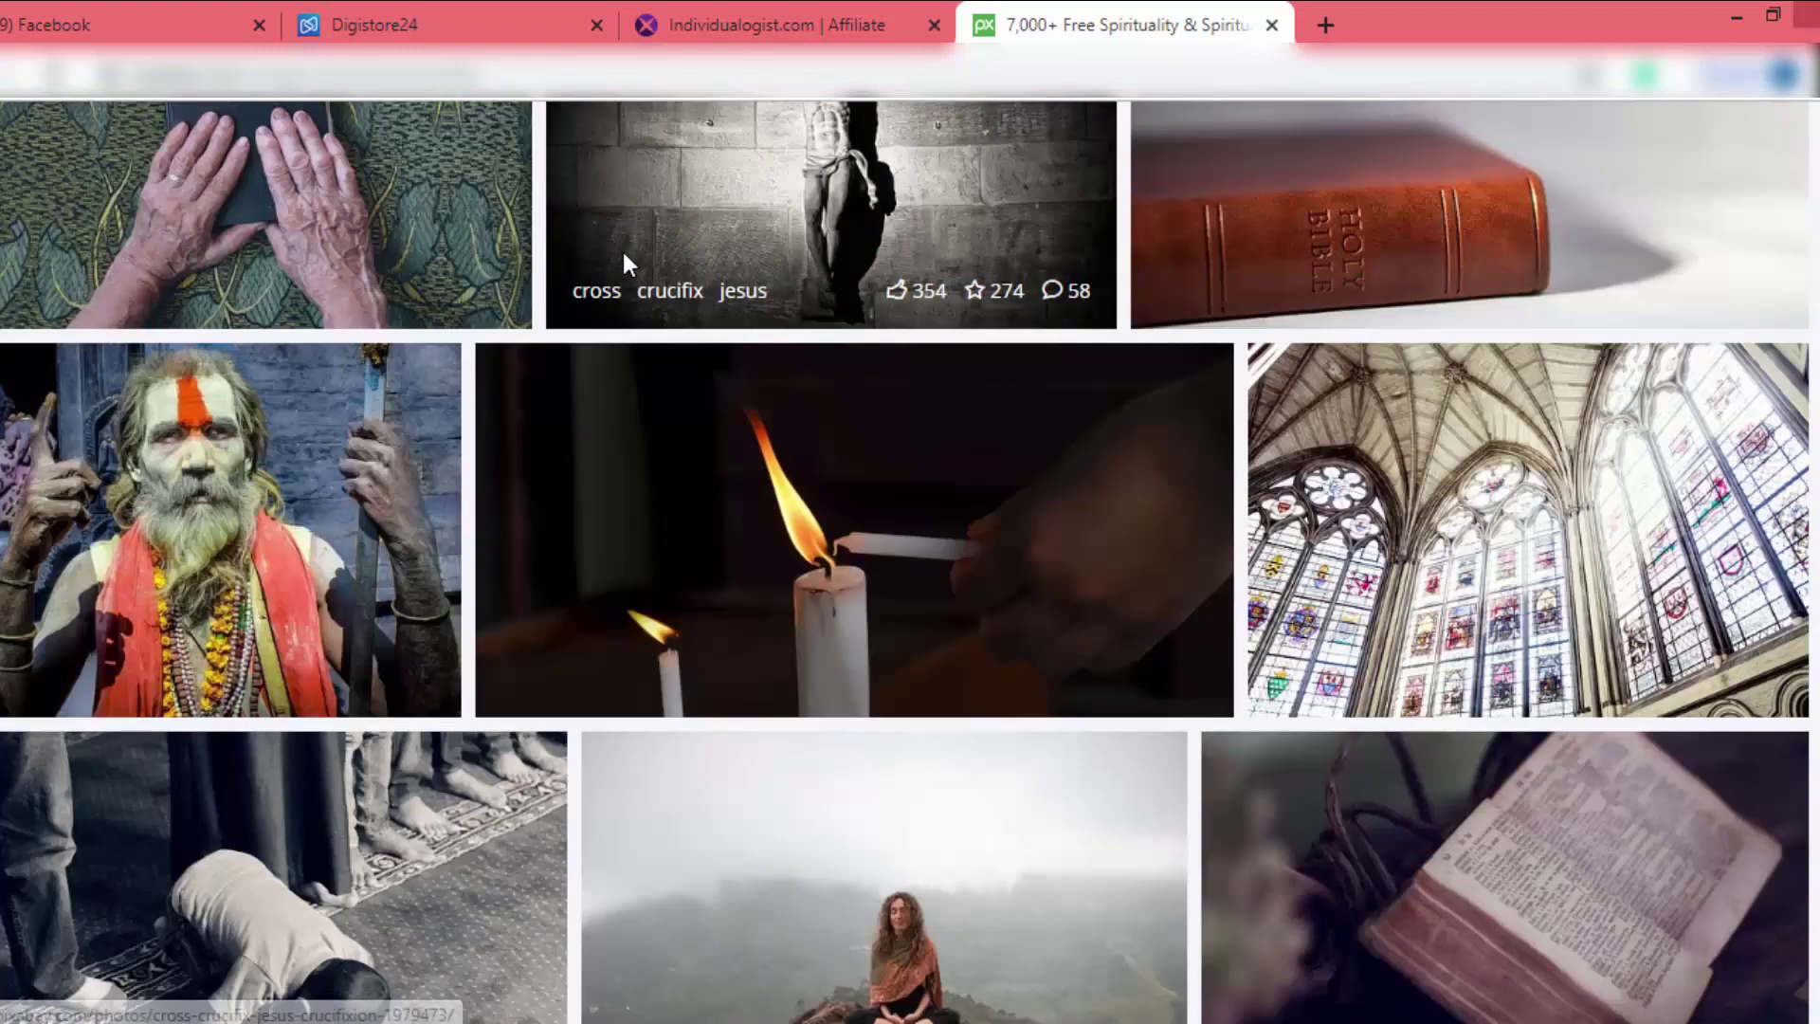
left_click(953, 415)
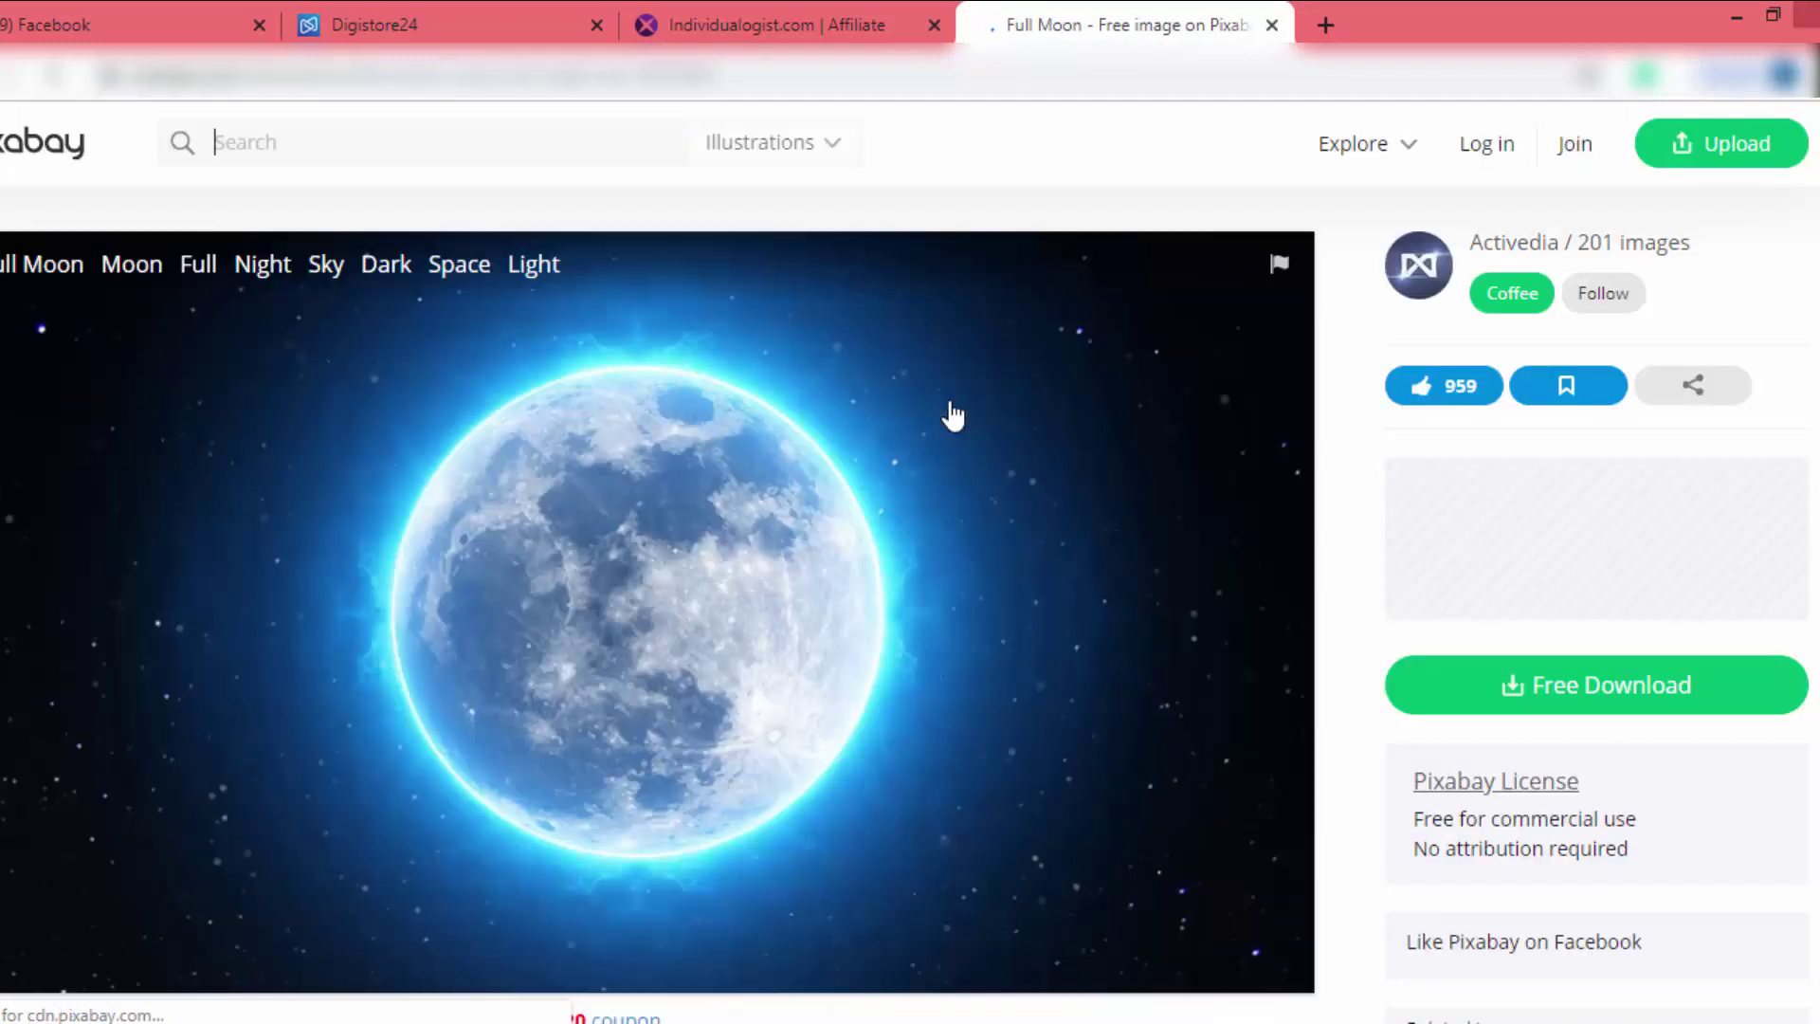
left_click(1614, 712)
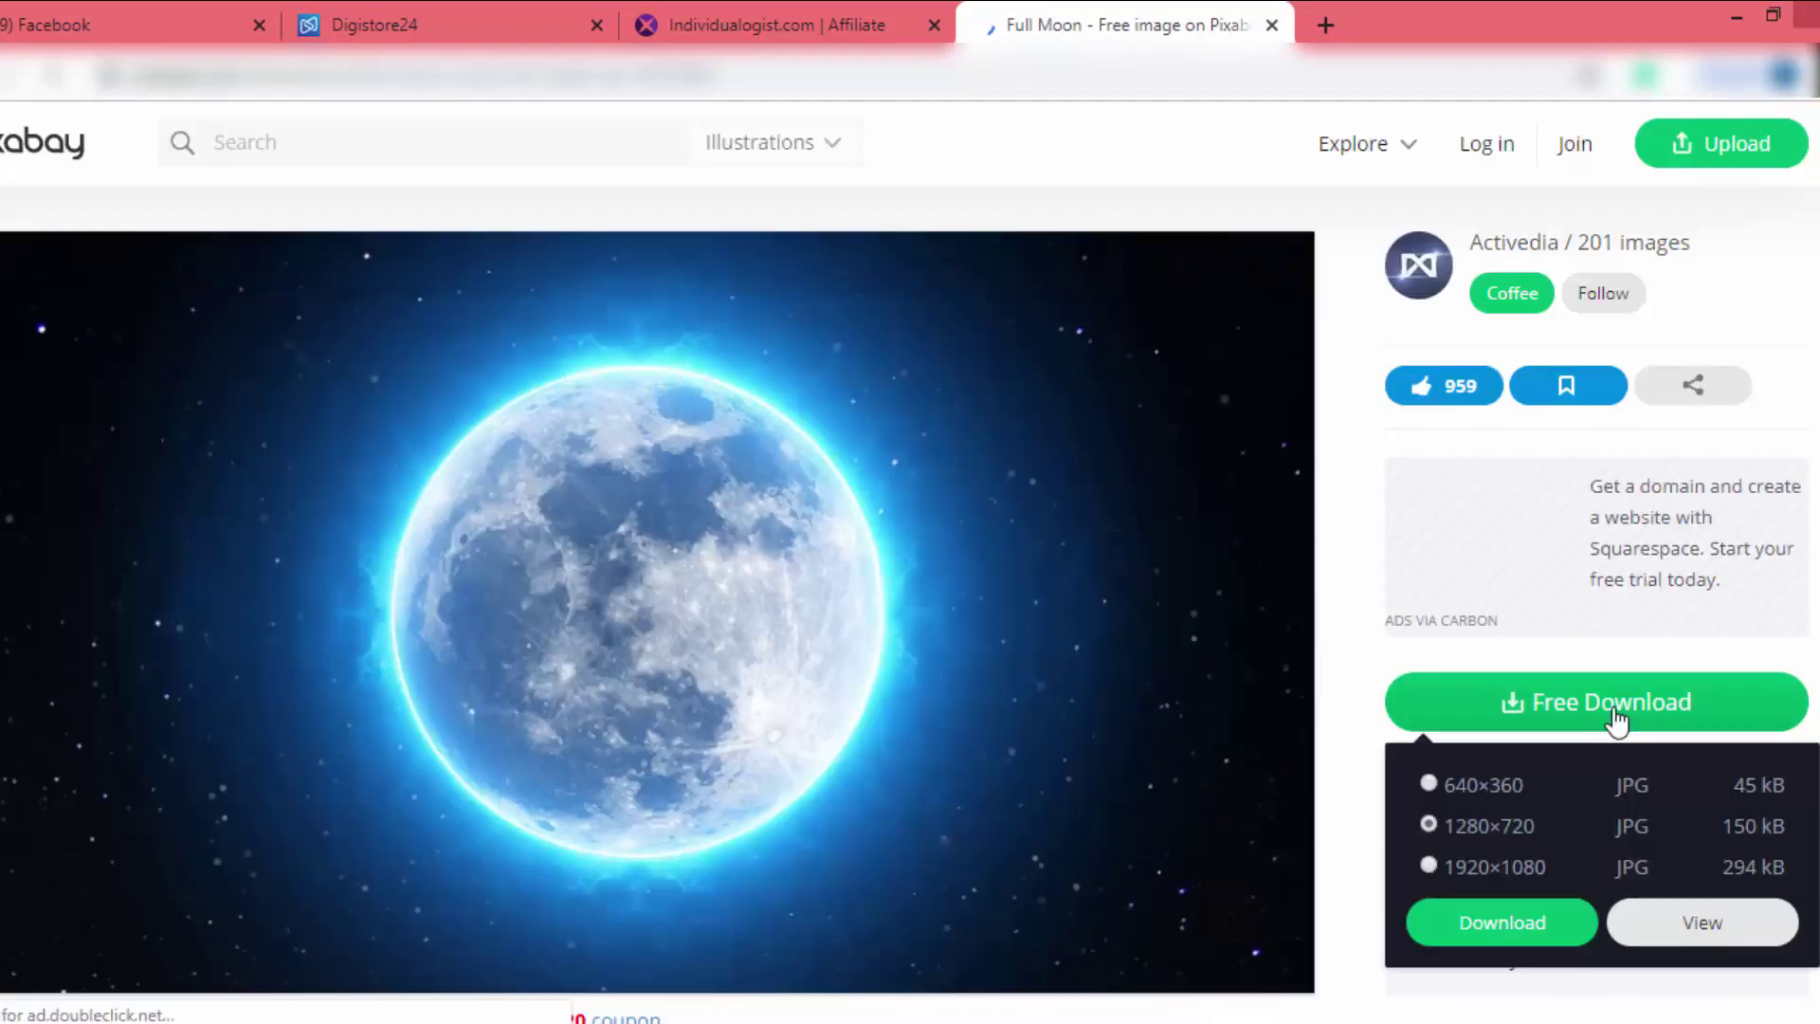
left_click(1531, 796)
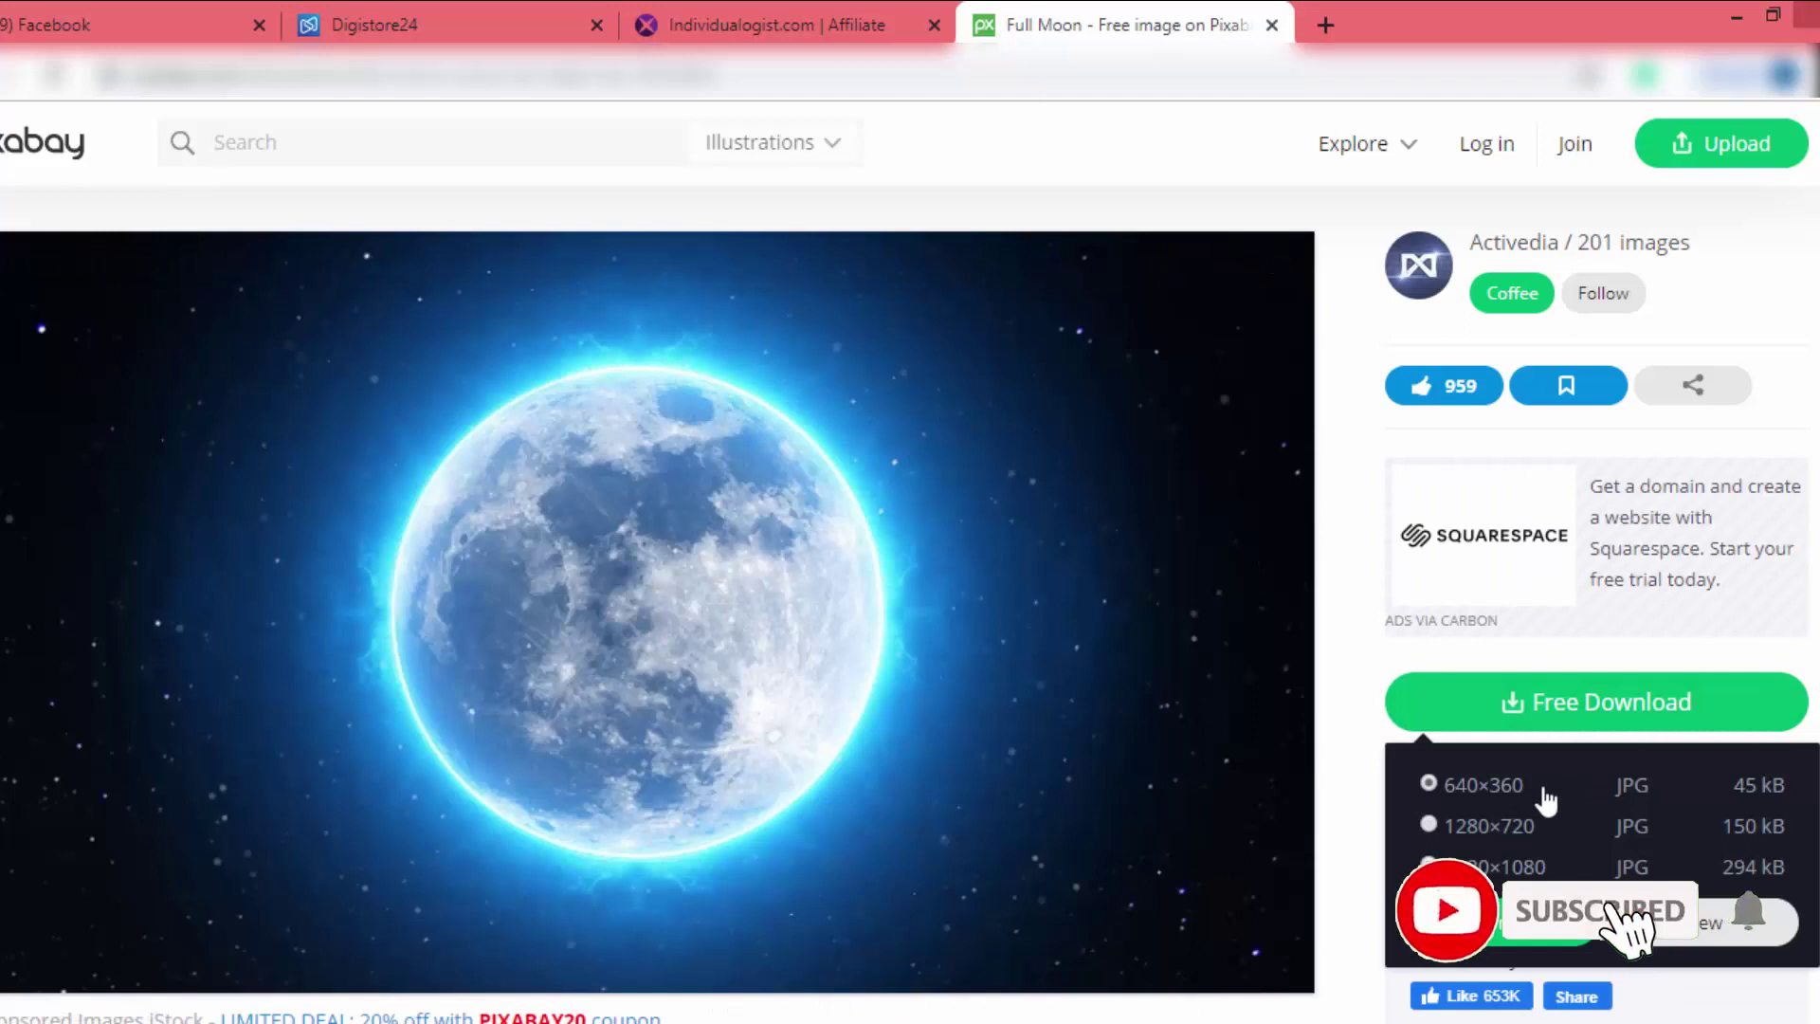
left_click(1509, 944)
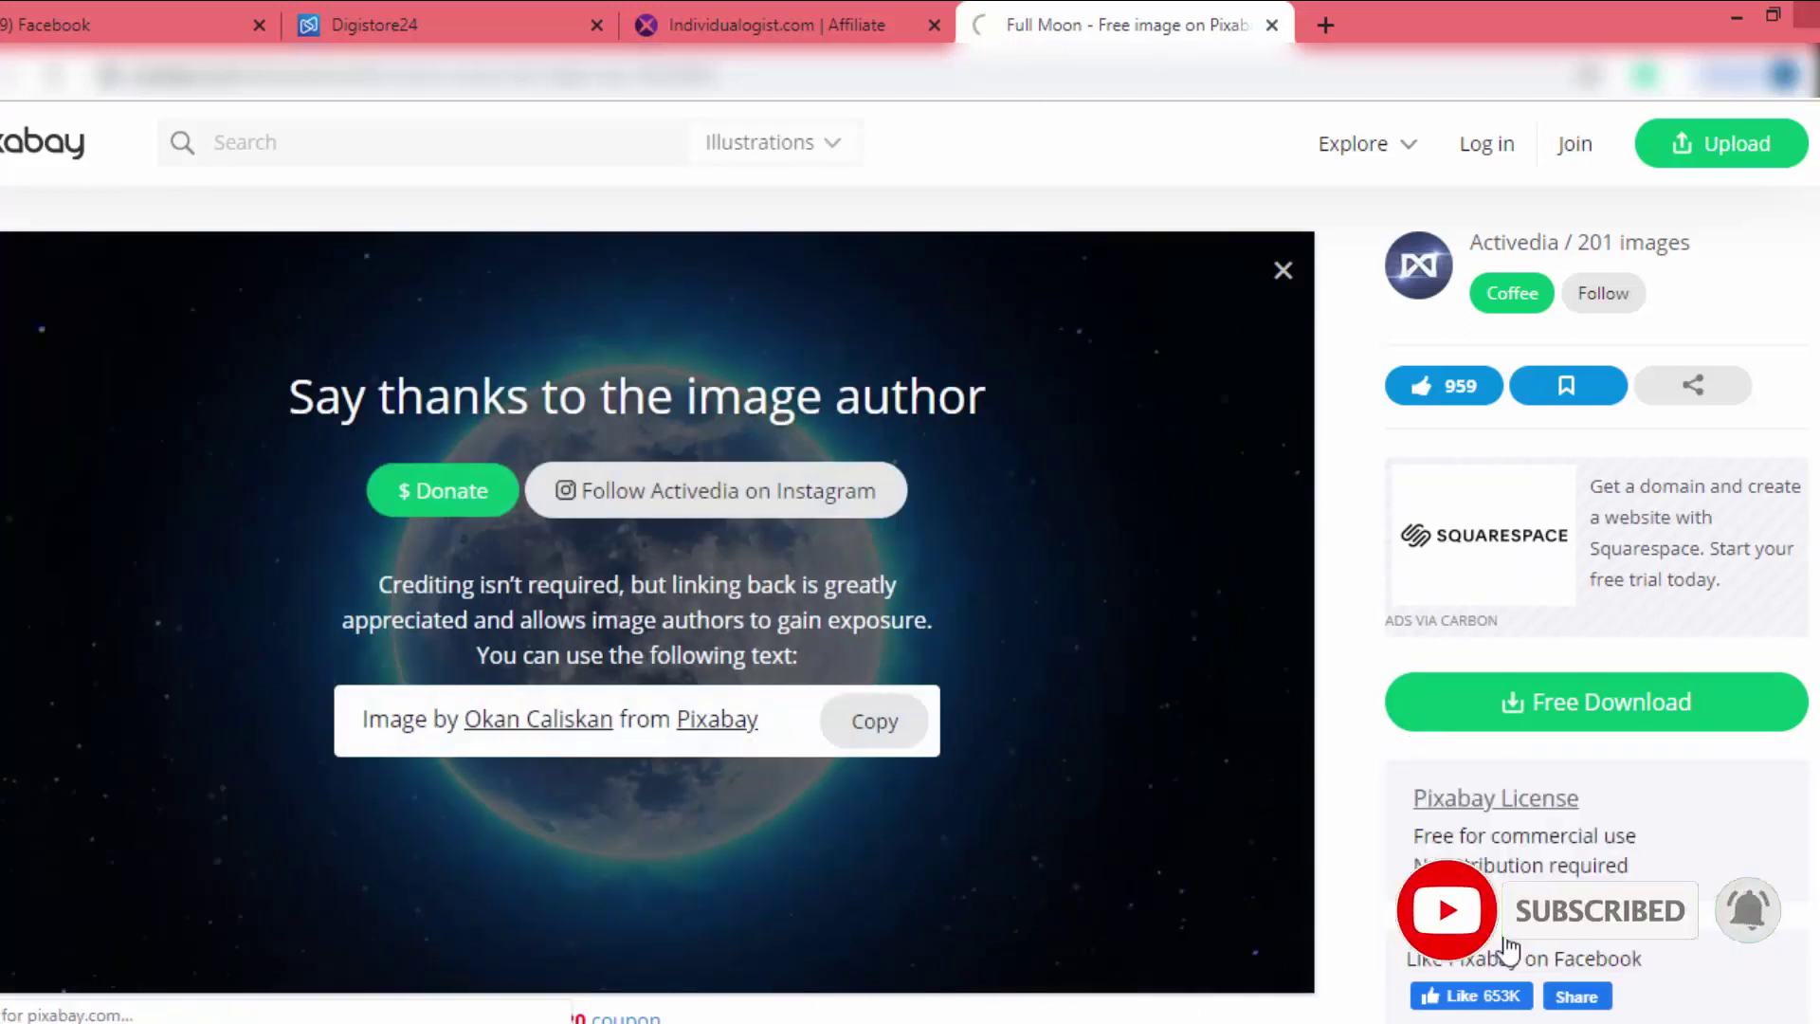
left_click(114, 13)
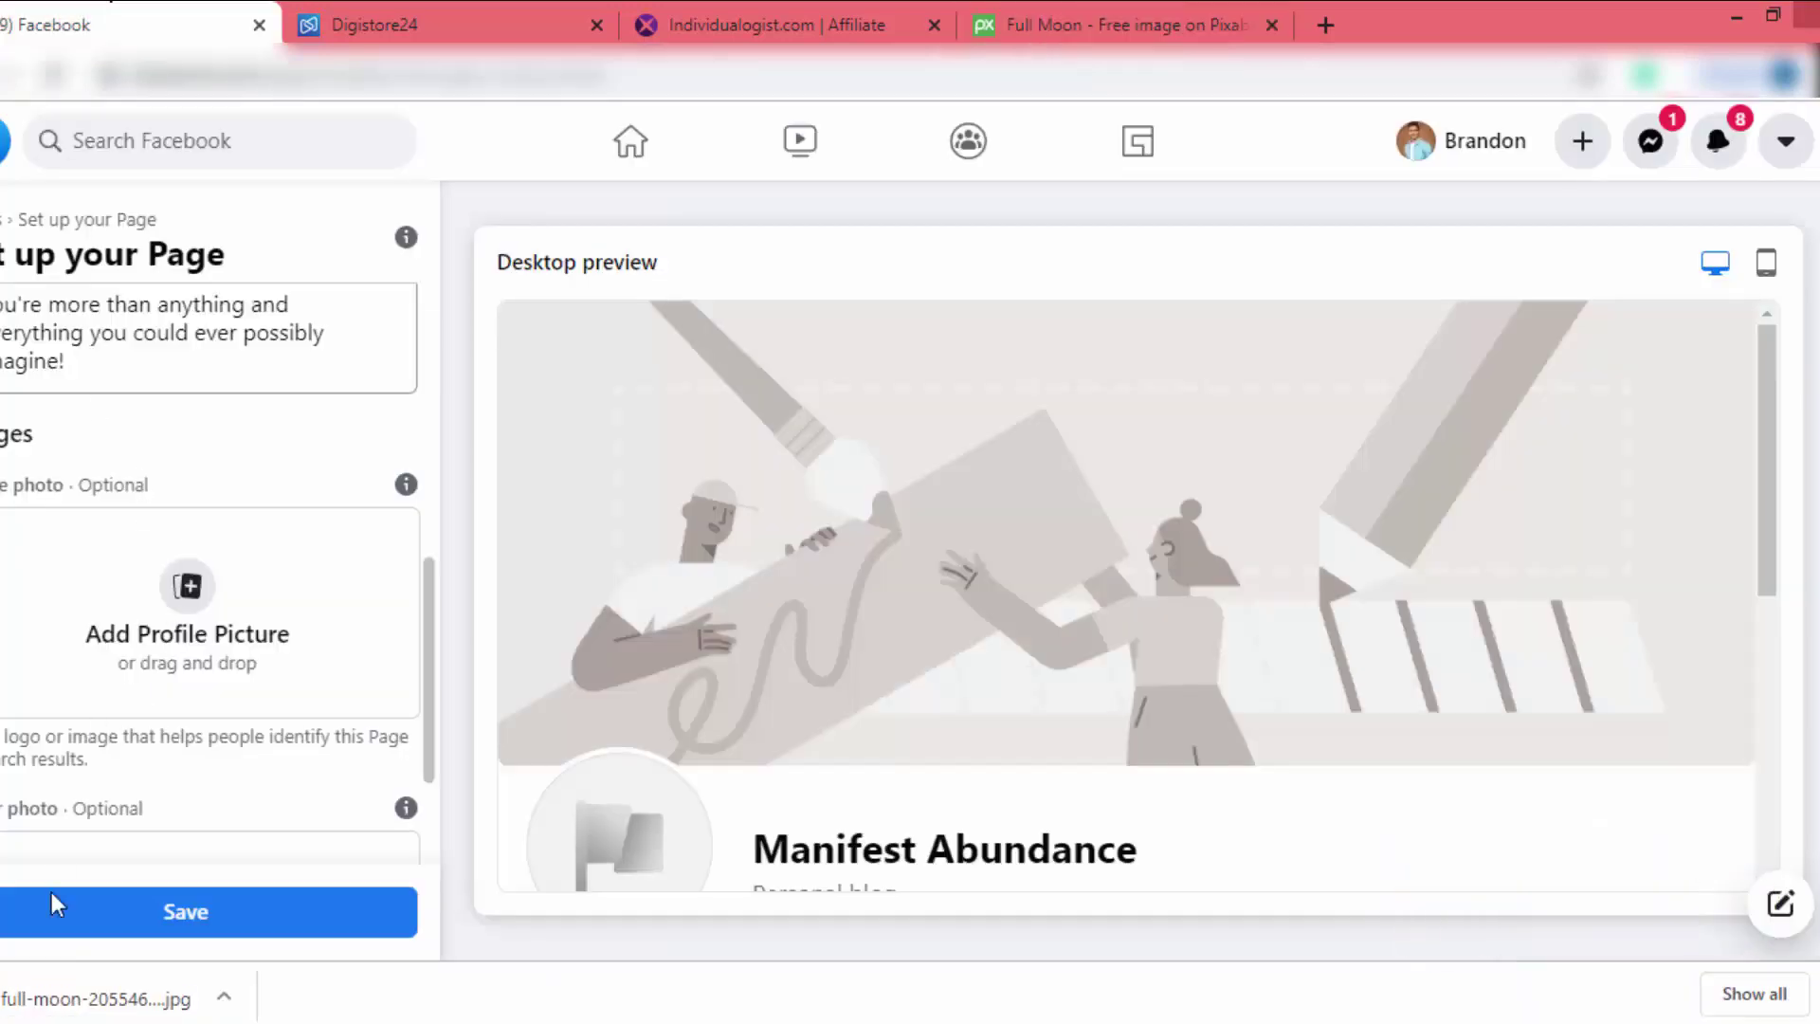
left_click_drag(59, 986, 138, 623)
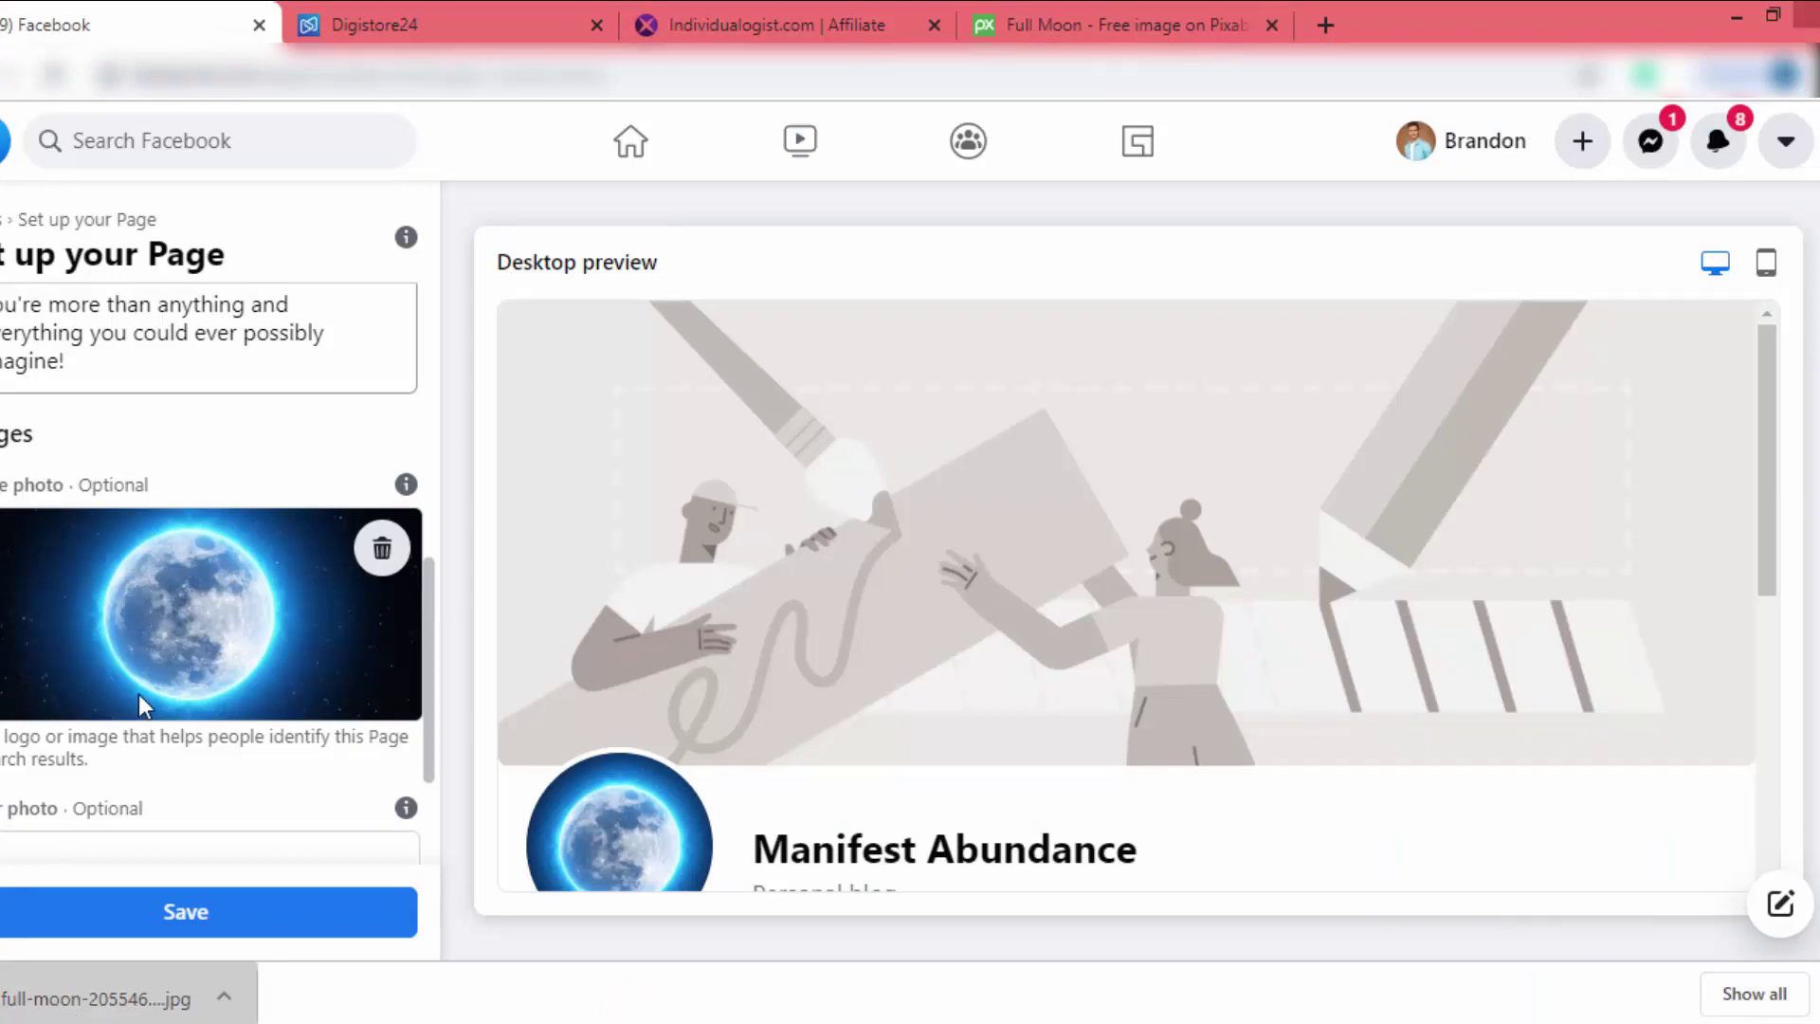
Download the People Darkness Easy photo from Pixabay and set it as the Facebook Page's cover photo
scroll(180, 606, "down", 2)
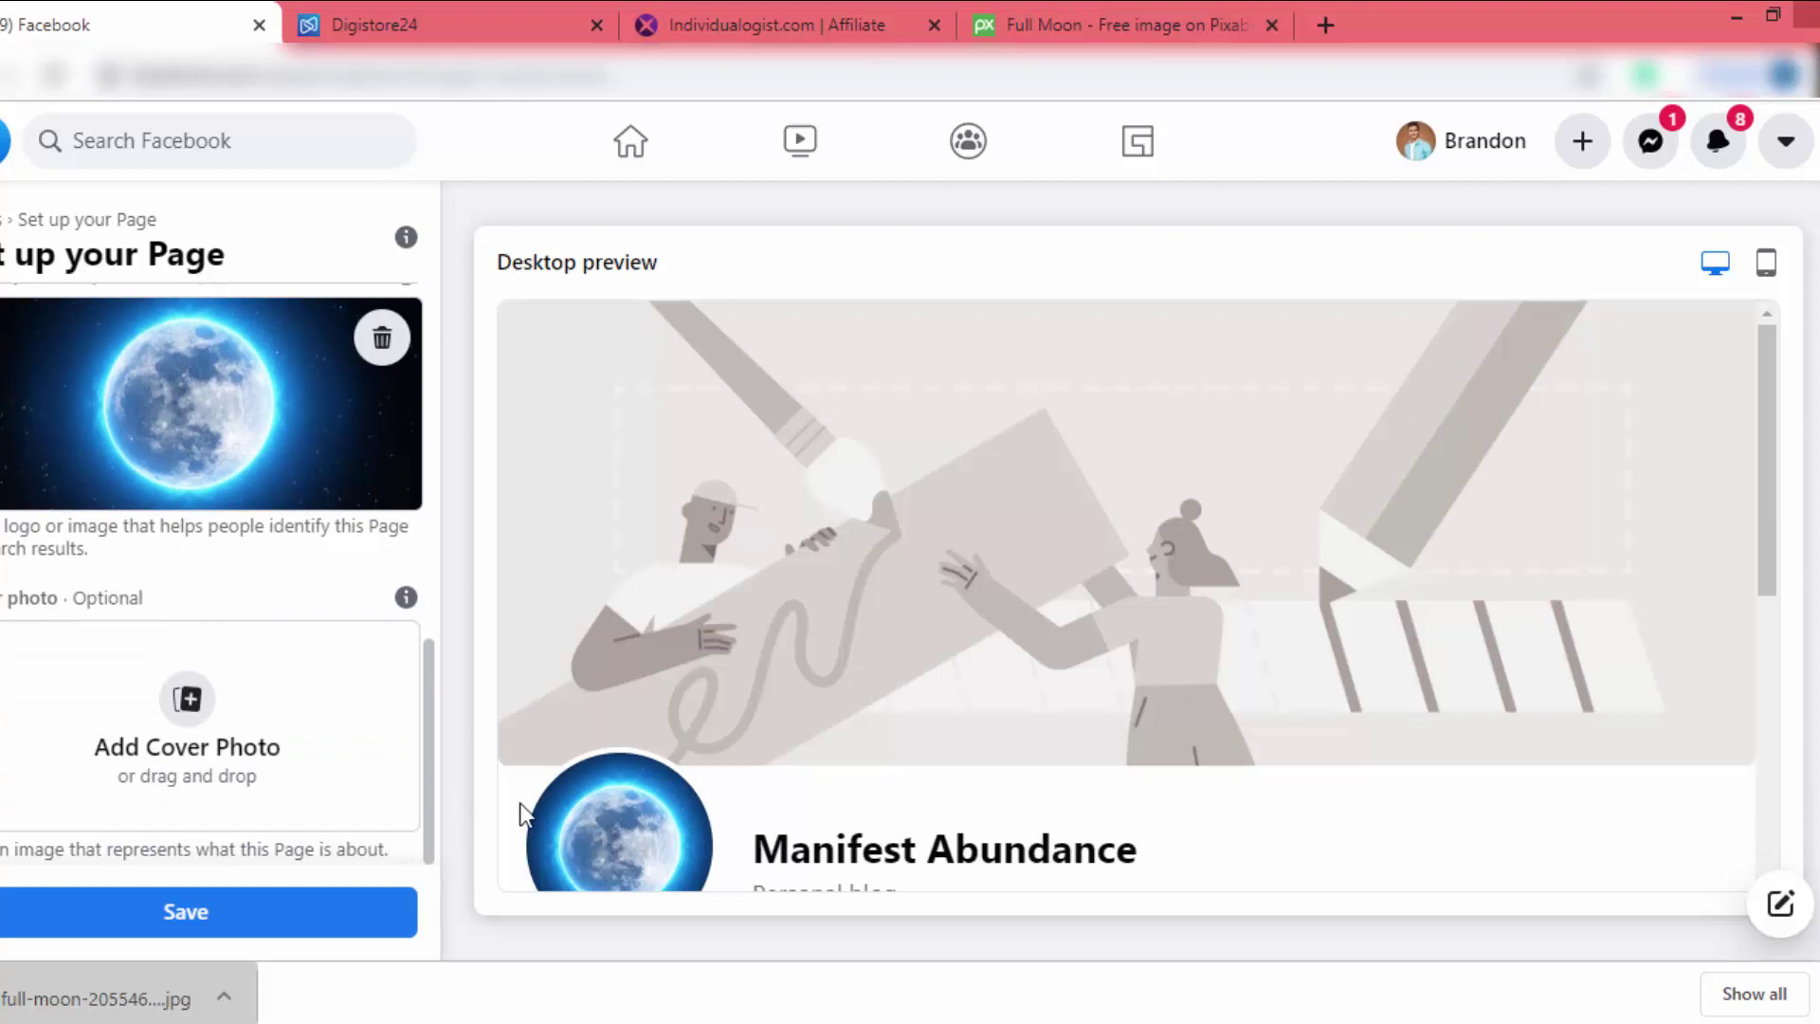
left_click(1090, 21)
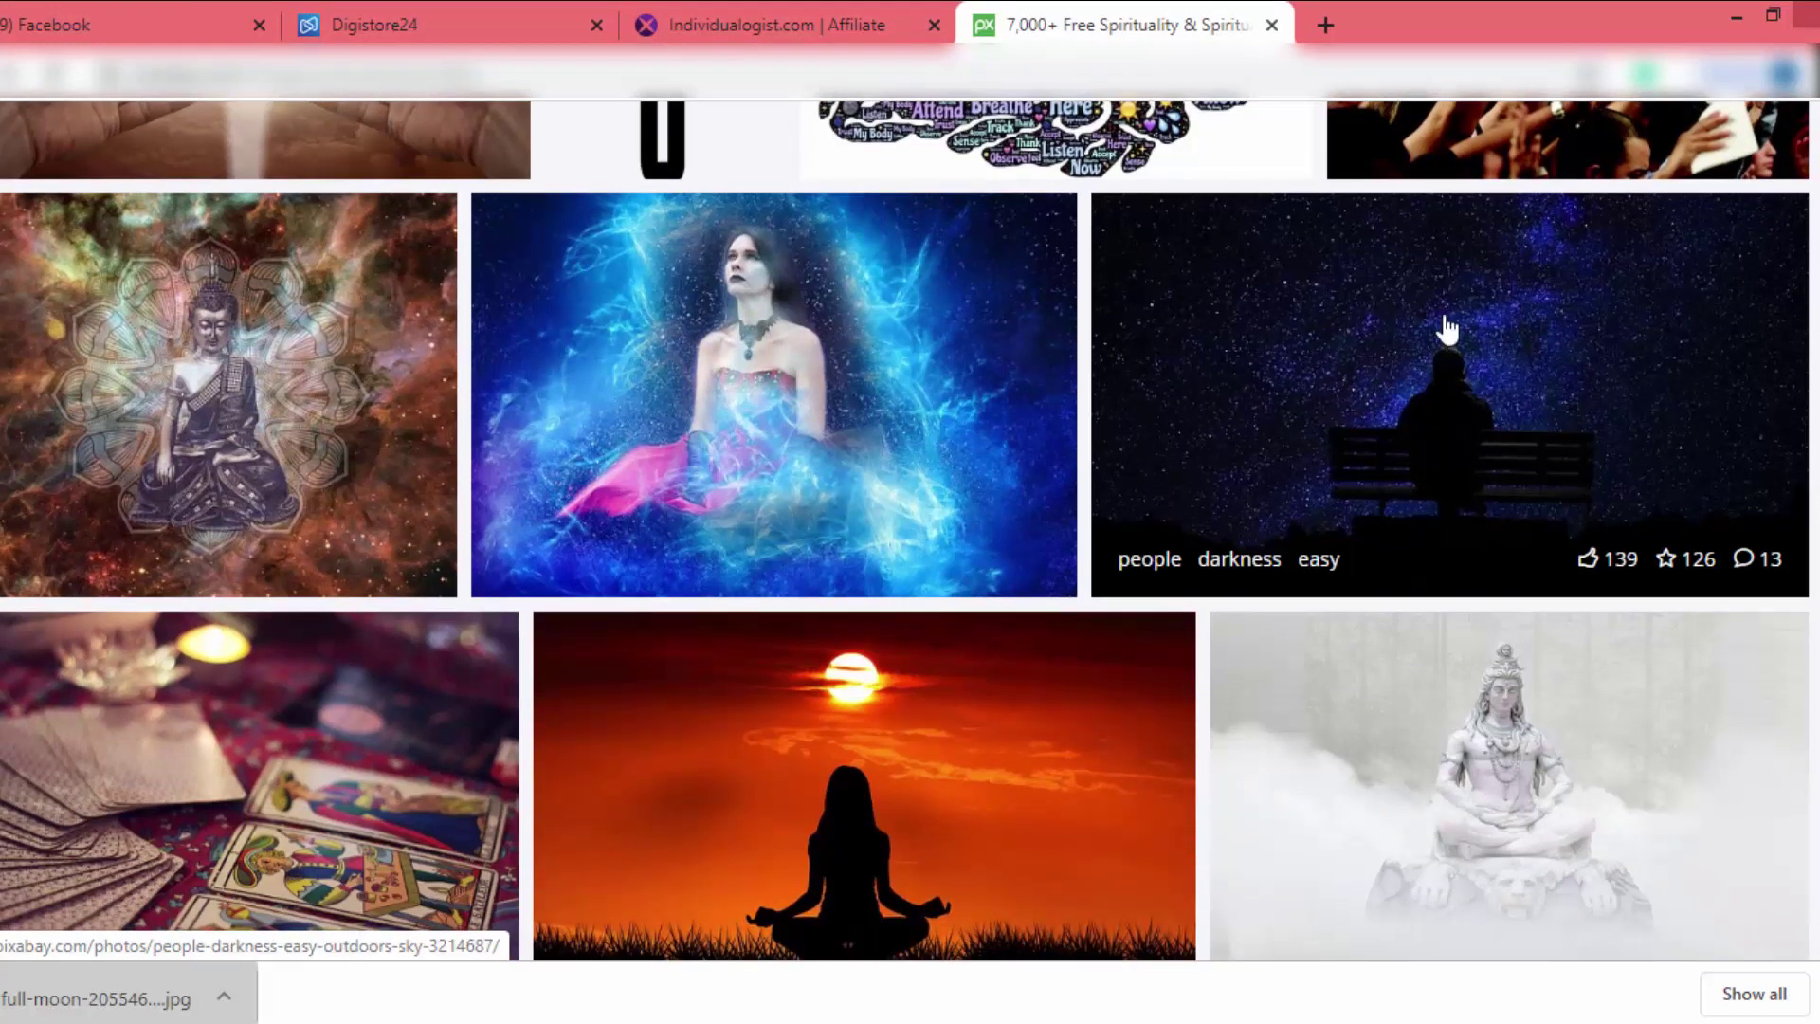
left_click(1335, 358)
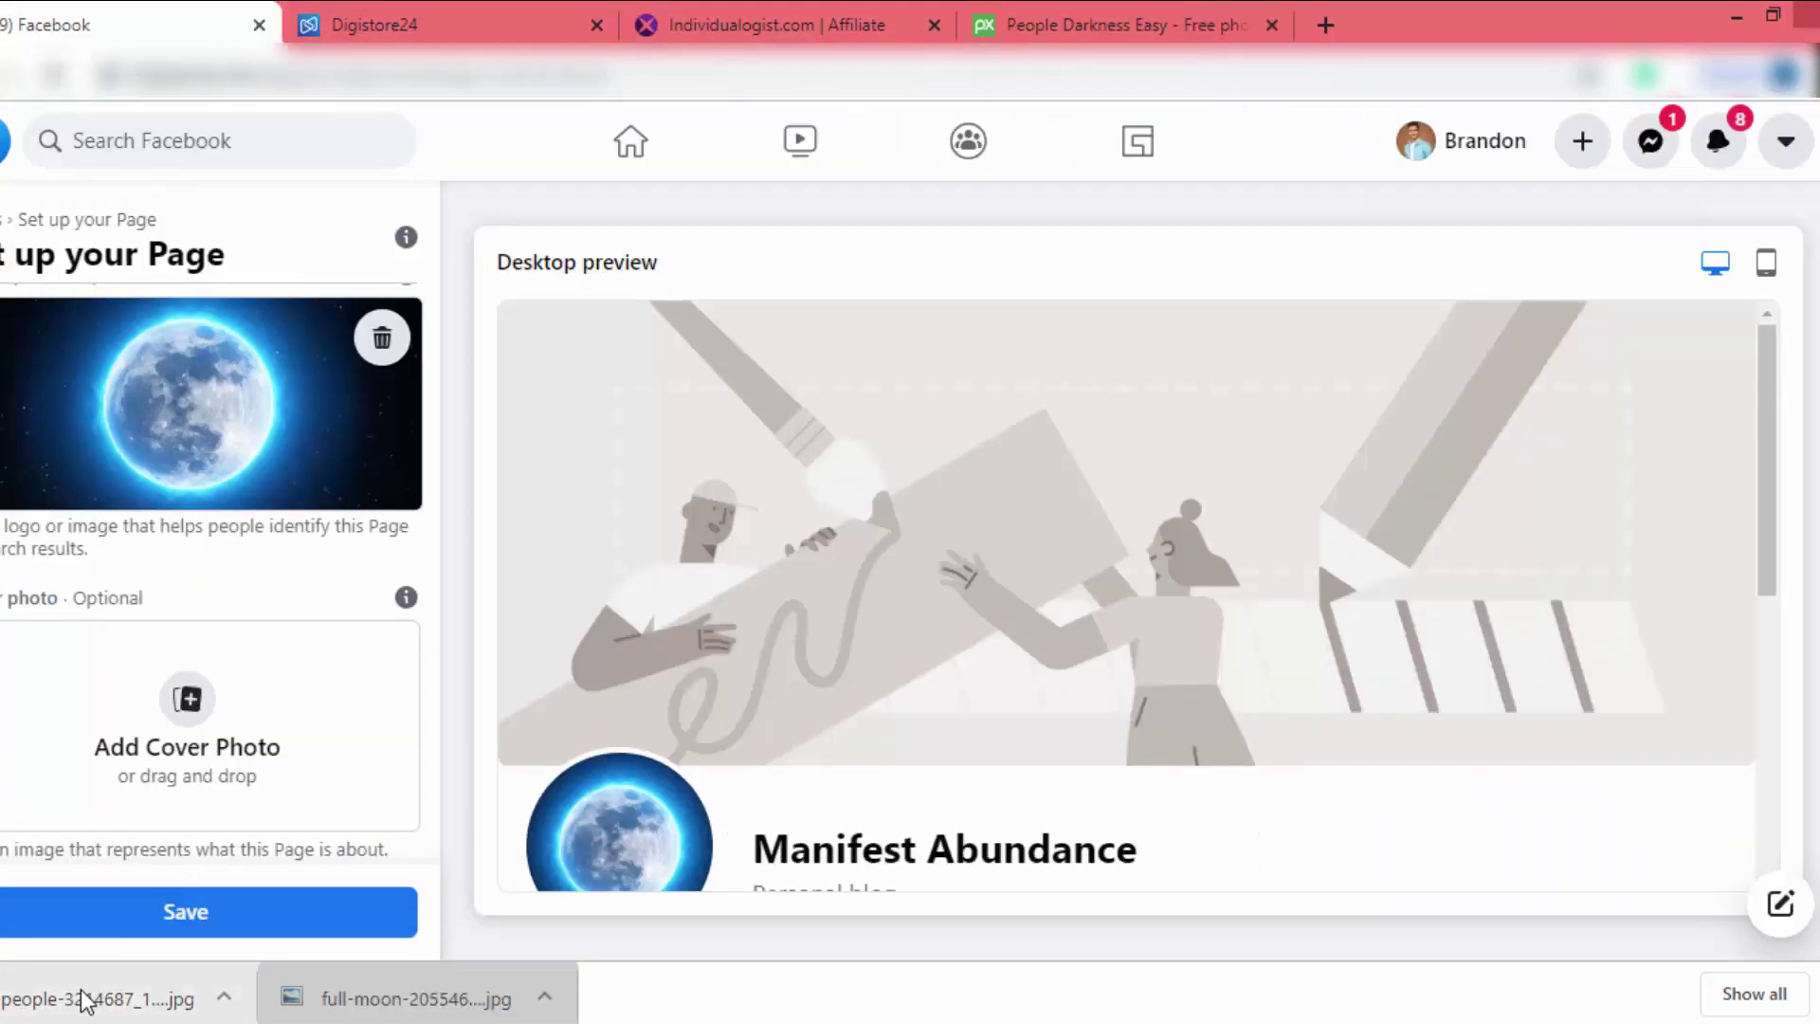
left_click_drag(113, 998, 219, 801)
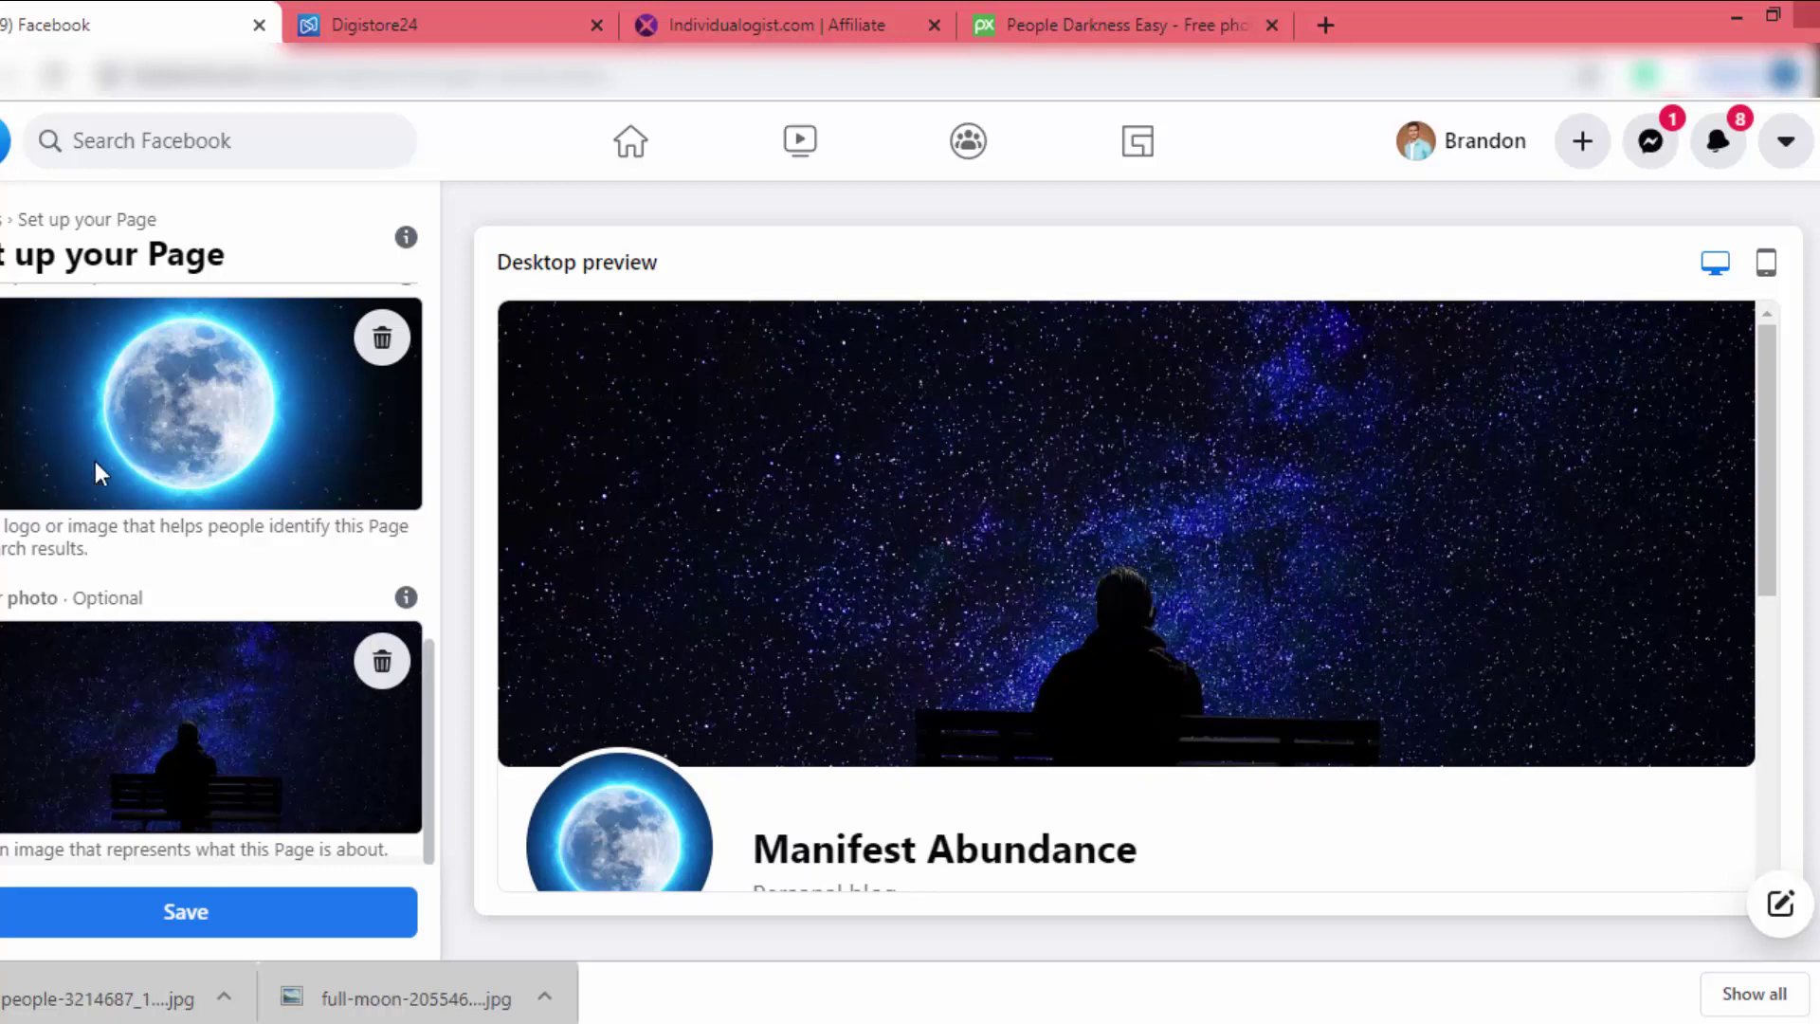
Check the Page's new images in the mobile and desktop previews and save the Page setup
left_click(1765, 271)
scroll(1406, 320, "up", 1)
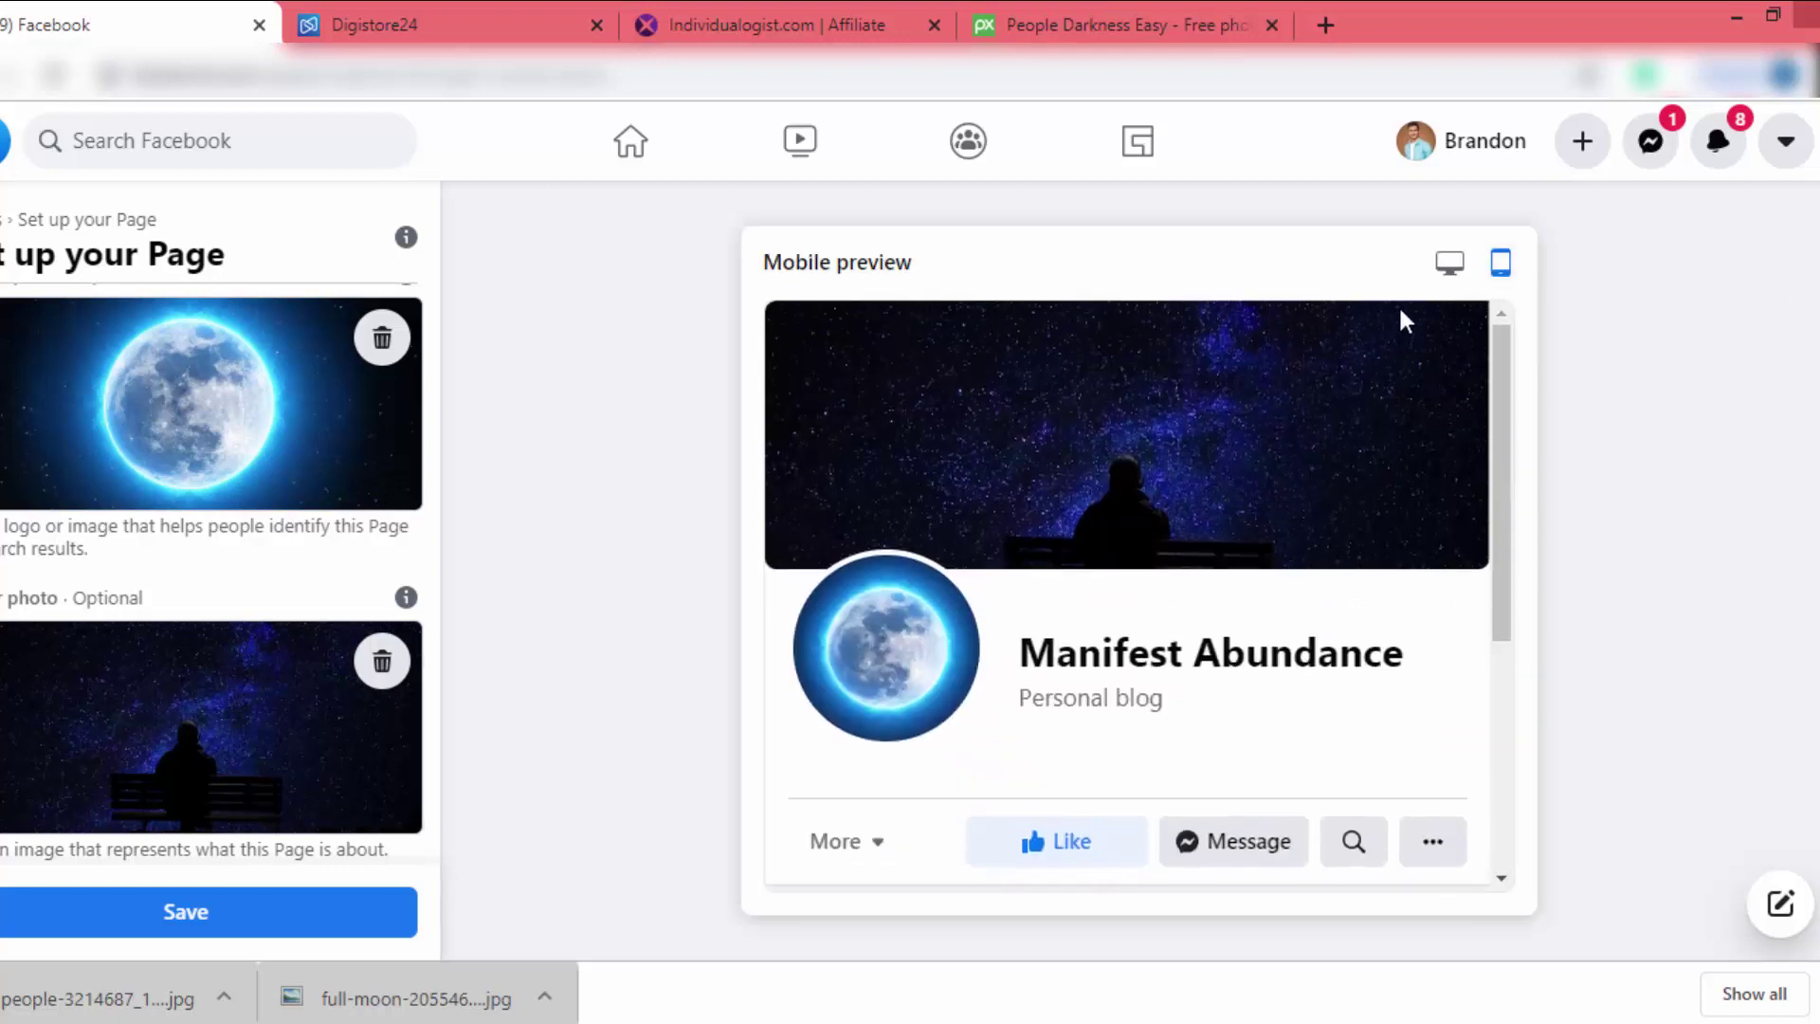
scroll(1248, 459, "down", 5)
scroll(1247, 455, "up", 5)
left_click(1447, 266)
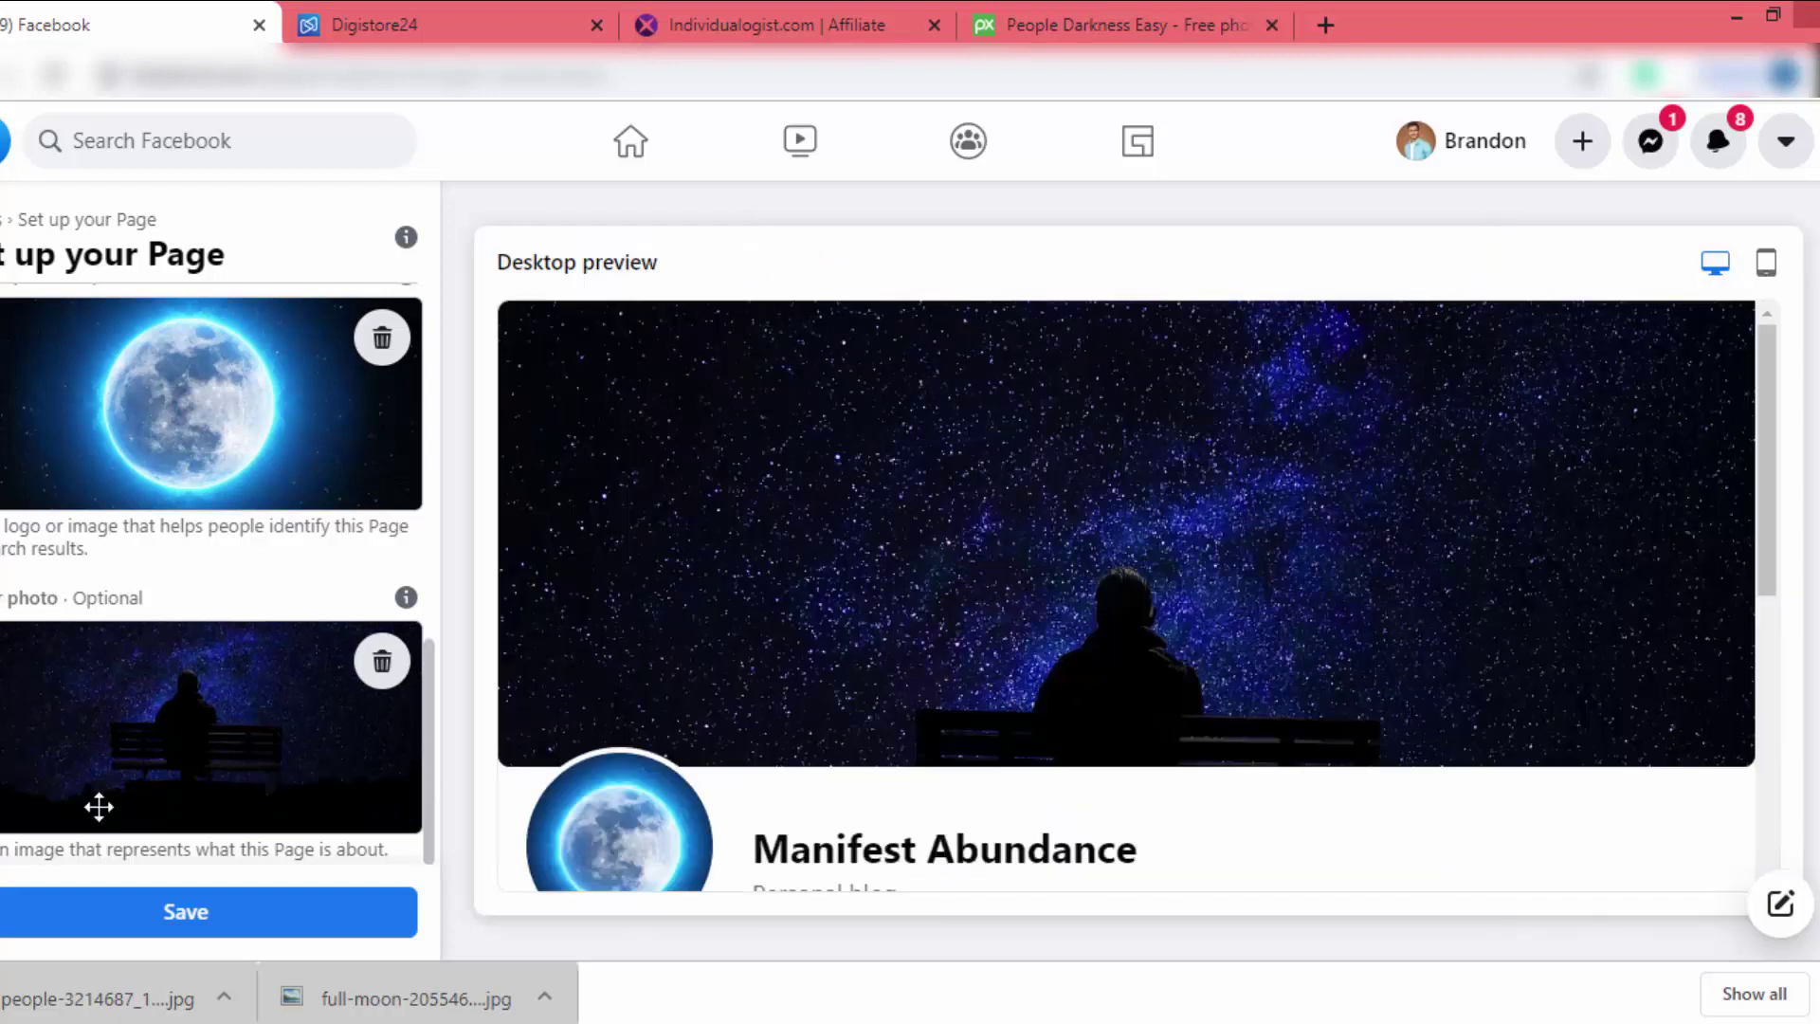
left_click(187, 916)
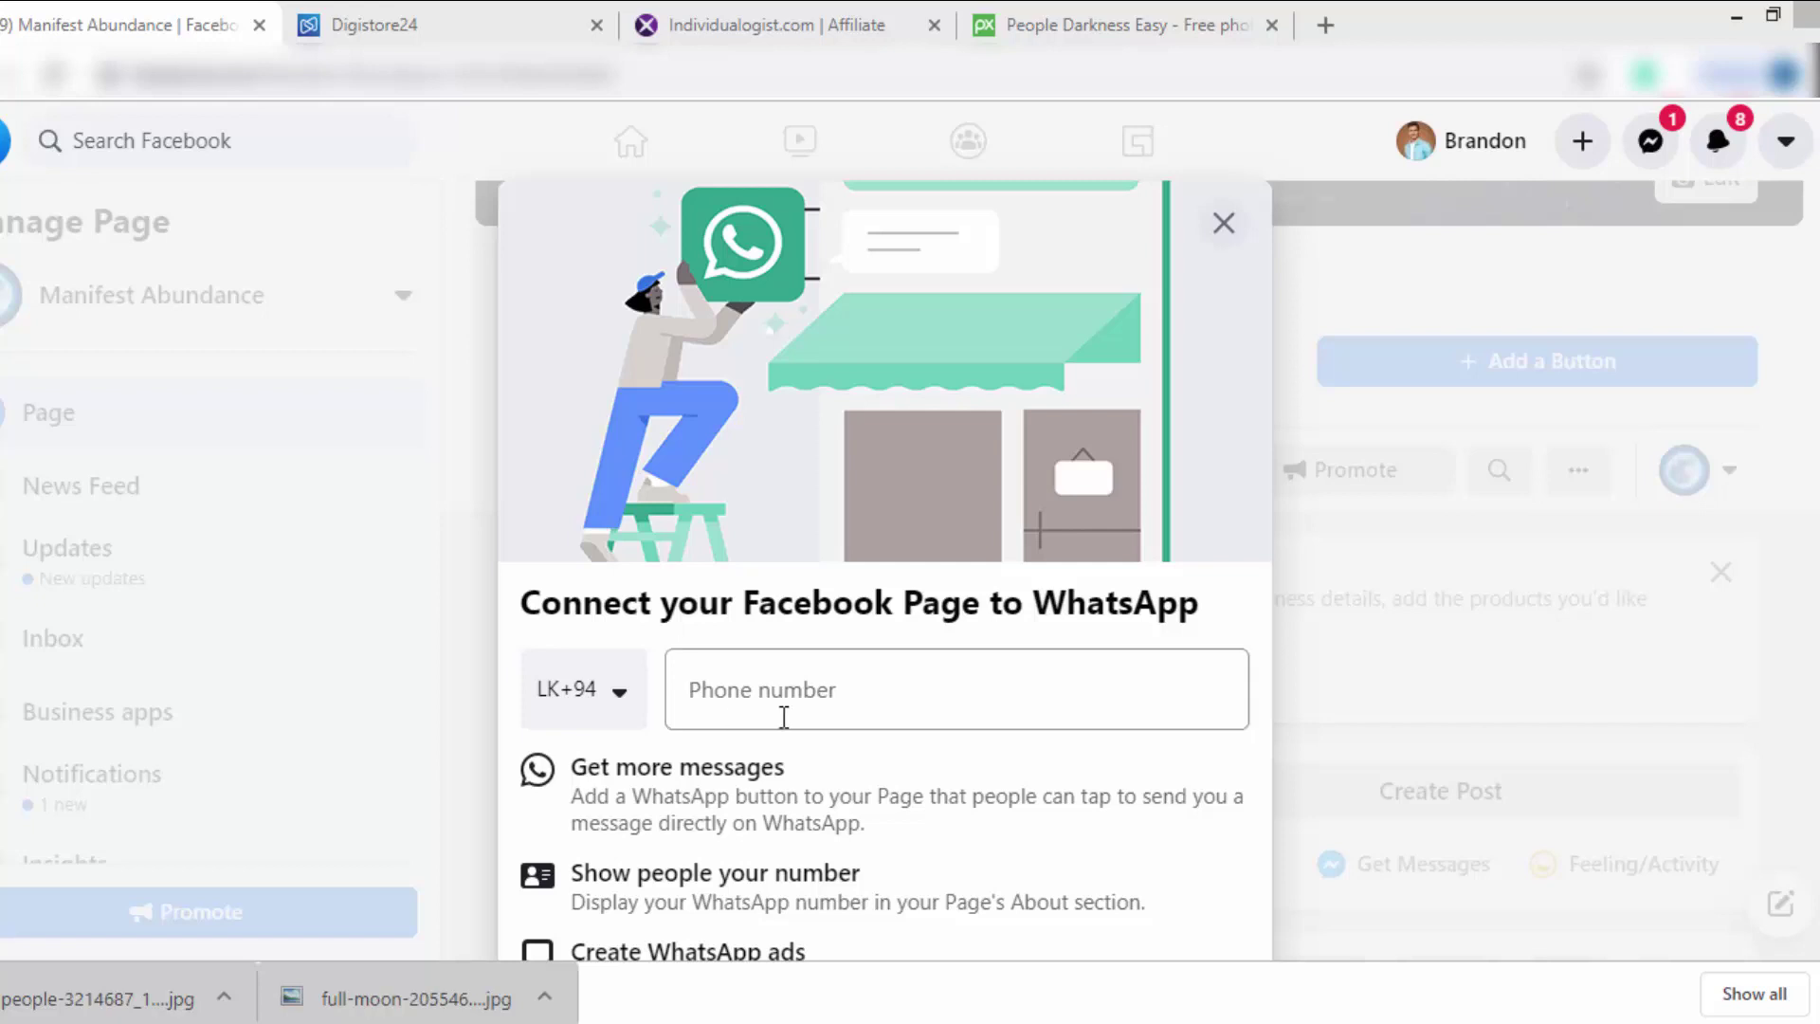
Look through the offer to connect the Page to WhatsApp and leave it without entering a phone number
scroll(853, 853, "down", 2)
scroll(900, 890, "up", 3)
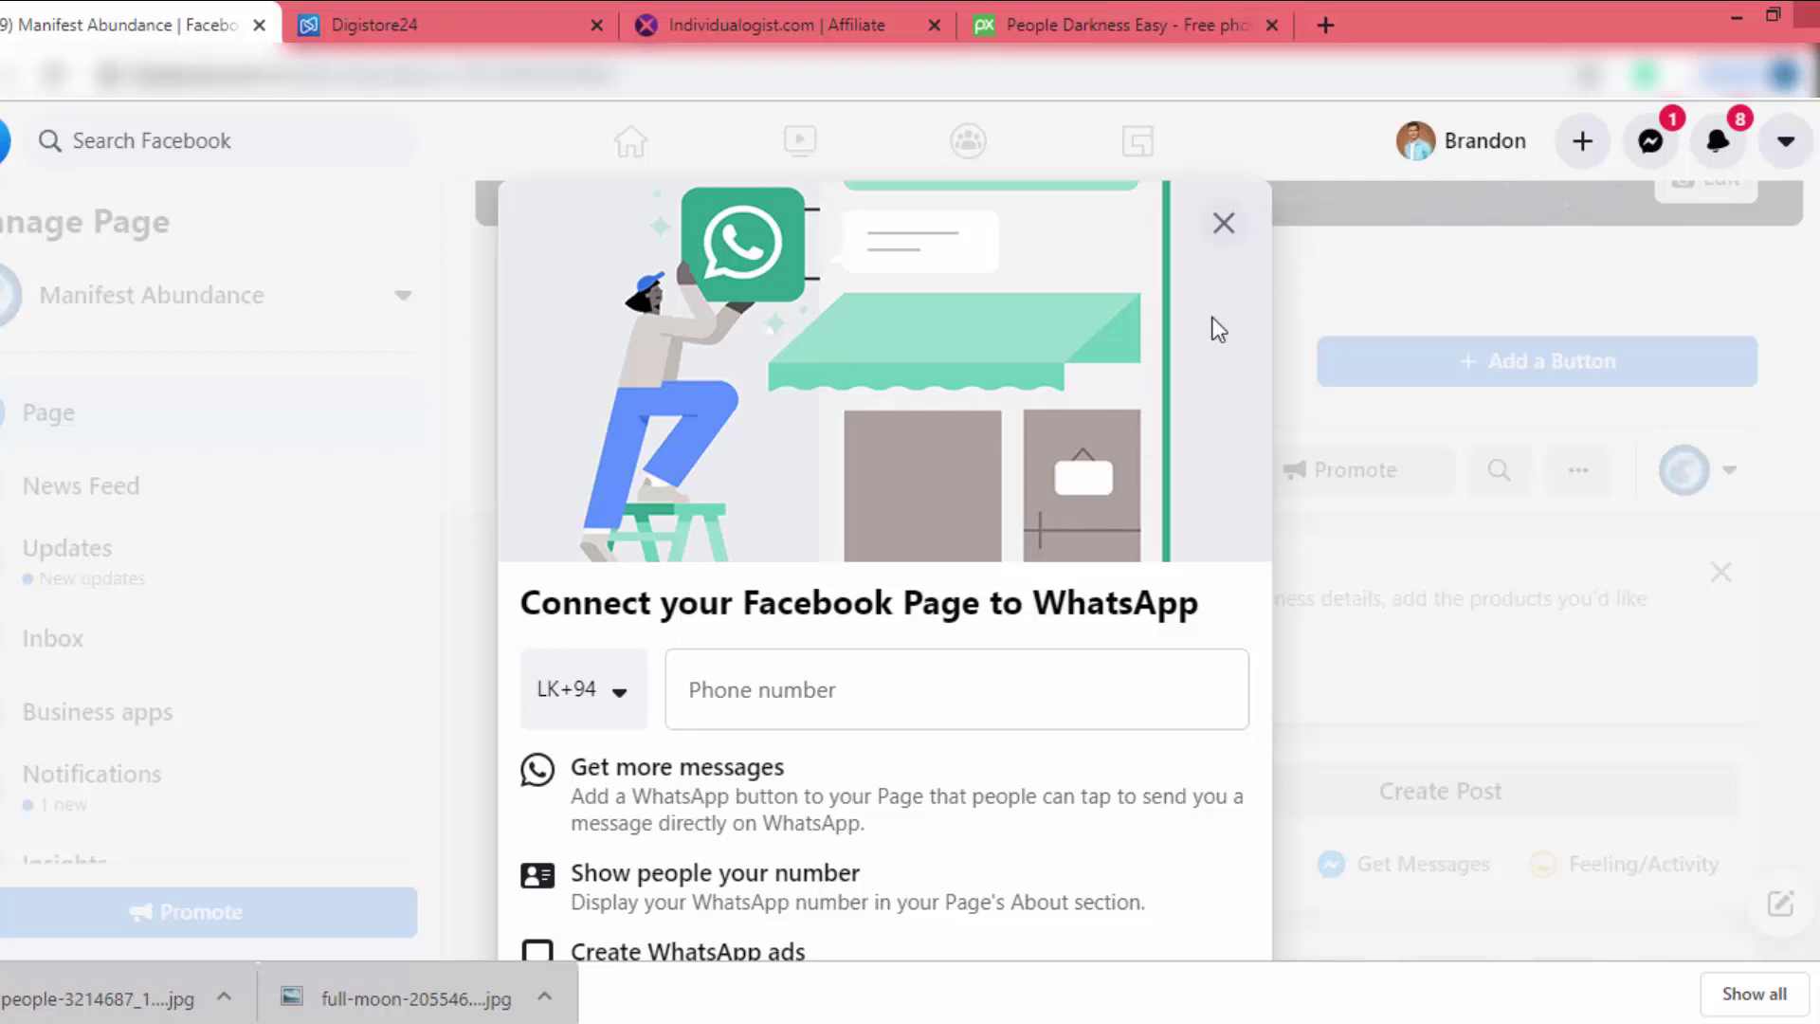
left_click(1221, 227)
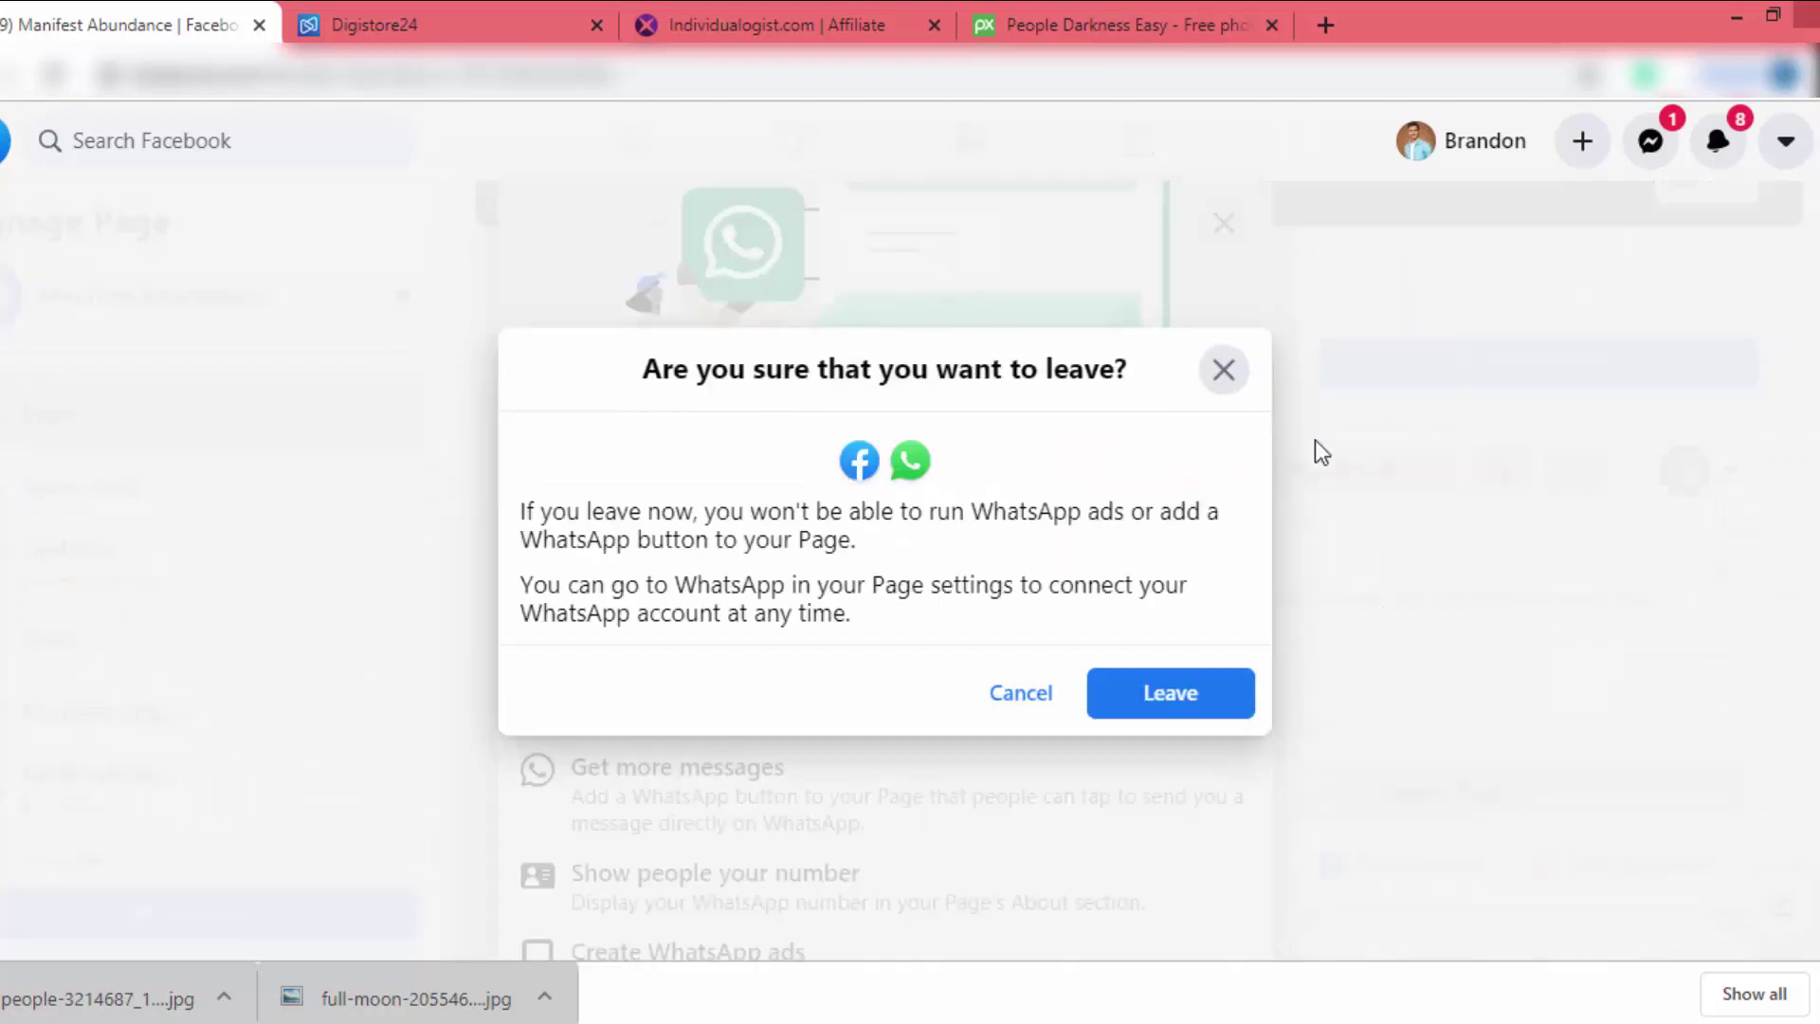
left_click(1122, 695)
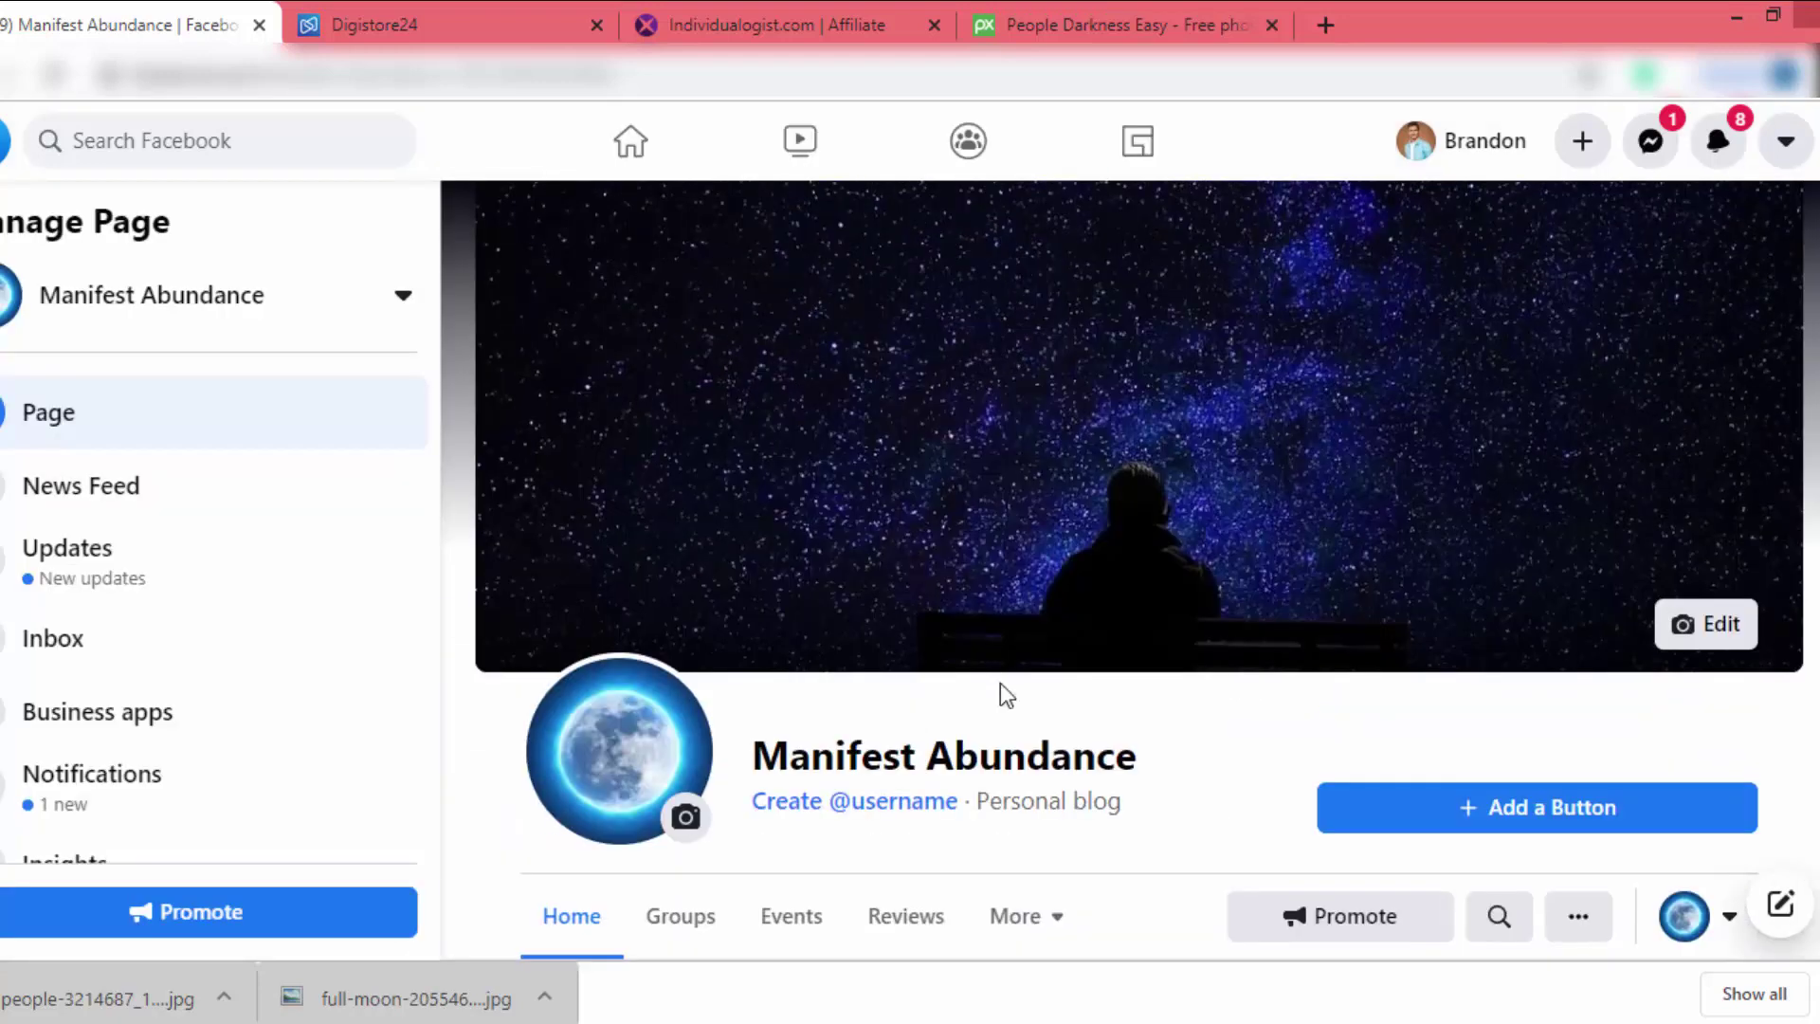
Create the Page username manifestabundance123
scroll(1003, 690, "down", 3)
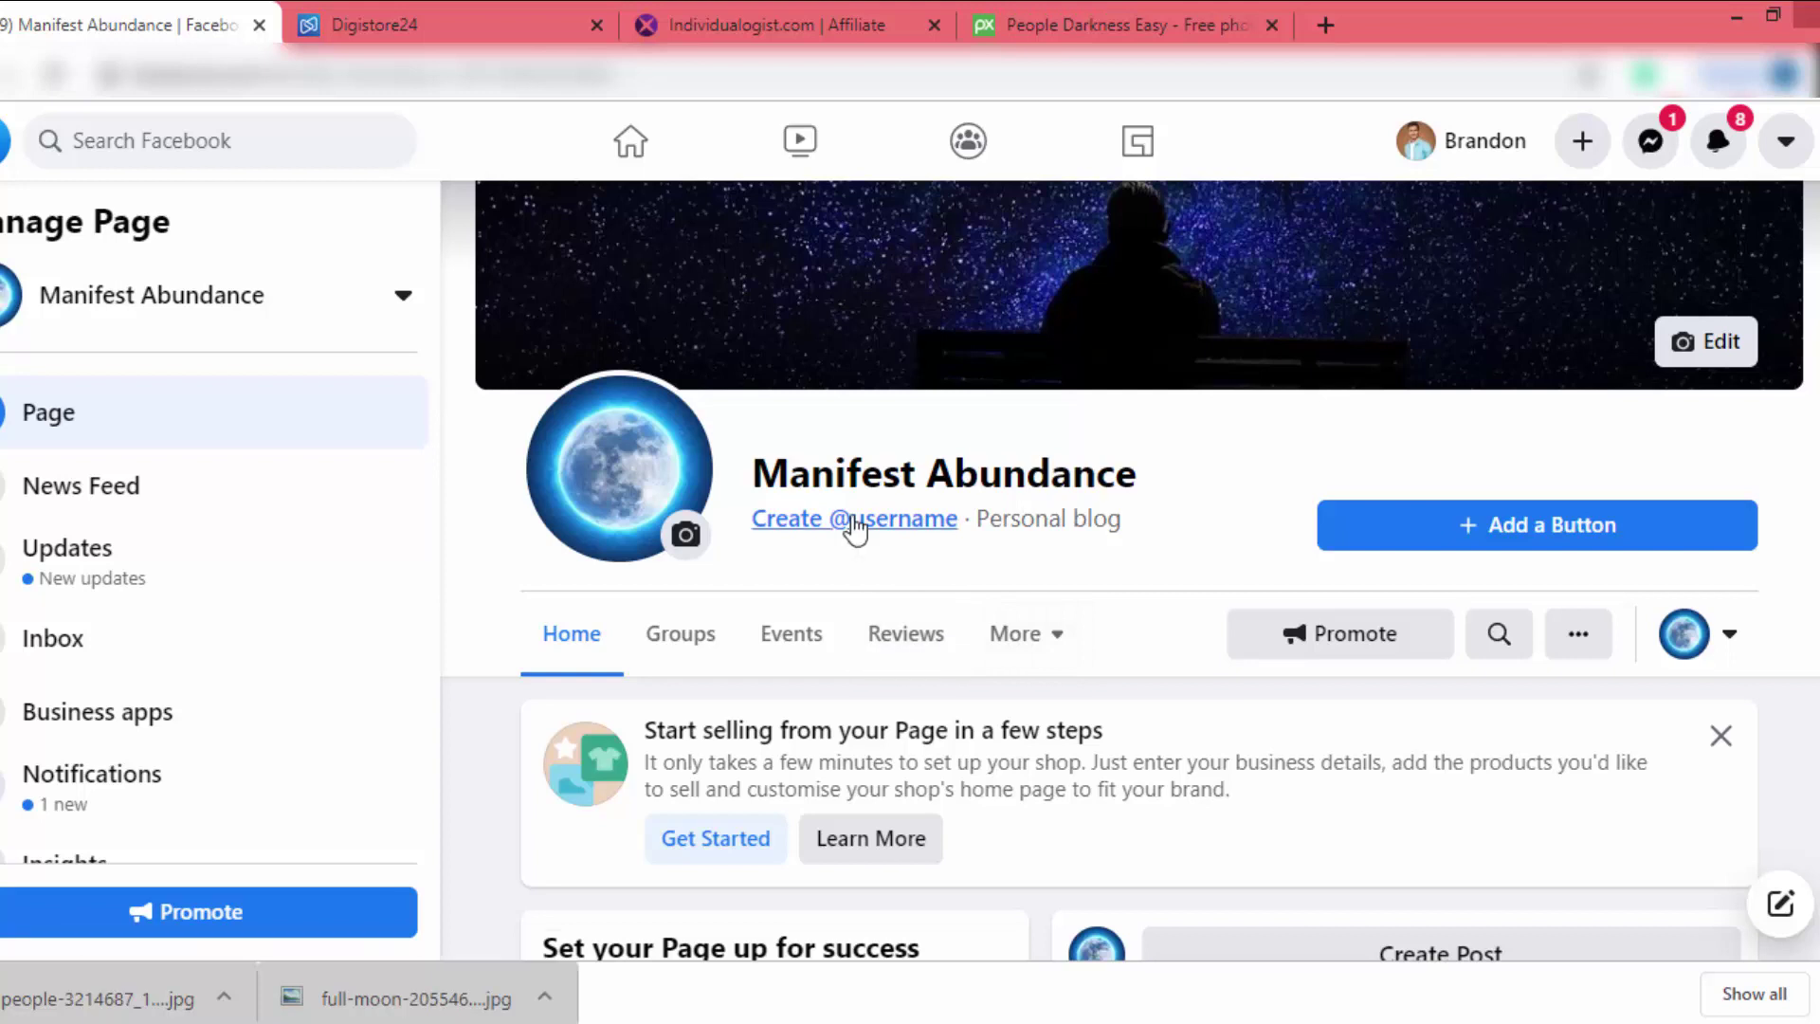
left_click(856, 519)
left_click(528, 633)
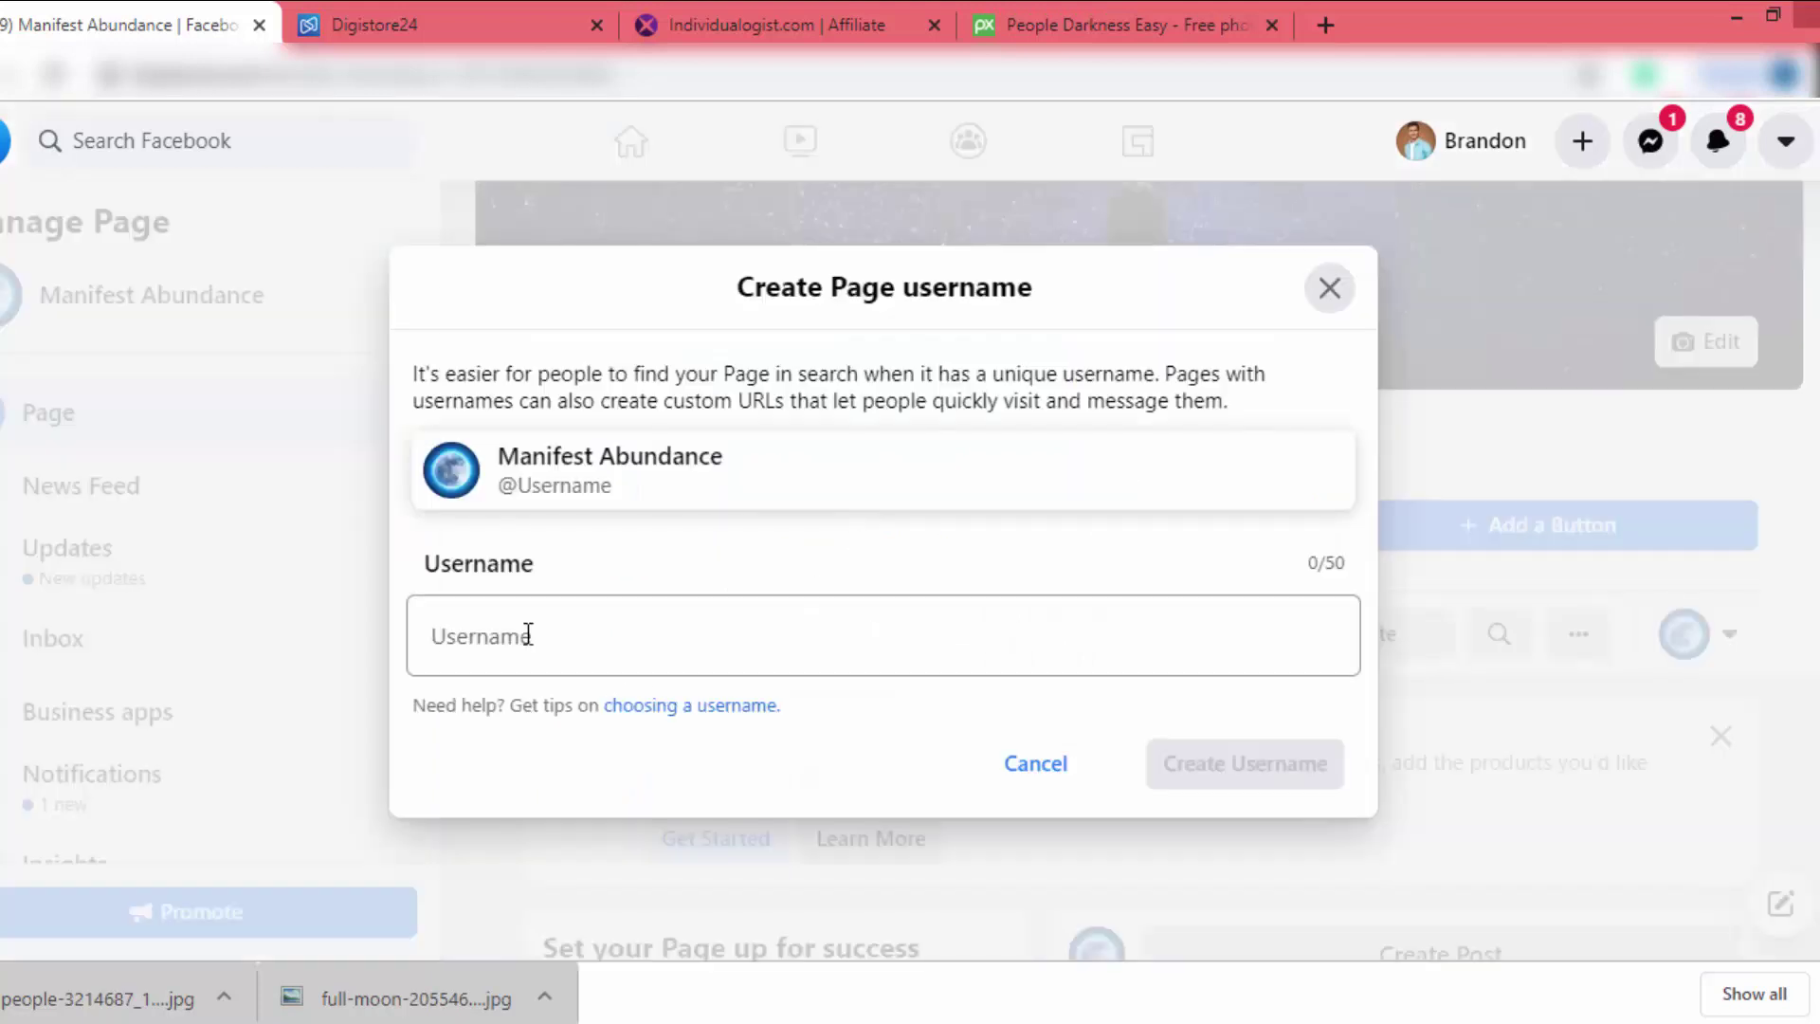
type("mani")
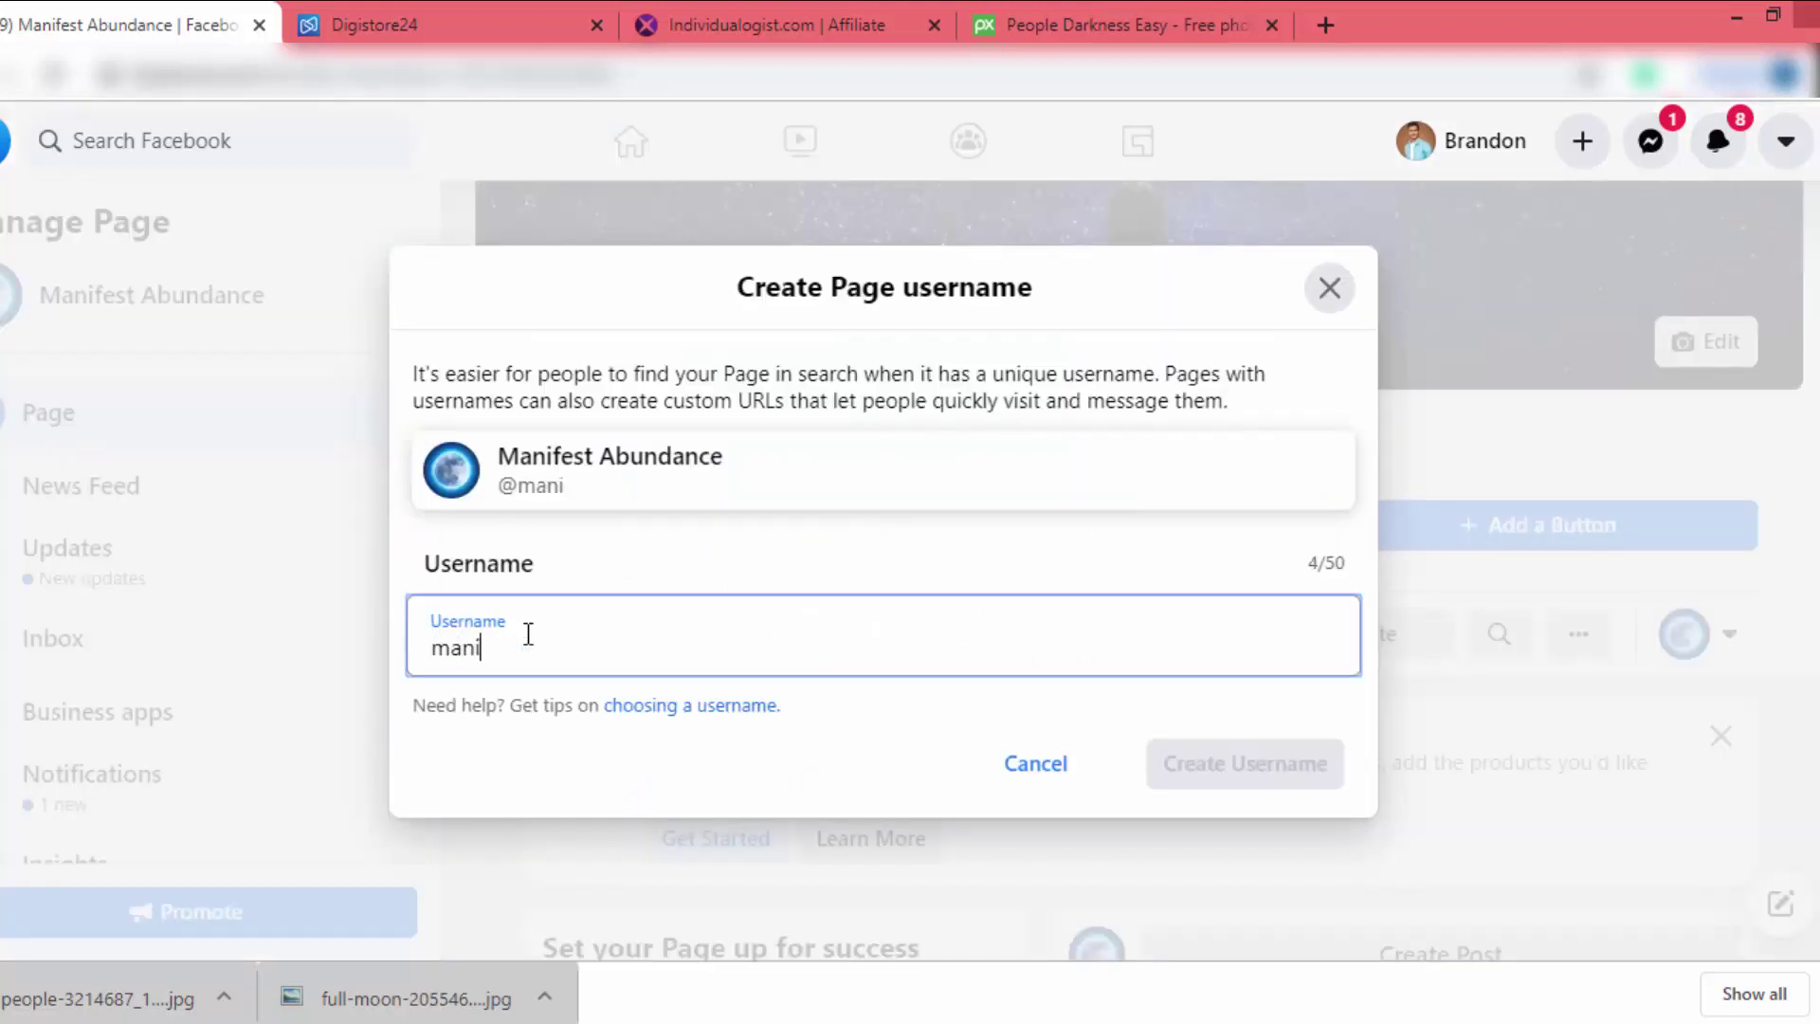
type("festabundance")
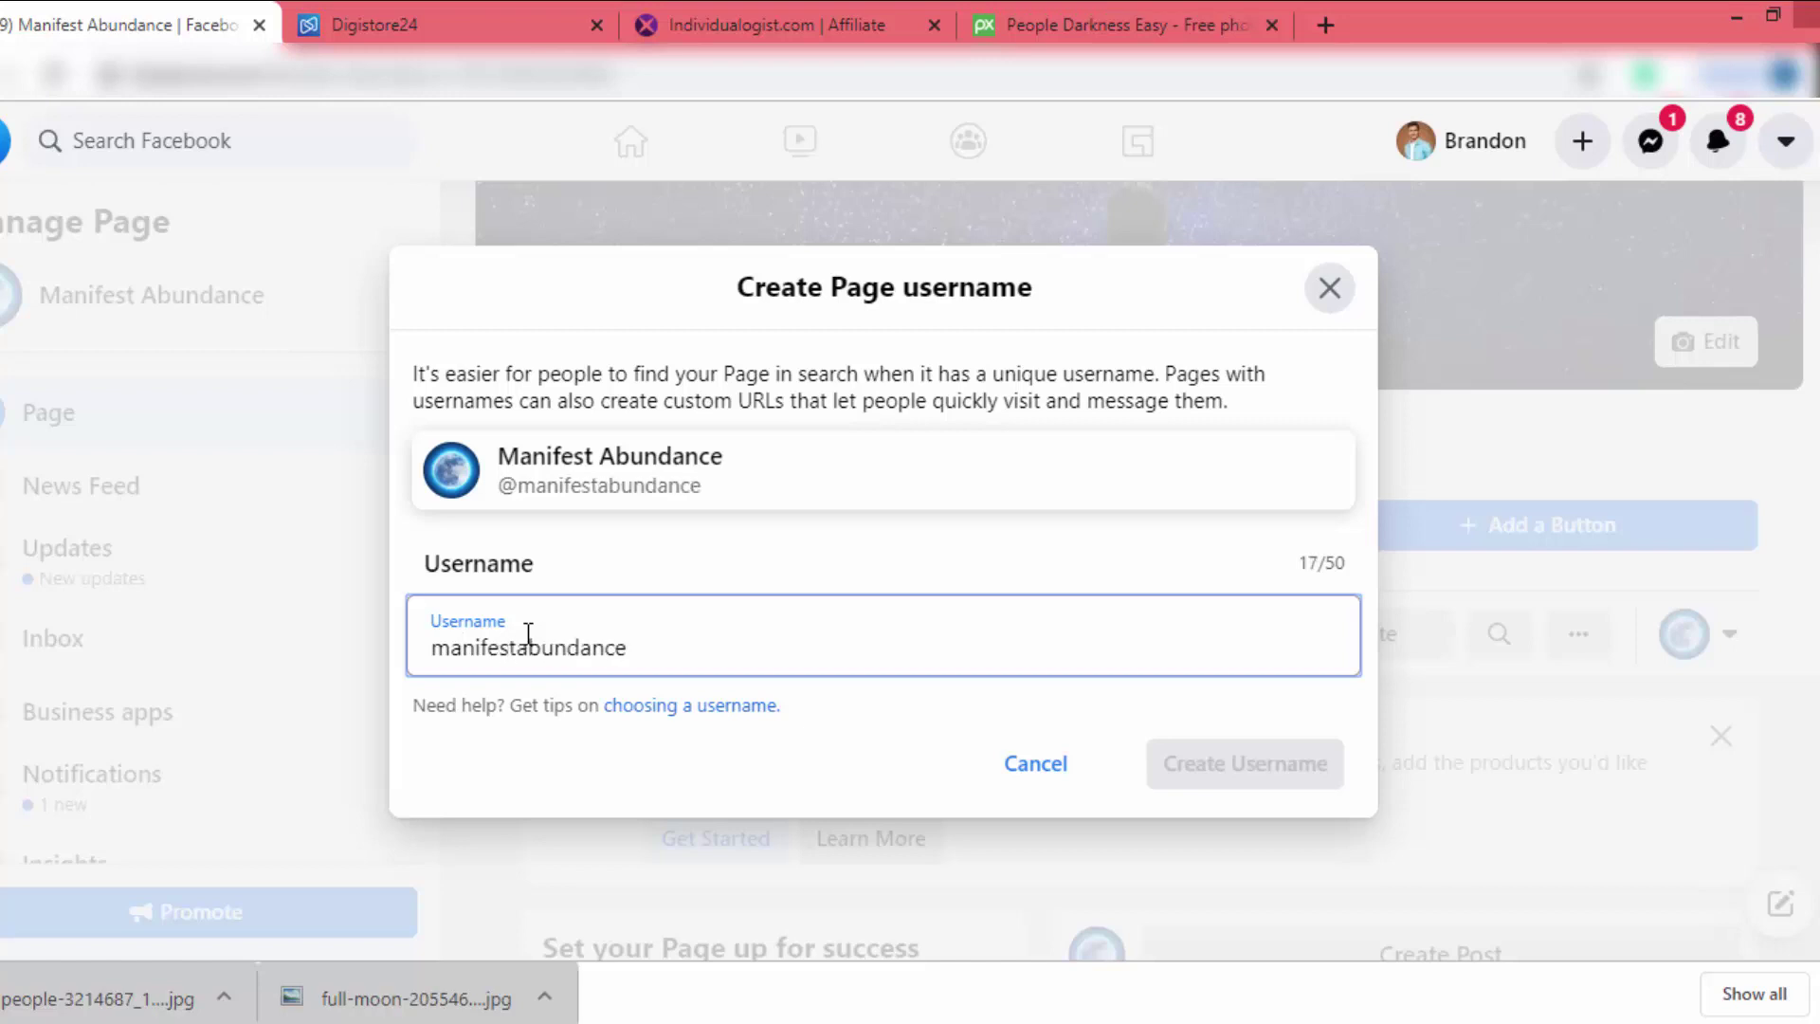
type("123")
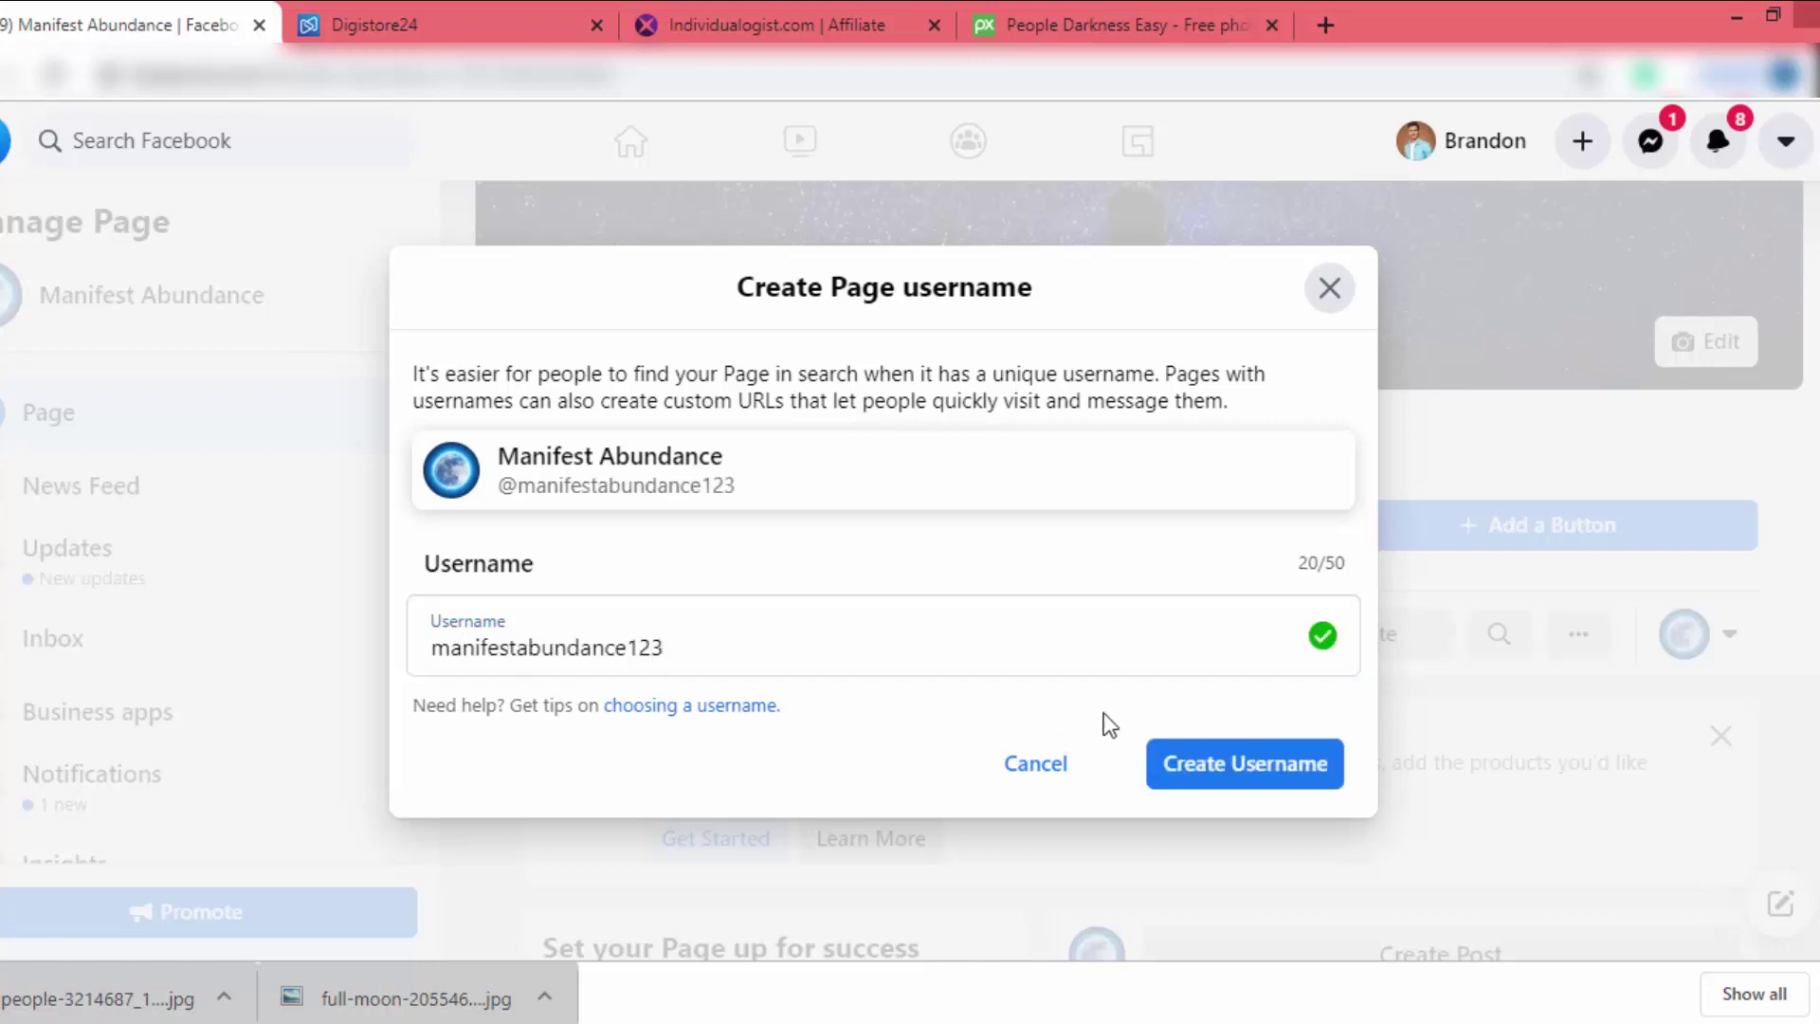
left_click(1287, 761)
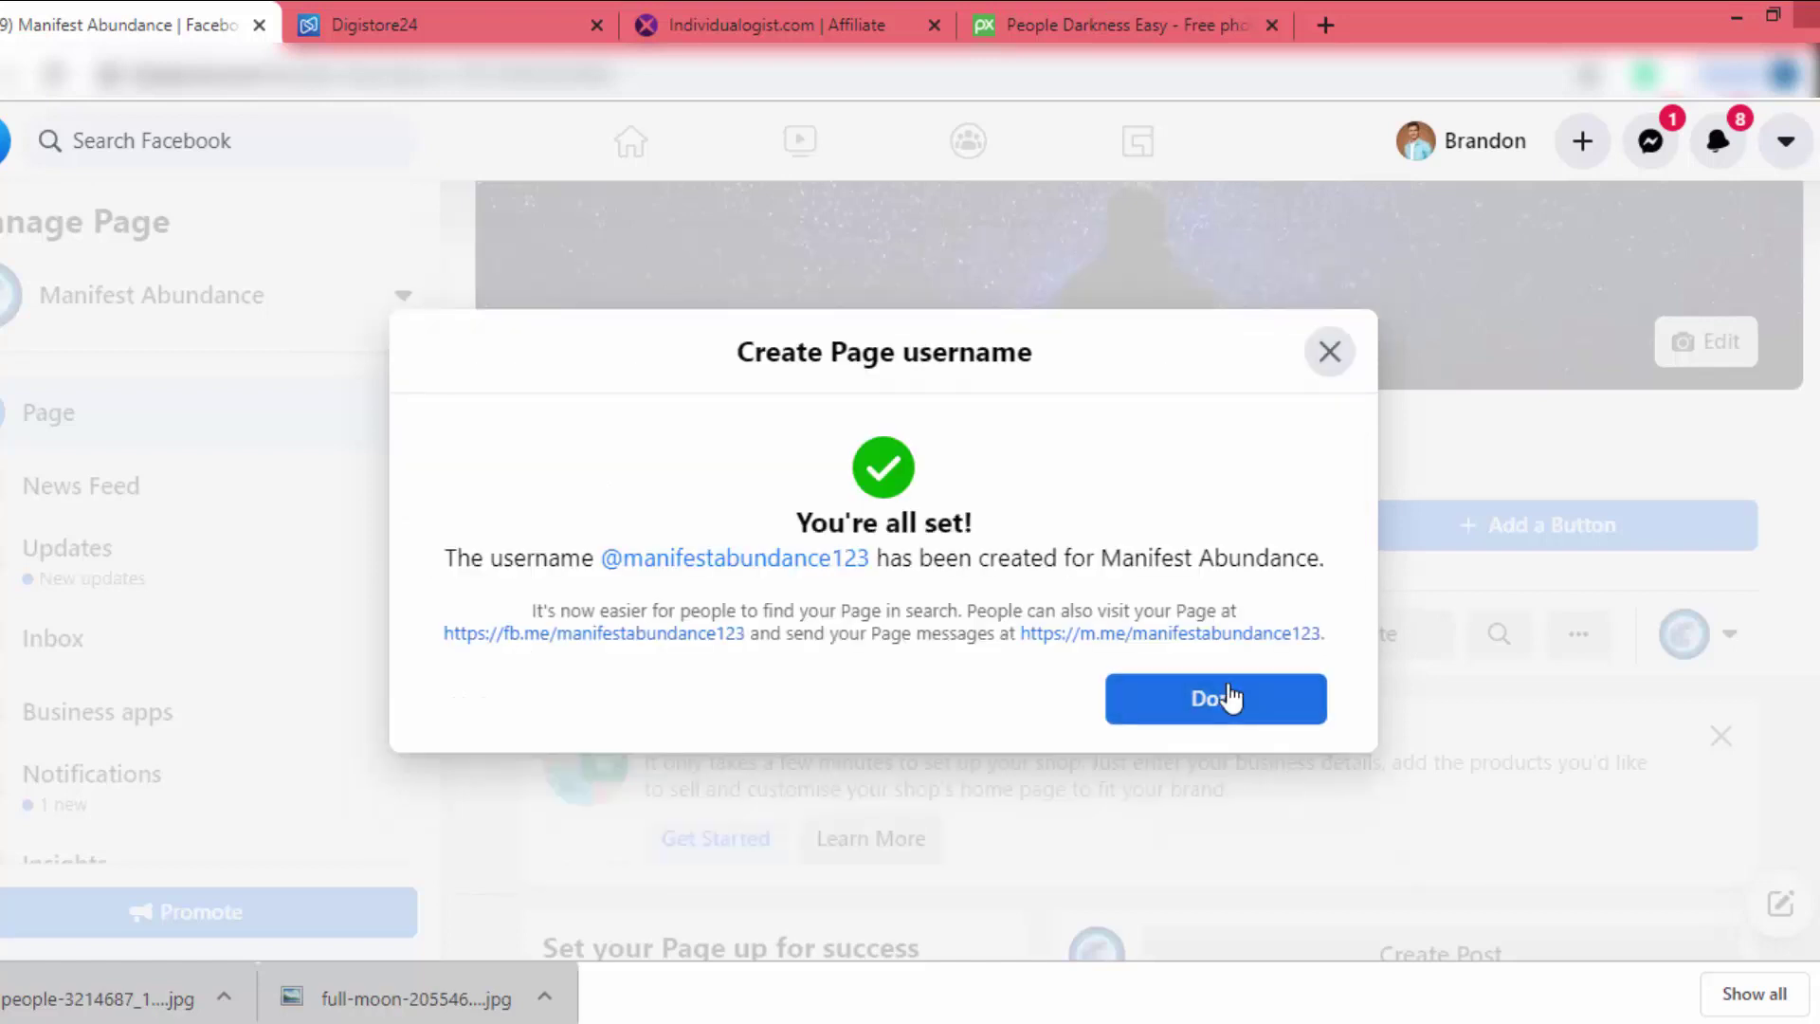
left_click(1216, 698)
Add a Learn More button to the Page and view the Highest Converting Archetypes Product offer on Digistore24
left_click(1556, 527)
scroll(1005, 450, "down", 1)
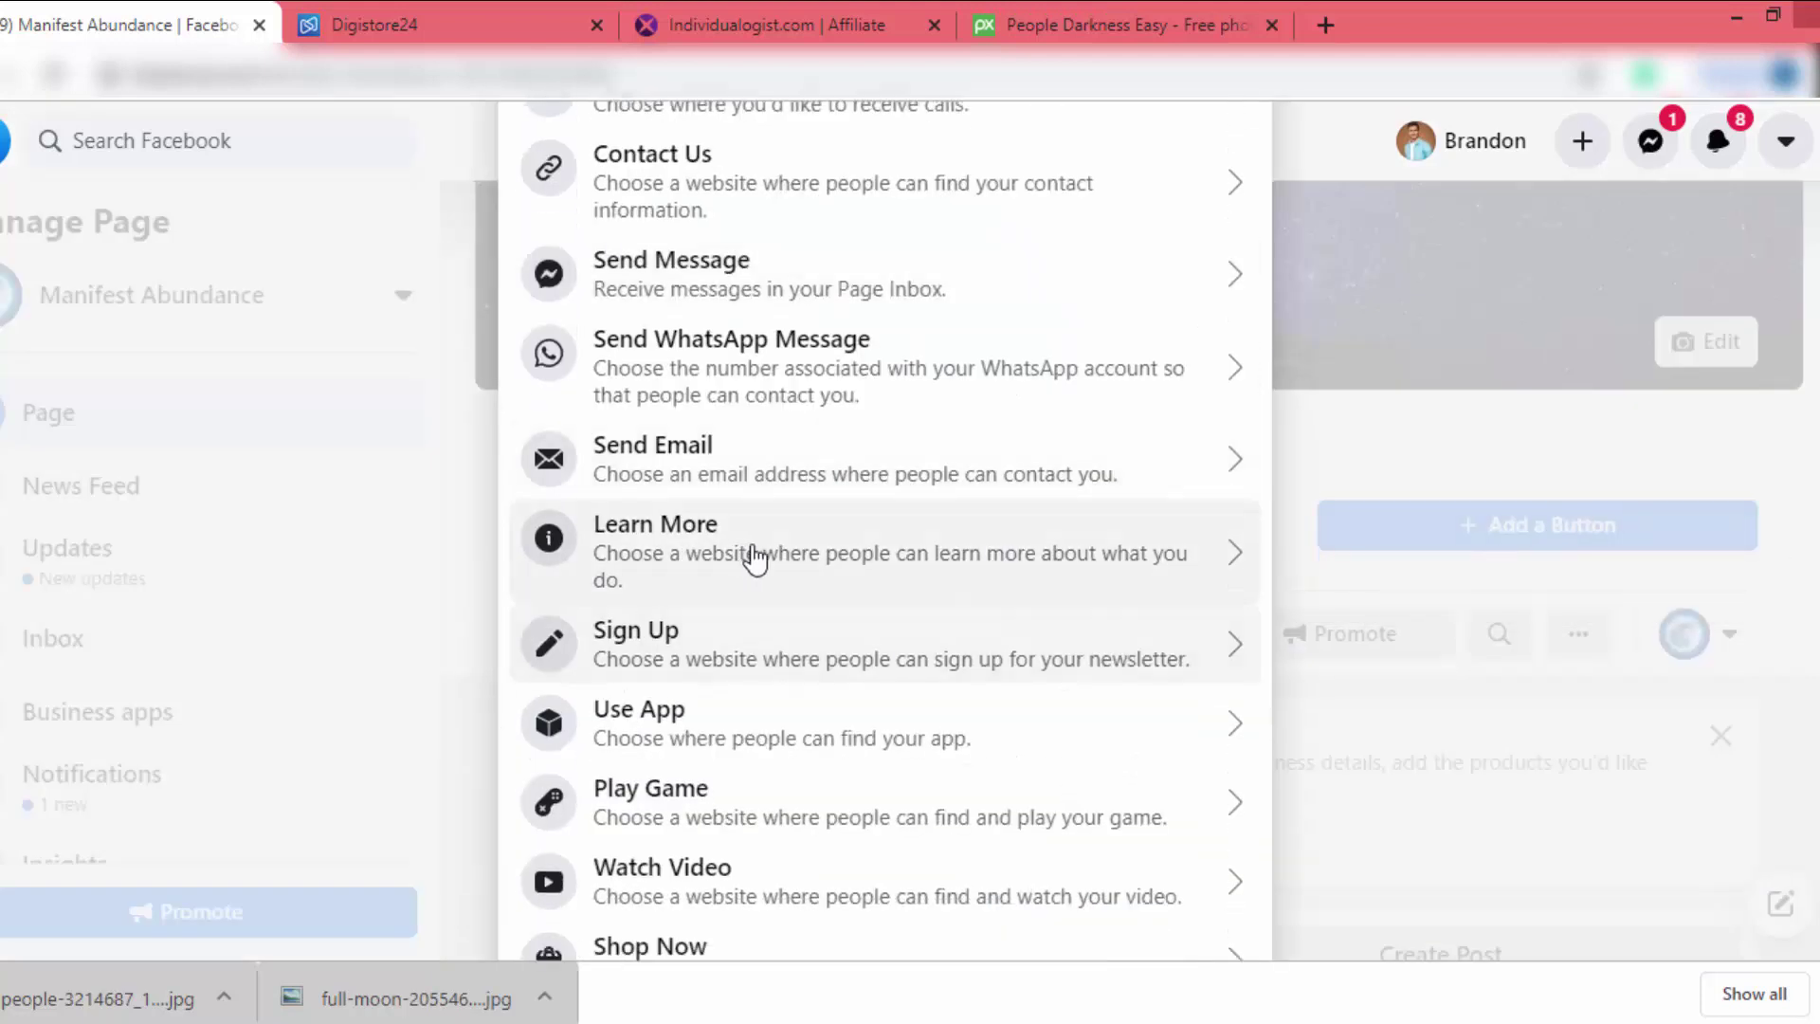
left_click(952, 548)
left_click(634, 484)
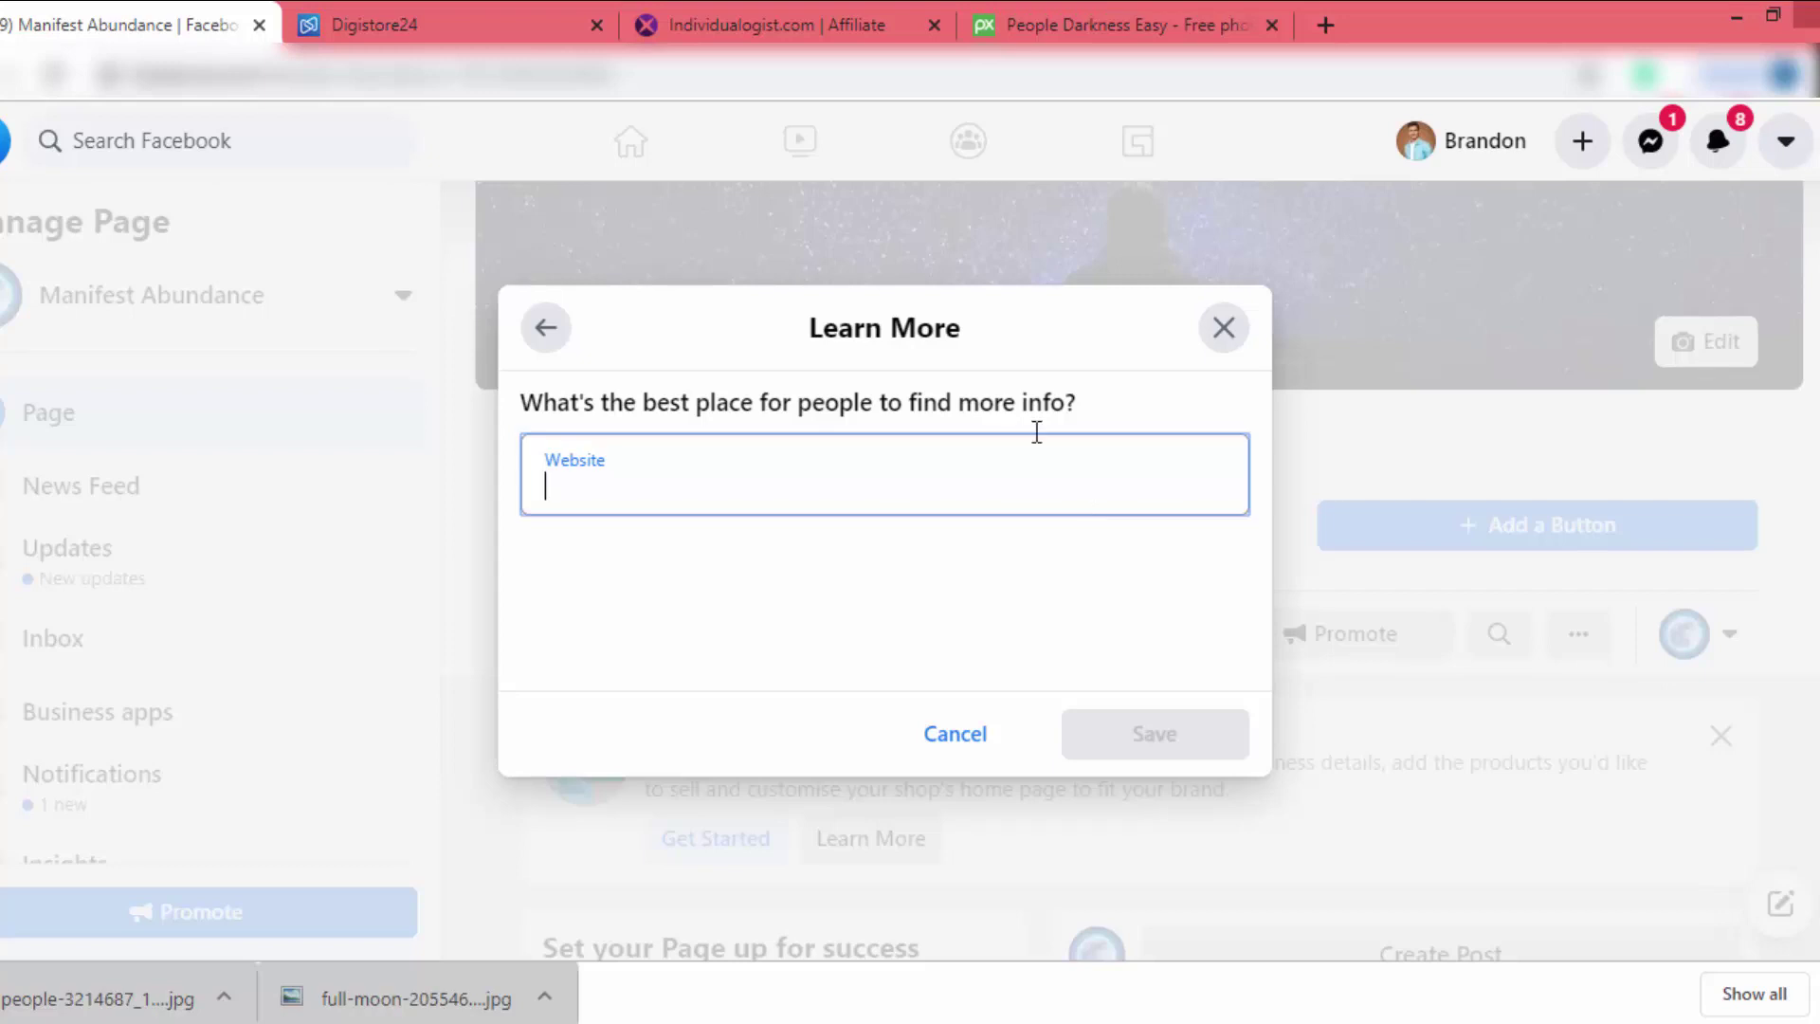
left_click(476, 13)
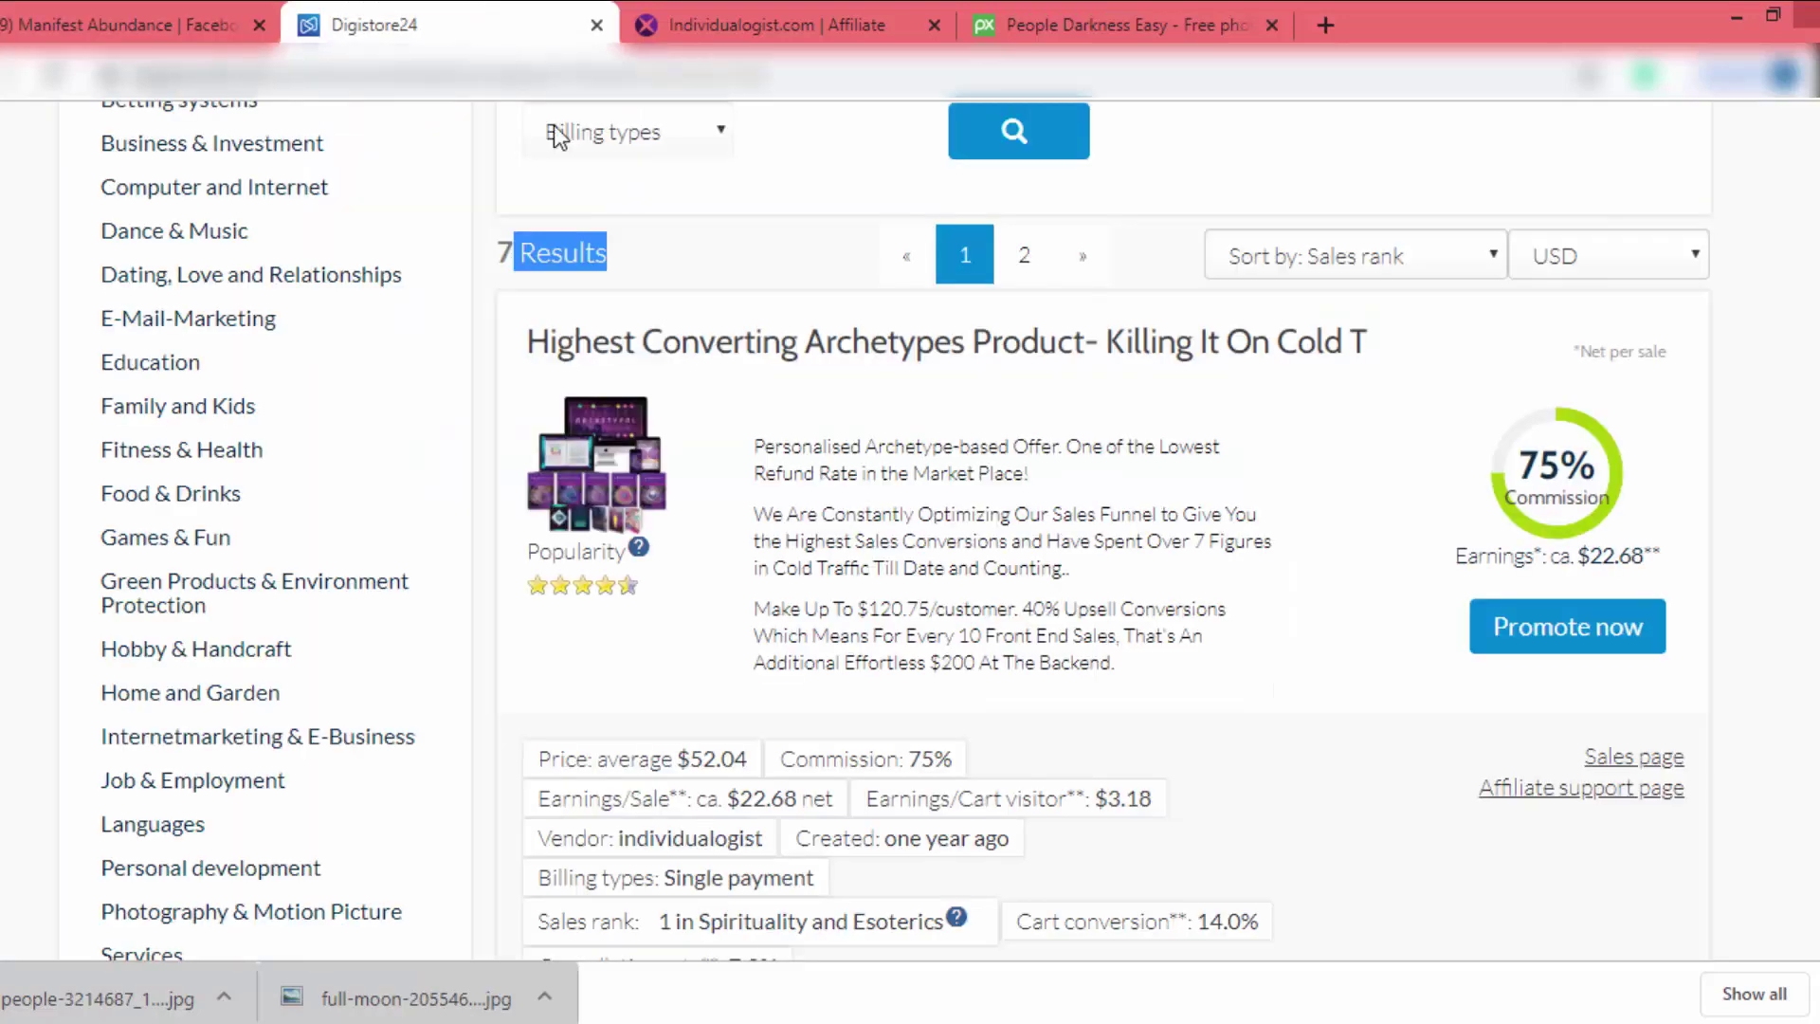
left_click(901, 487)
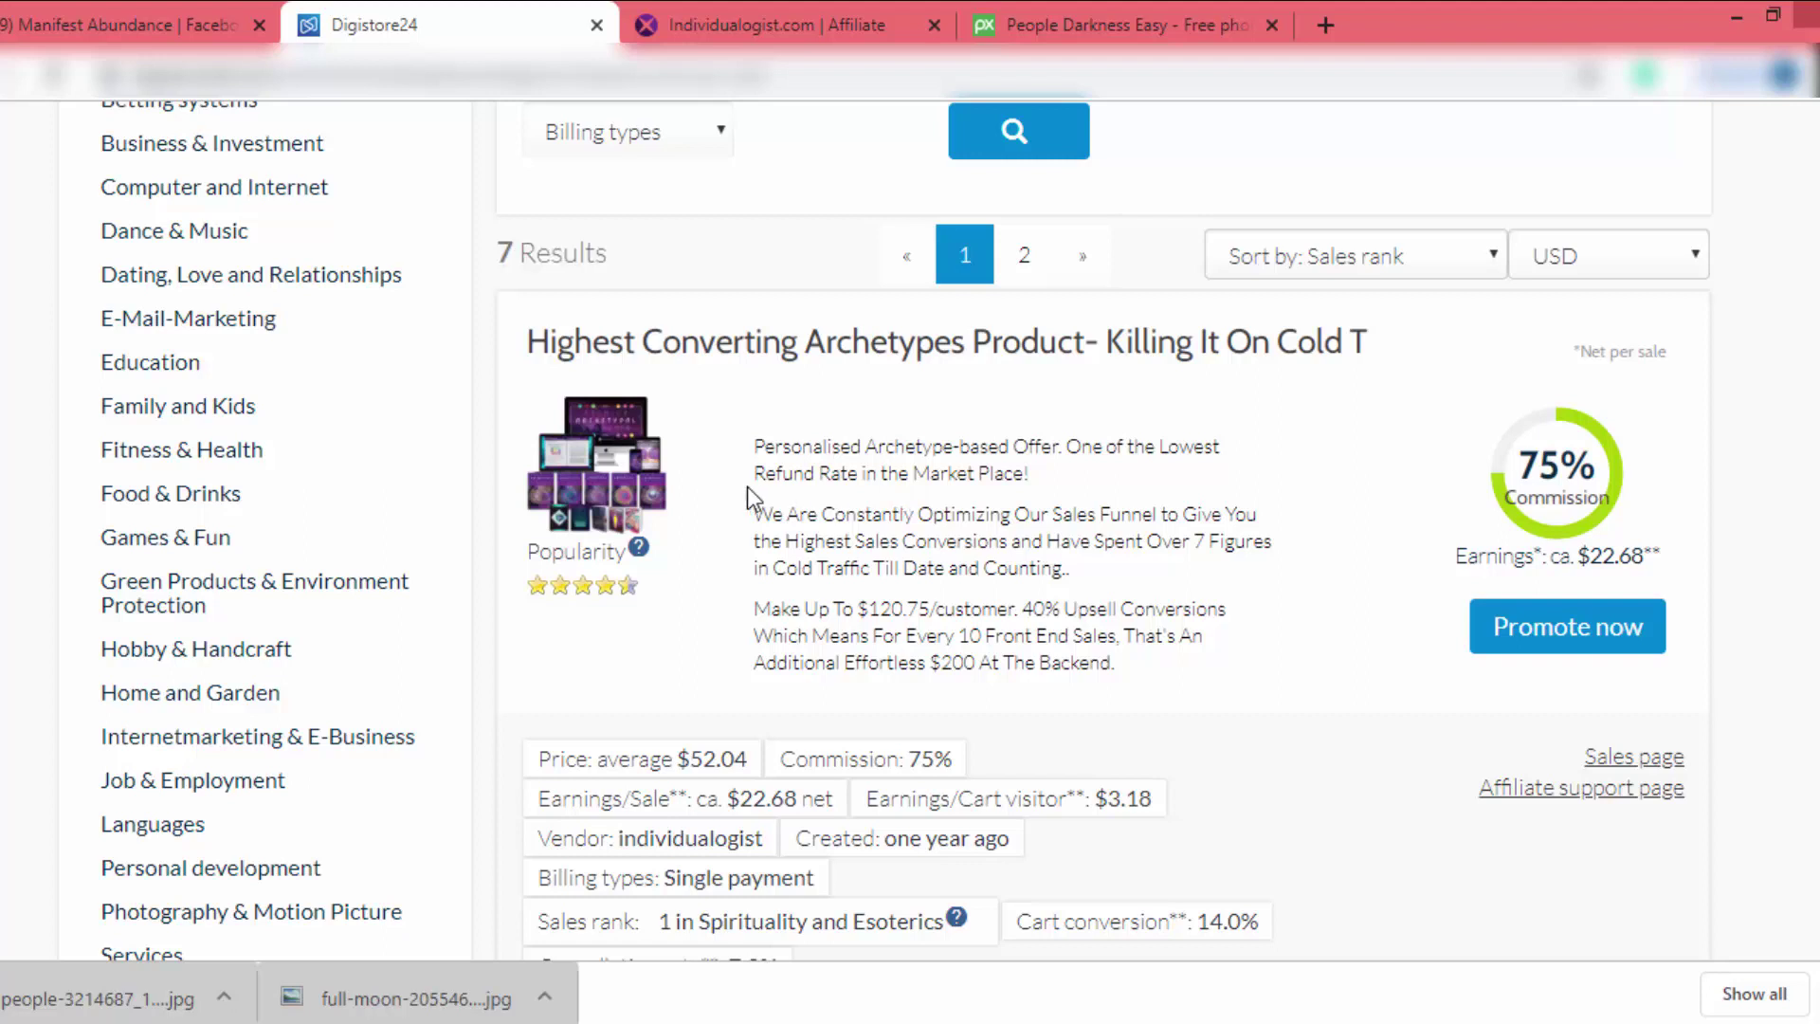
Return to the Manifest Abundance Page on Facebook and review its sections from the header down to the Page tips
left_click(143, 11)
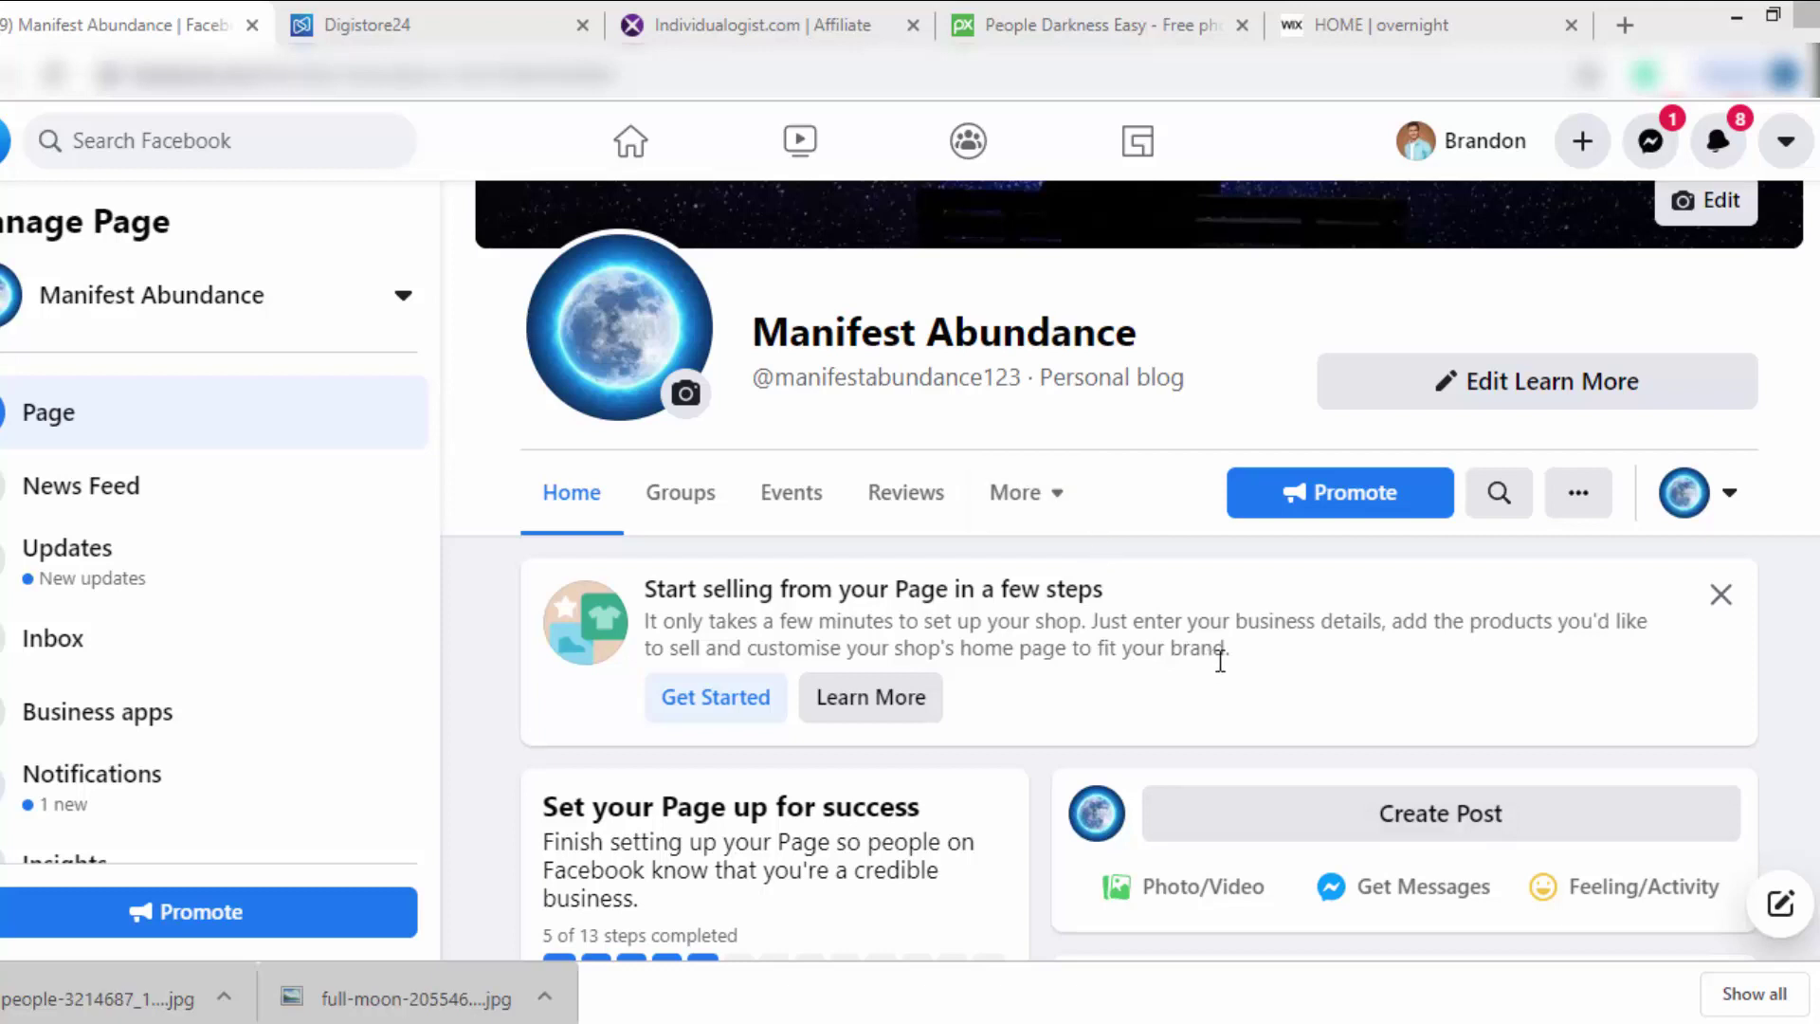
scroll(1220, 661, "down", 10)
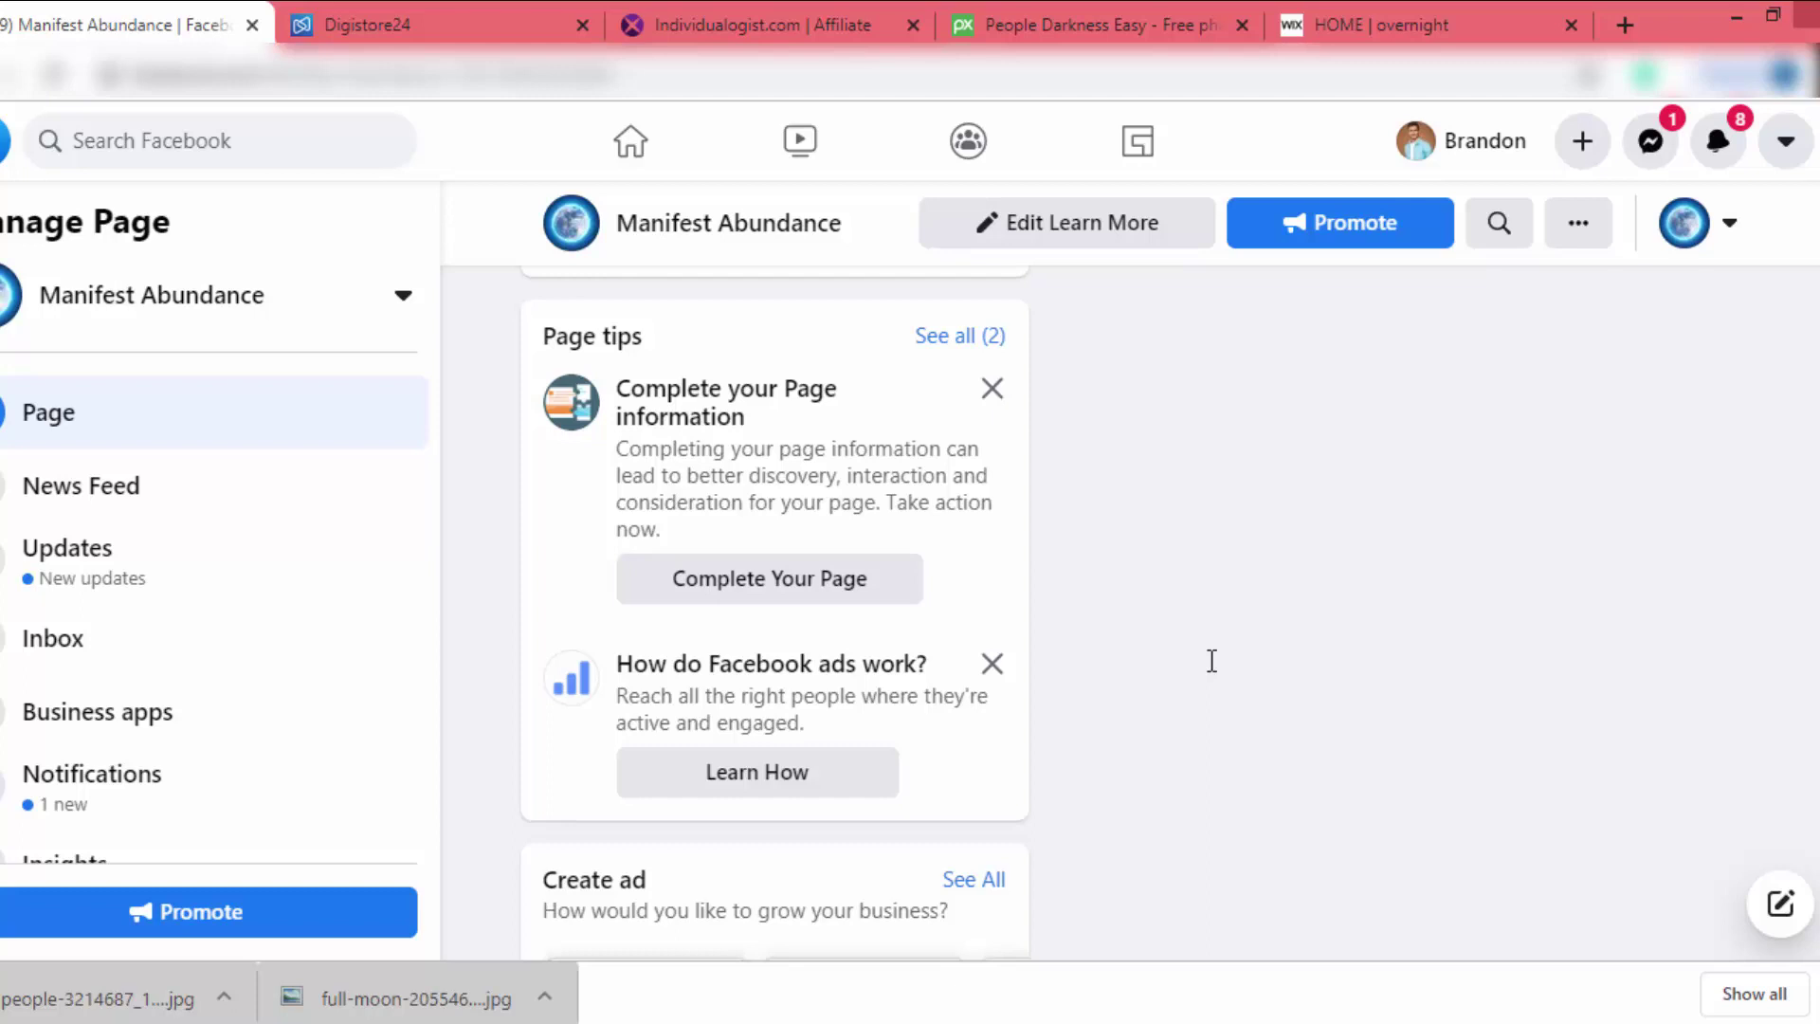
scroll(1382, 496, "up", 10)
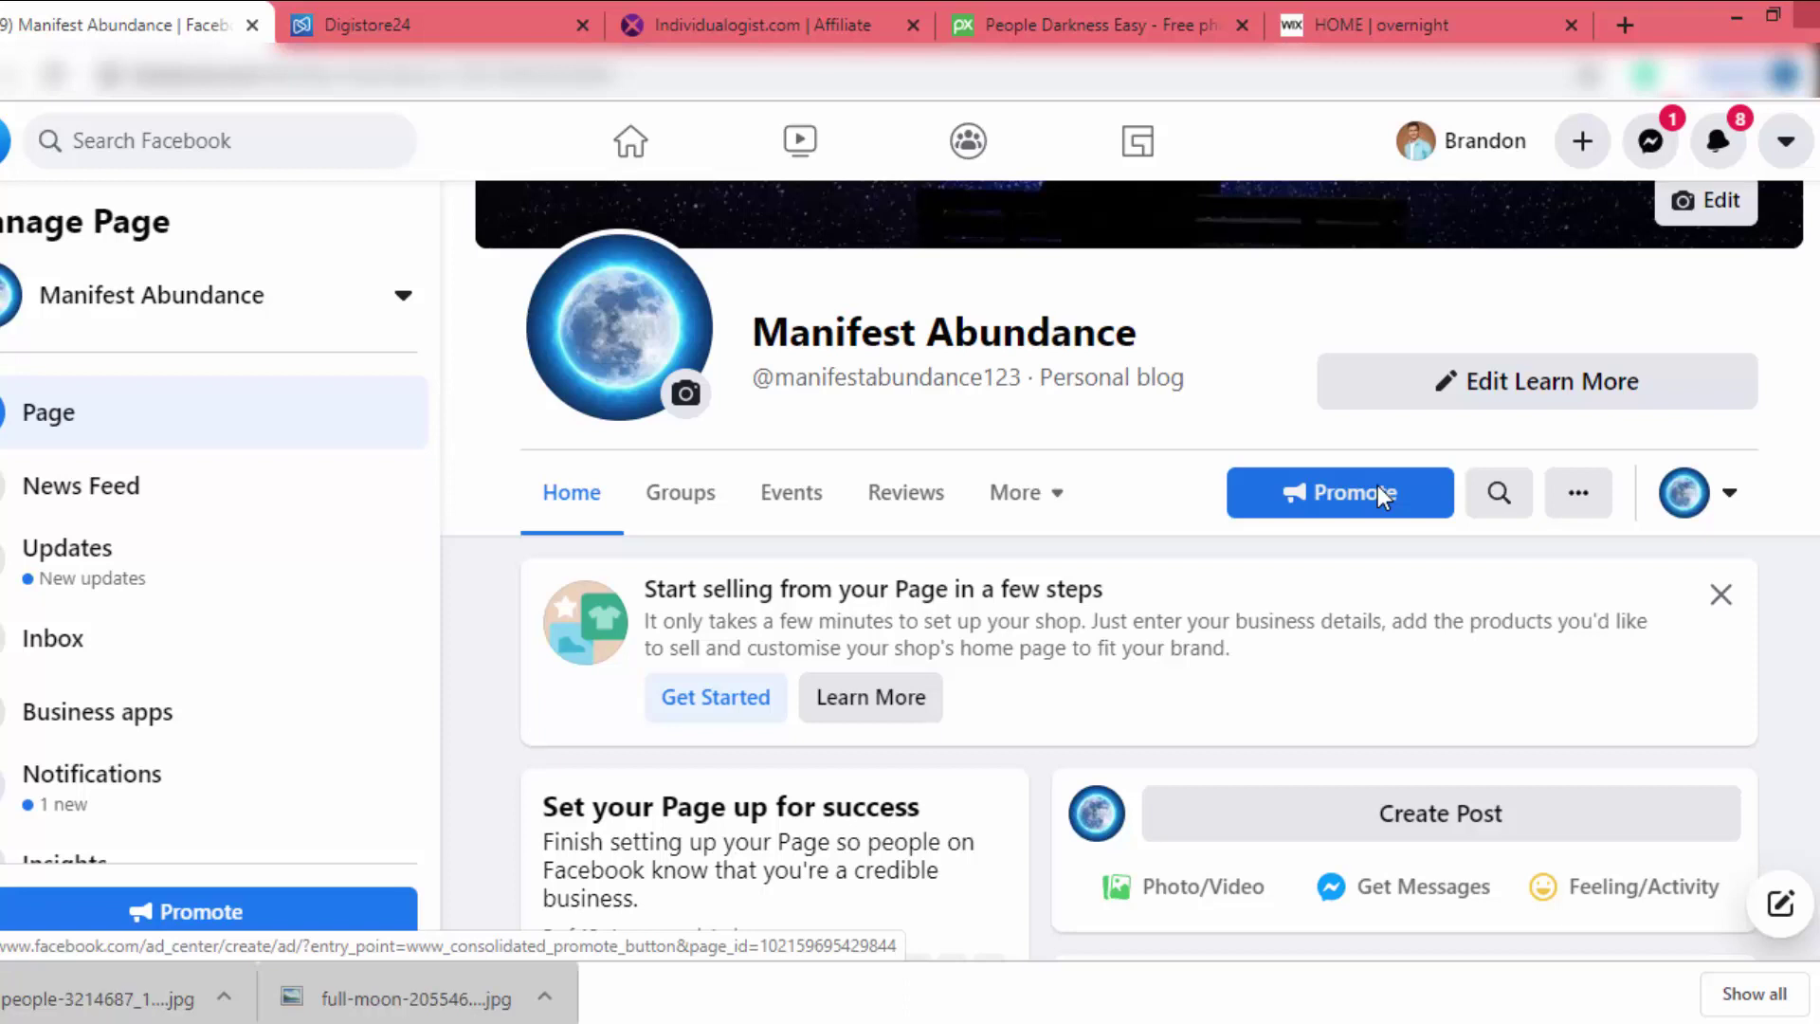
In a new browser tab, search Google Images for "type yes post"
left_click(1634, 3)
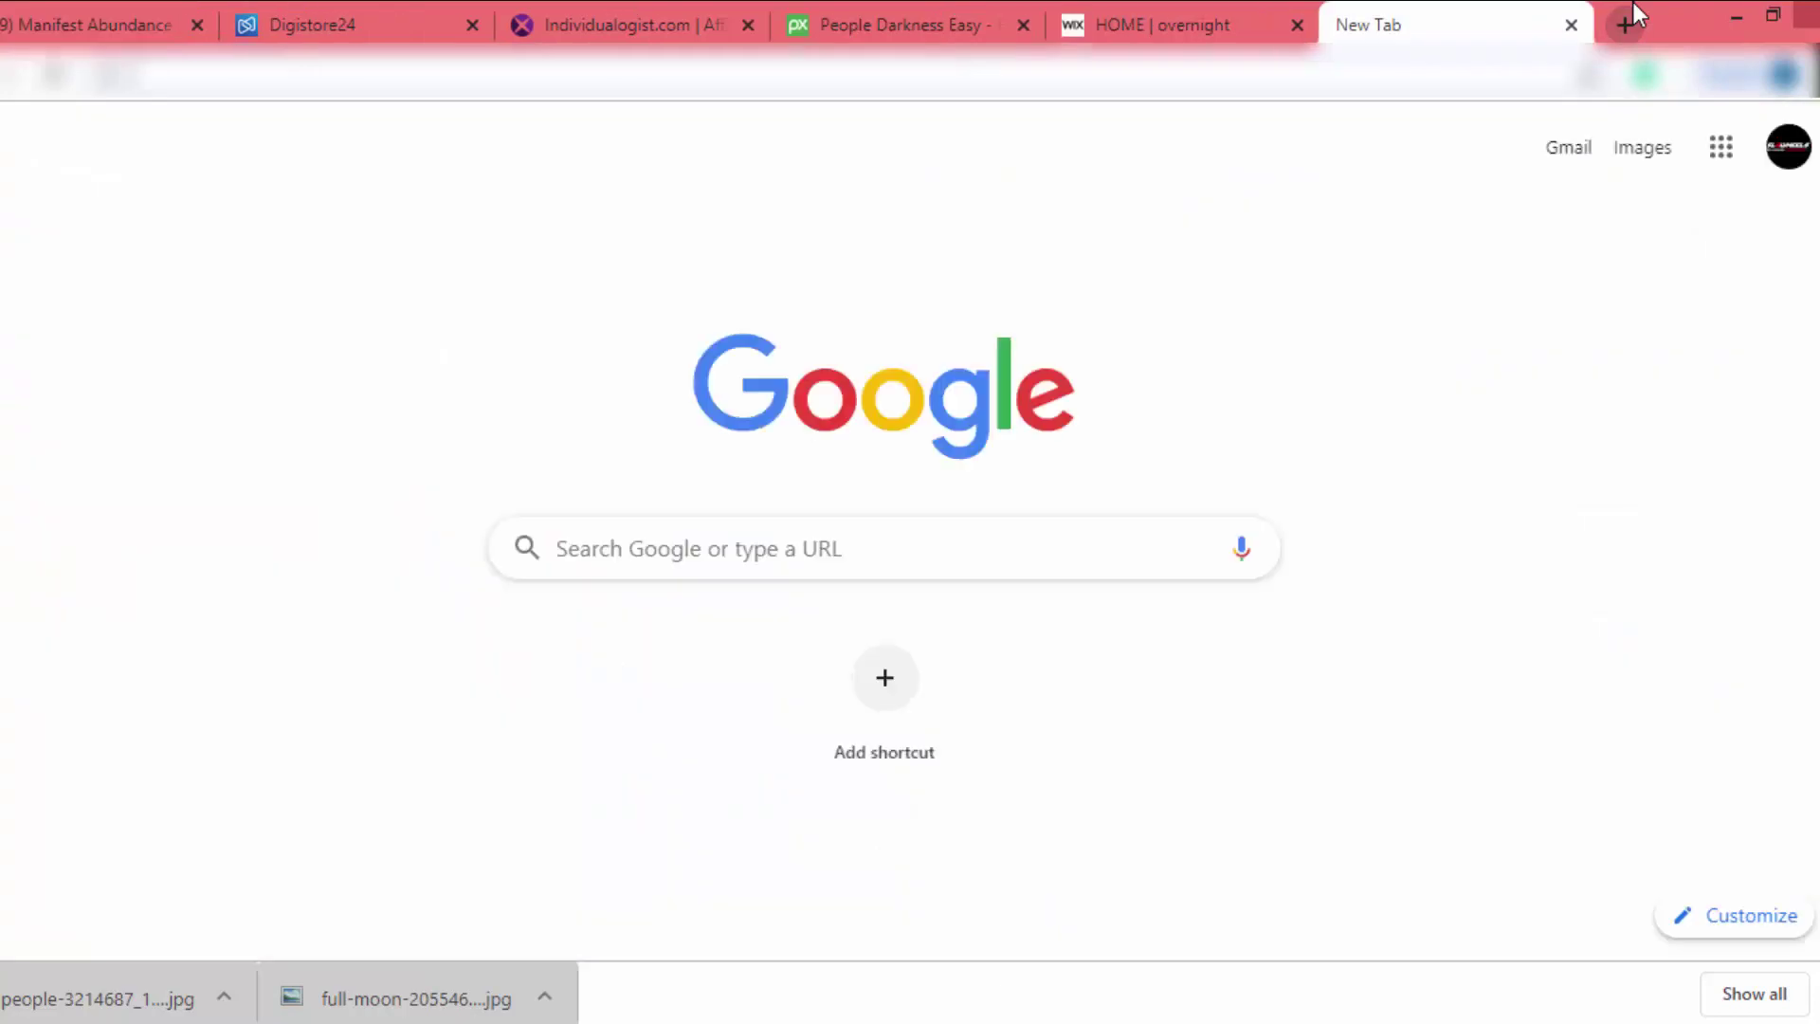
type("type yes post")
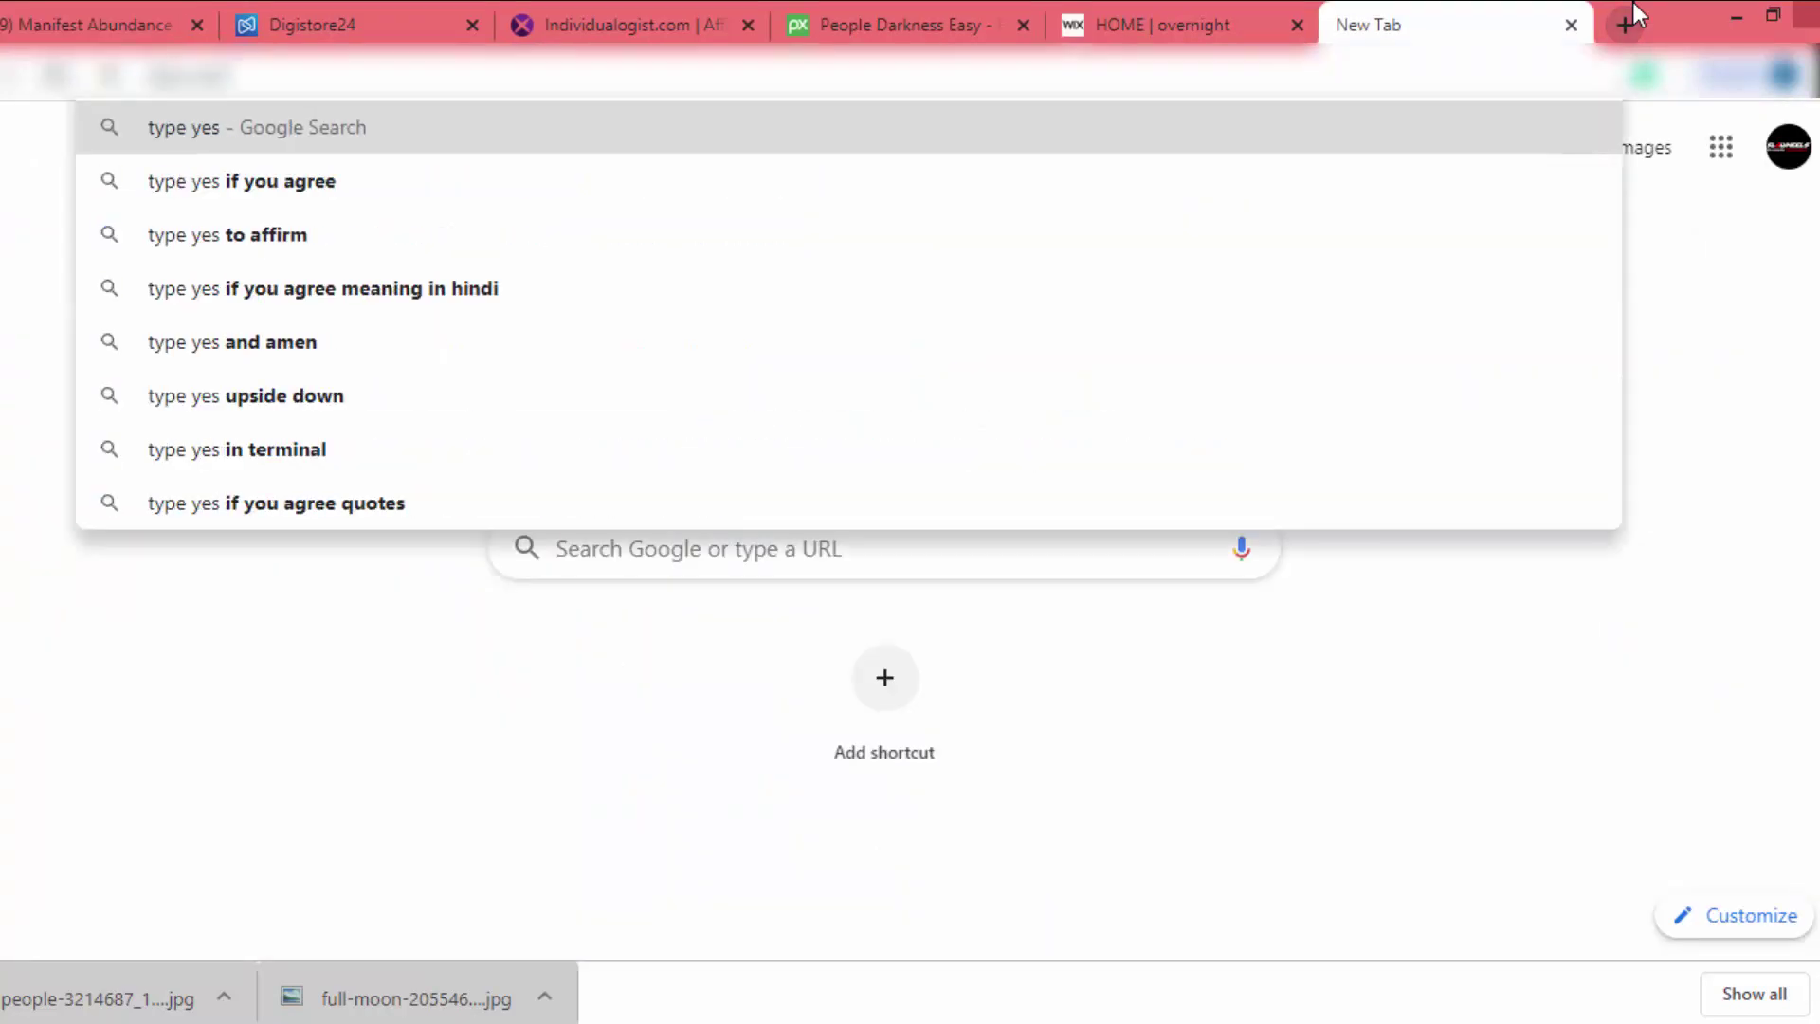
key("Return")
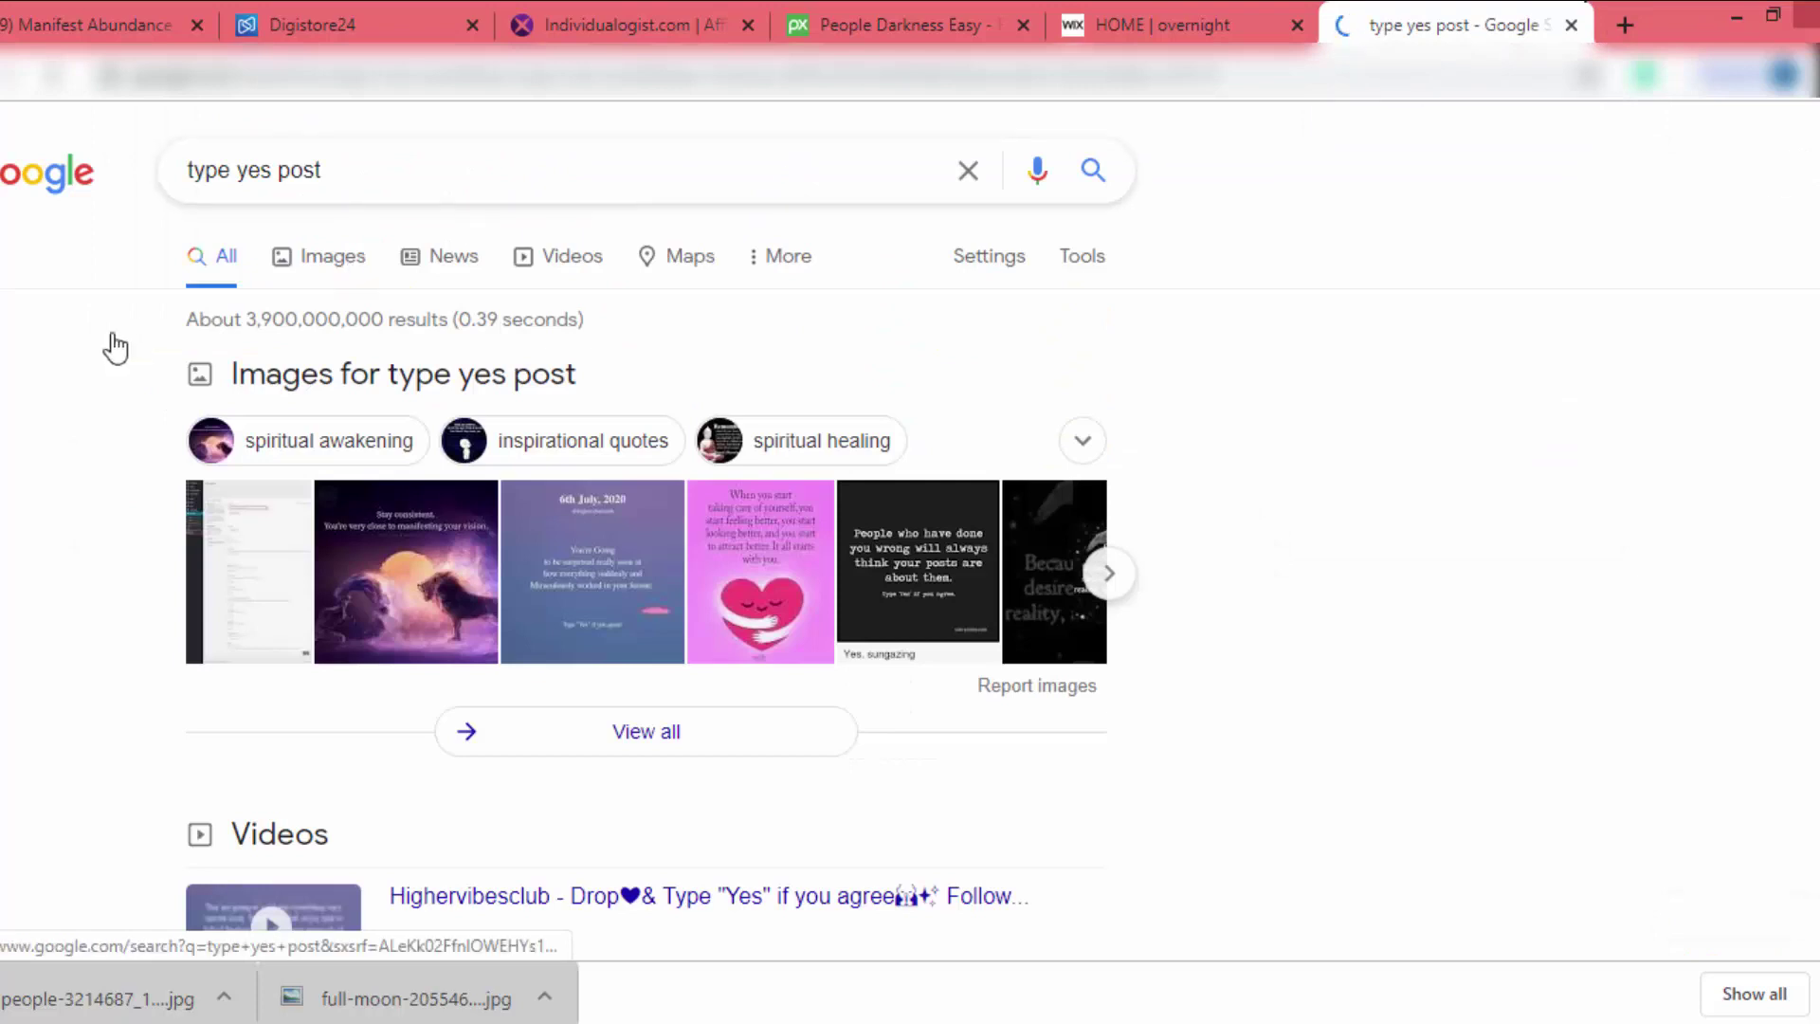
left_click(294, 256)
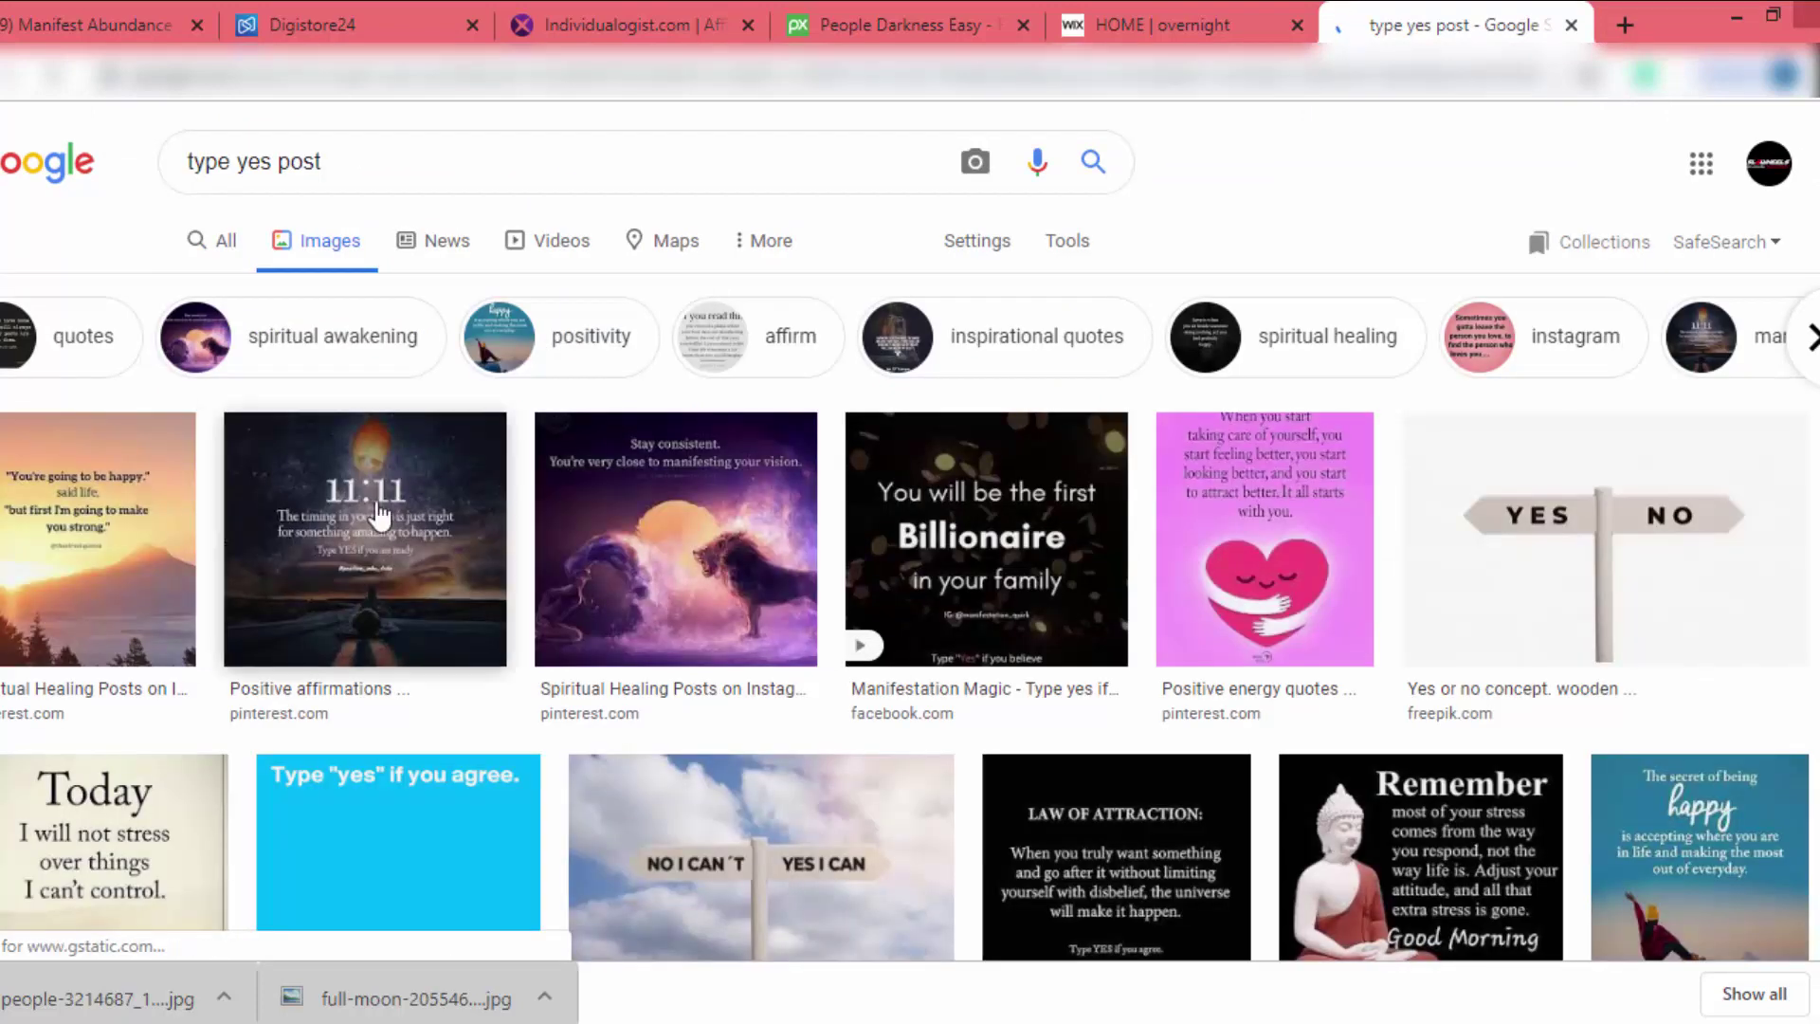
Browse the image results and preview the "You're going to be happy" and "11:11" quote posts as content examples
scroll(379, 515, "down", 7)
scroll(380, 515, "up", 7)
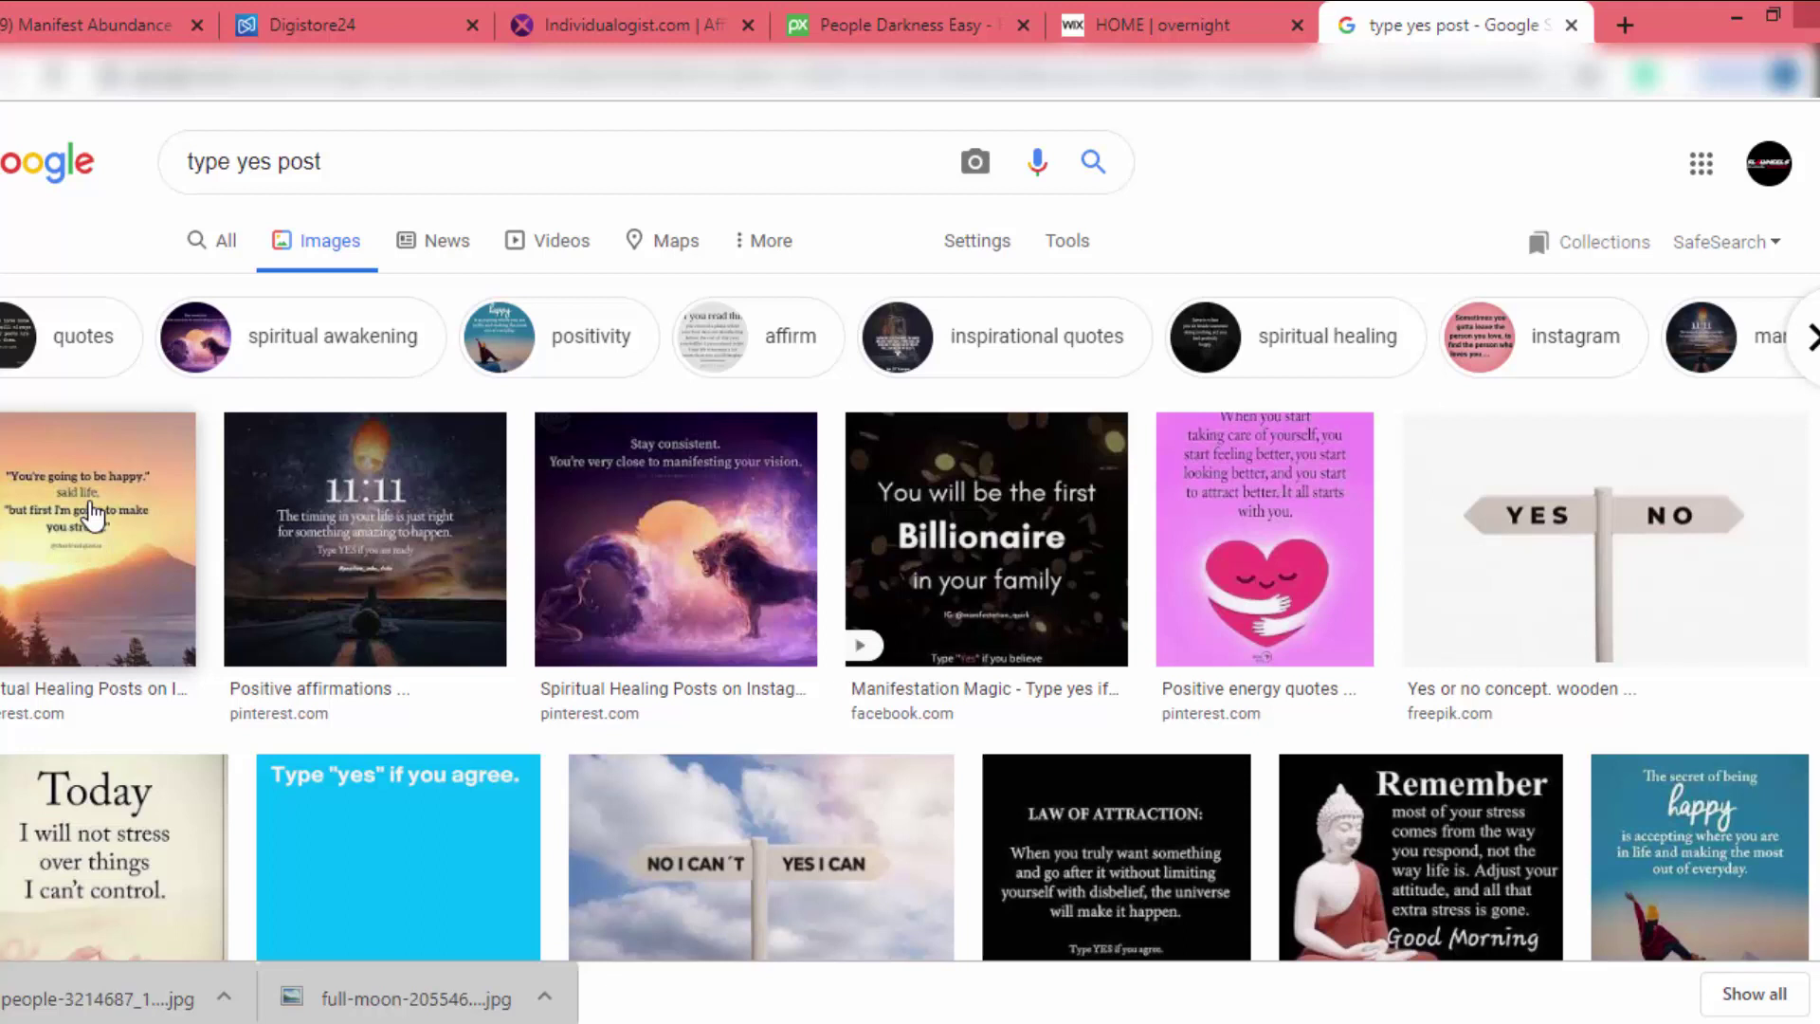
left_click(91, 521)
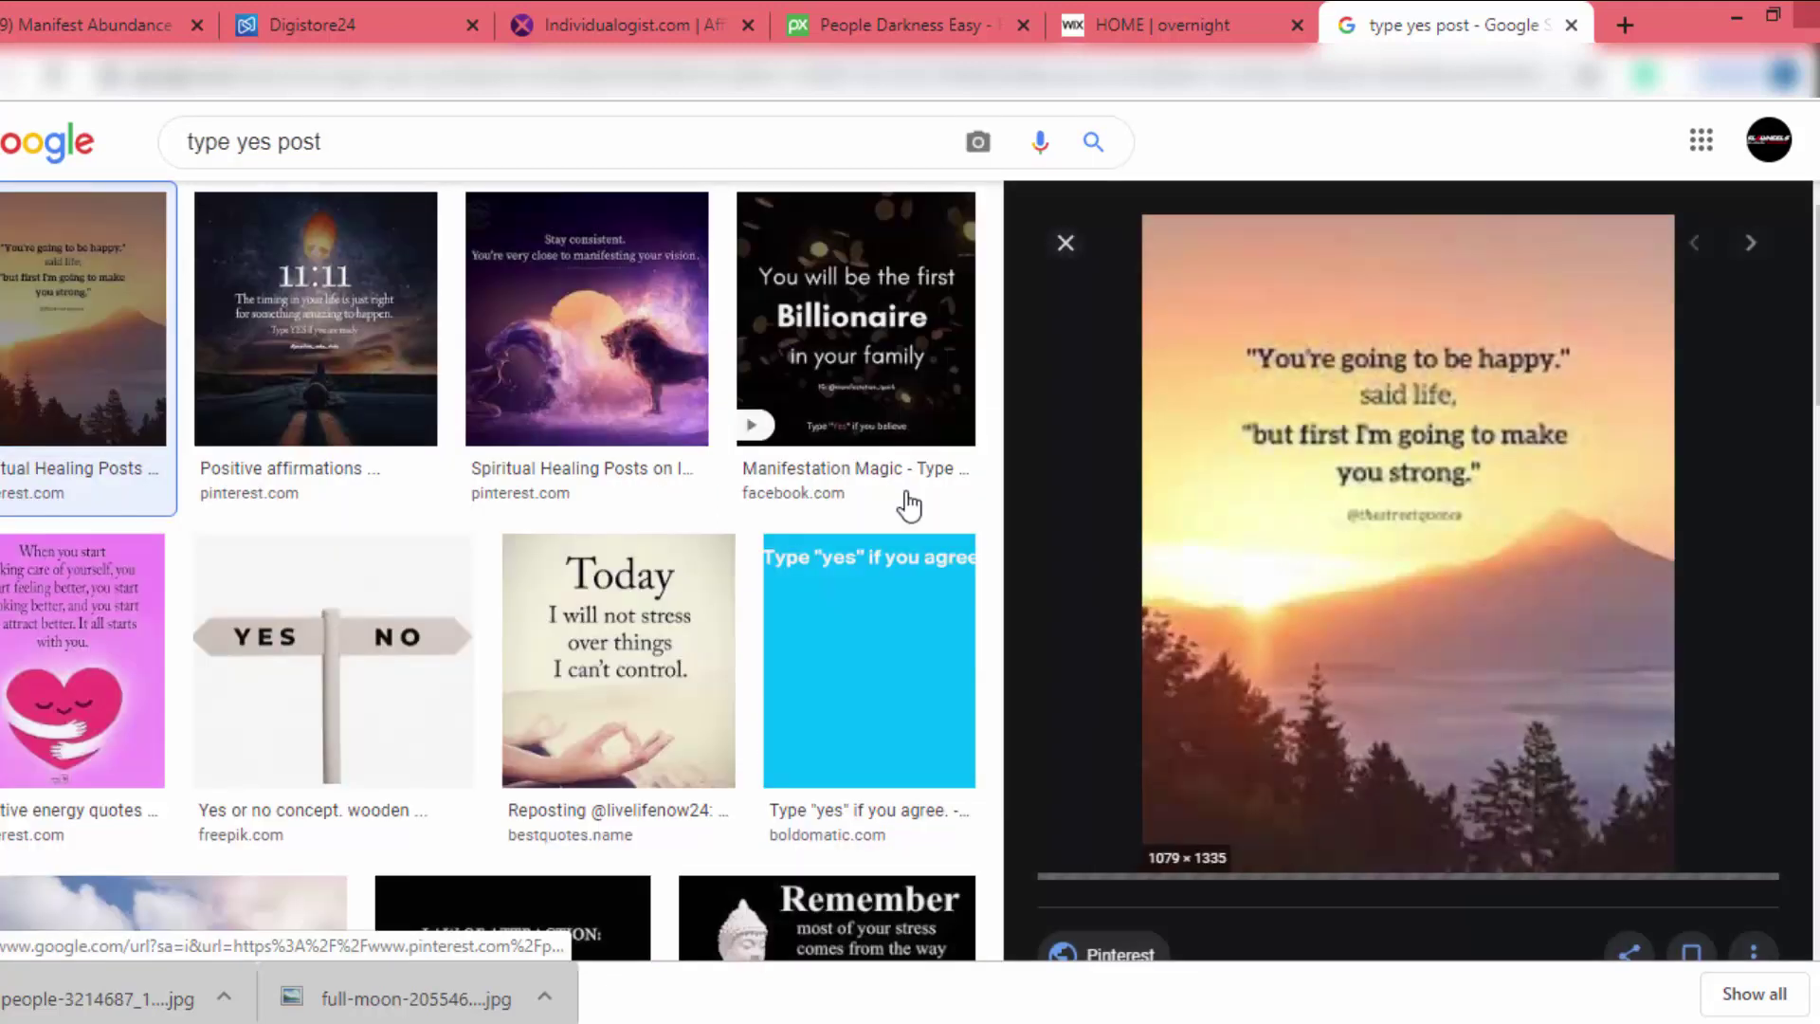
left_click(316, 398)
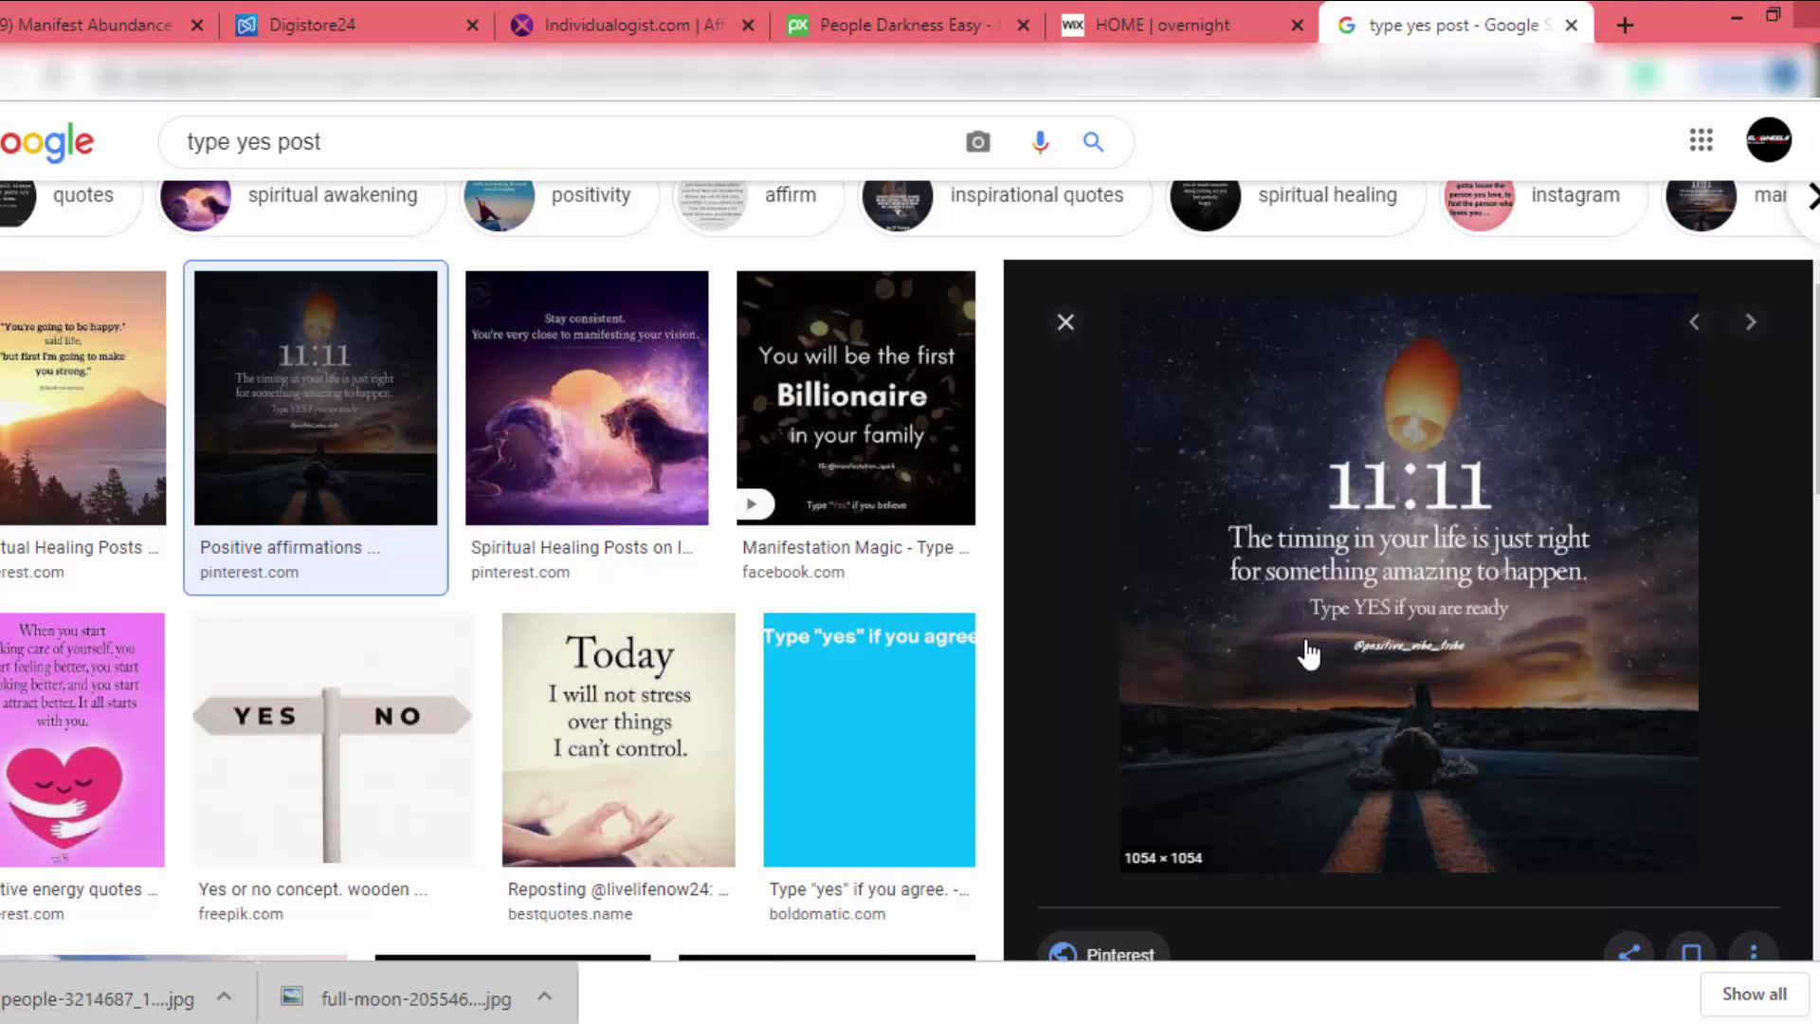
Save the "11:11" quote image and The Secret "Before the end of the day" quote image from the search results
right_click(1279, 572)
left_click(1403, 812)
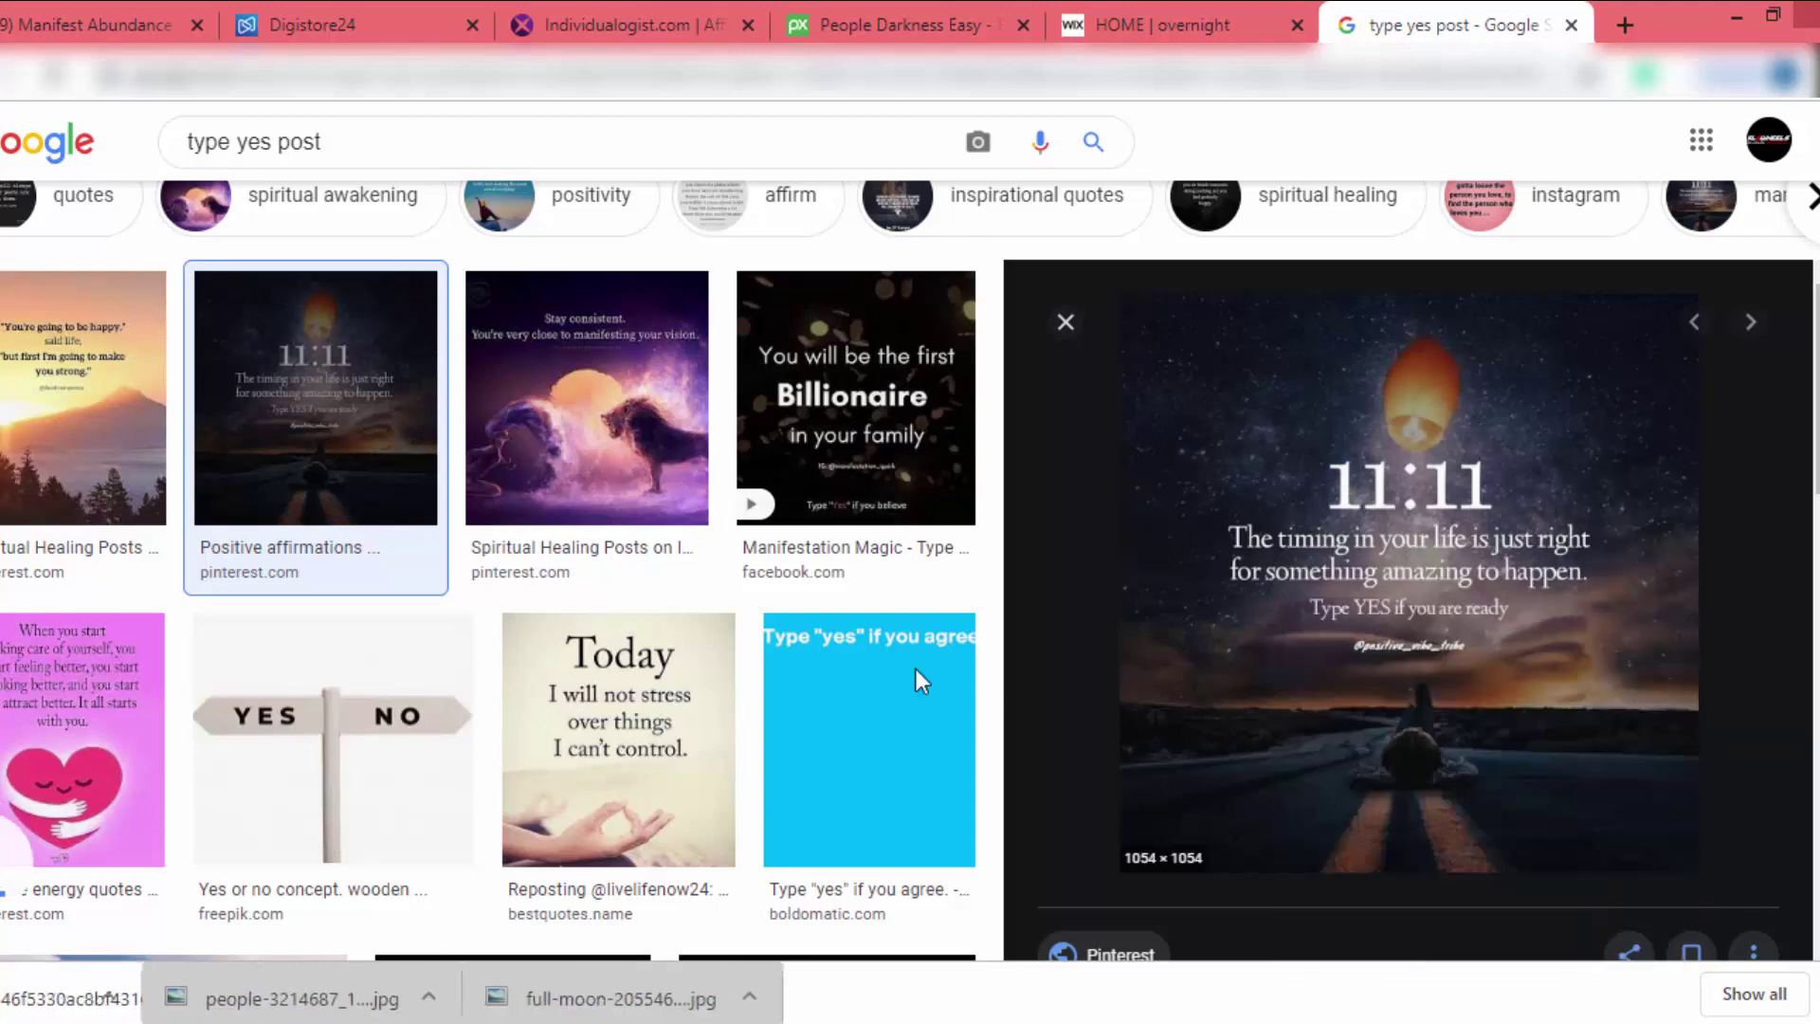
scroll(190, 590, "down", 8)
left_click(316, 569)
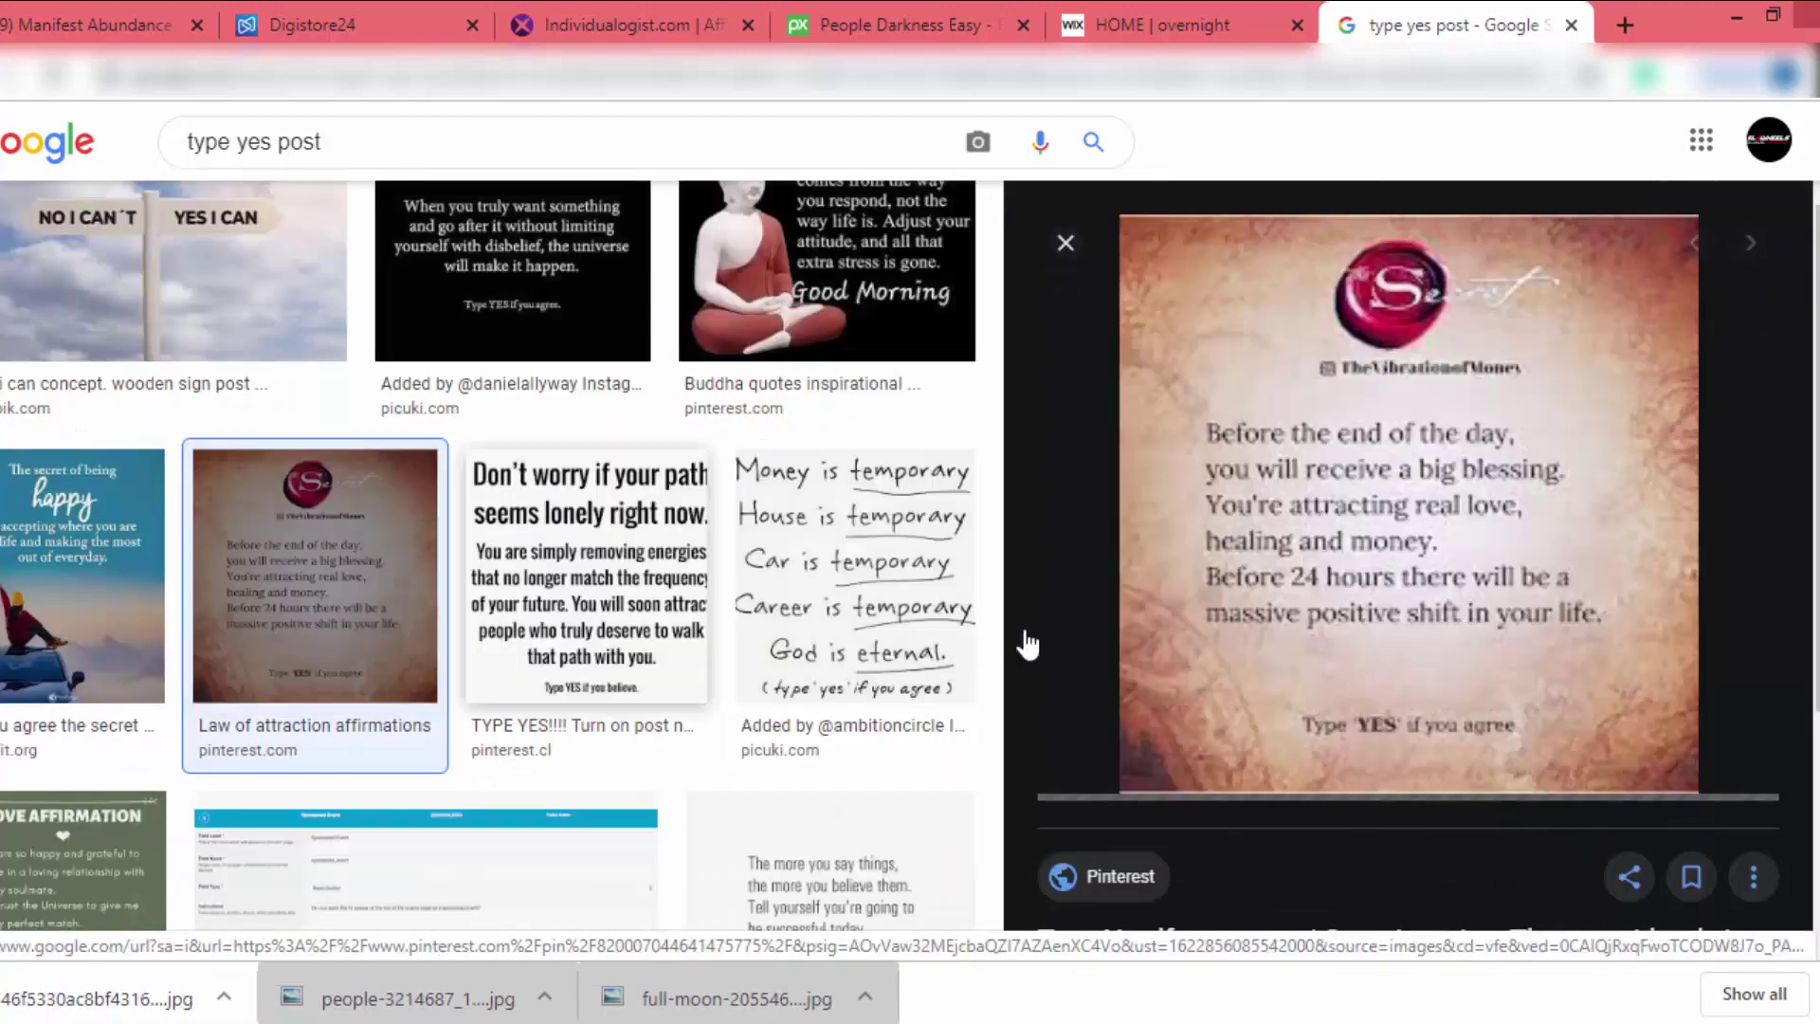
right_click(1185, 512)
left_click(1289, 749)
key("Return")
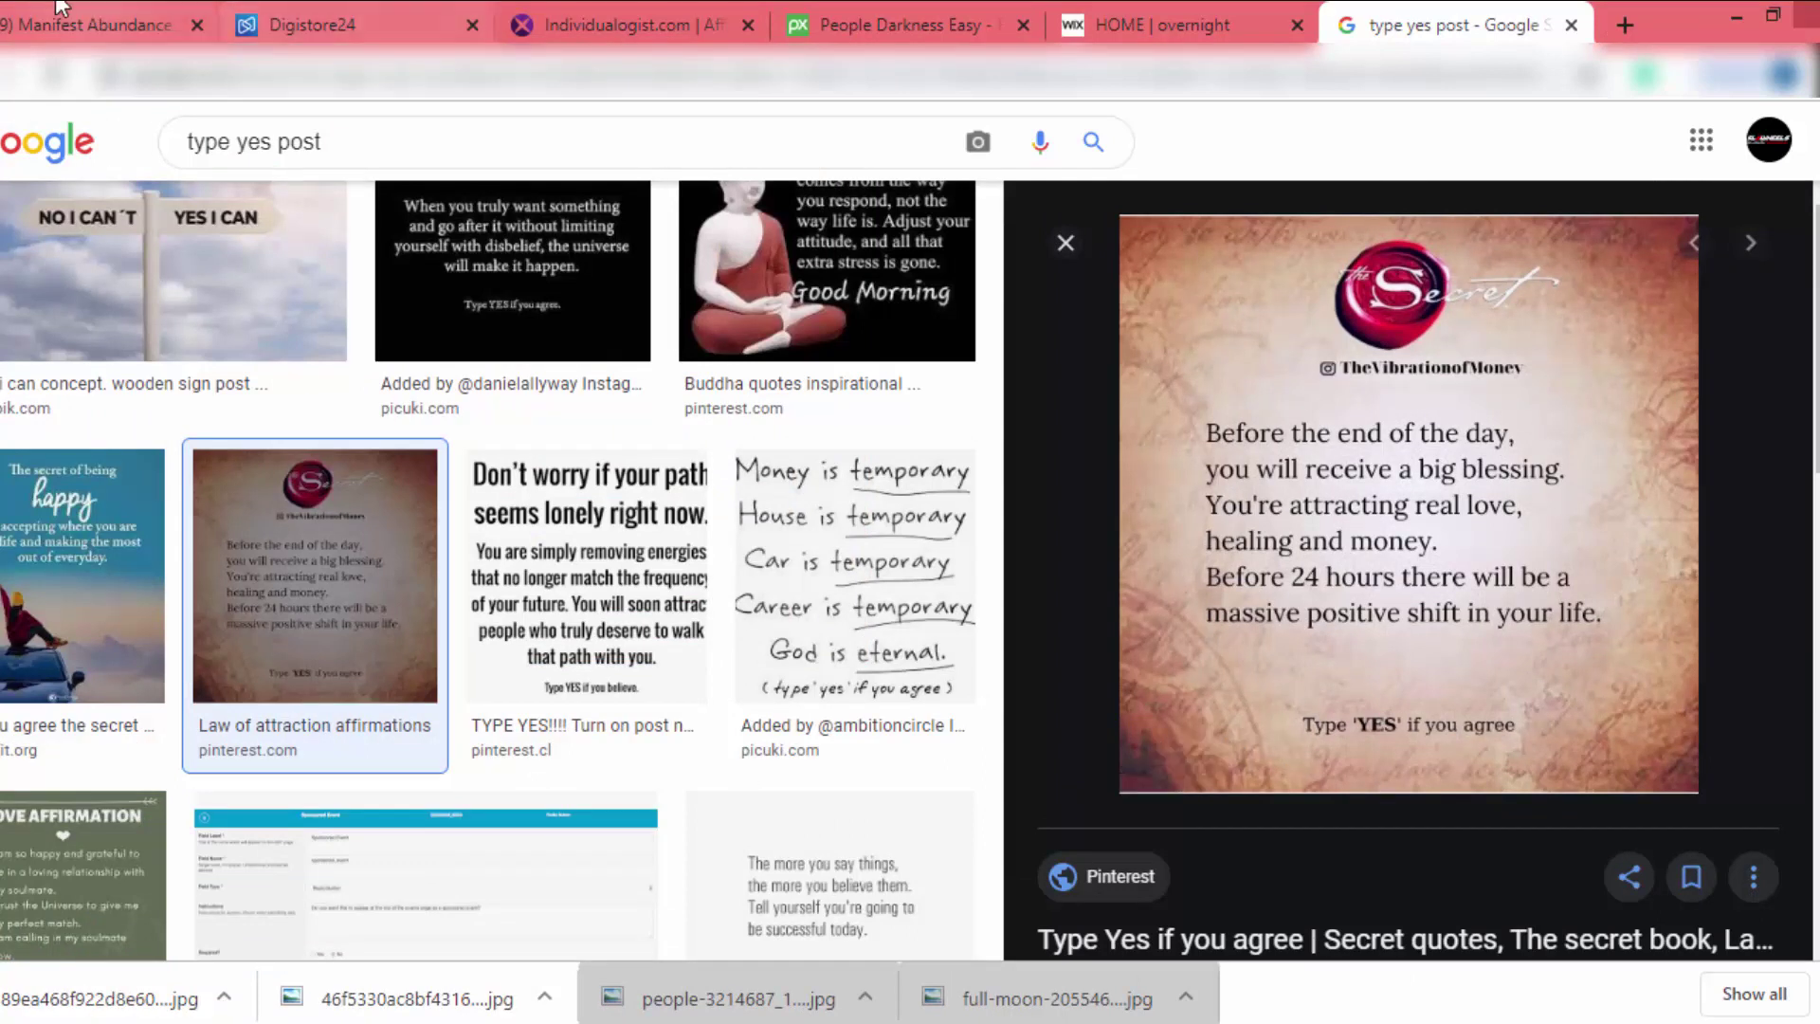
On the Manifest Abundance Page, publish a post with The Secret quote image and a rose emoji as its text
left_click(112, 10)
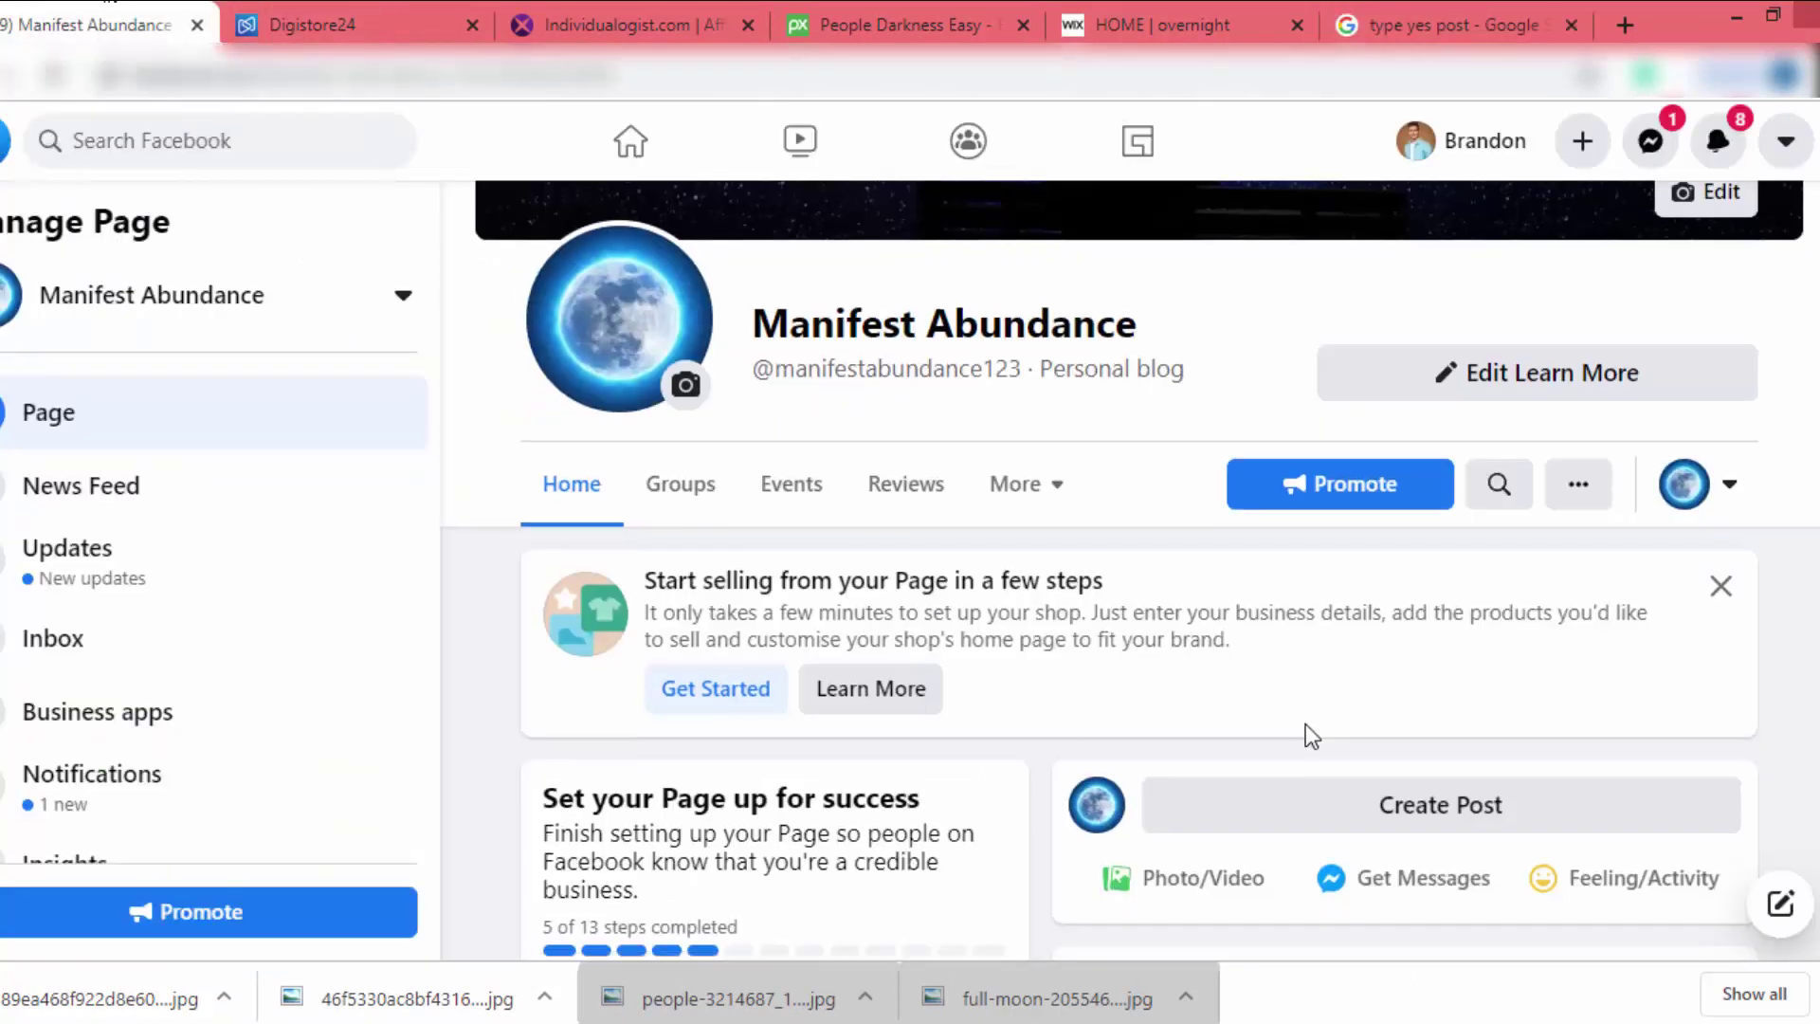
scroll(1305, 724, "down", 3)
left_click(1419, 562)
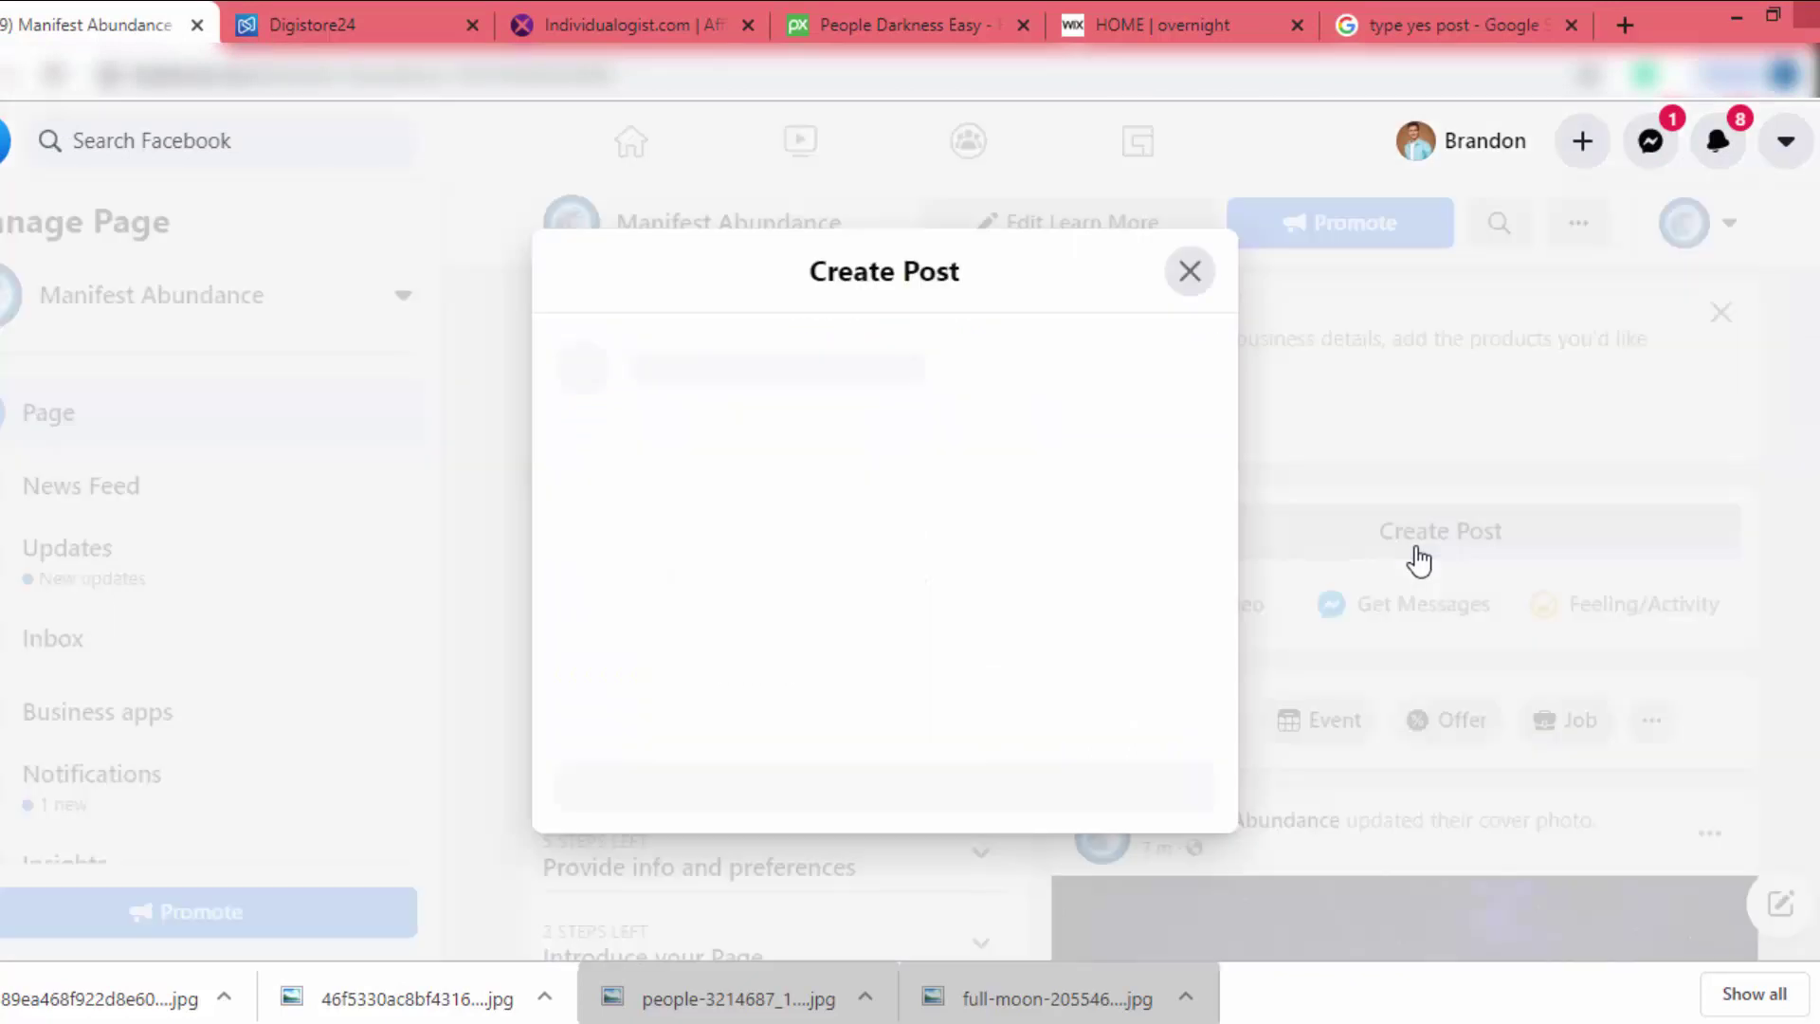
left_click_drag(99, 999, 844, 483)
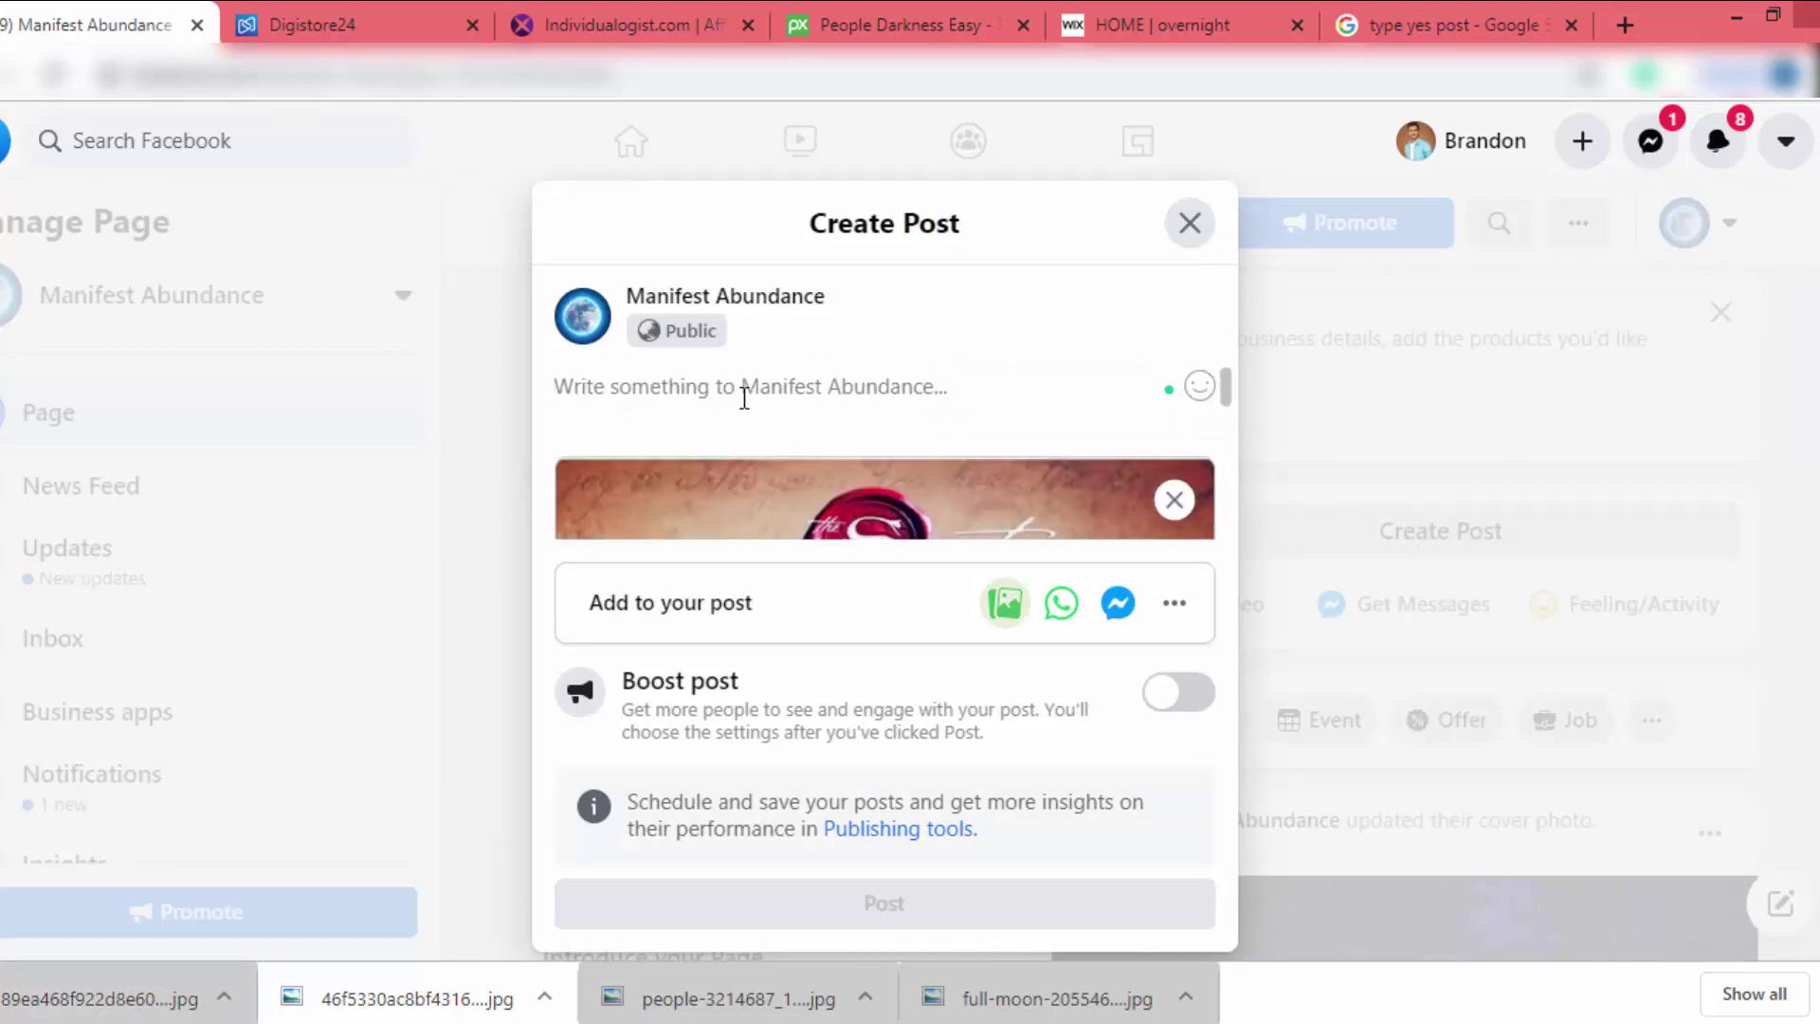
left_click(1190, 389)
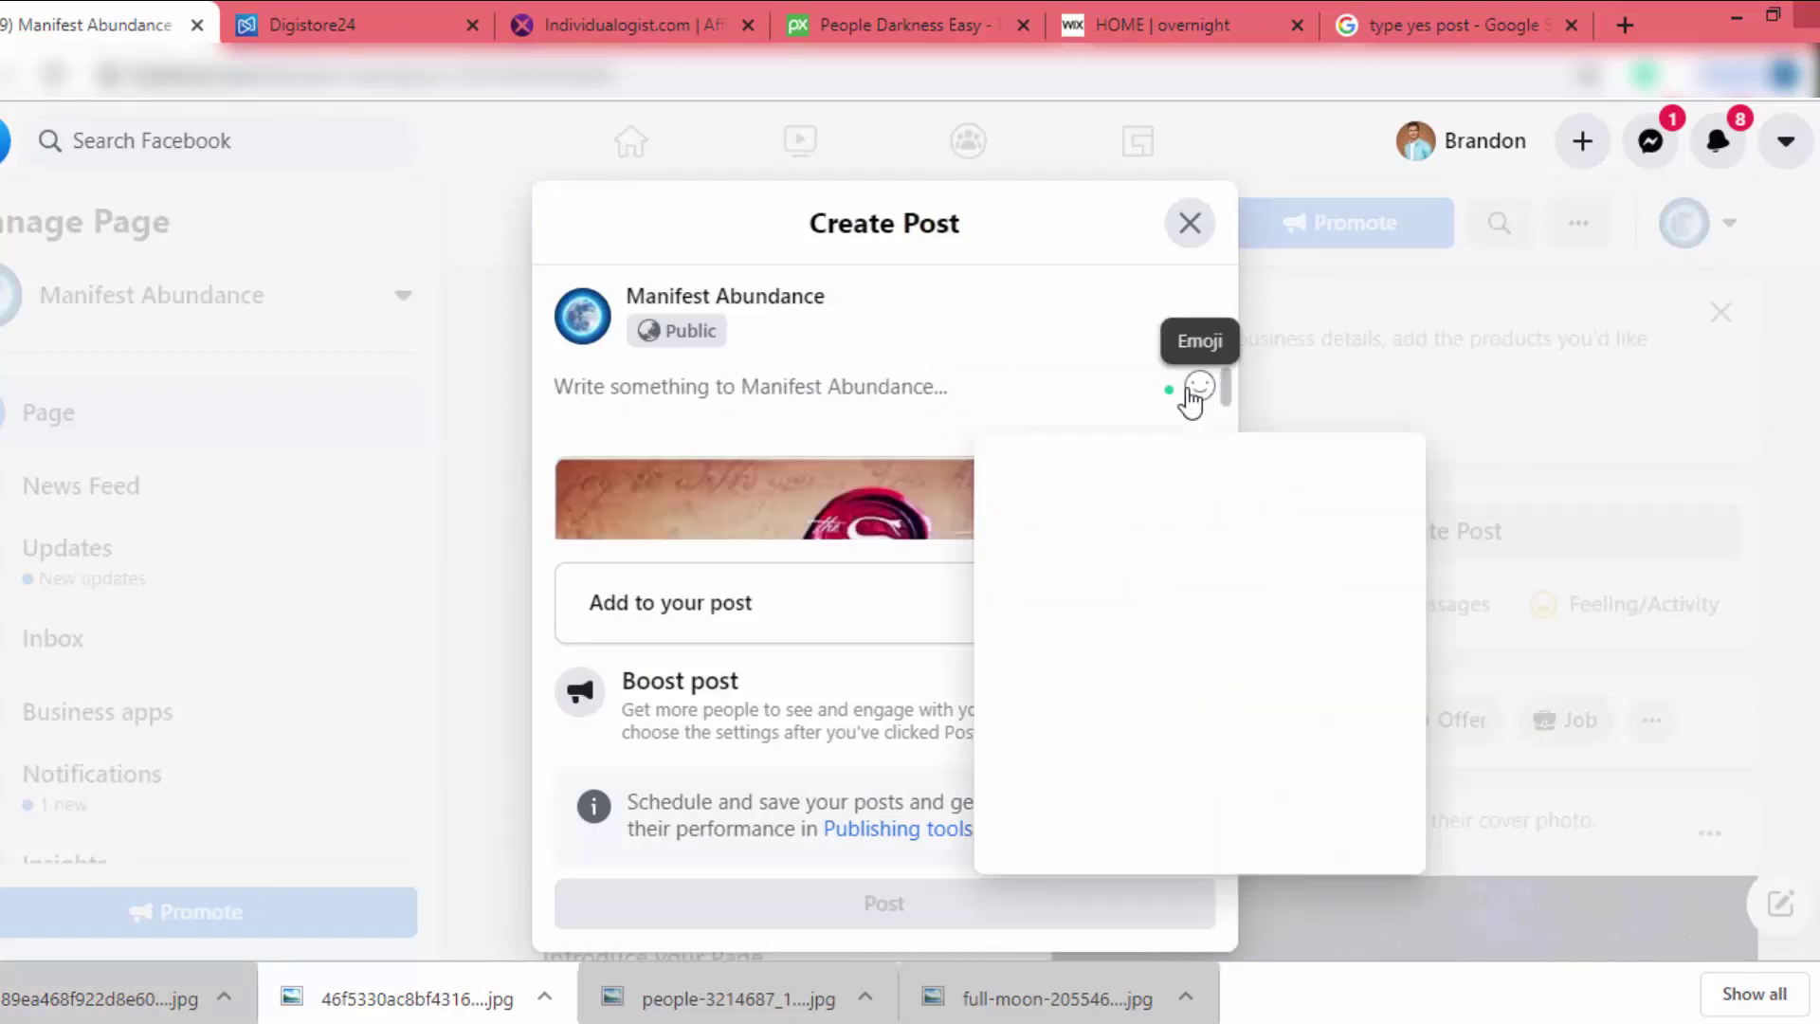
key("Return")
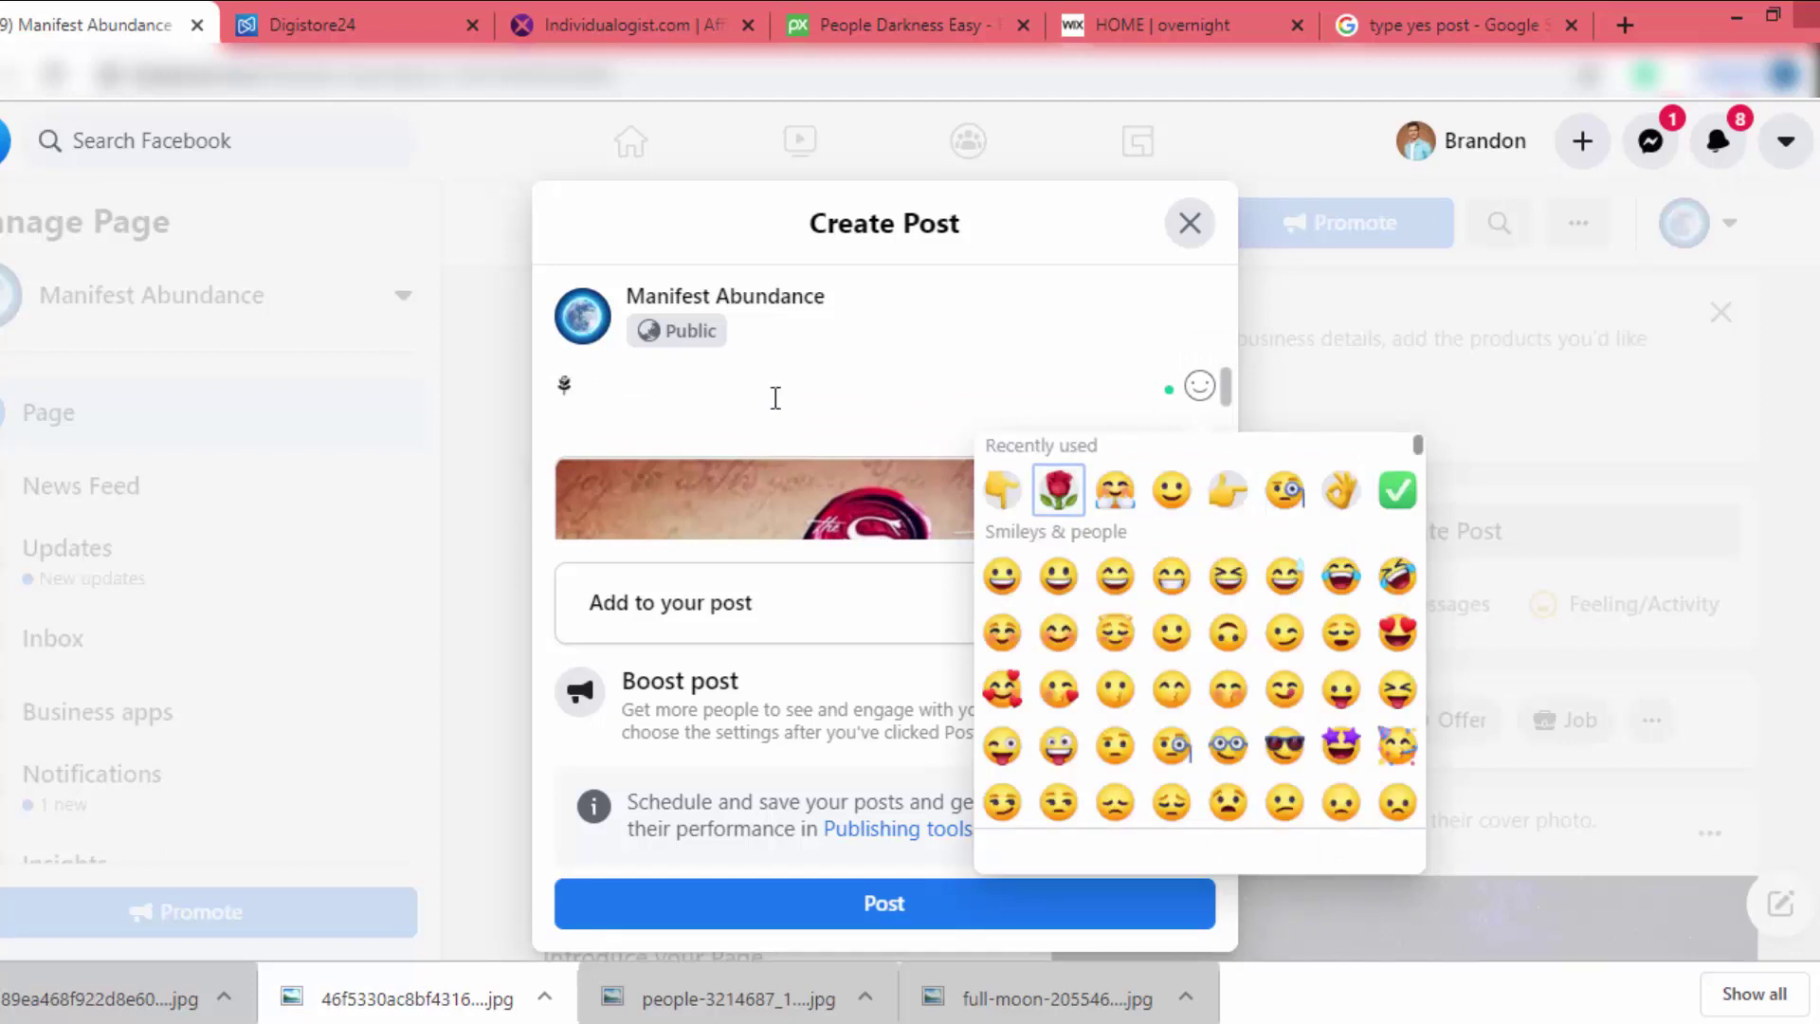
left_click(812, 577)
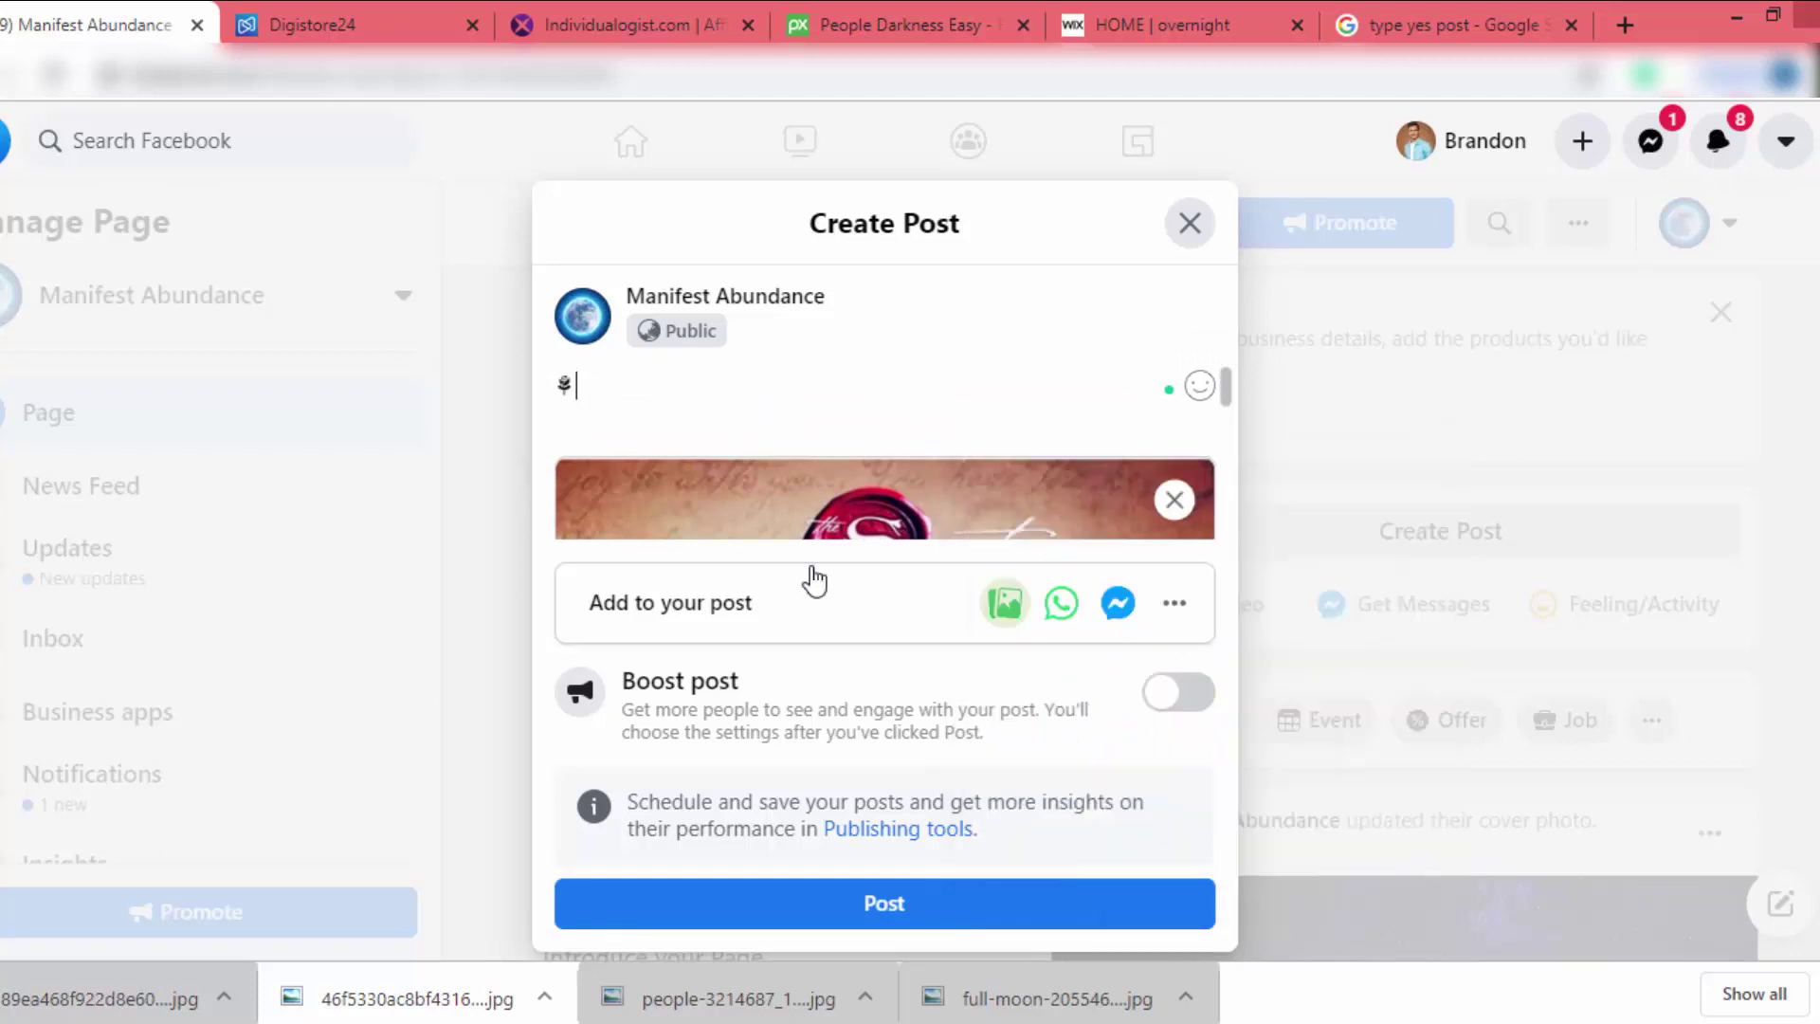
left_click(934, 905)
Start another Page post with the downloaded "11:11" quote image and open Publishing tools from the post composer
scroll(1243, 601, "down", 9)
scroll(1269, 638, "up", 10)
scroll(1267, 625, "down", 4)
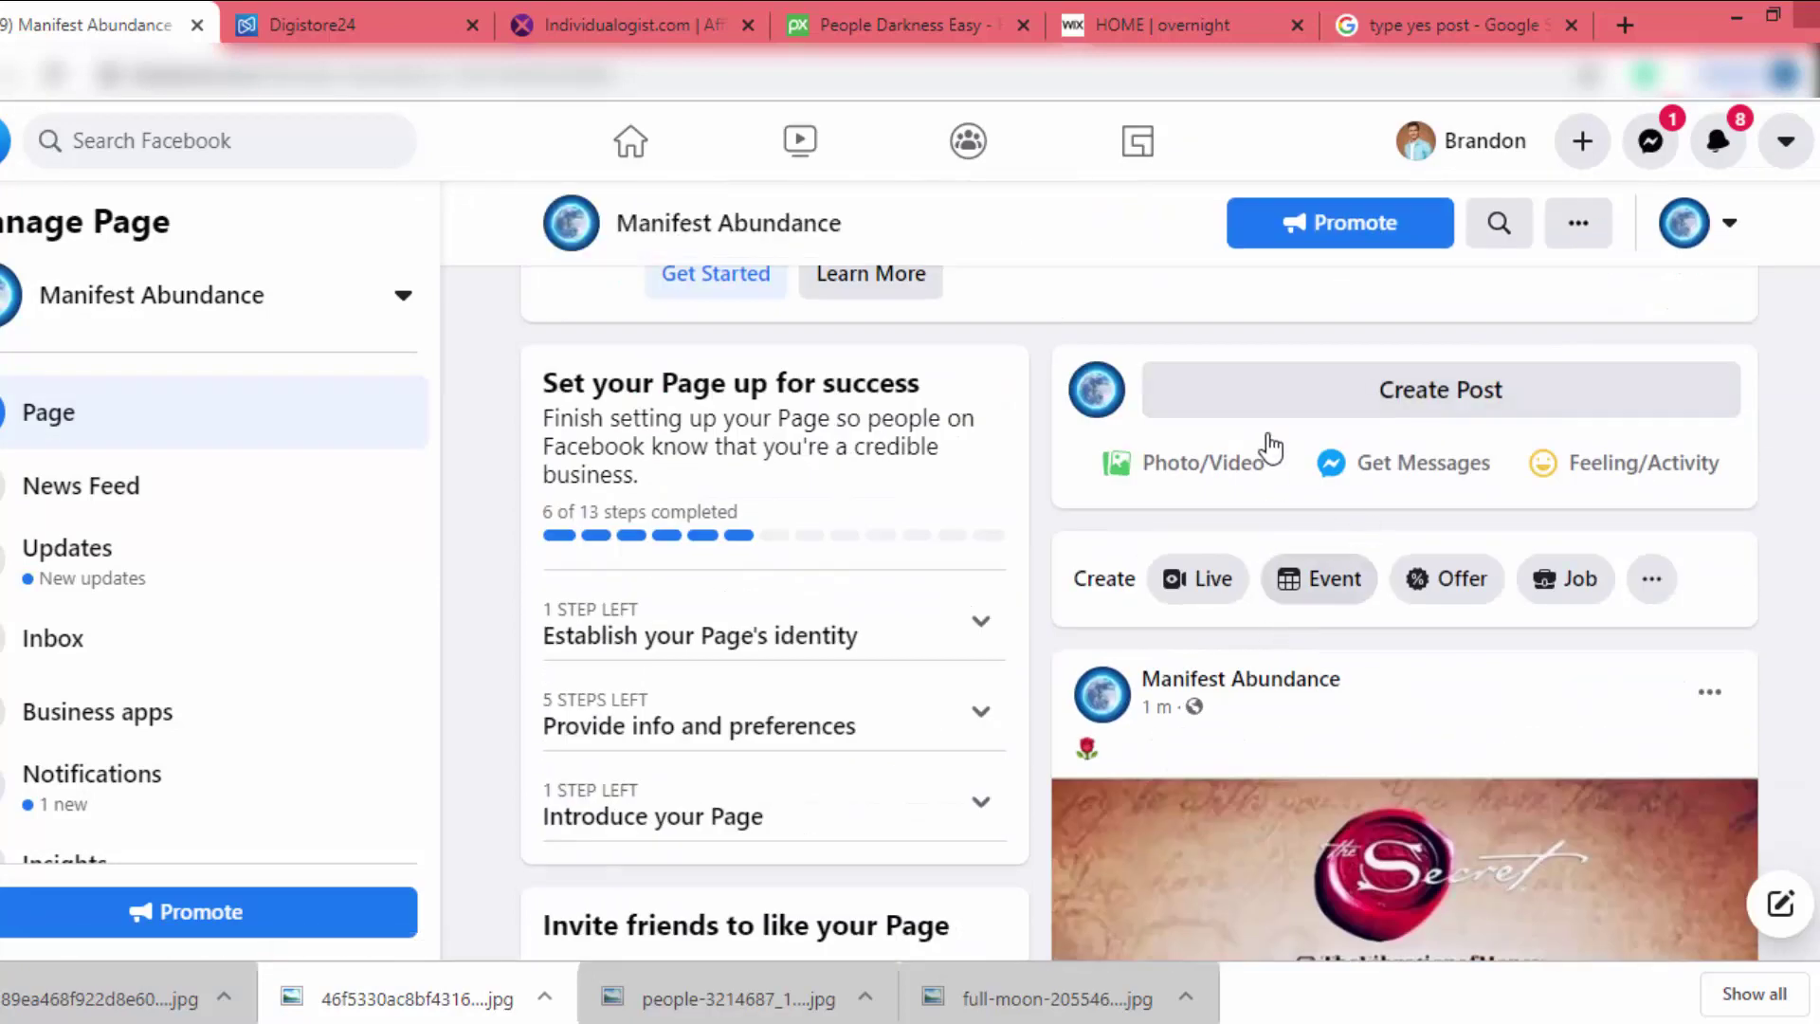
left_click(1271, 389)
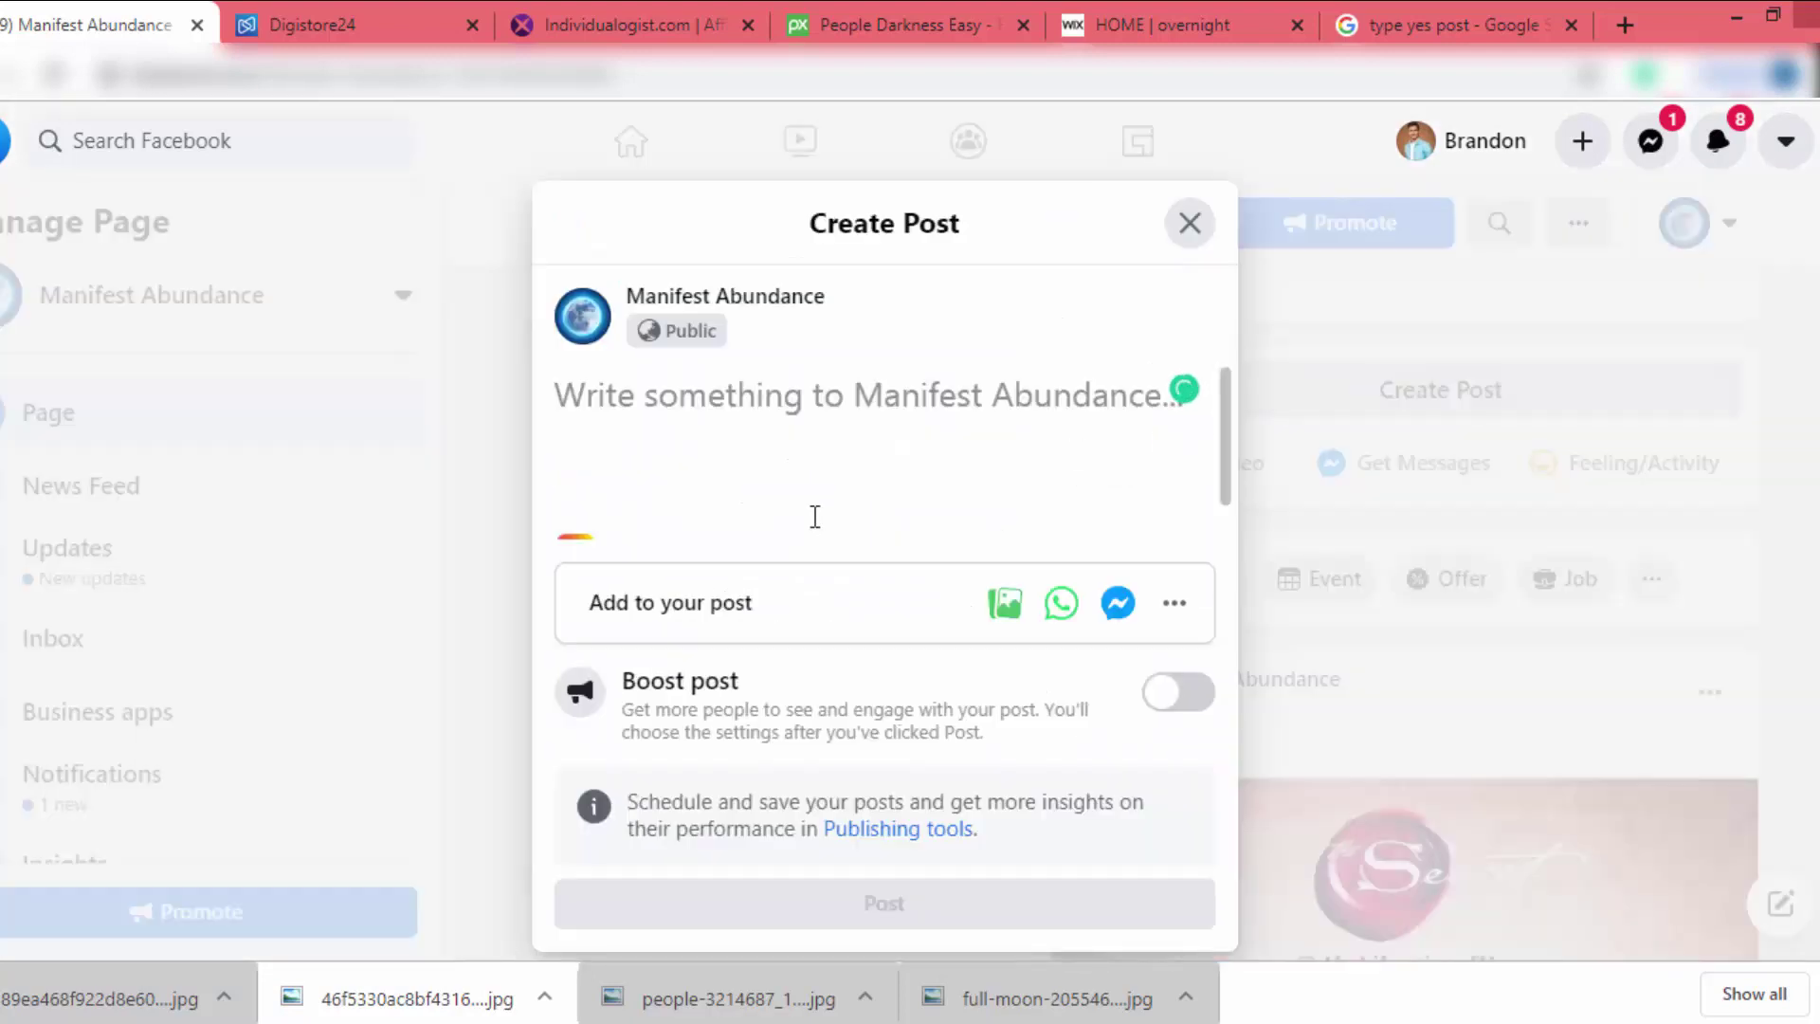
left_click_drag(366, 996, 982, 418)
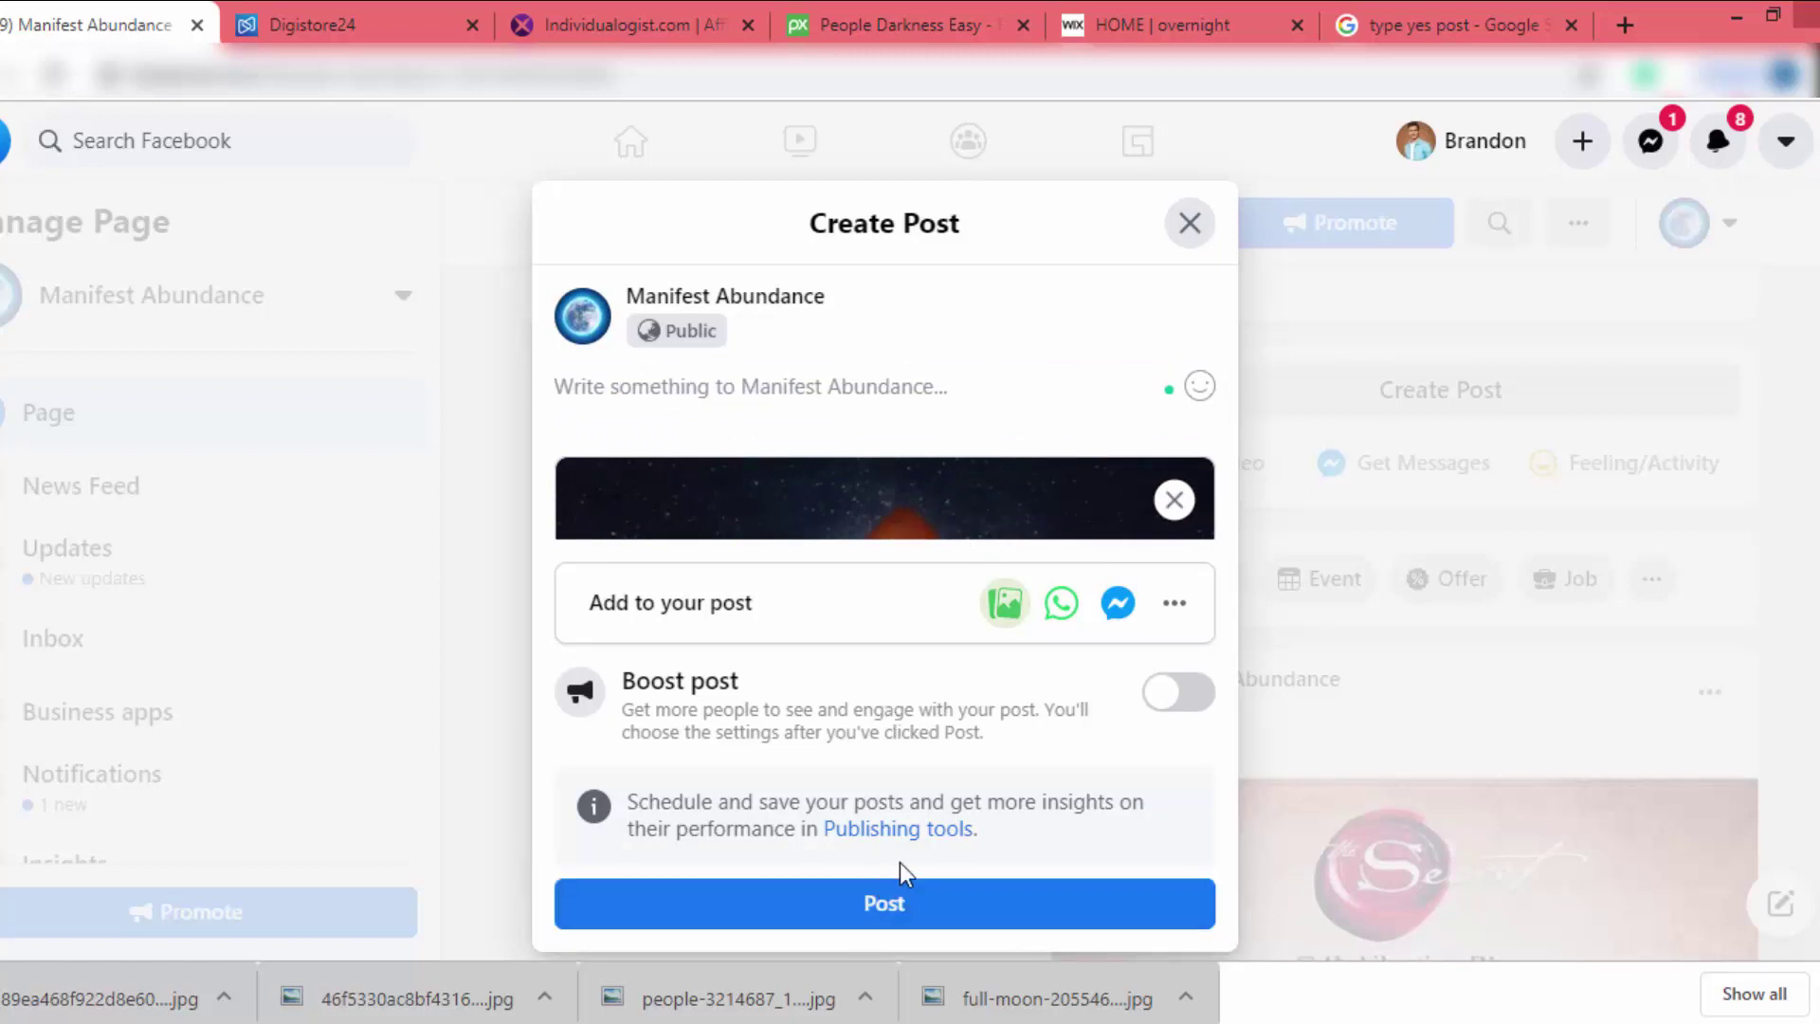
left_click(915, 834)
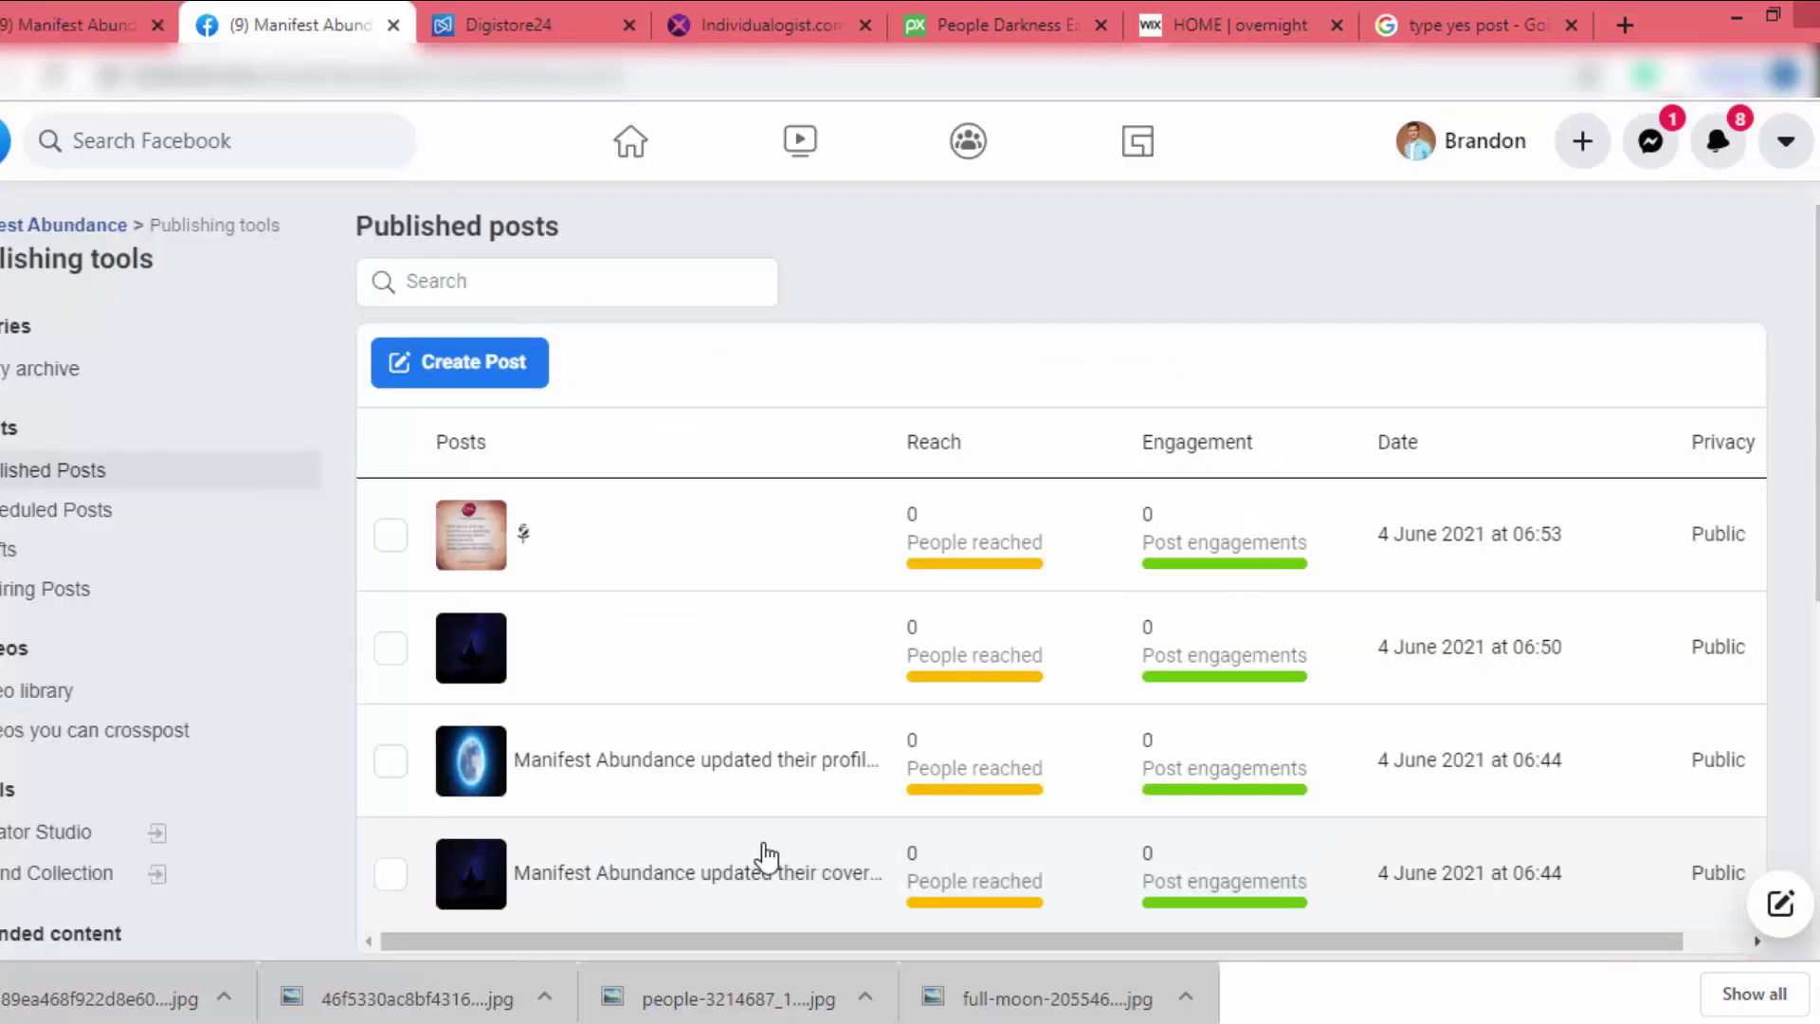
Create a new post in Publishing tools with the "11:11" quote image attached
left_click(488, 368)
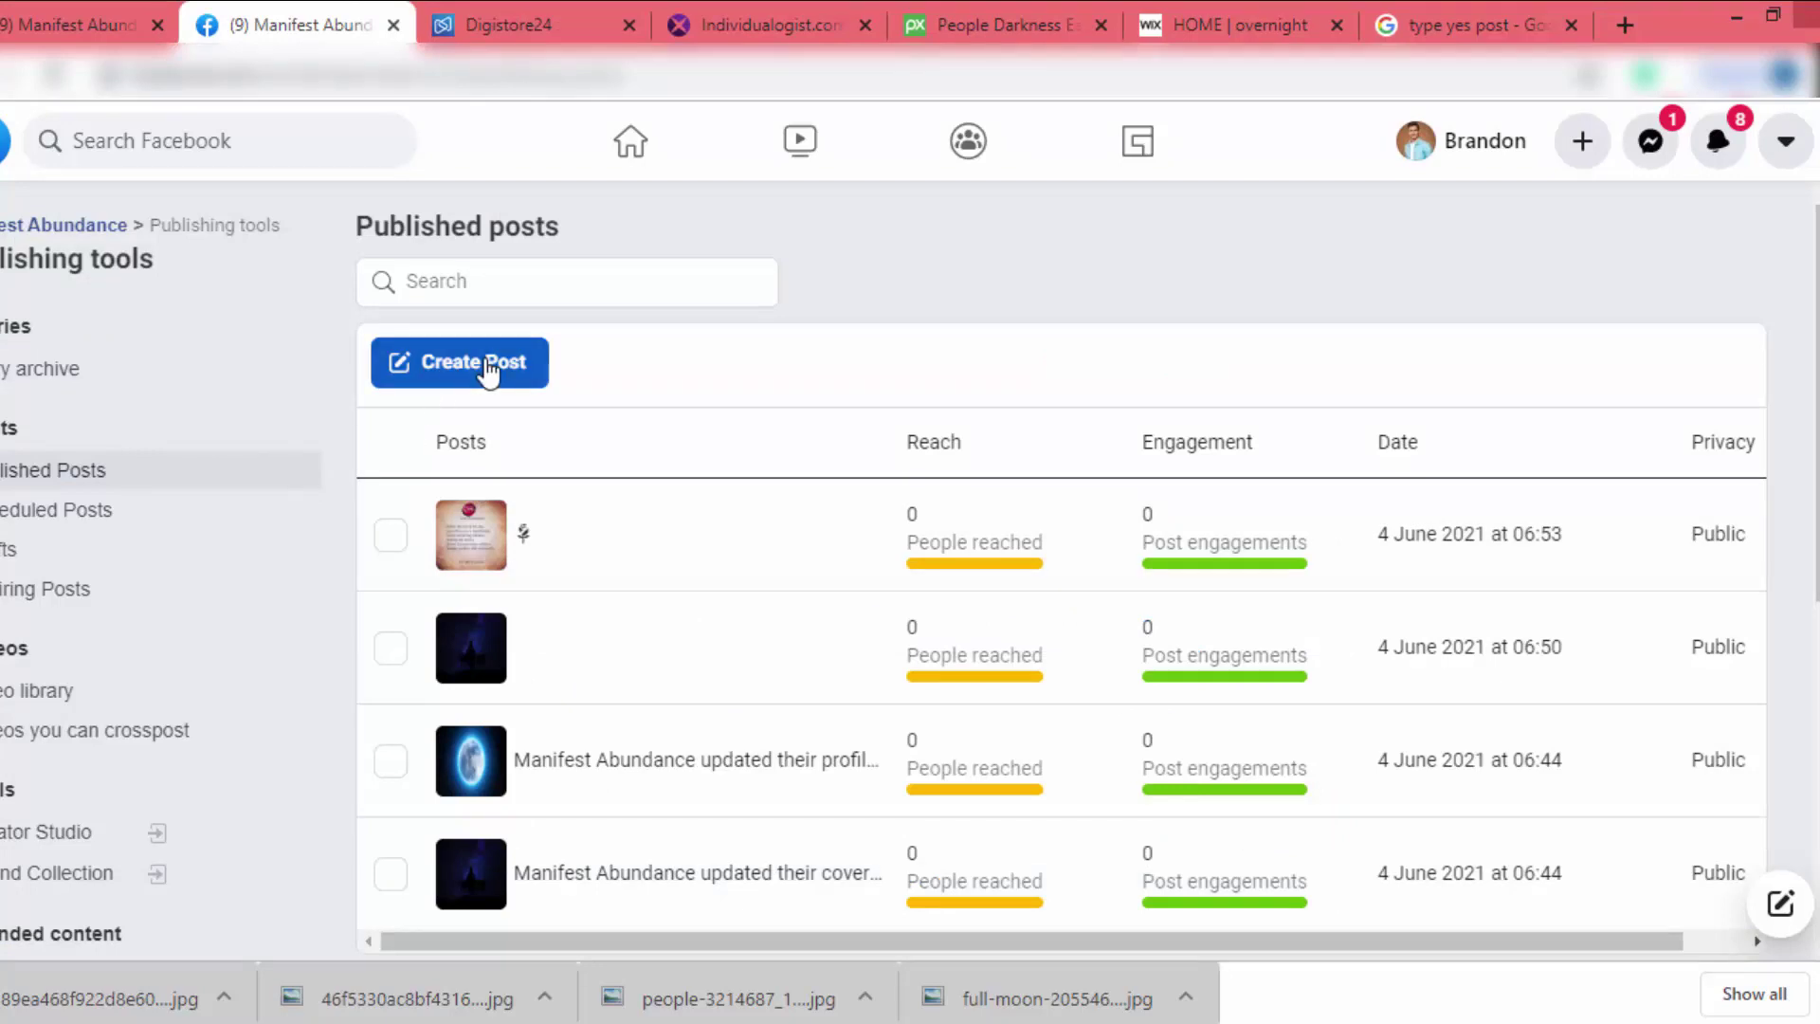
left_click(694, 642)
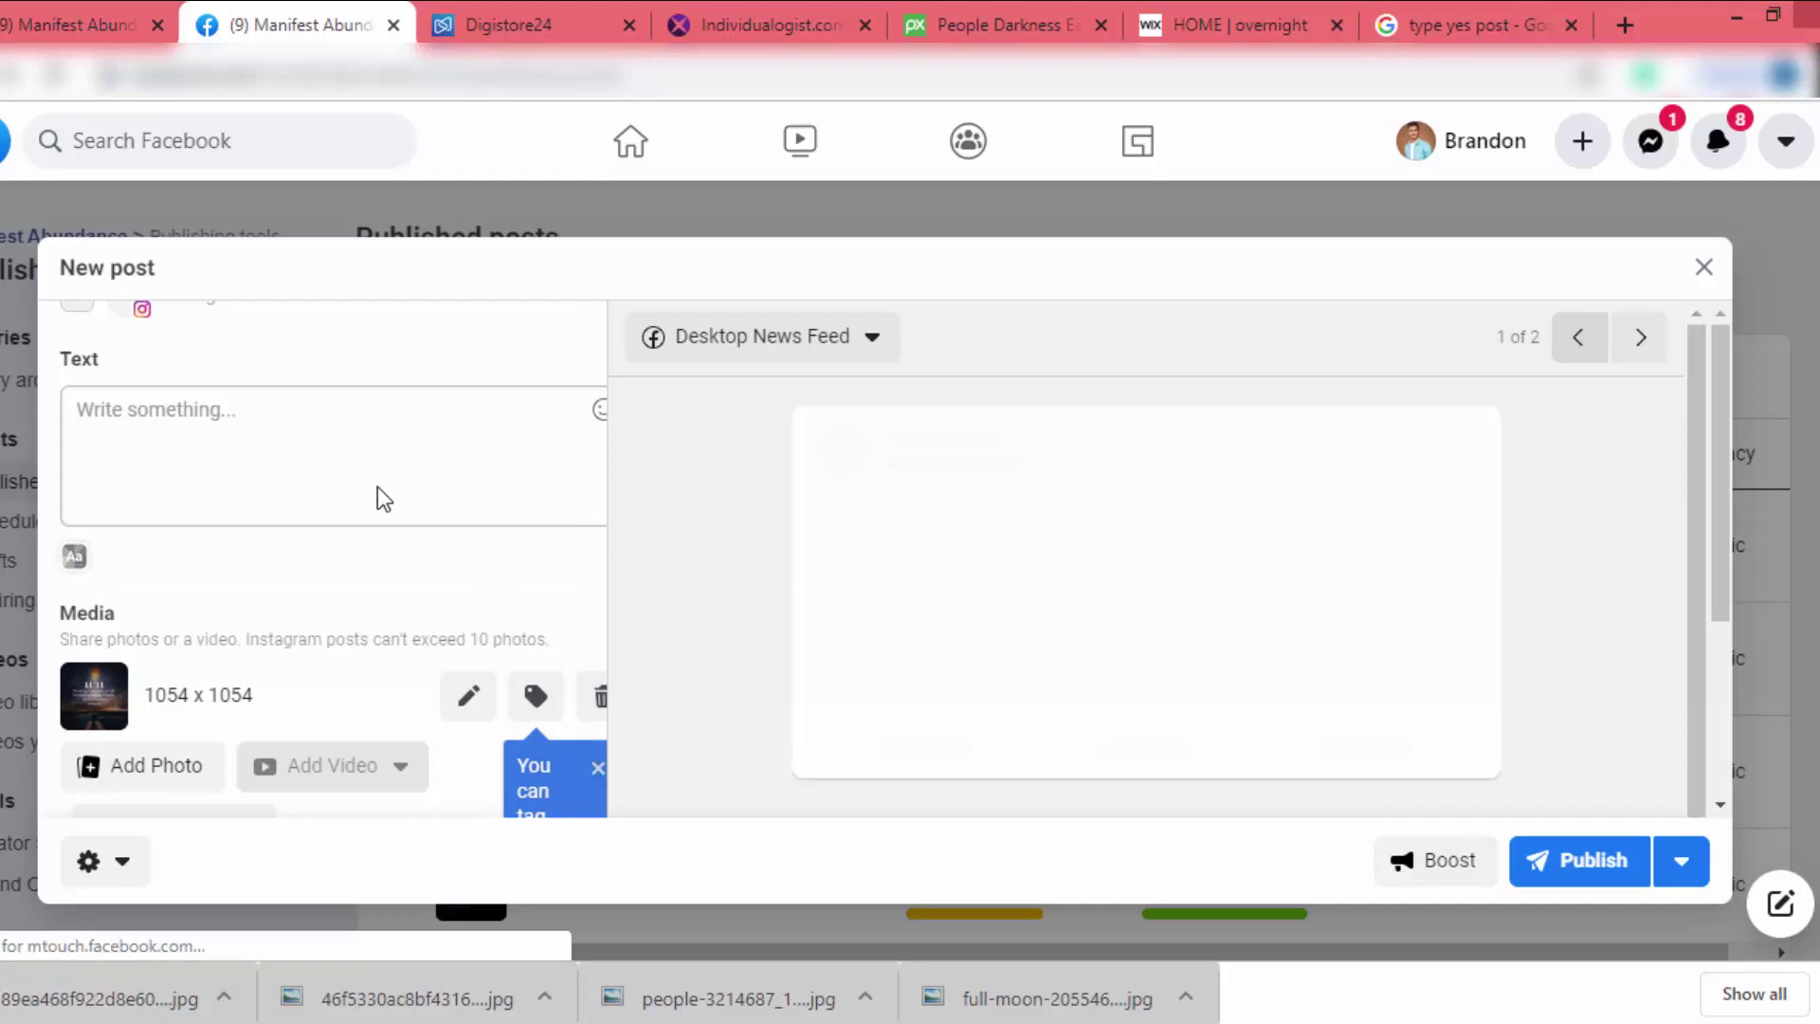
left_click(189, 438)
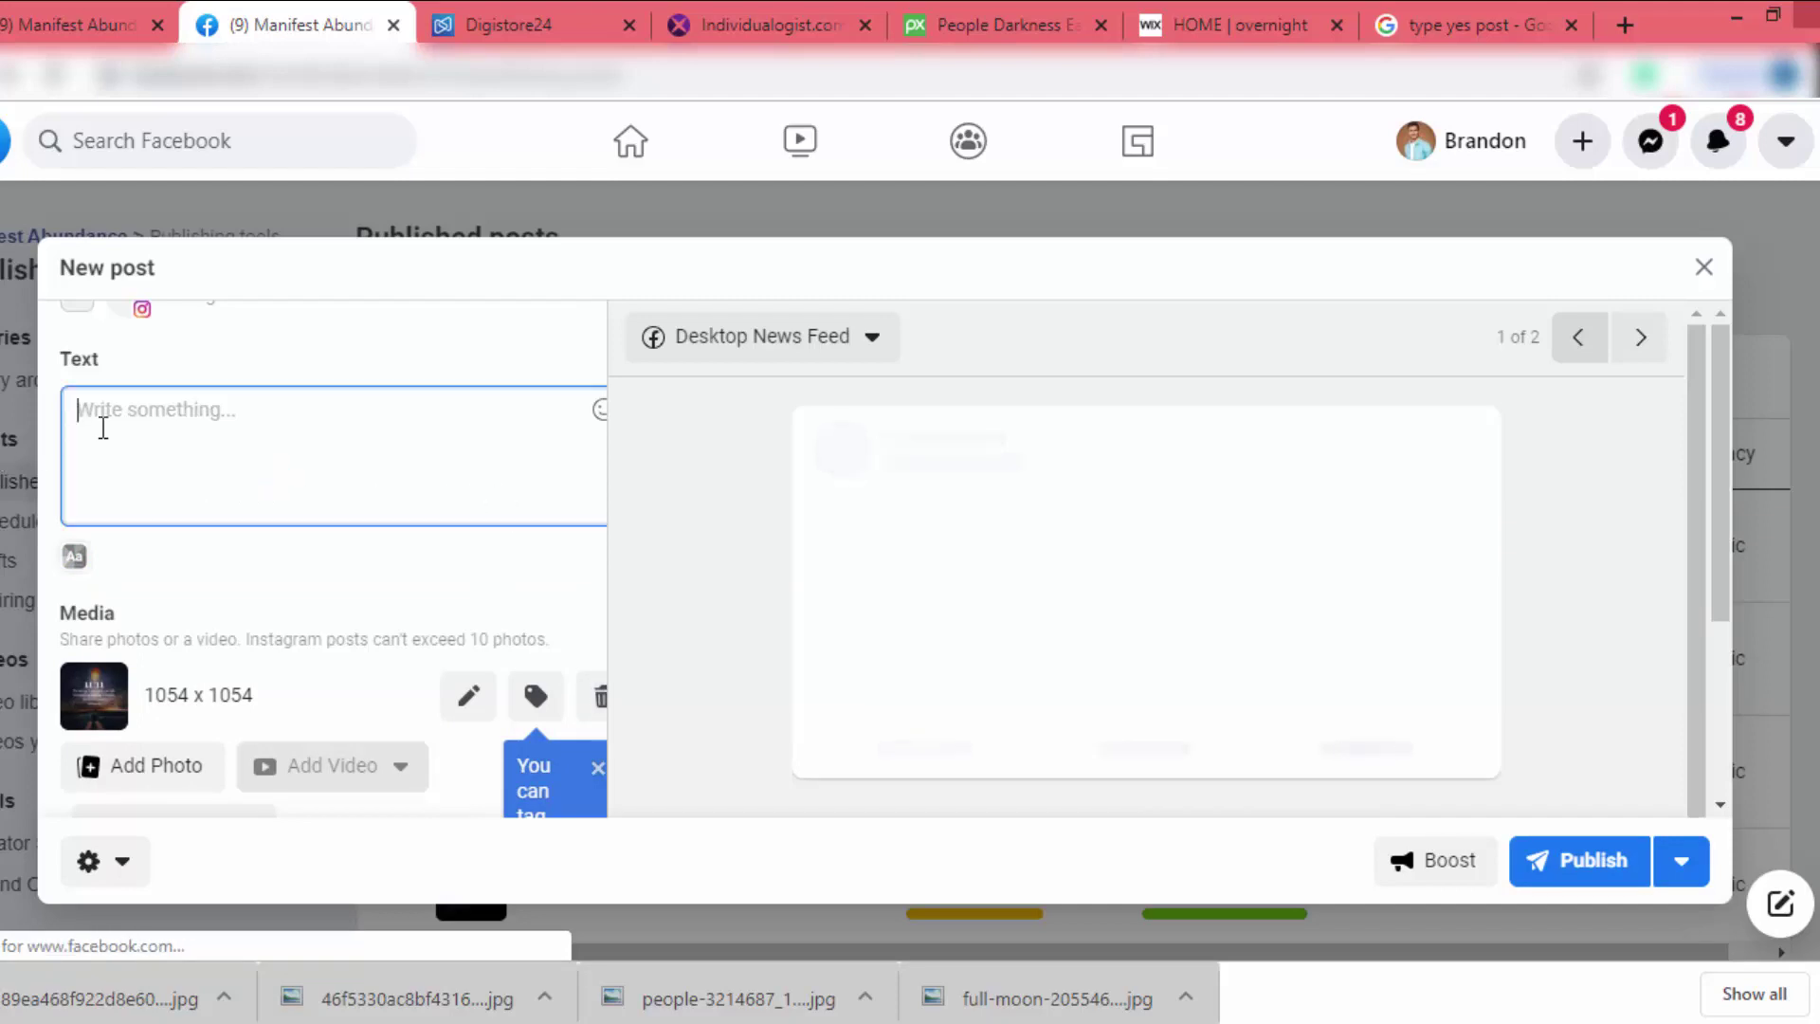
Schedule the "11:11" post for 7 June 2021 at 07:16 AM and check the list of scheduled posts
left_click(1683, 863)
left_click(1640, 795)
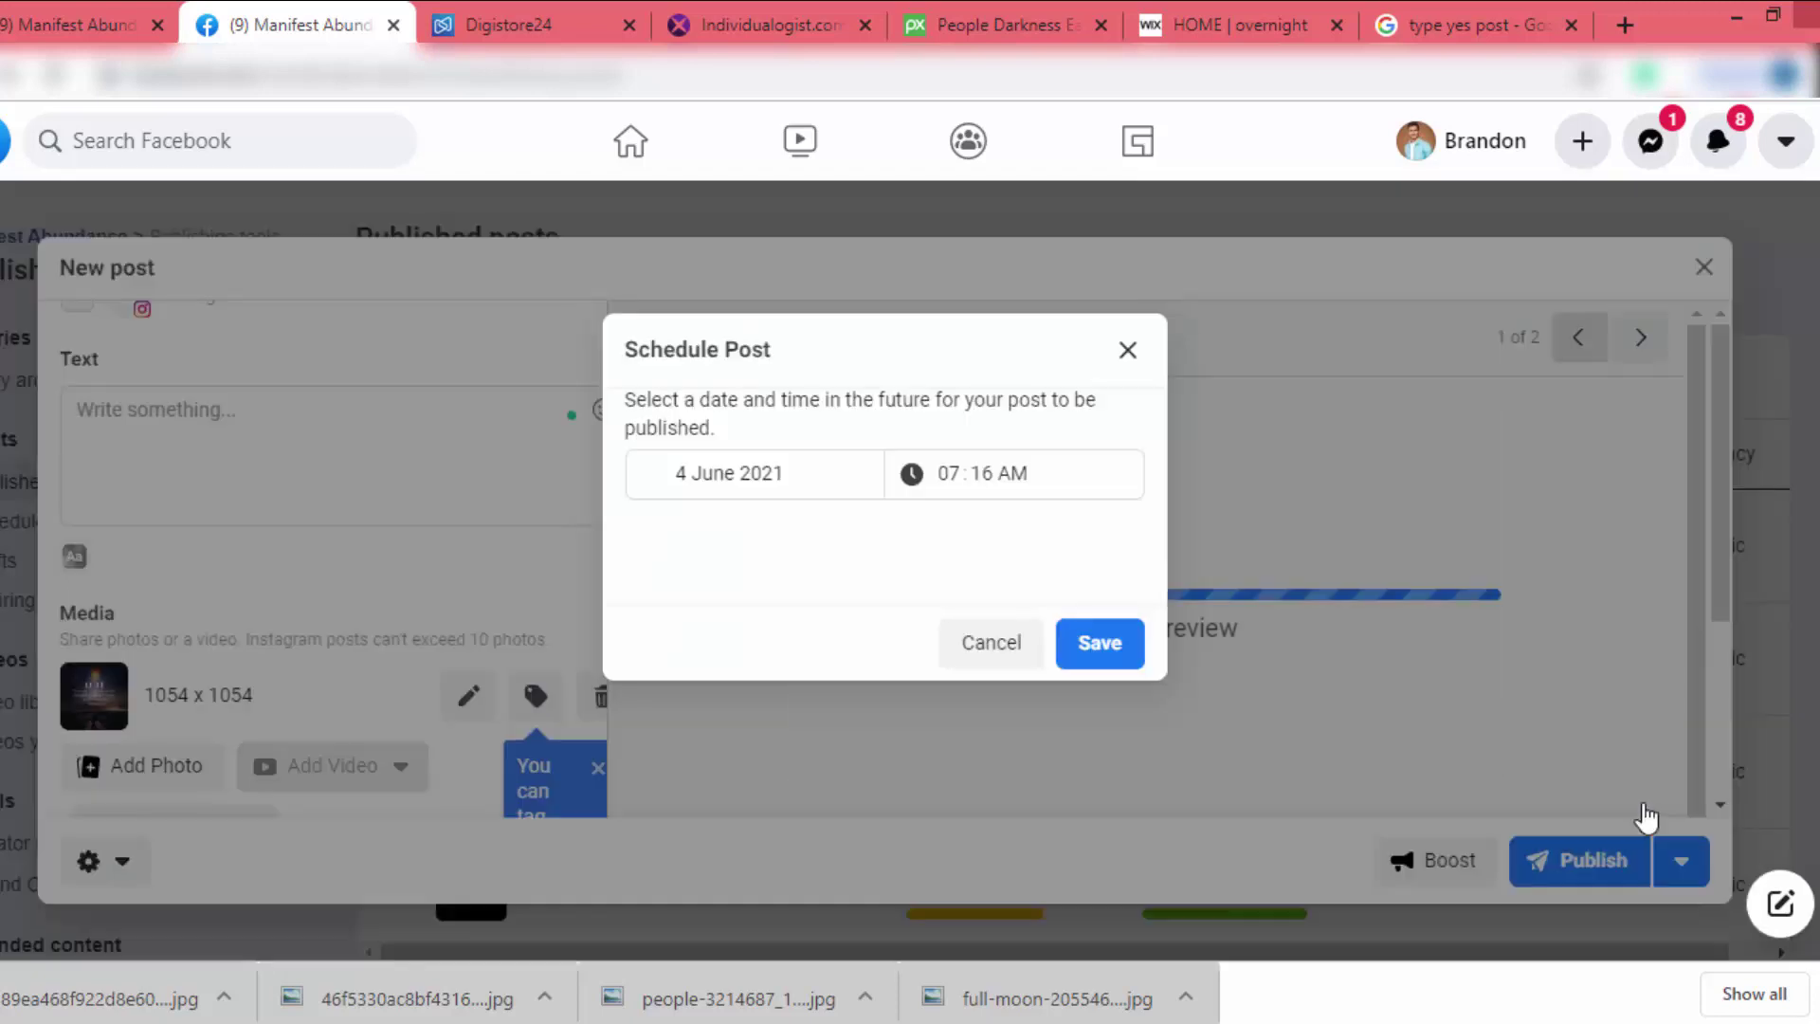
left_click(720, 479)
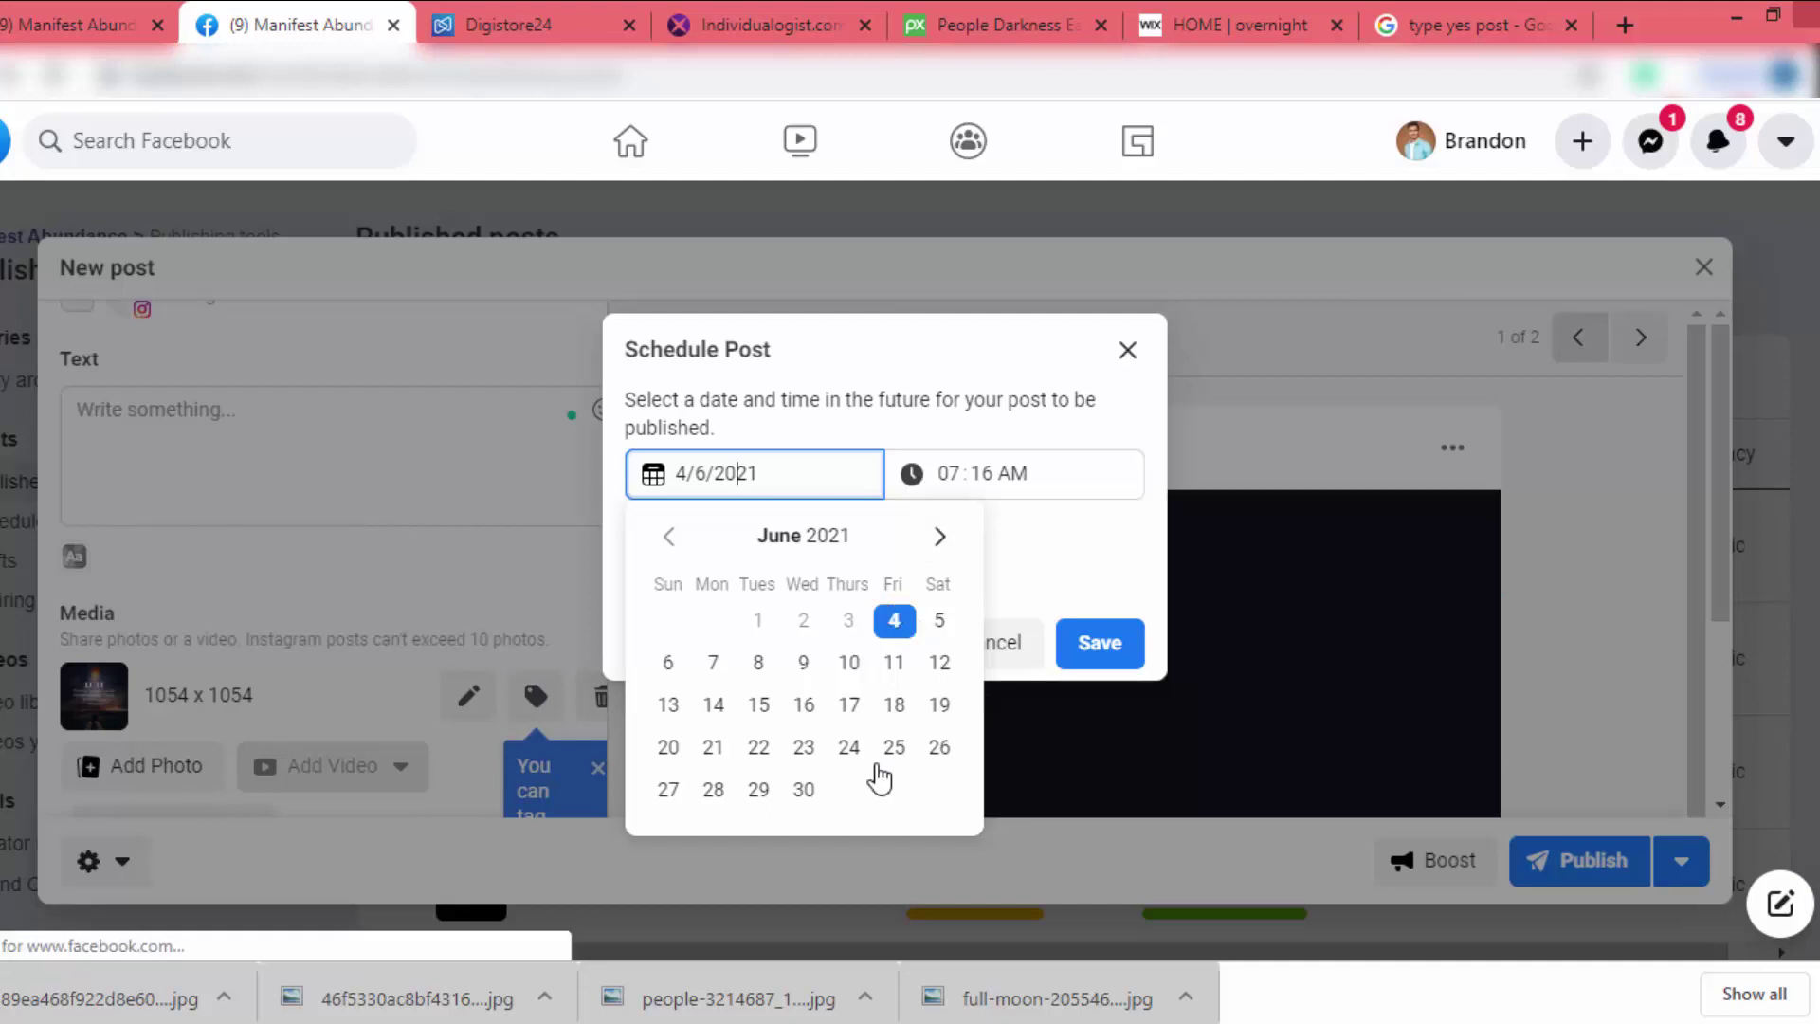
left_click(949, 474)
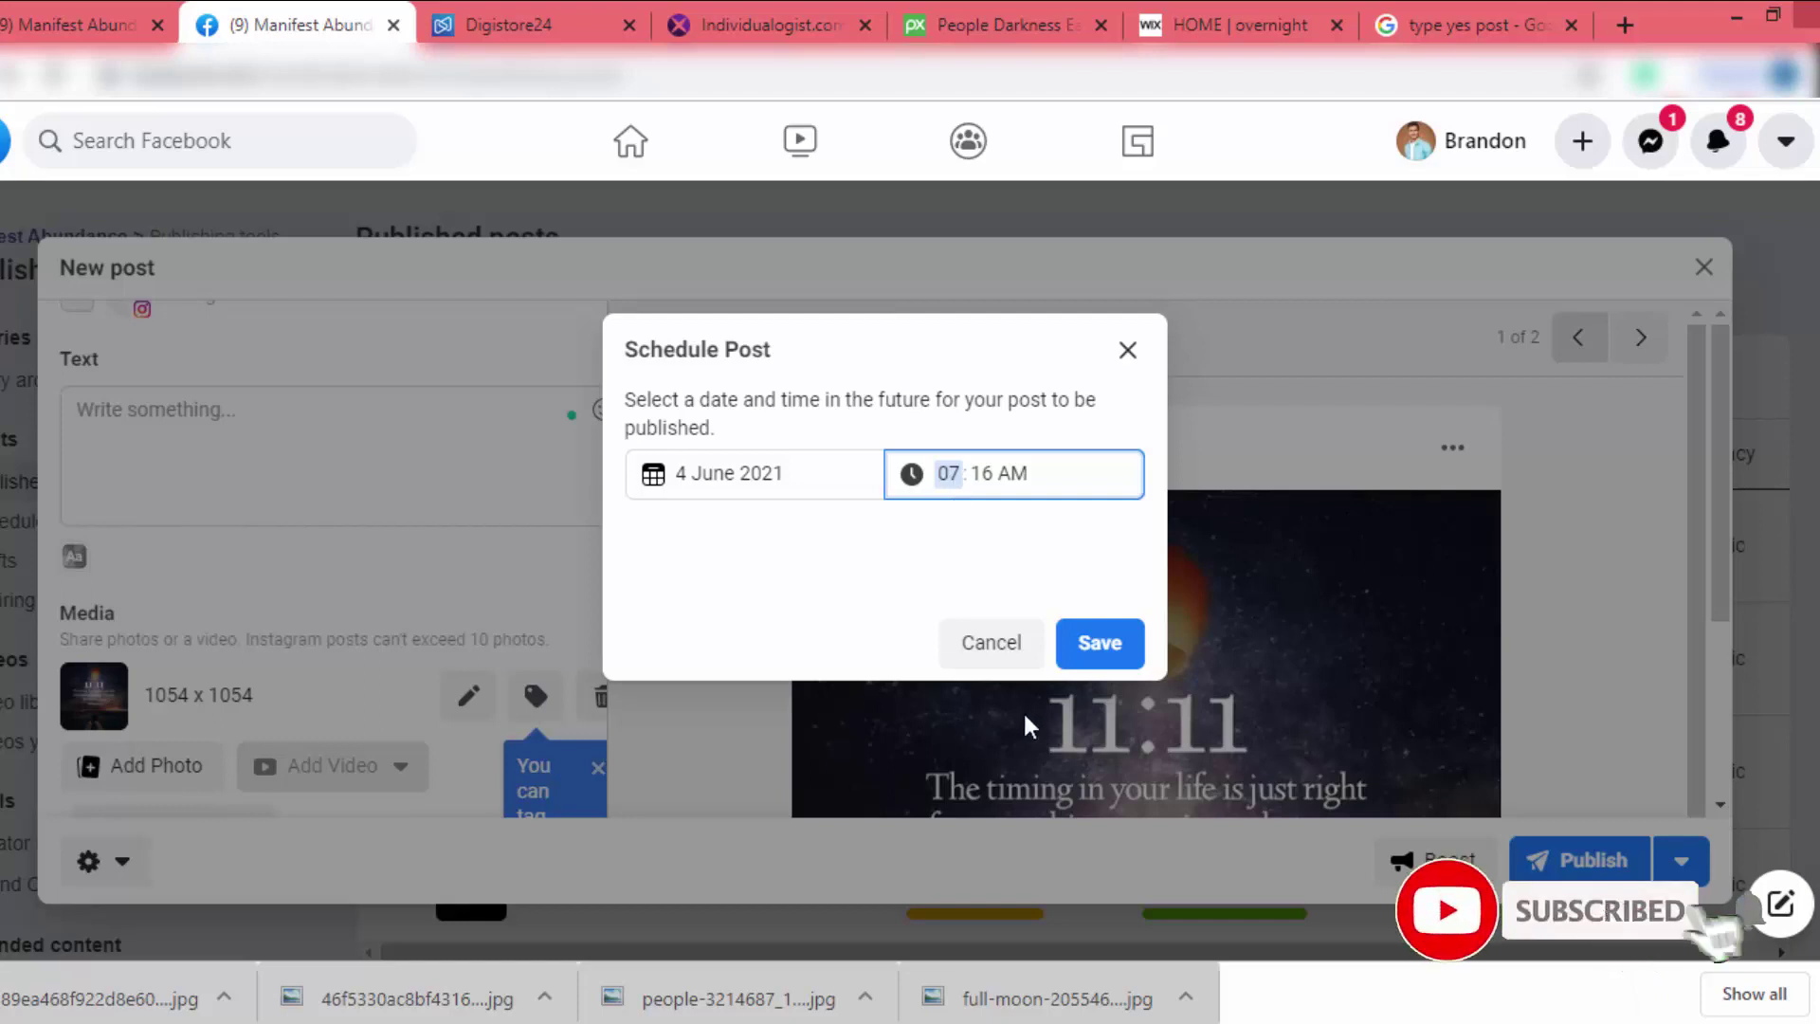
left_click(865, 473)
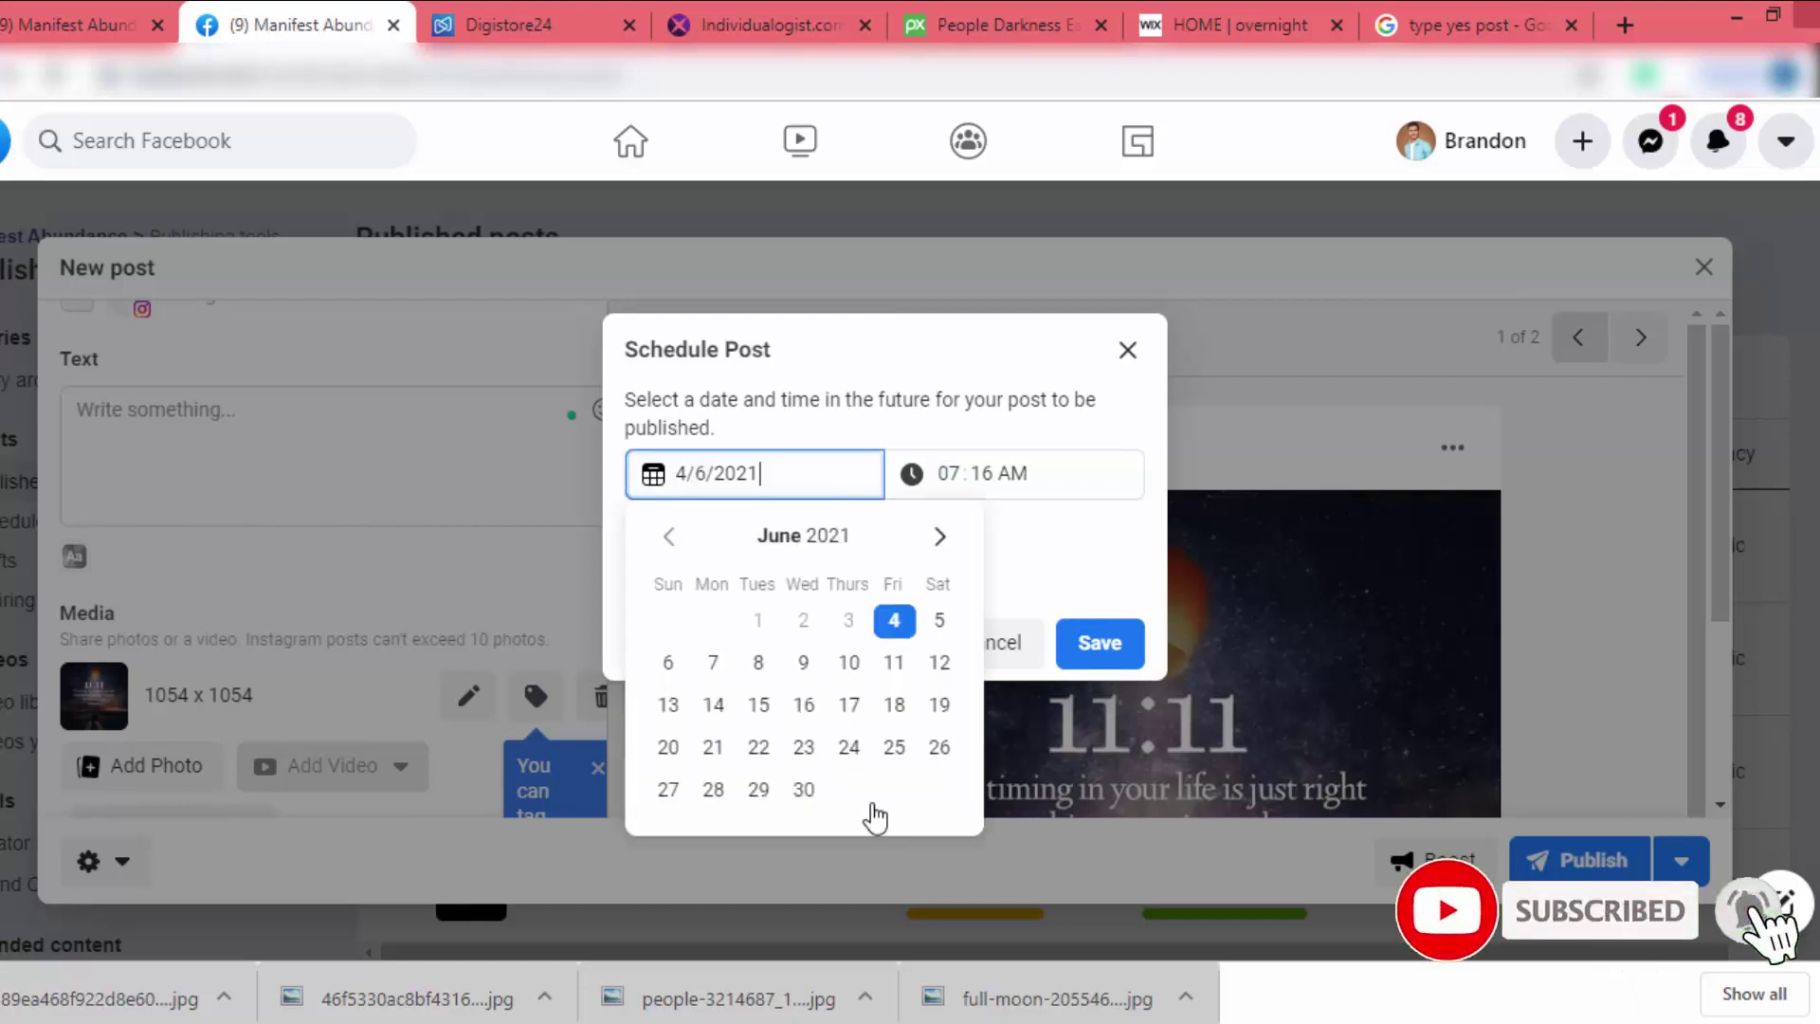
left_click(721, 671)
left_click(1081, 654)
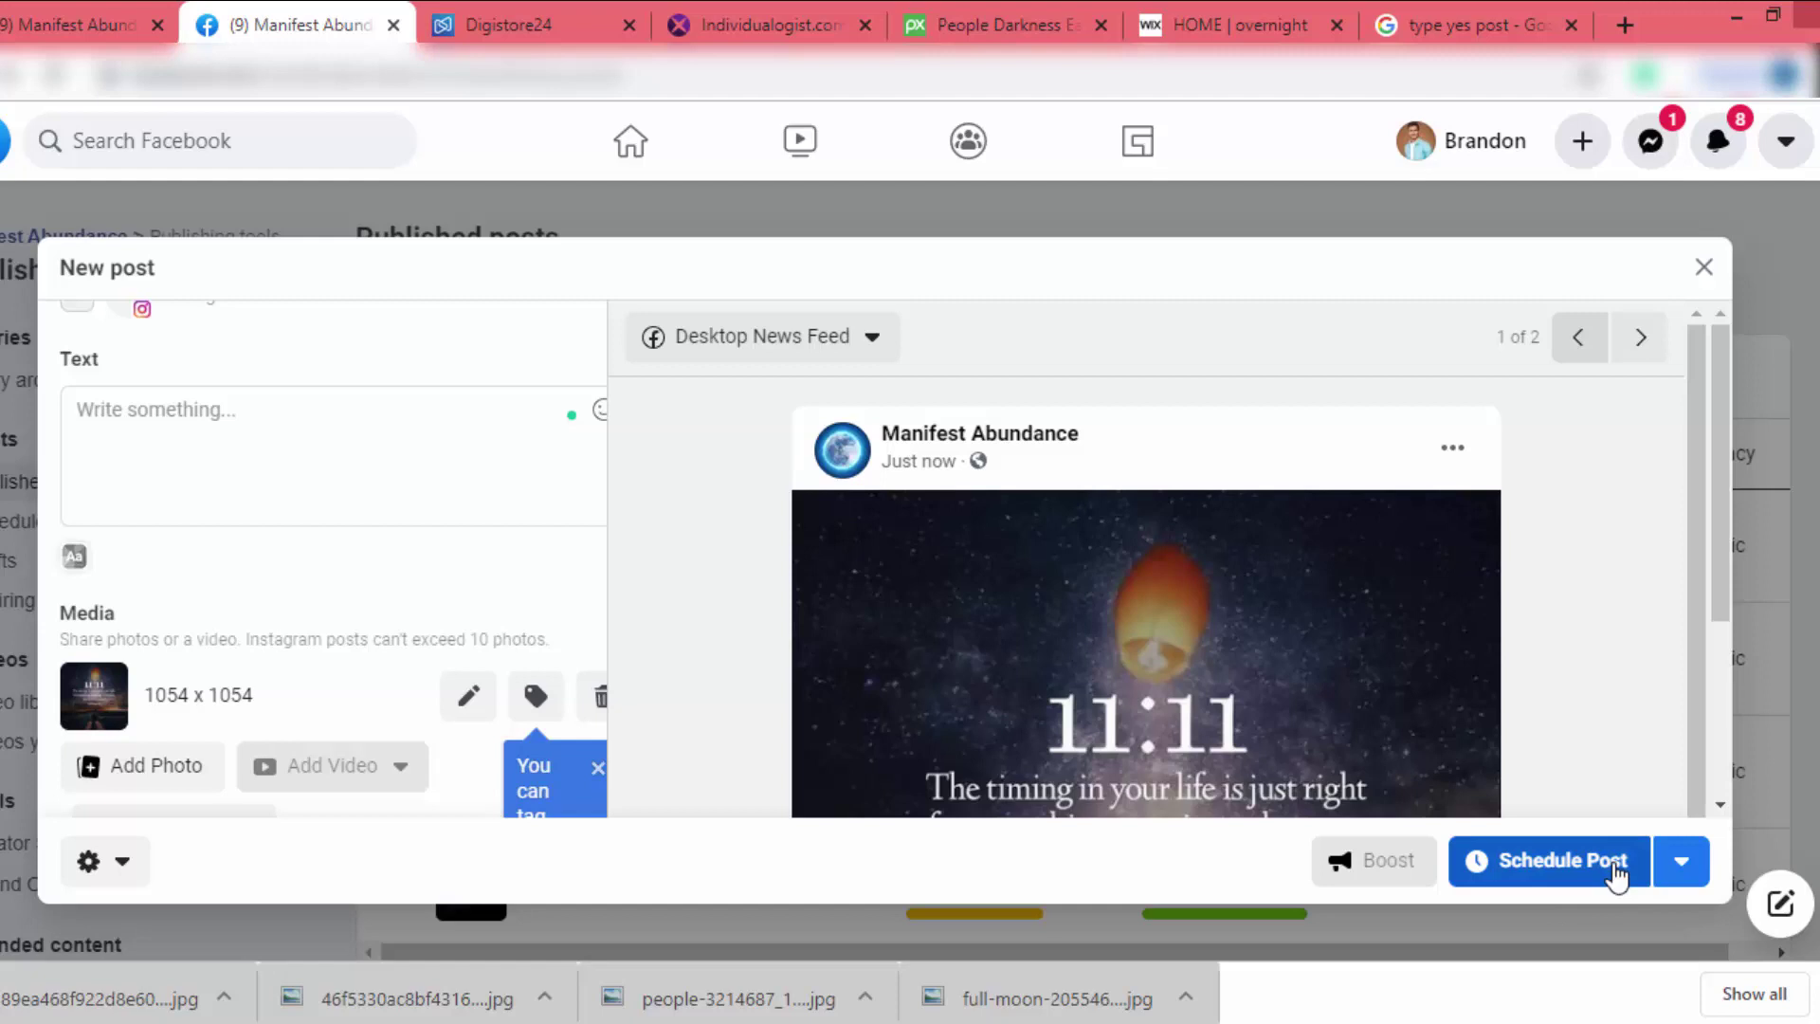
left_click(1560, 861)
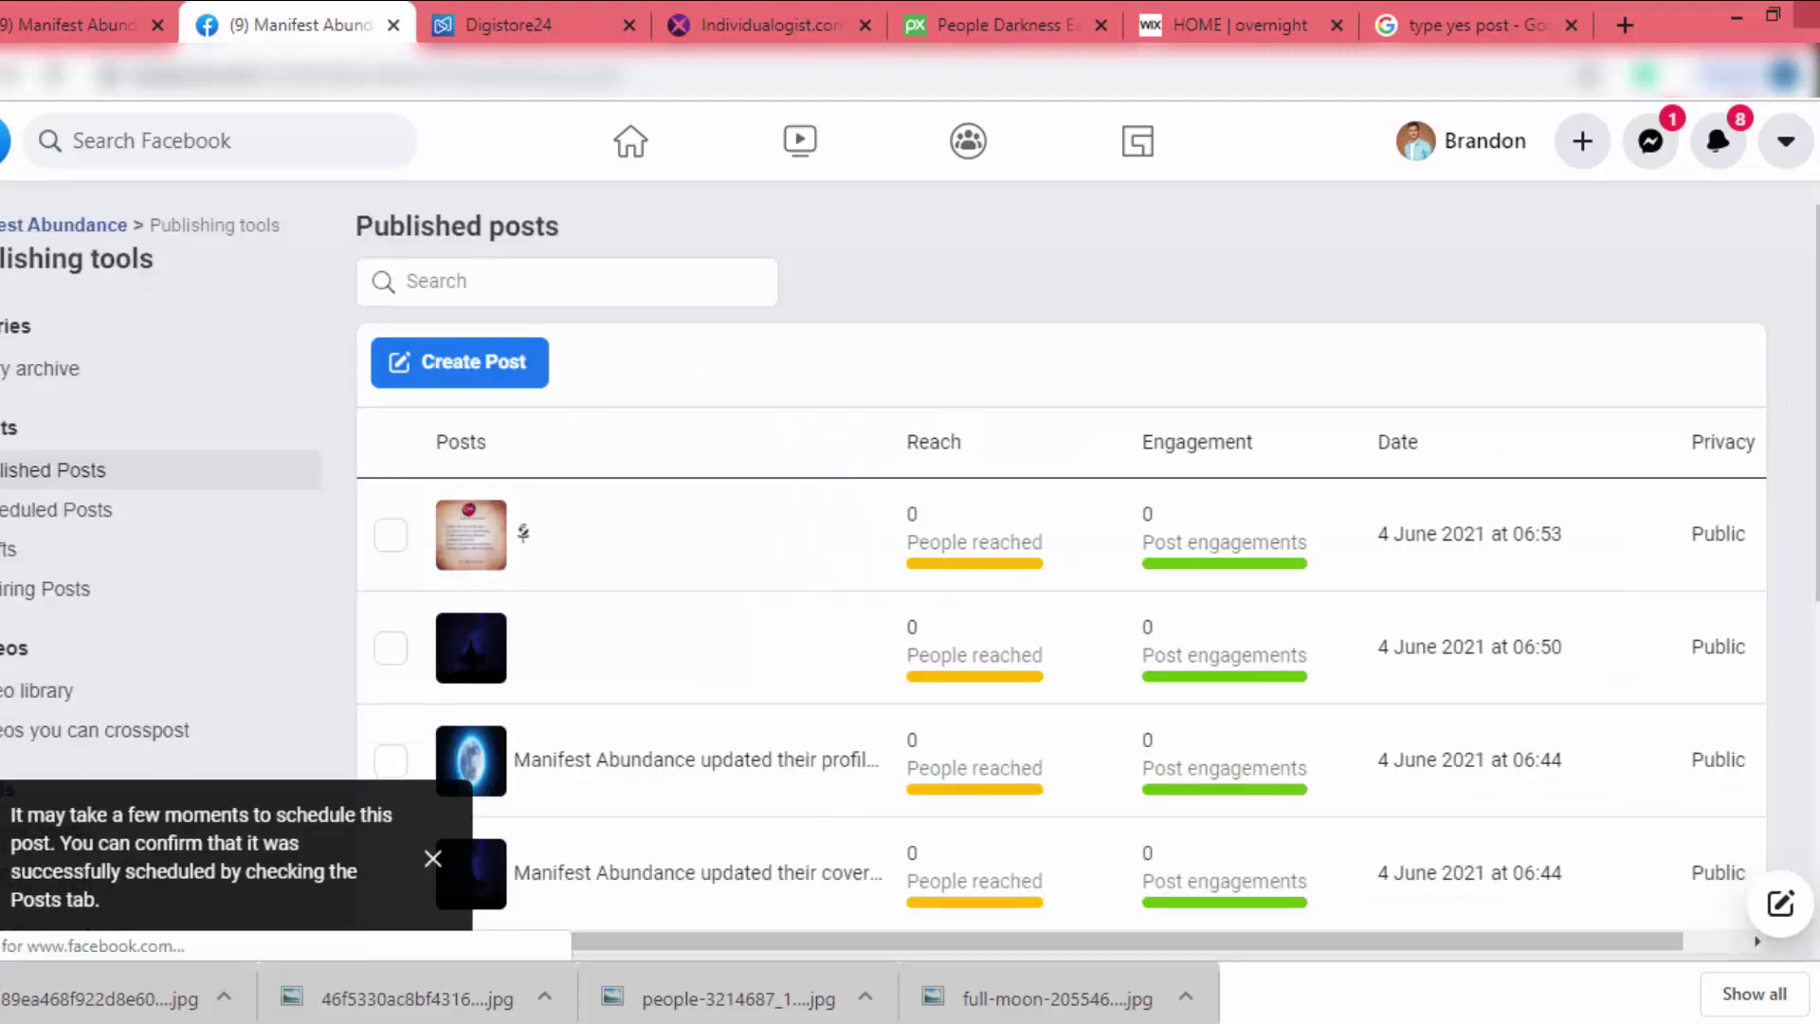
left_click(56, 510)
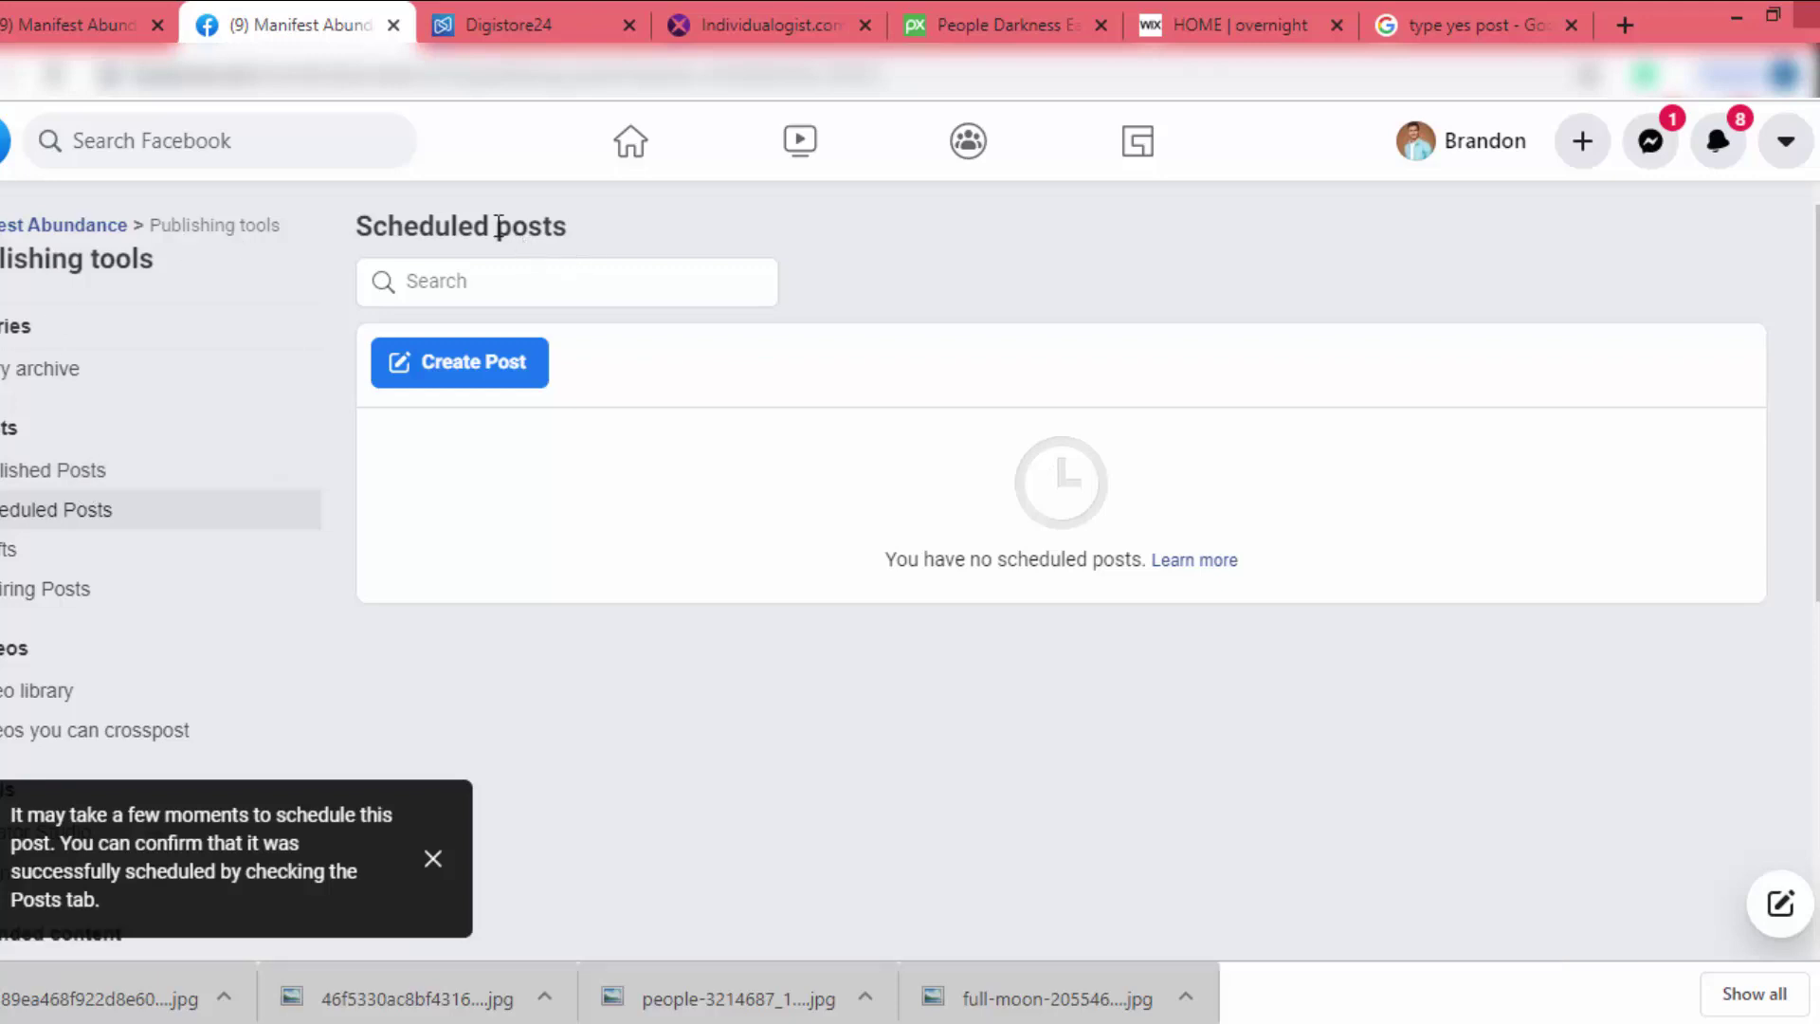
Return to the Manifest Abundance Page and review its cover, header, Learn More button and published posts
left_click(72, 17)
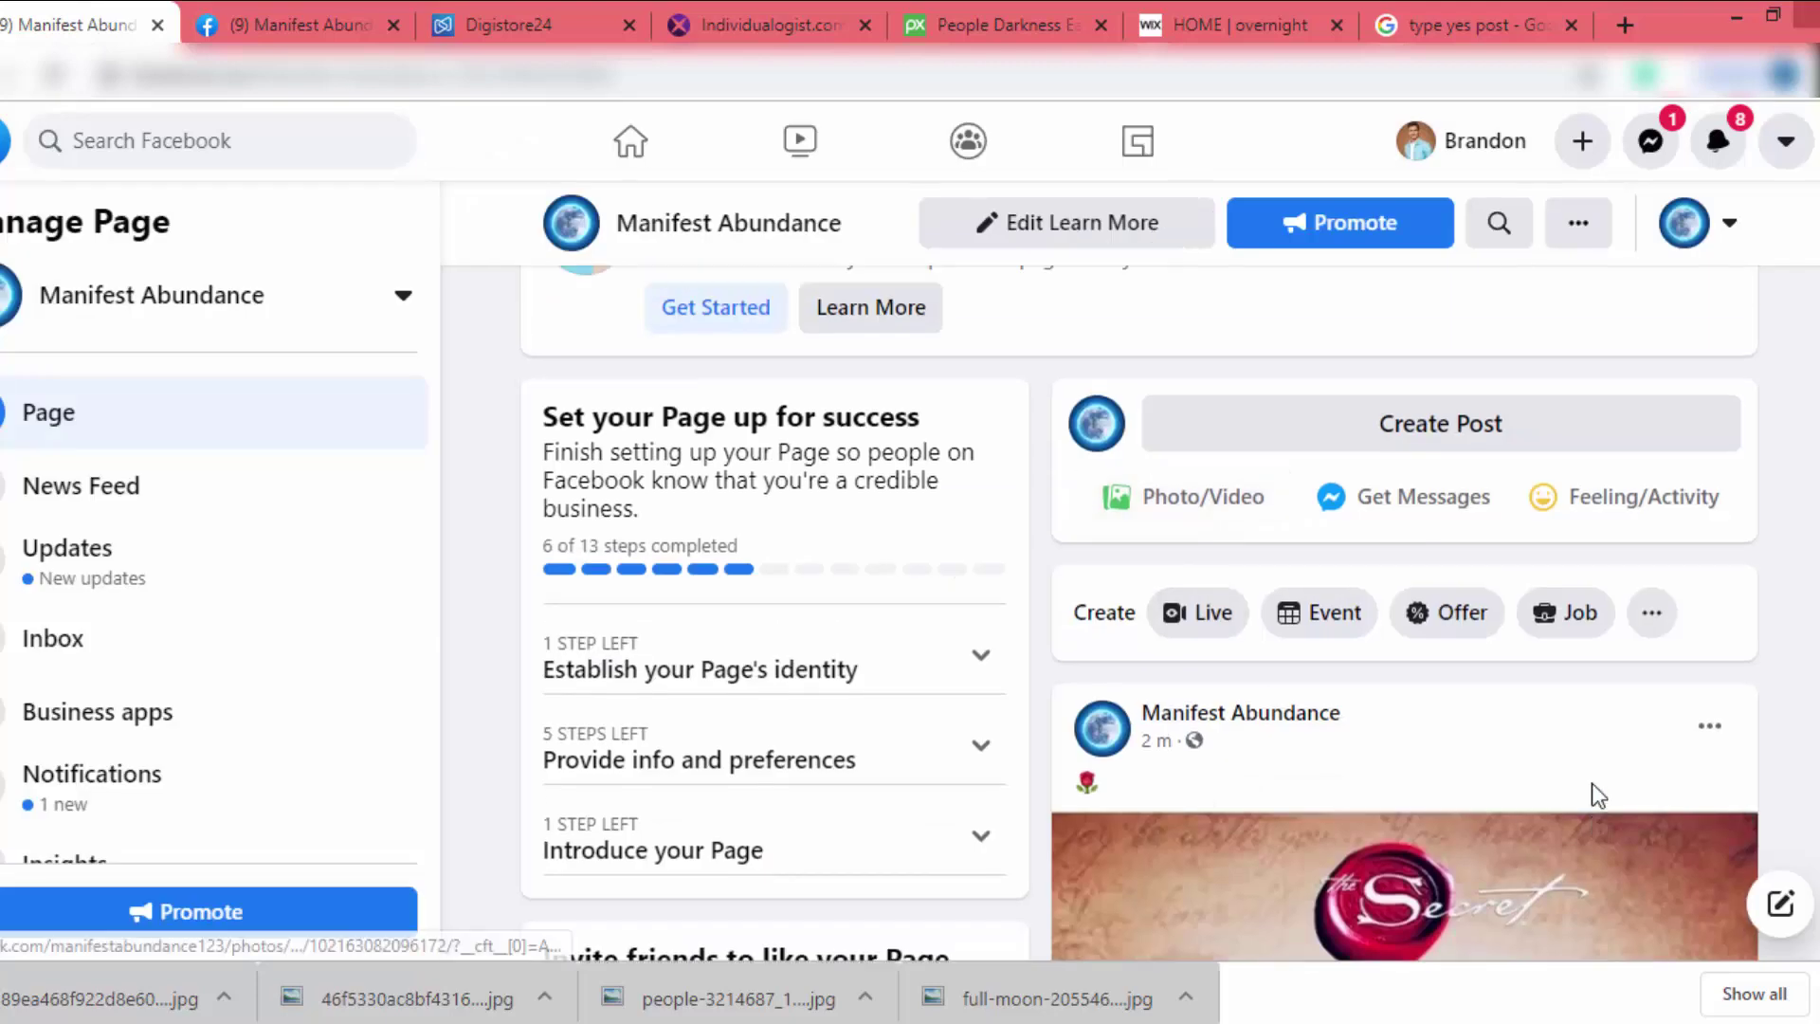
scroll(1604, 765, "down", 4)
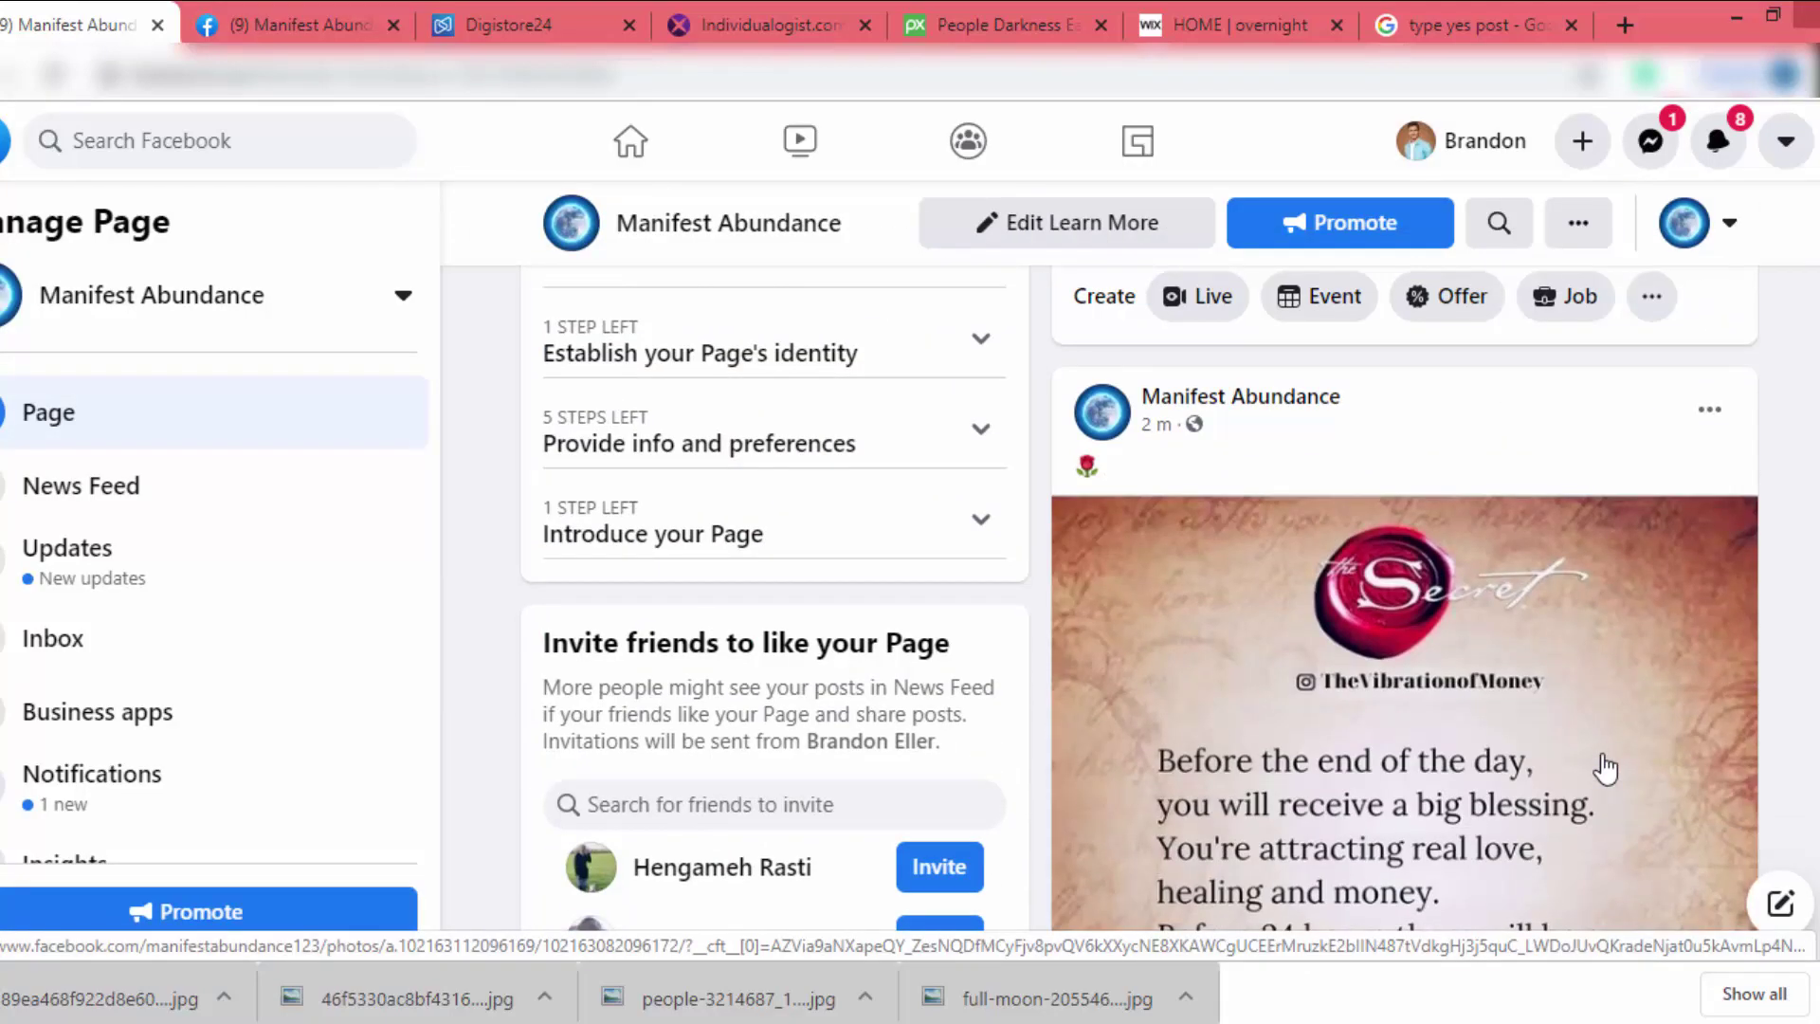
scroll(1081, 545, "up", 6)
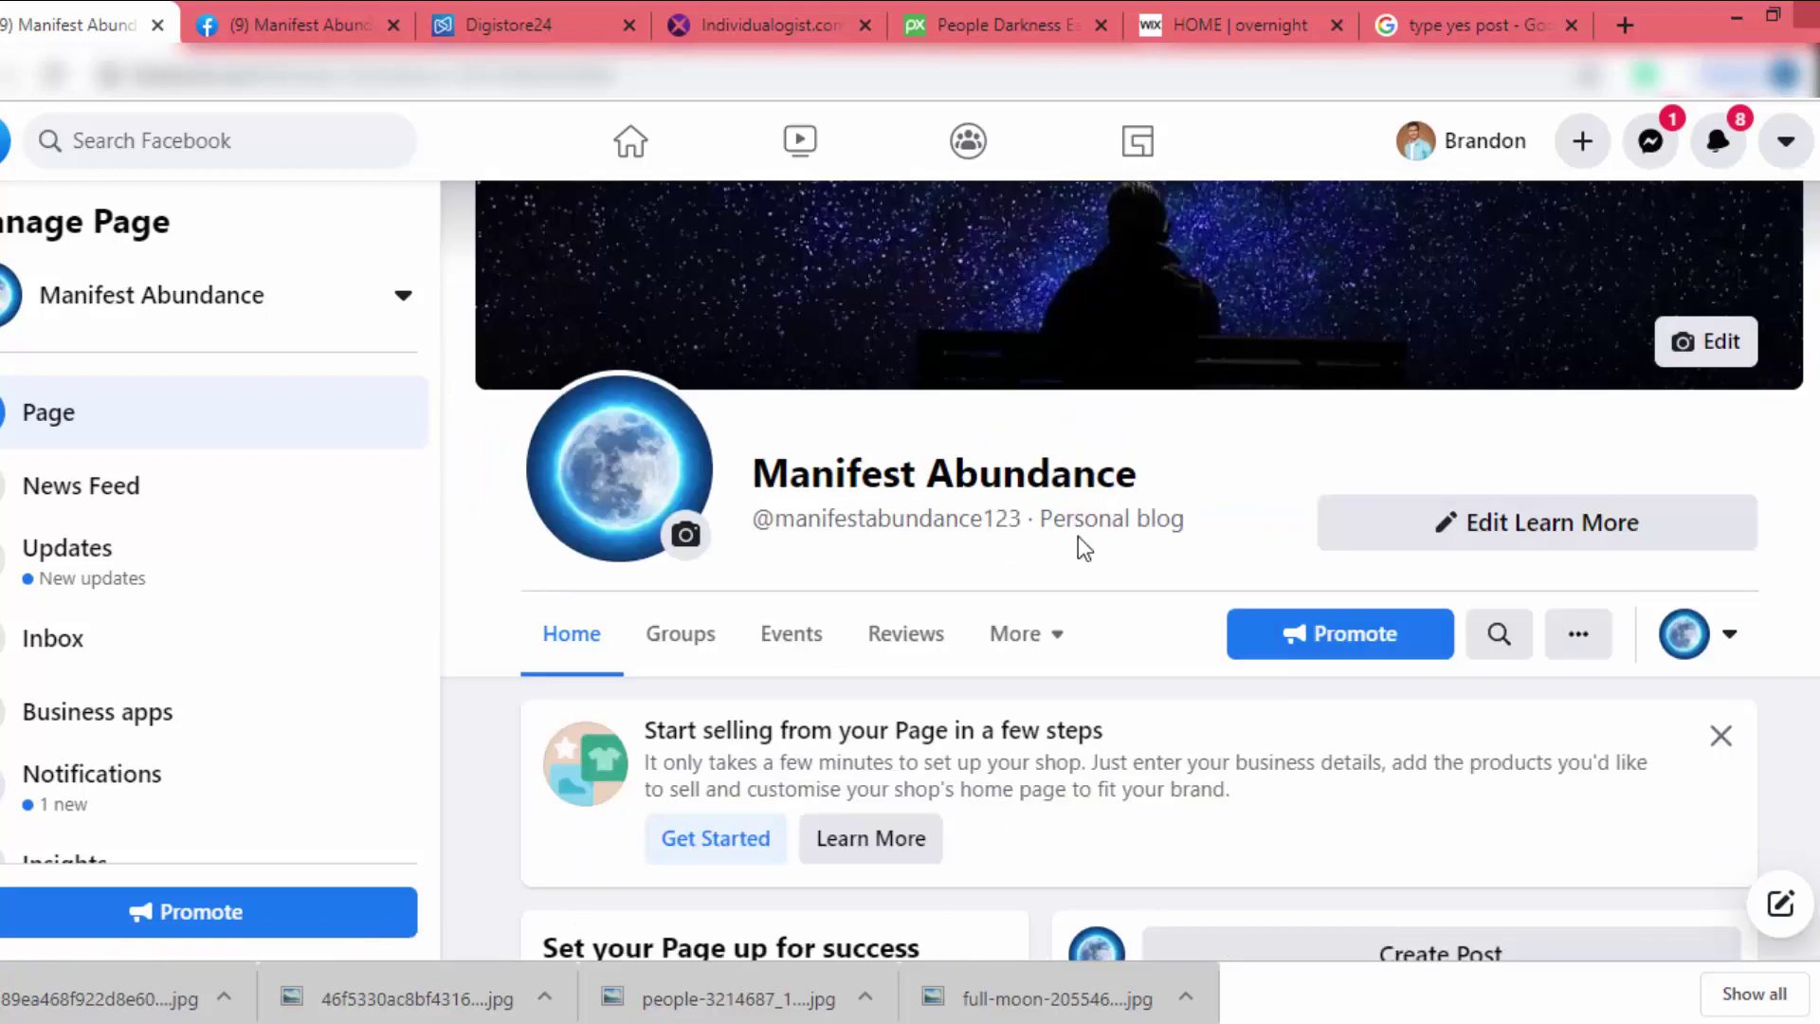
scroll(1078, 537, "down", 10)
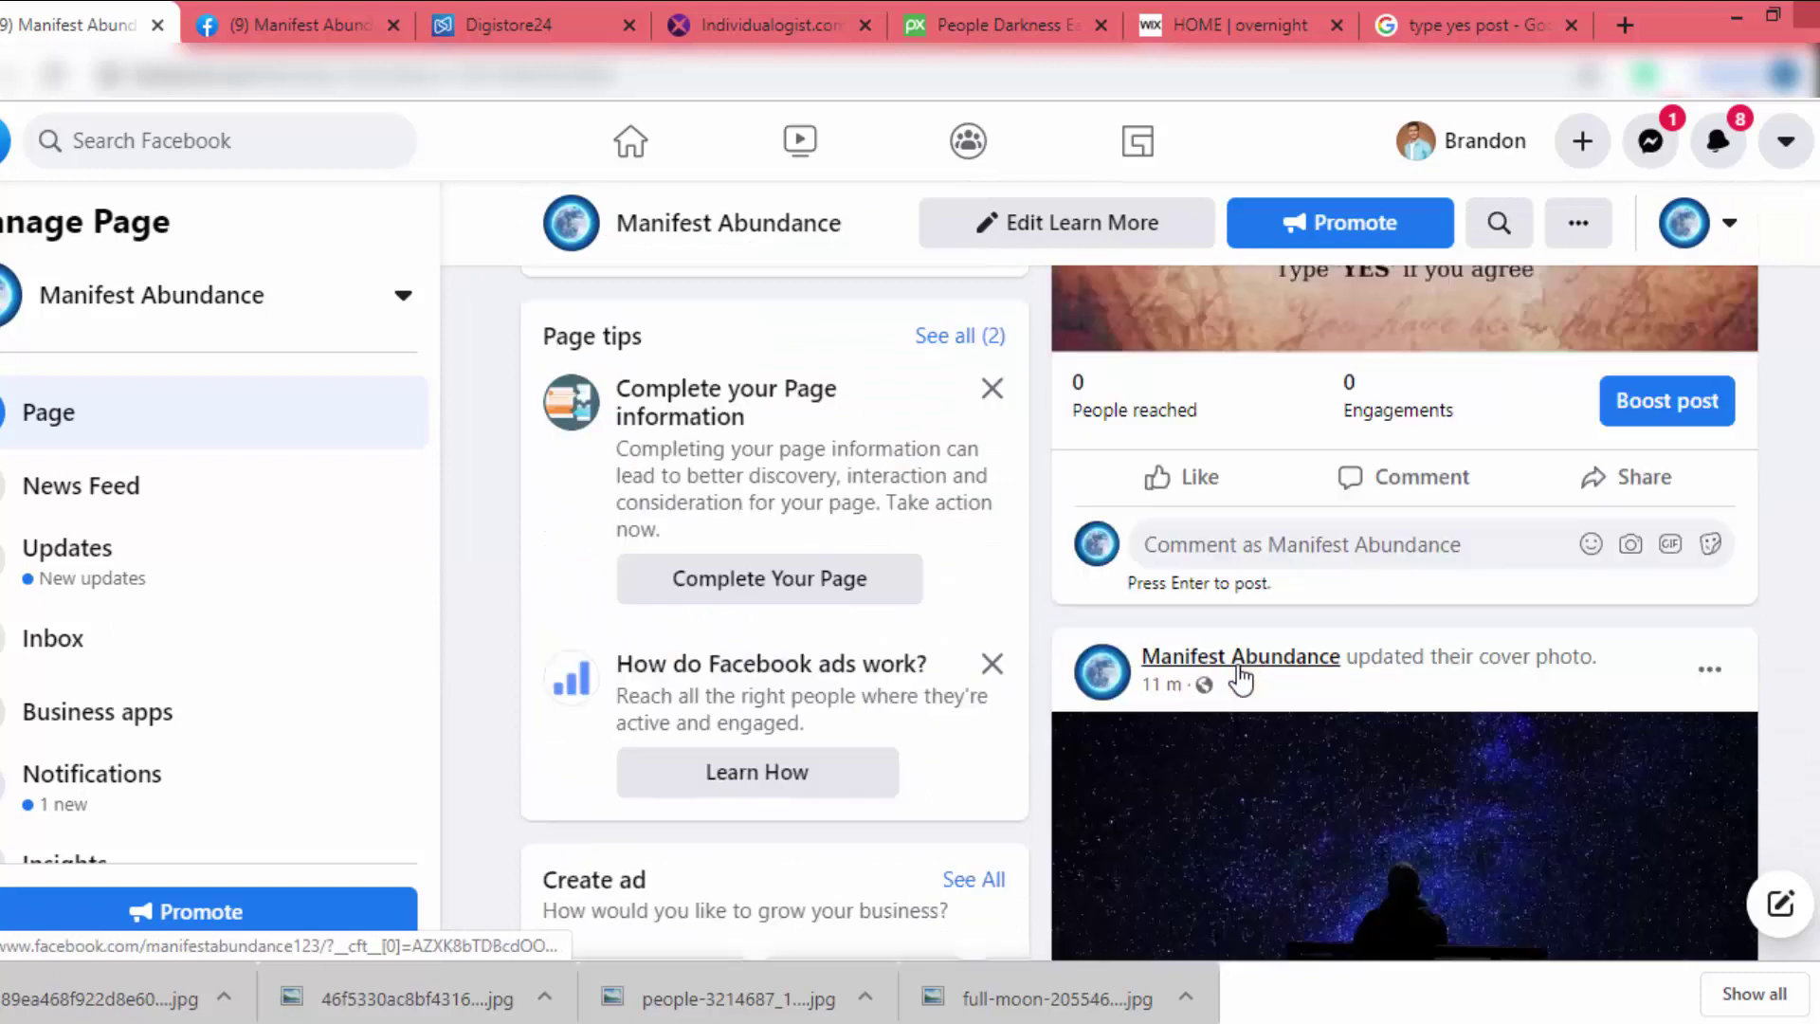
scroll(1241, 679, "up", 10)
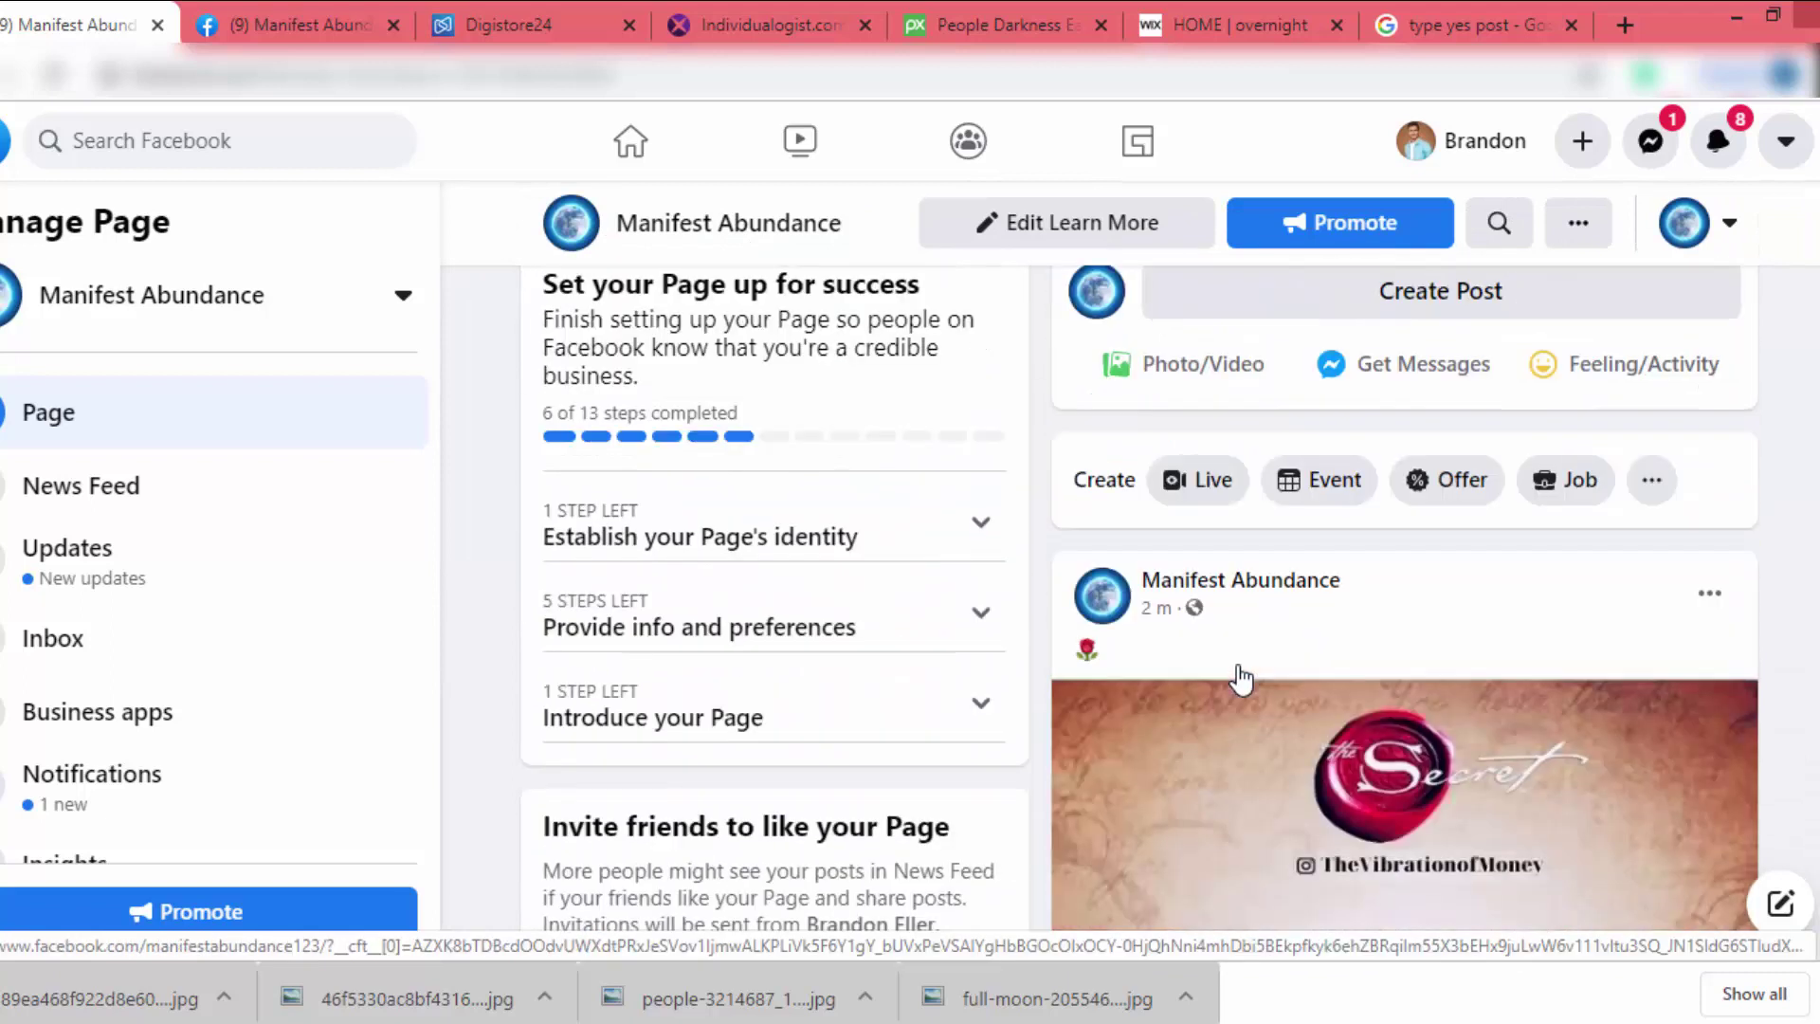
scroll(1241, 678, "up", 4)
scroll(1241, 679, "up", 2)
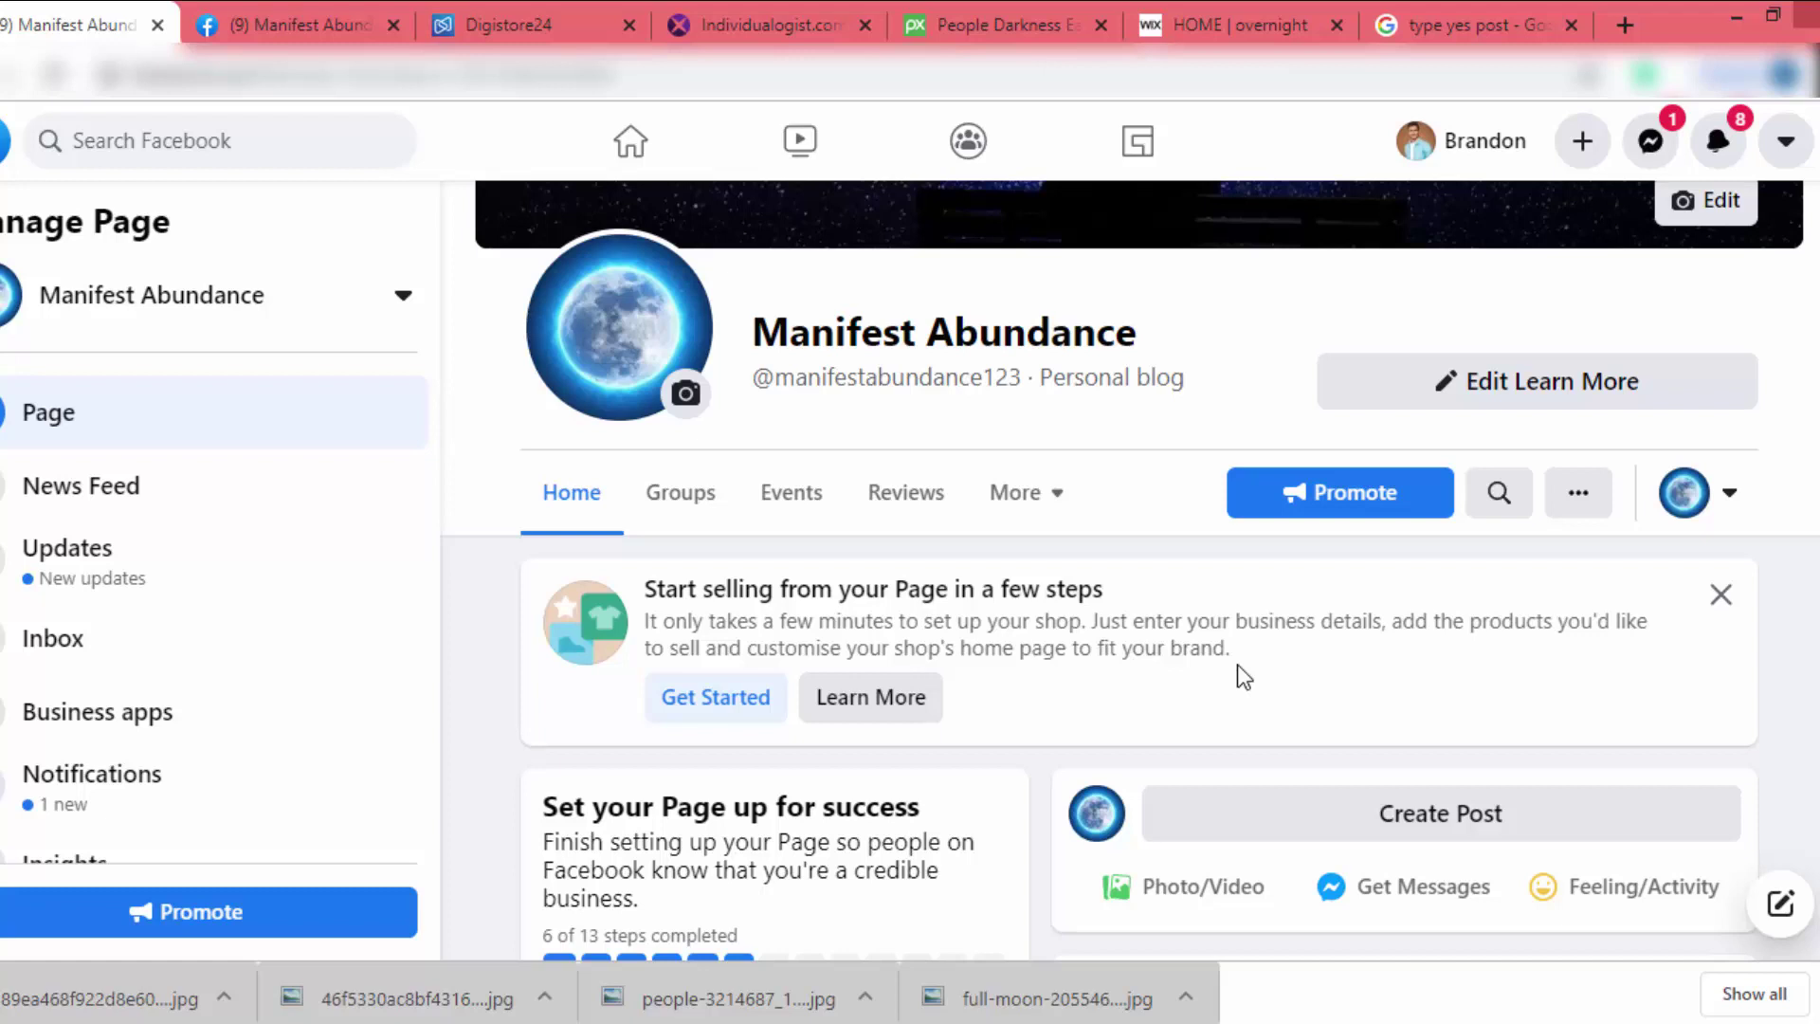
scroll(1237, 663, "up", 3)
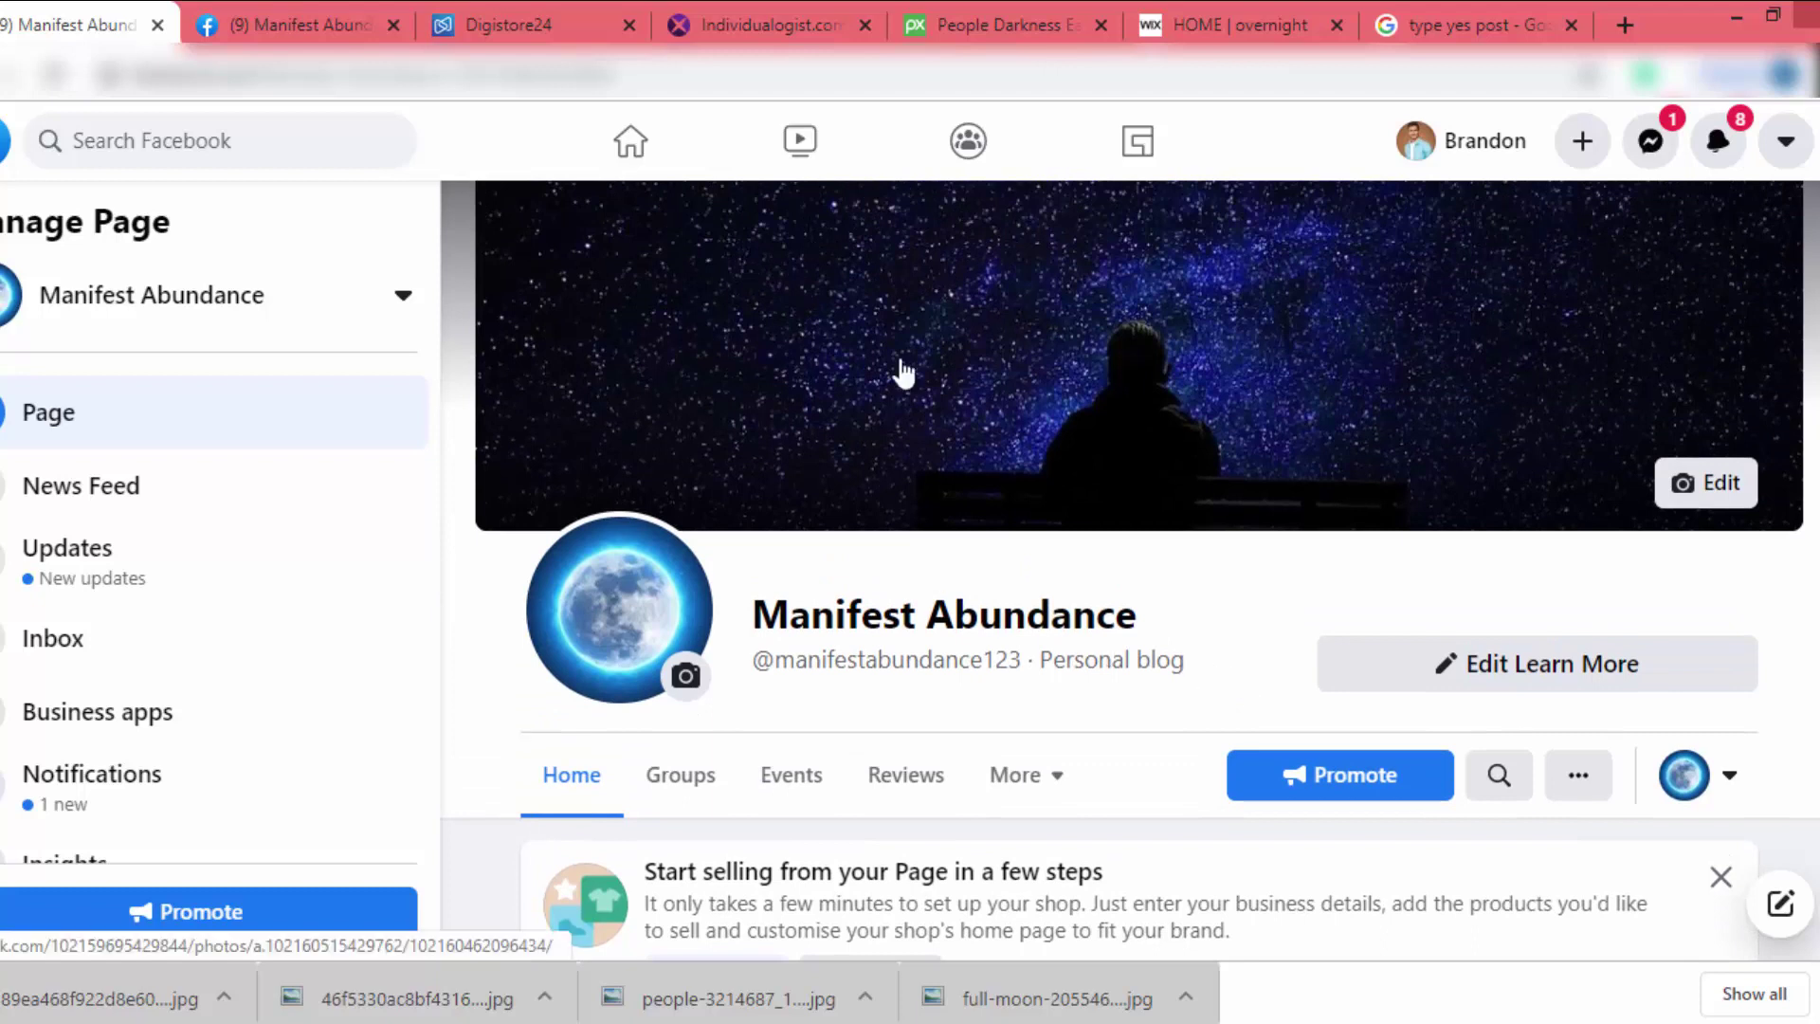
scroll(902, 373, "up", 2)
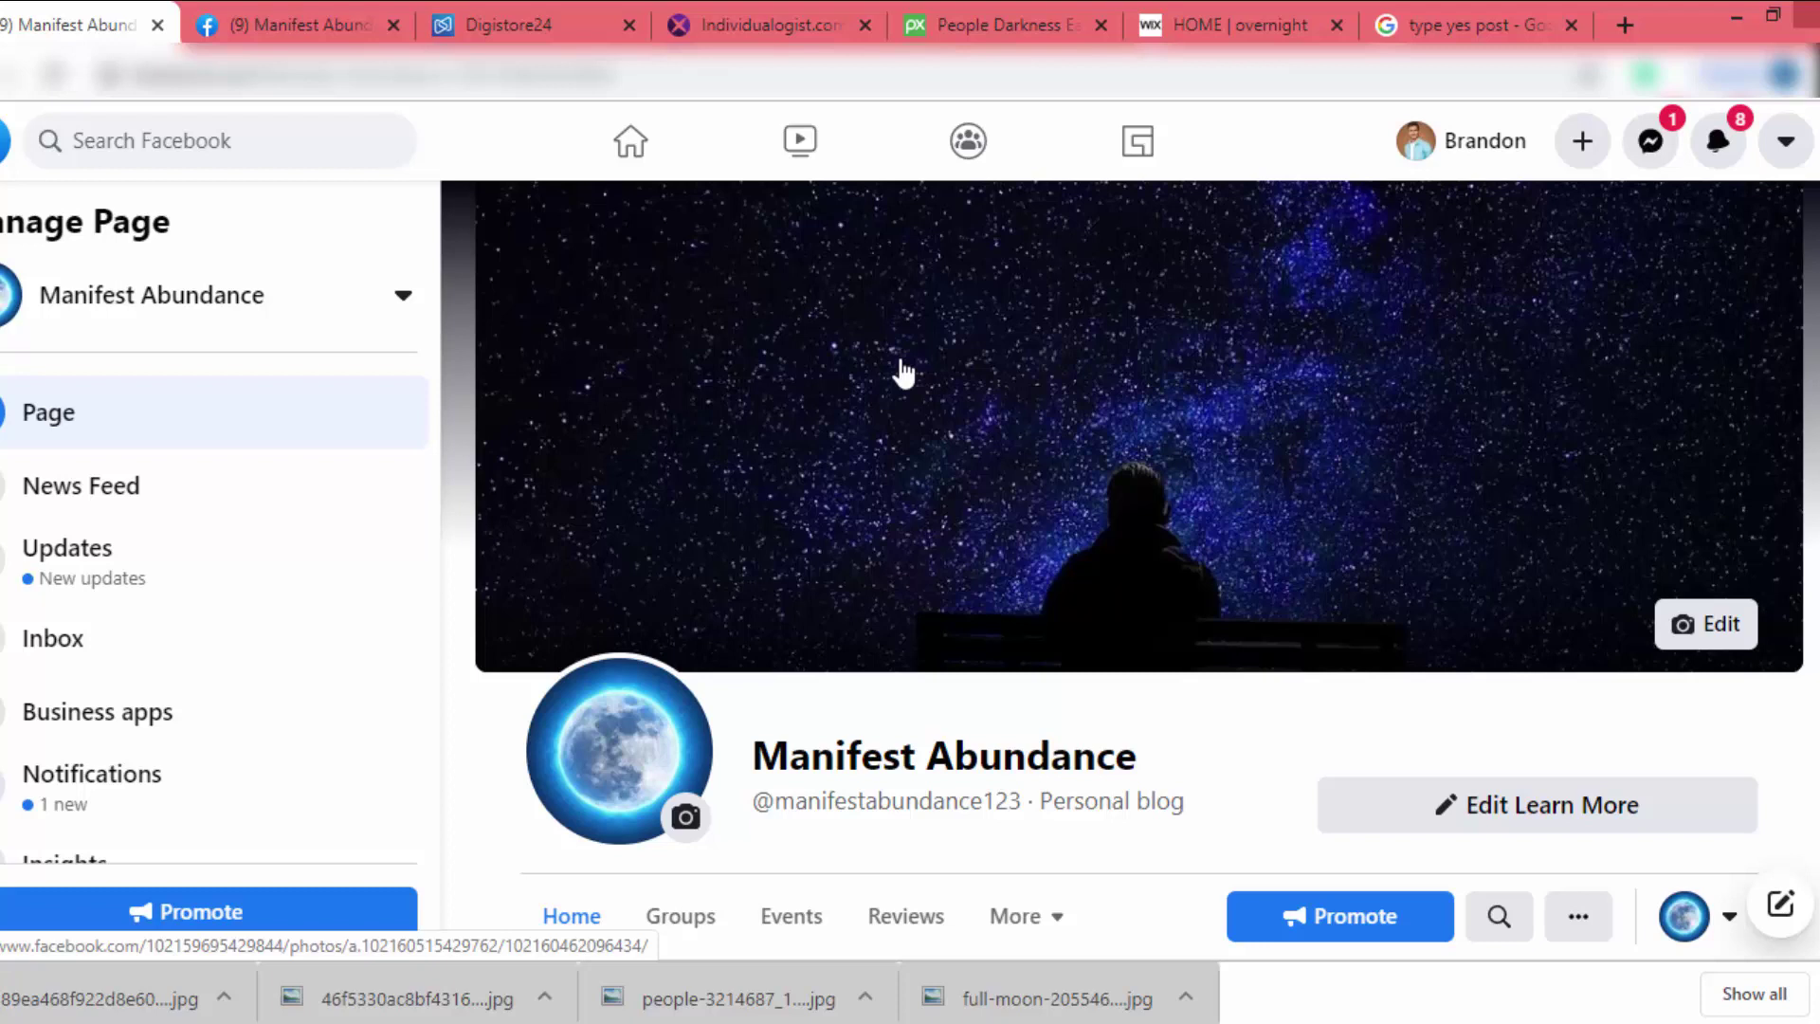
scroll(902, 371, "down", 10)
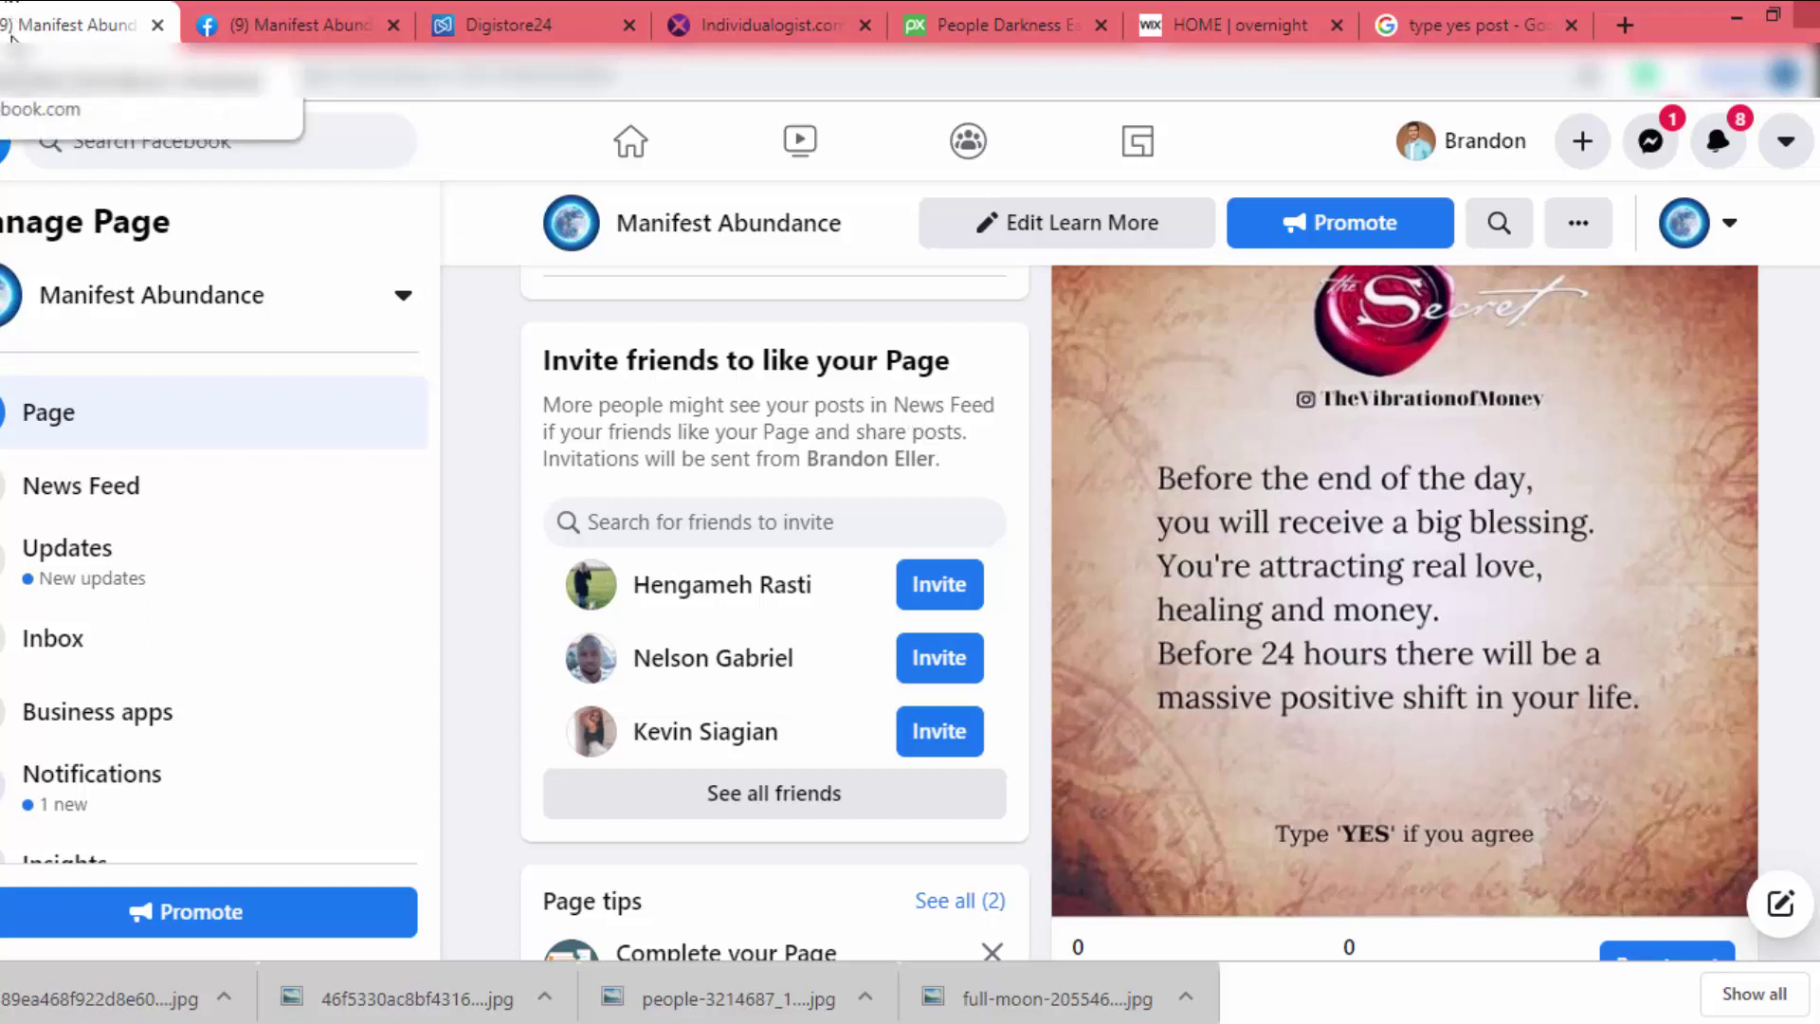
Search Facebook groups for "law of attraction" and limit the results to groups
left_click(38, 484)
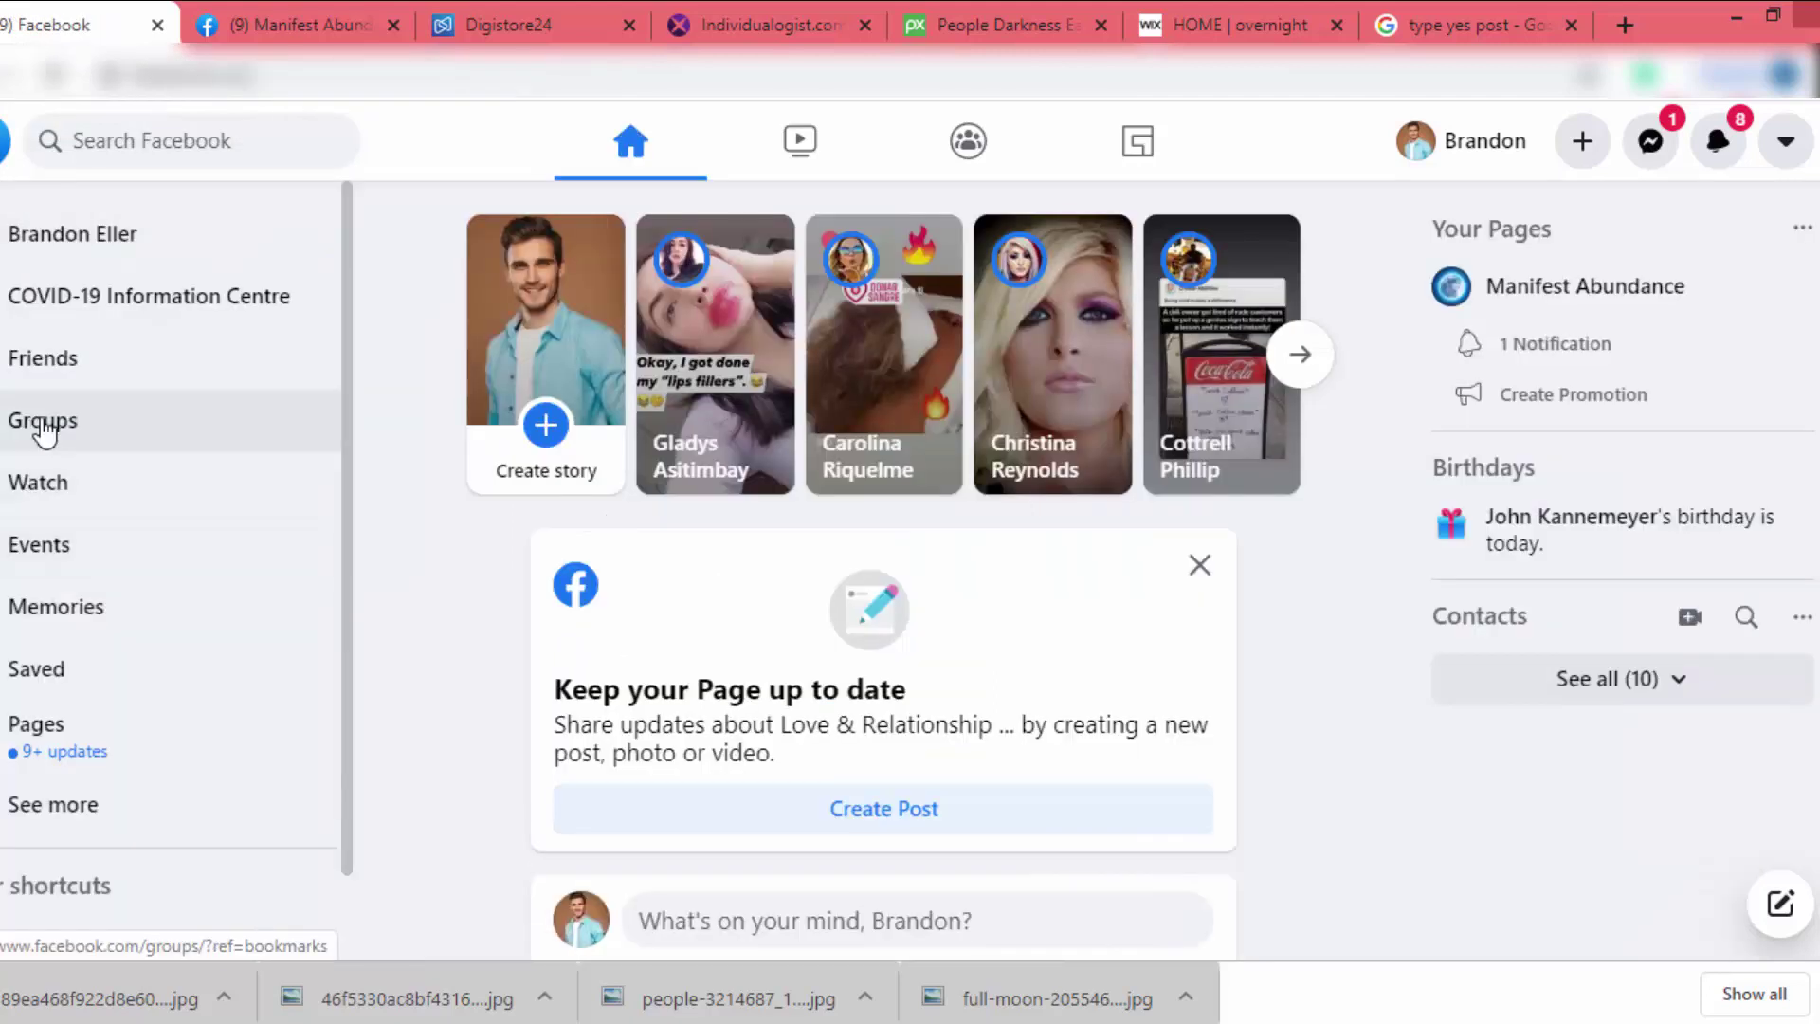
left_click(37, 418)
left_click(133, 280)
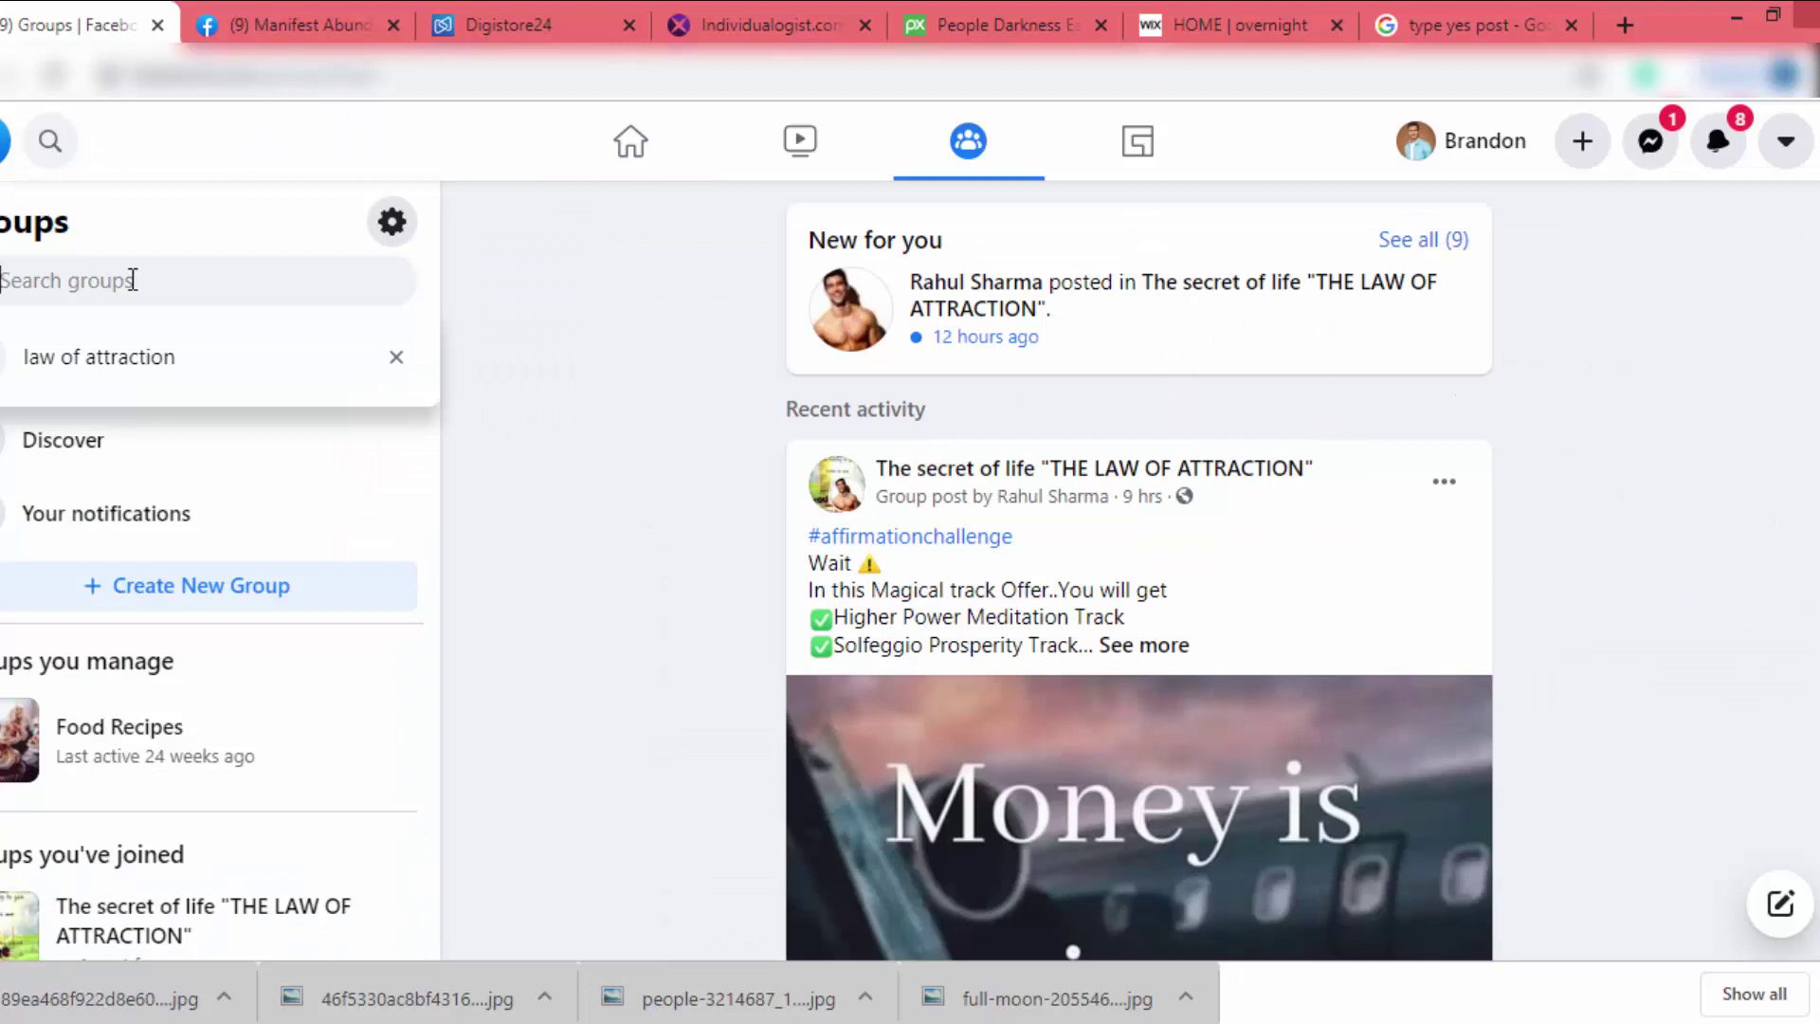
key("Down")
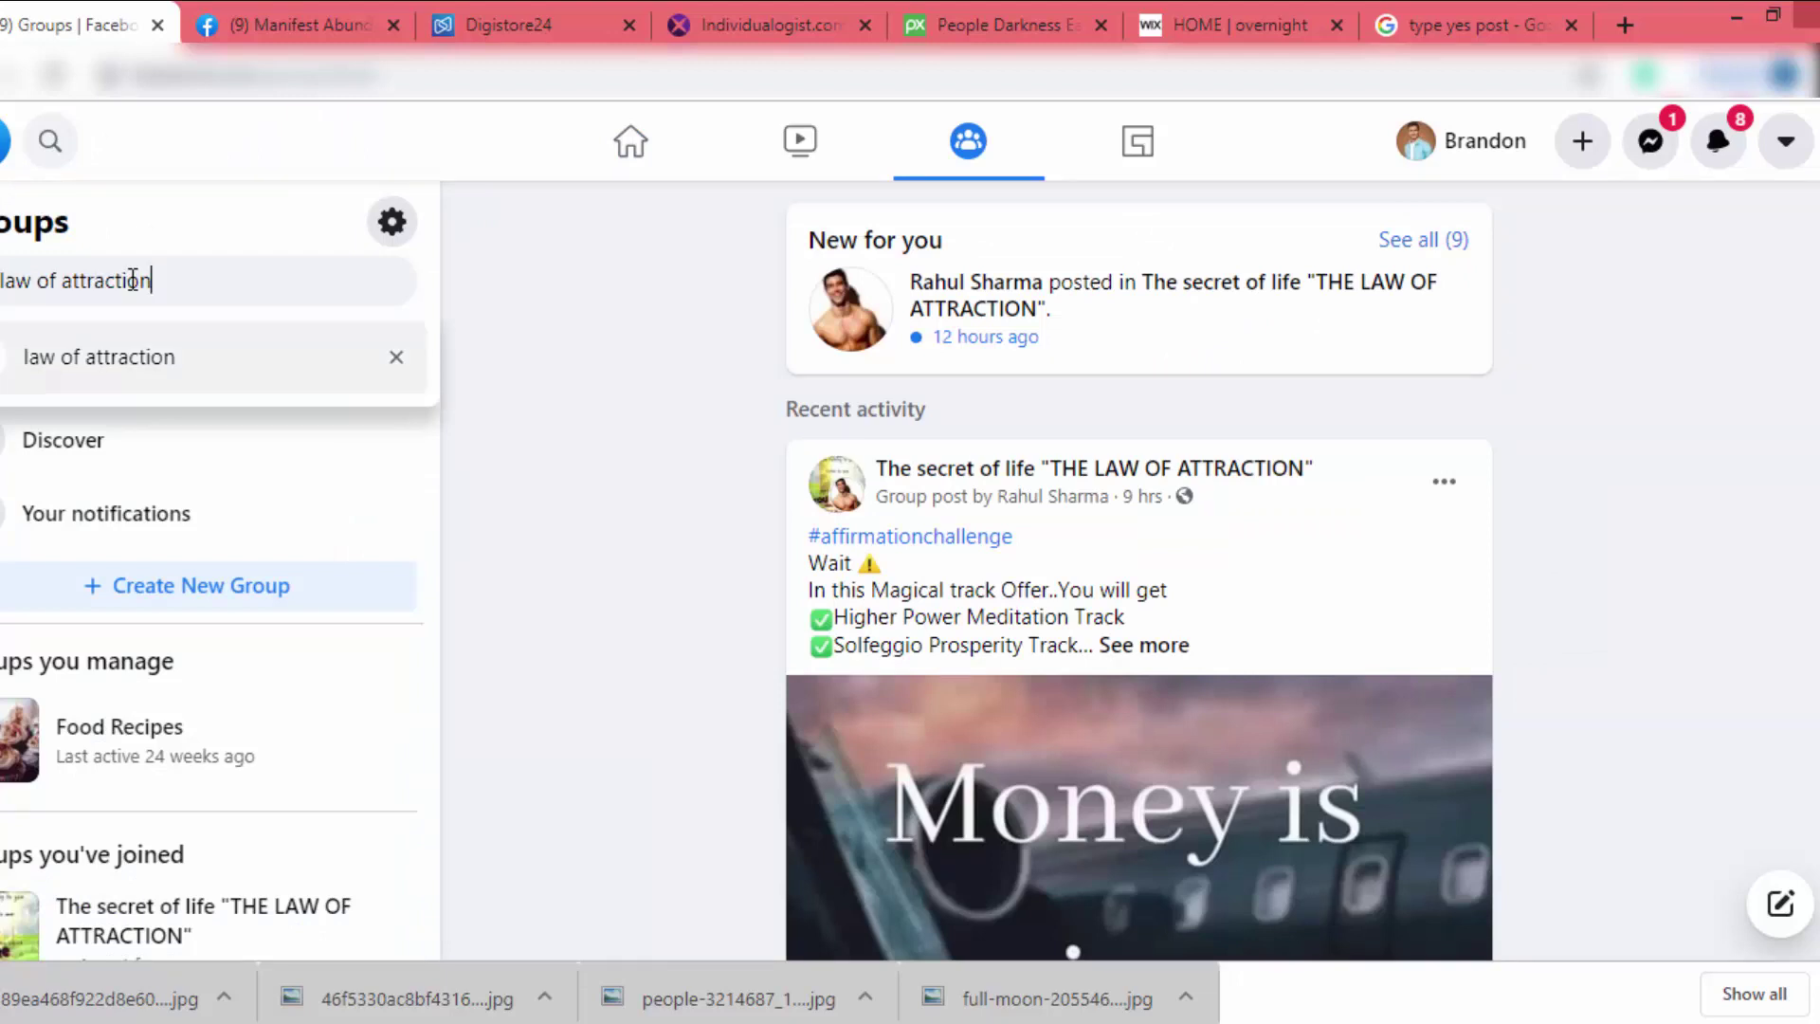
key("Return")
left_click(54, 529)
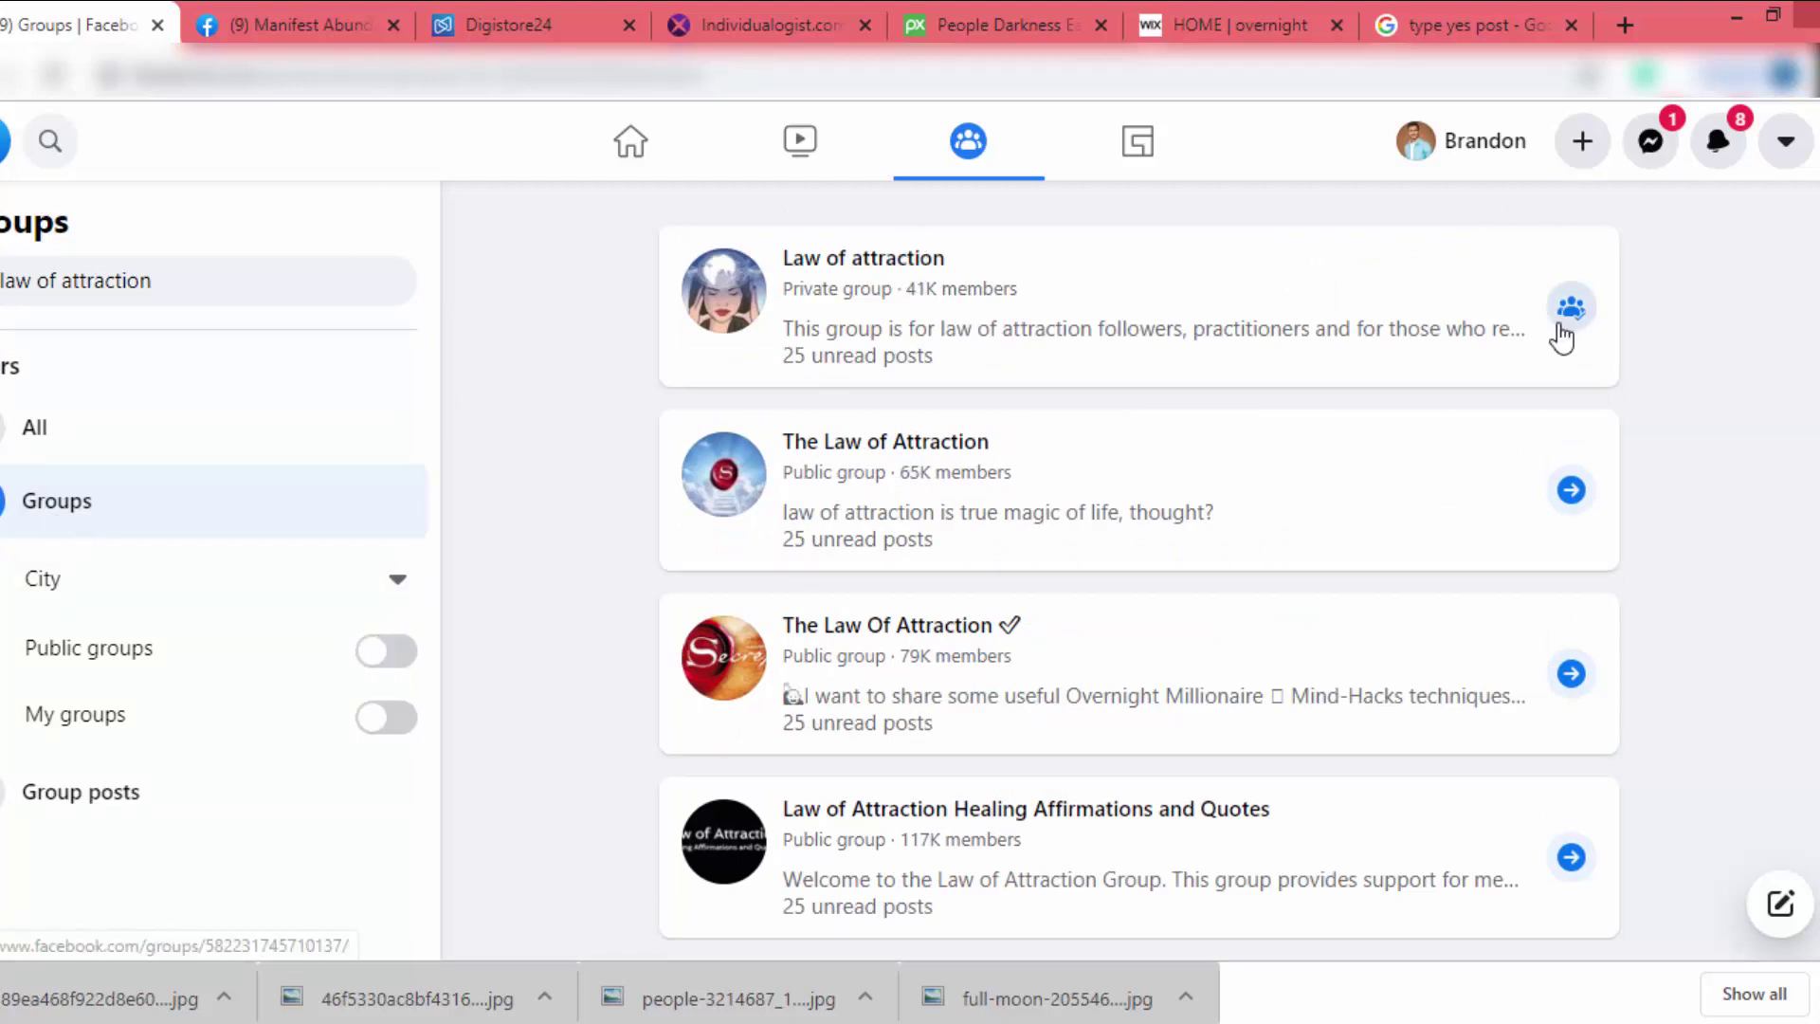
Browse the law of attraction groups and join the public 55K-member group "Law Of Attraction."
scroll(1583, 510, "down", 8)
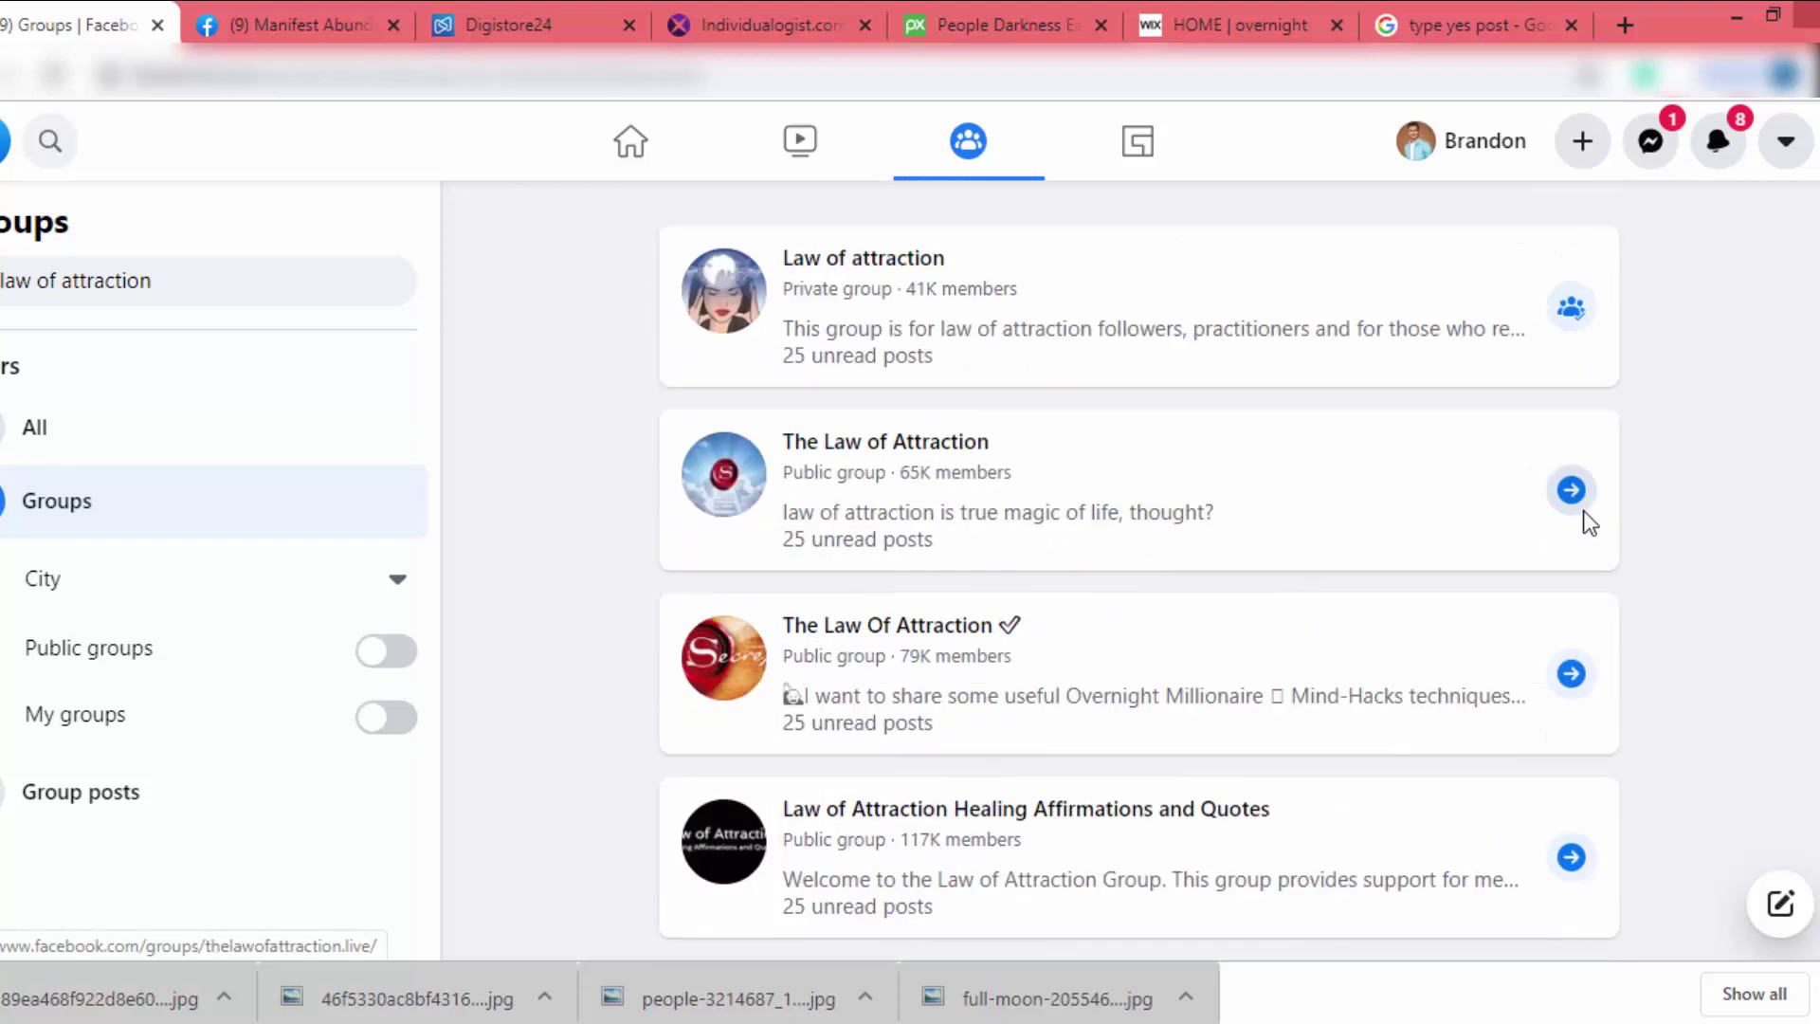
left_click(1583, 517)
key("alt+Left")
scroll(1158, 475, "down", 10)
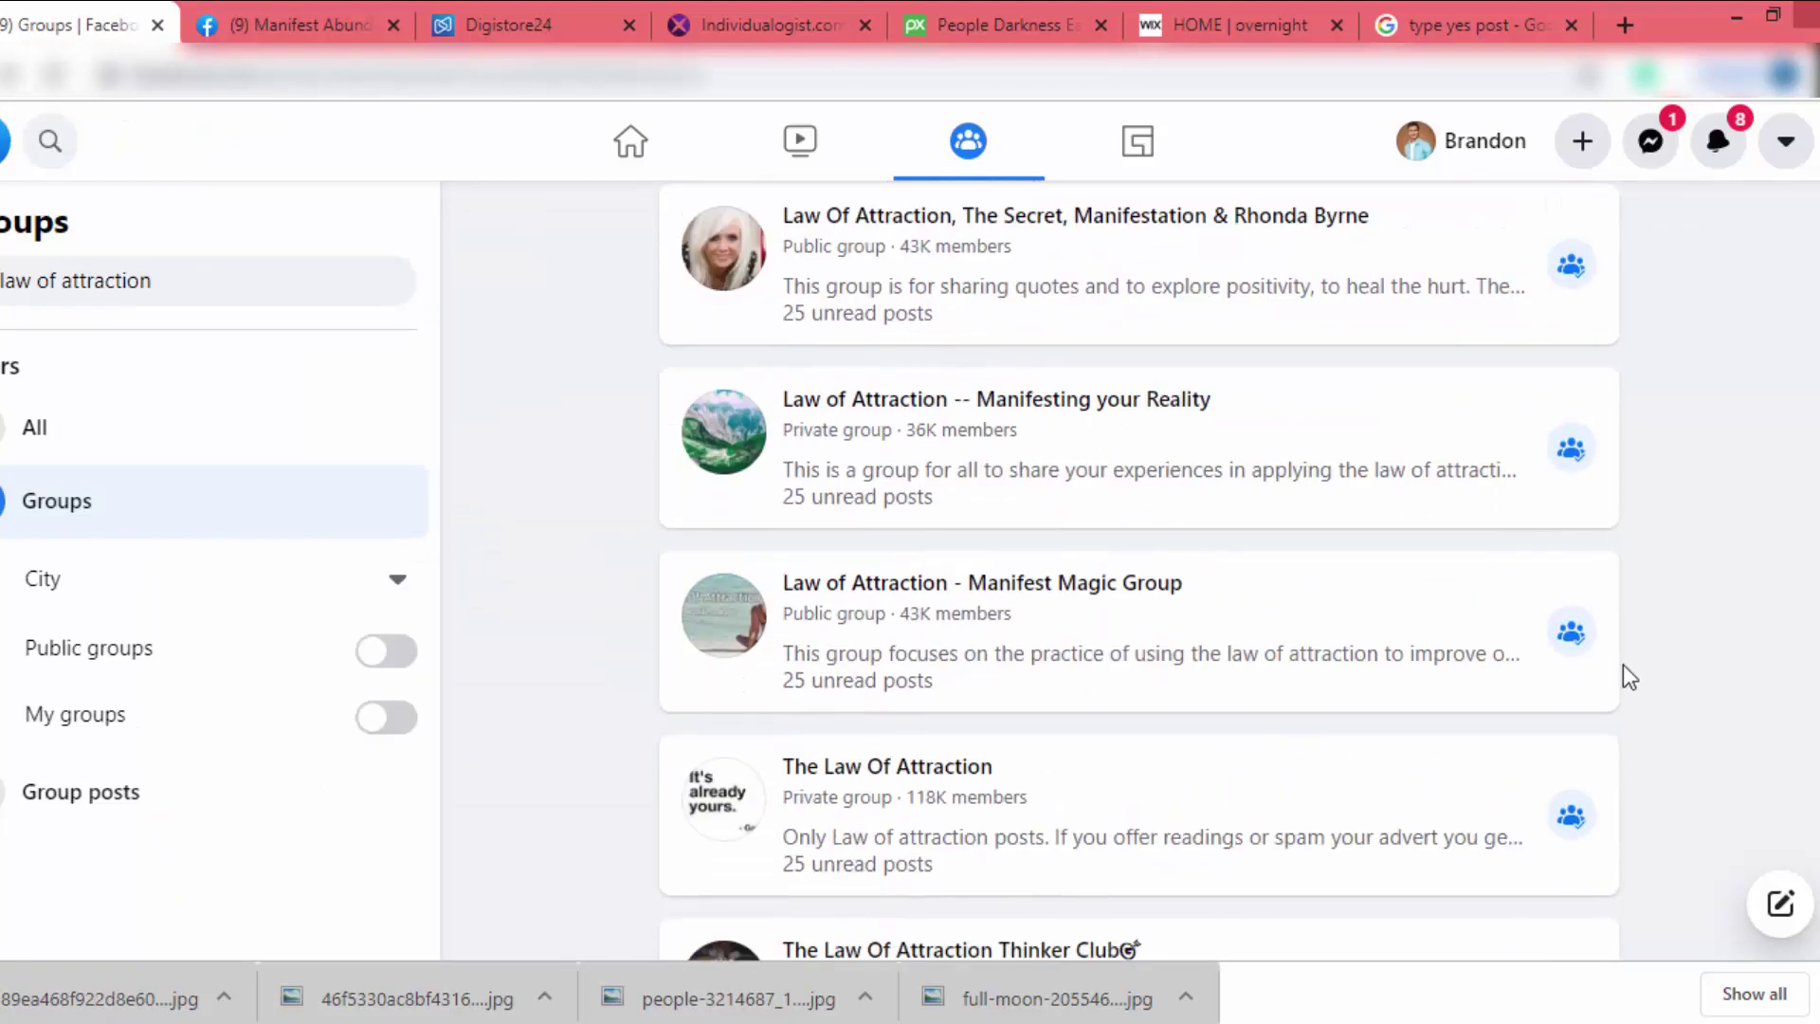
scroll(1623, 673, "down", 12)
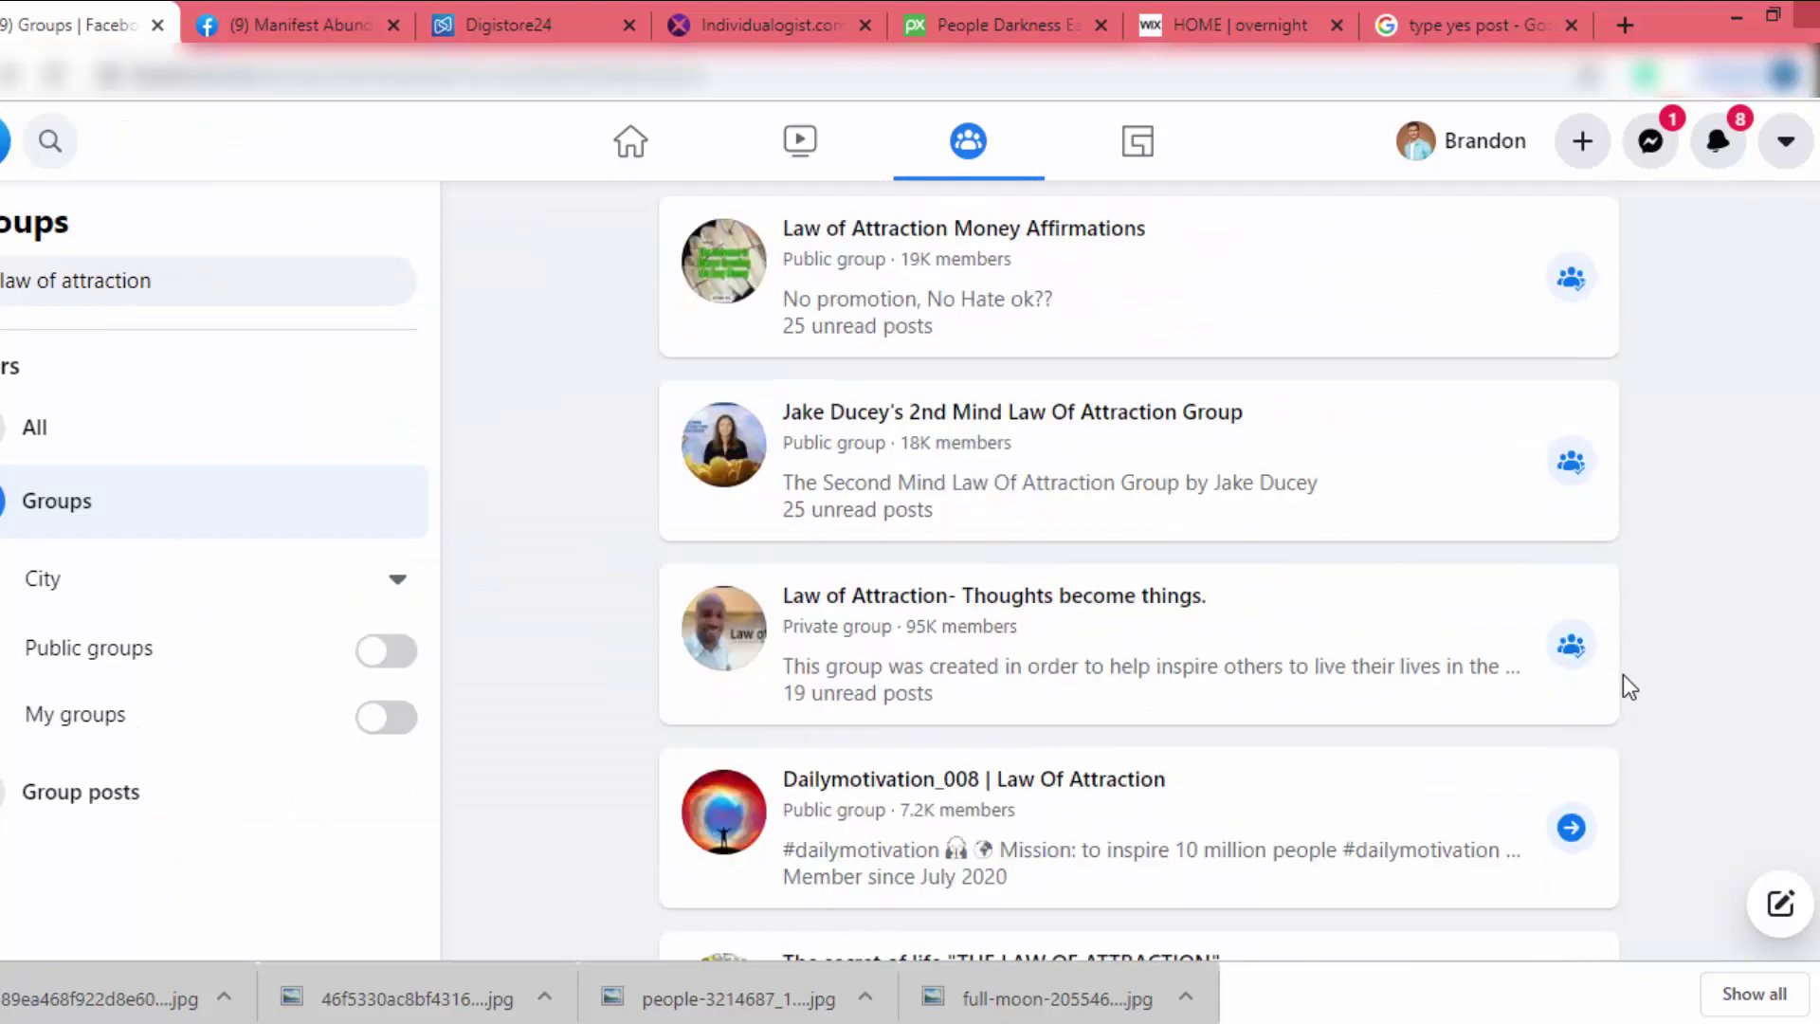
scroll(1629, 686, "down", 7)
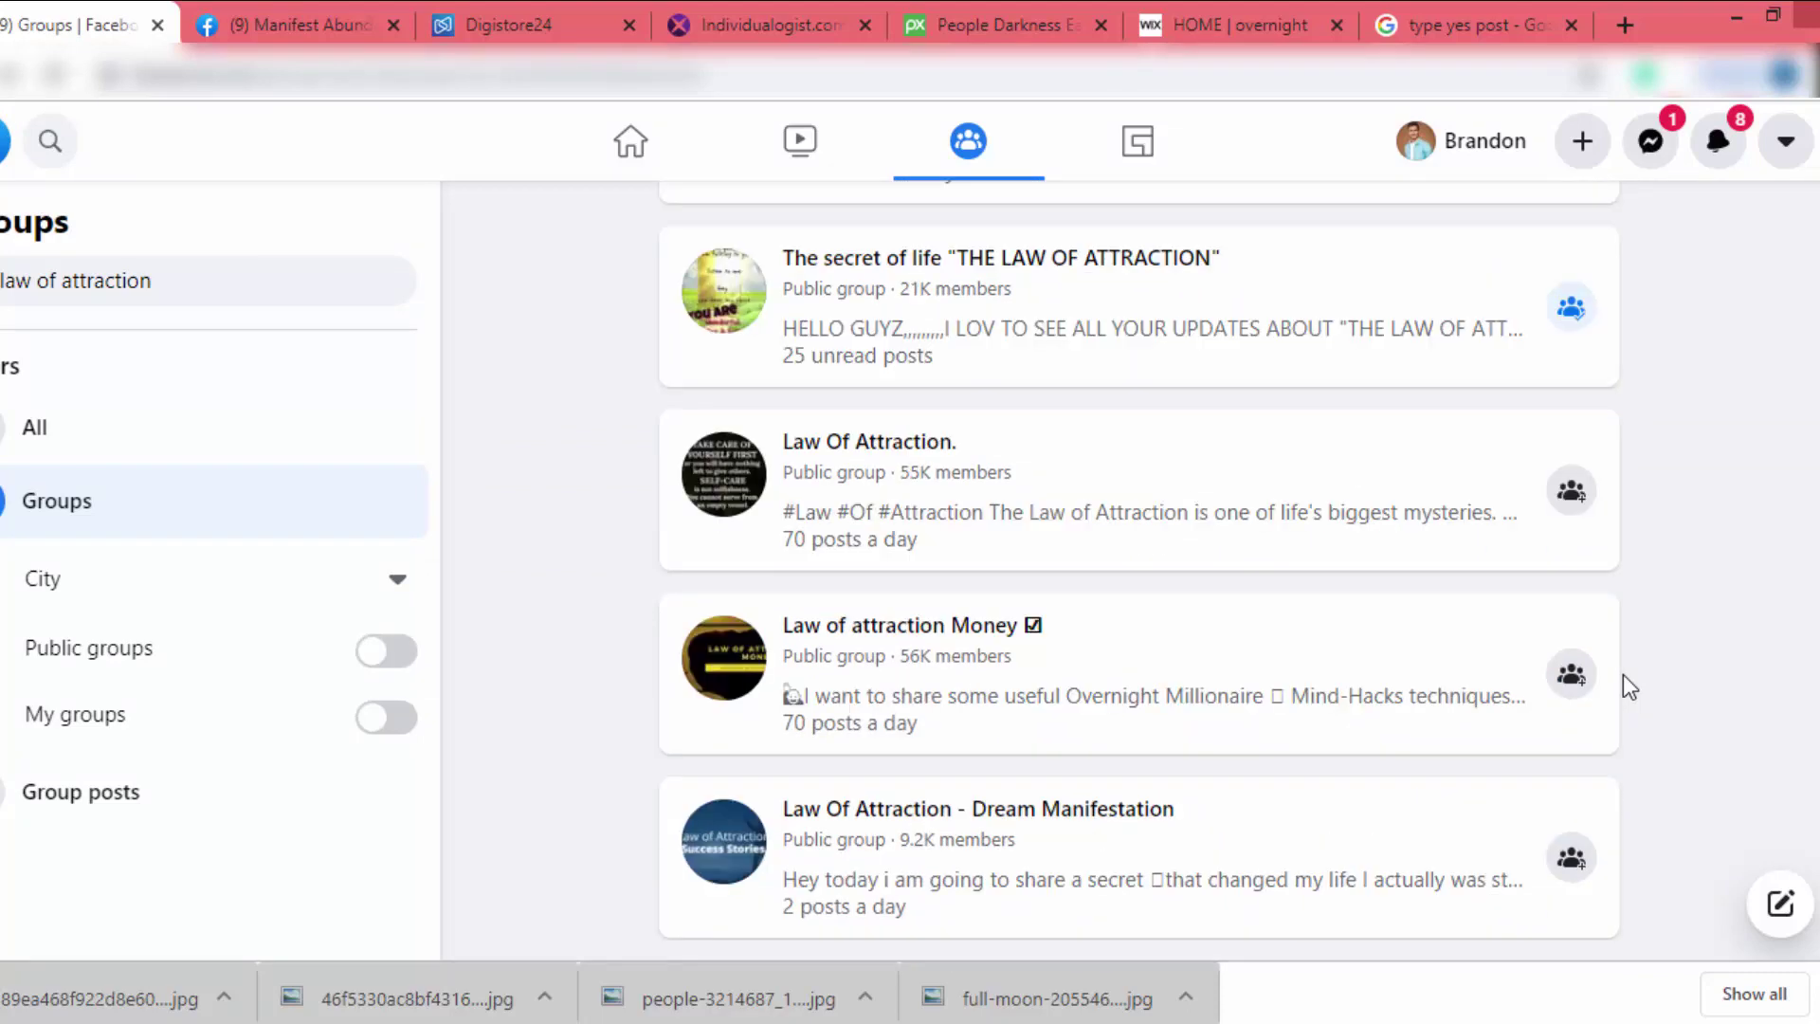
left_click(1574, 489)
left_click(1562, 493)
Examine the discussion feed of the "Law Of Attraction." group for the kind of posts members share
scroll(384, 534, "down", 2)
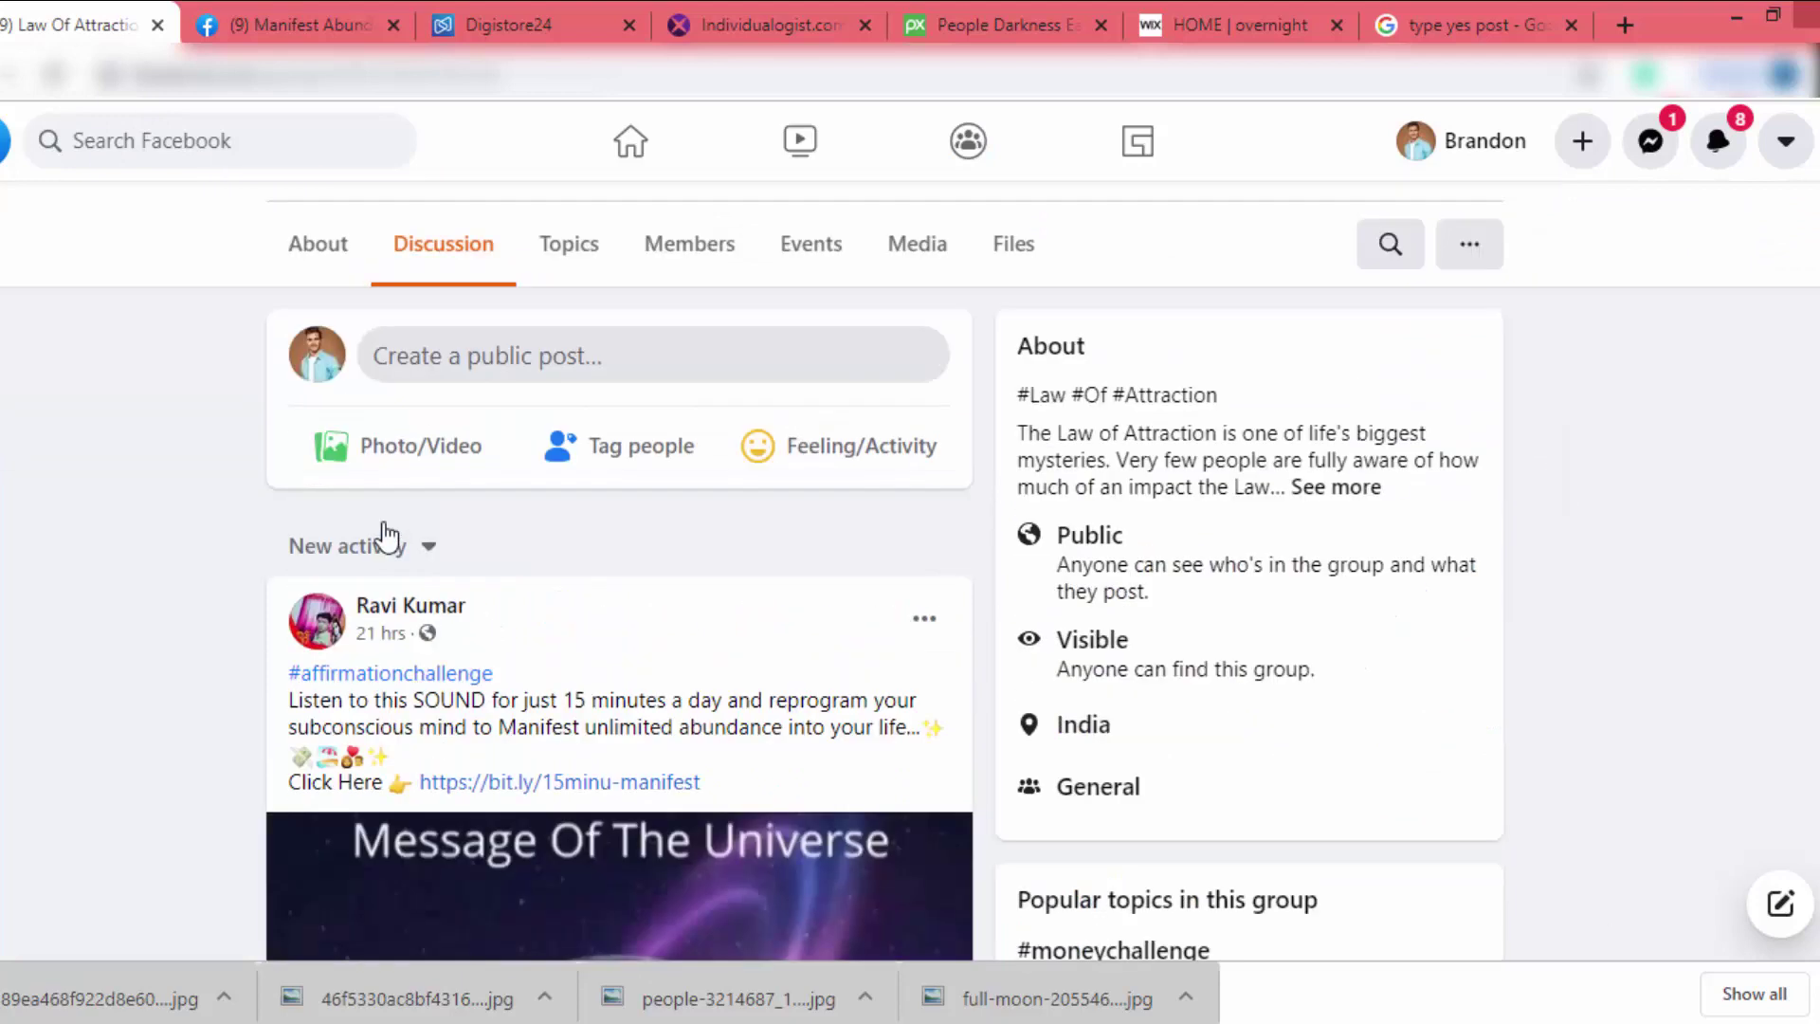
scroll(384, 534, "down", 10)
scroll(386, 522, "up", 7)
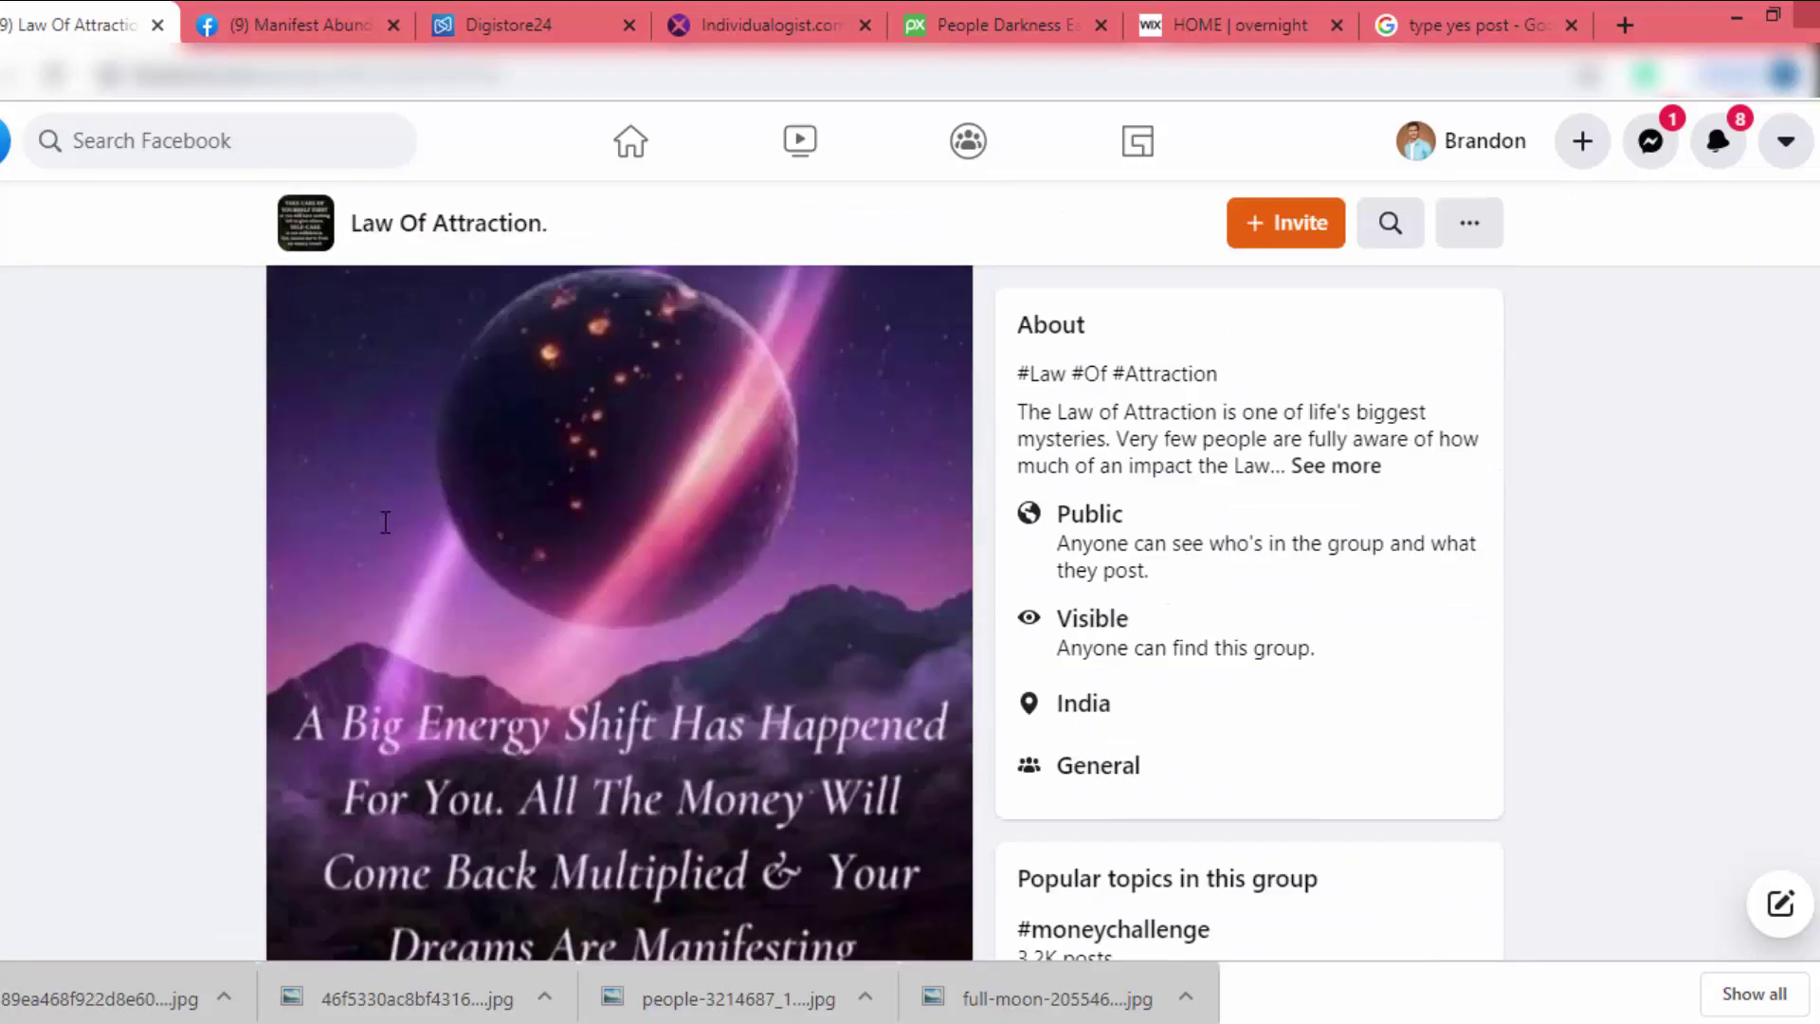
scroll(385, 522, "up", 8)
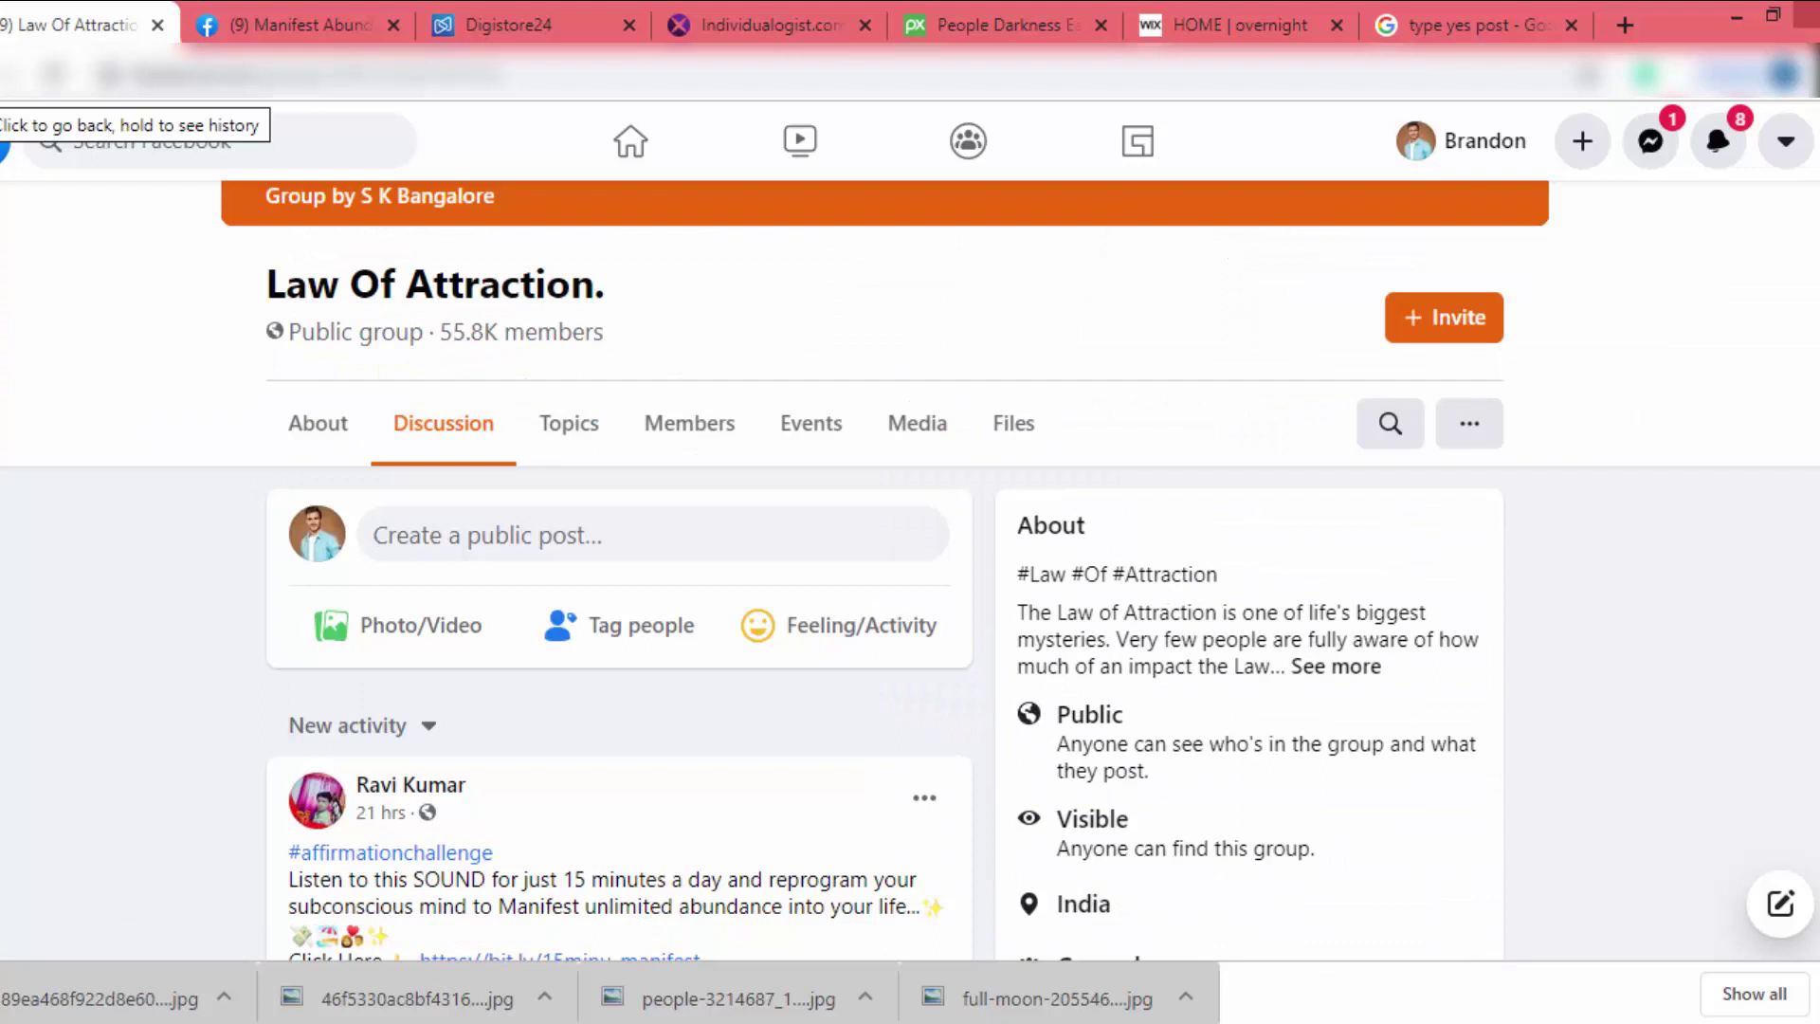
scroll(210, 492, "down", 7)
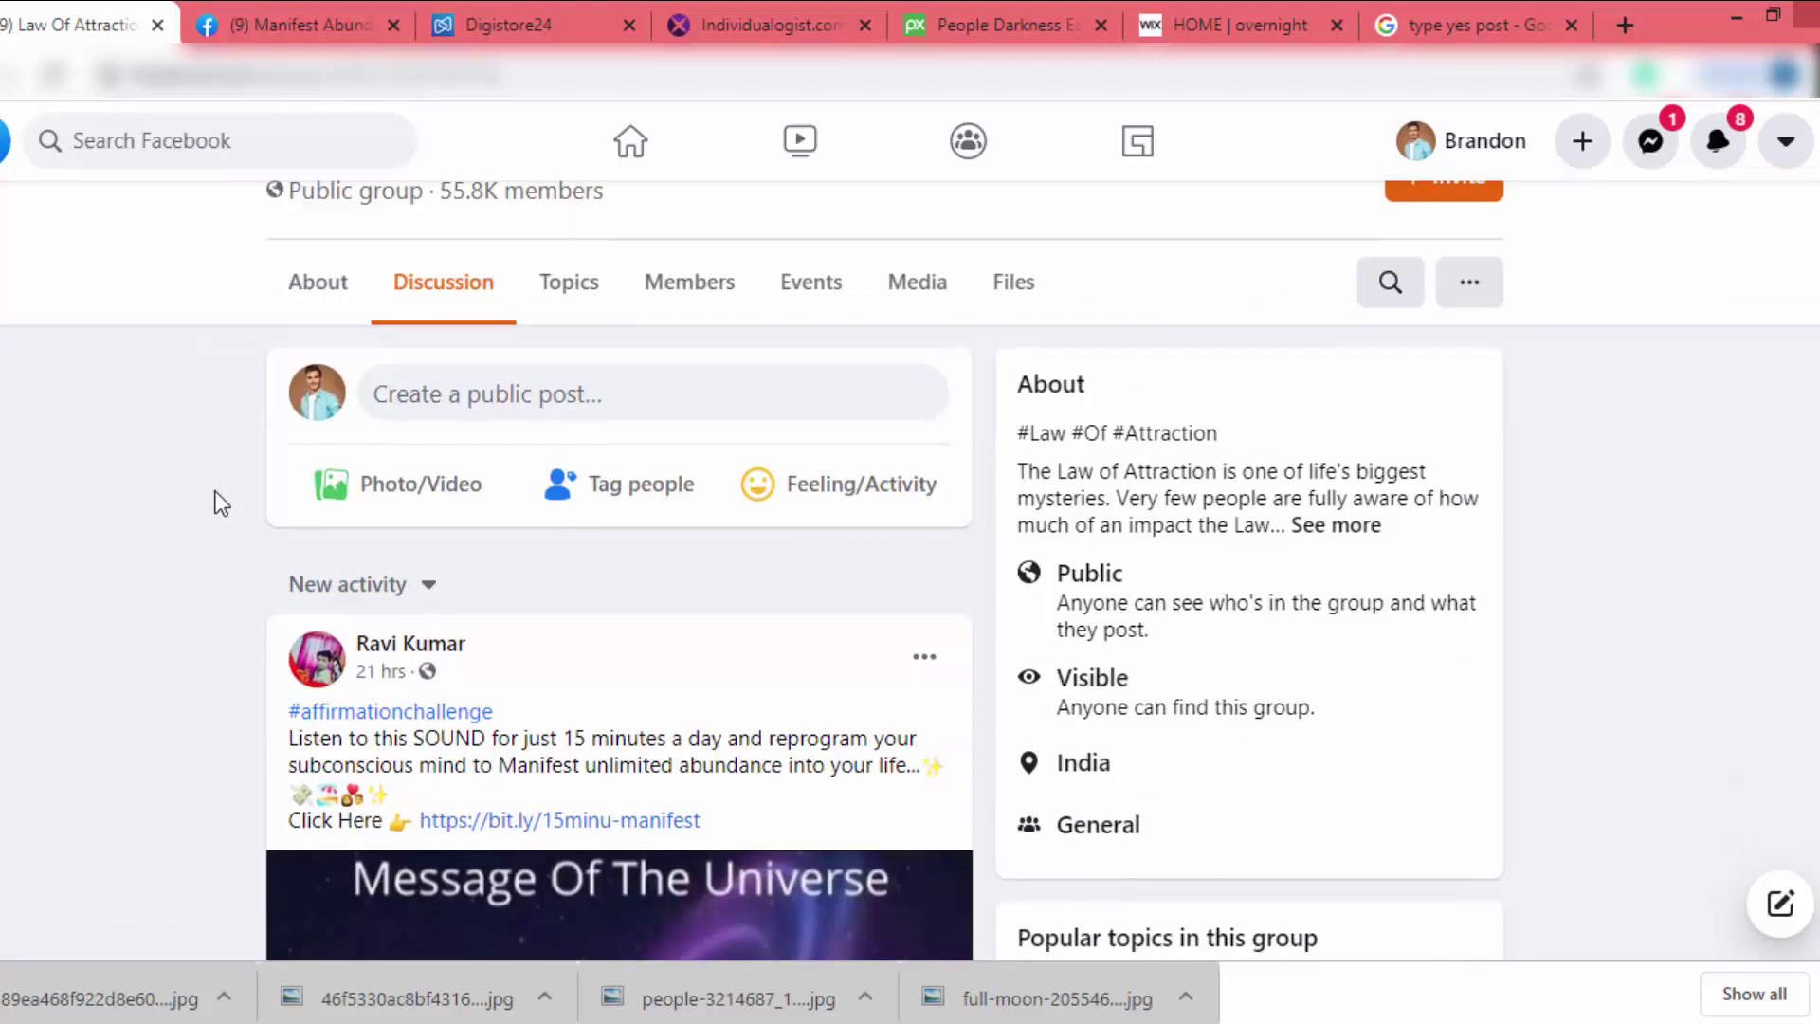
Start sharing the Manifest Abundance "Type 'YES' if you agree" post to a group, using the personal profile as the sharer
scroll(205, 531, "down", 10)
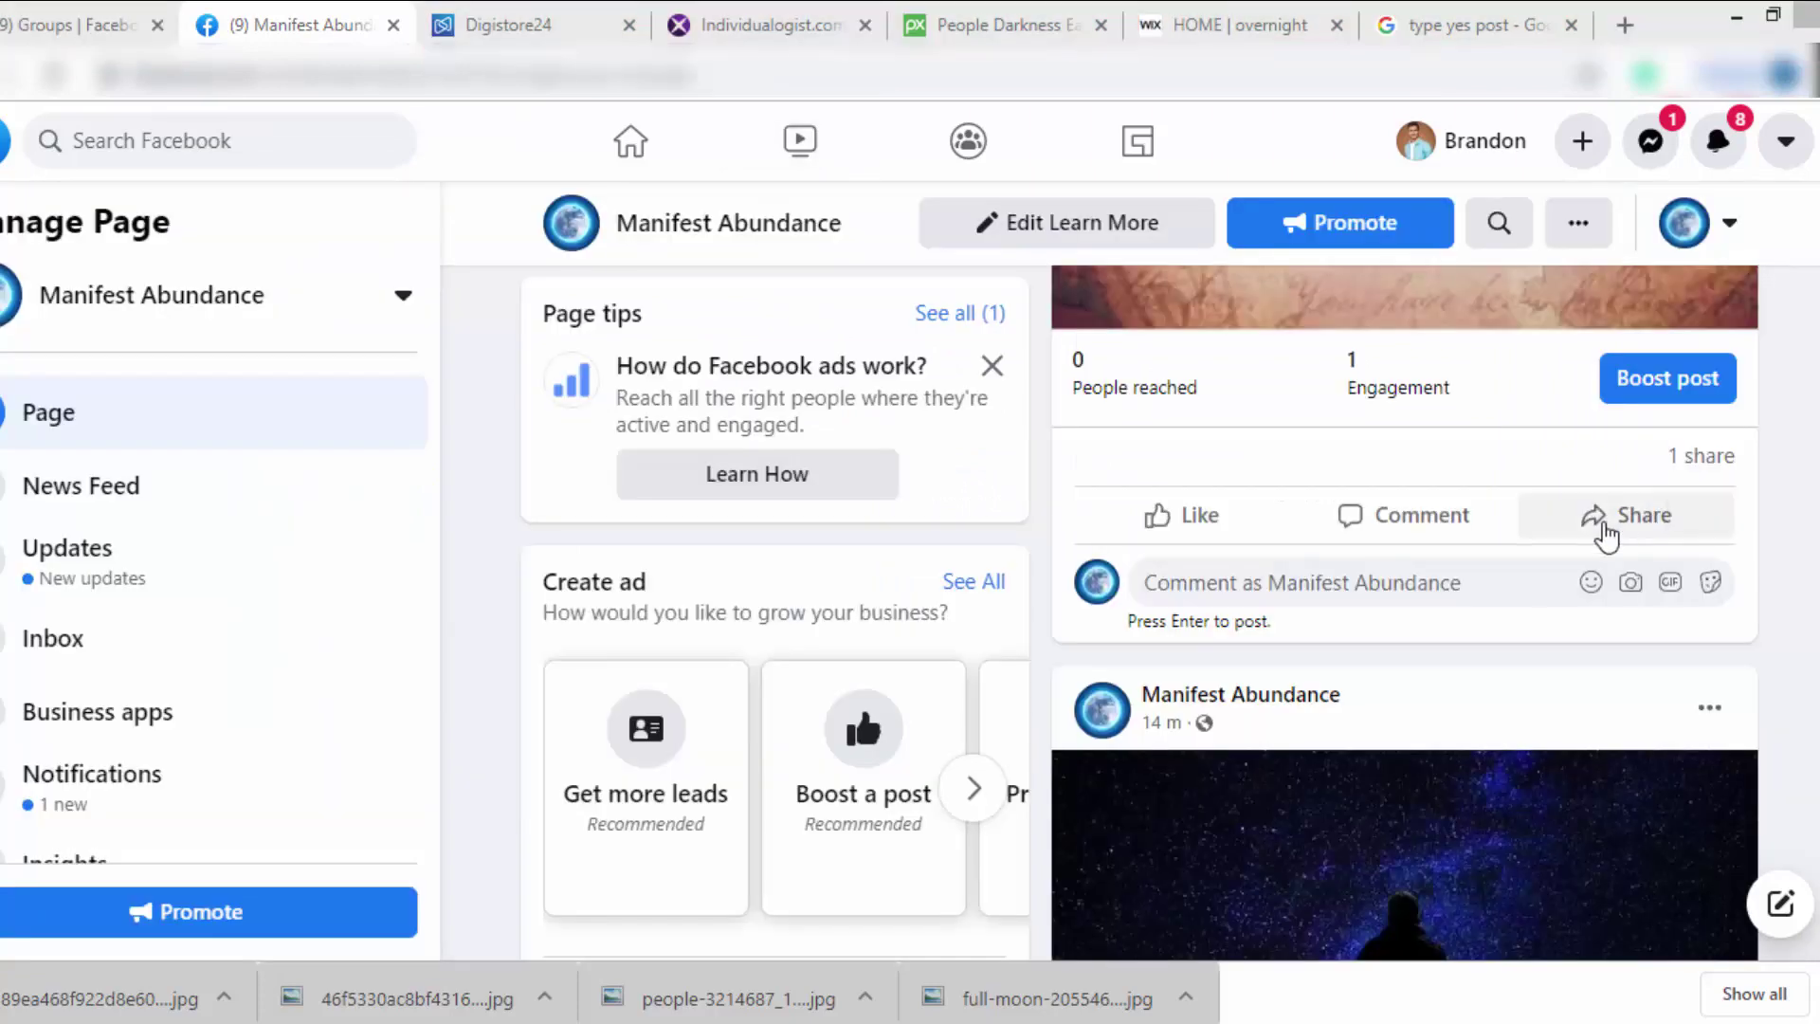
left_click(1605, 531)
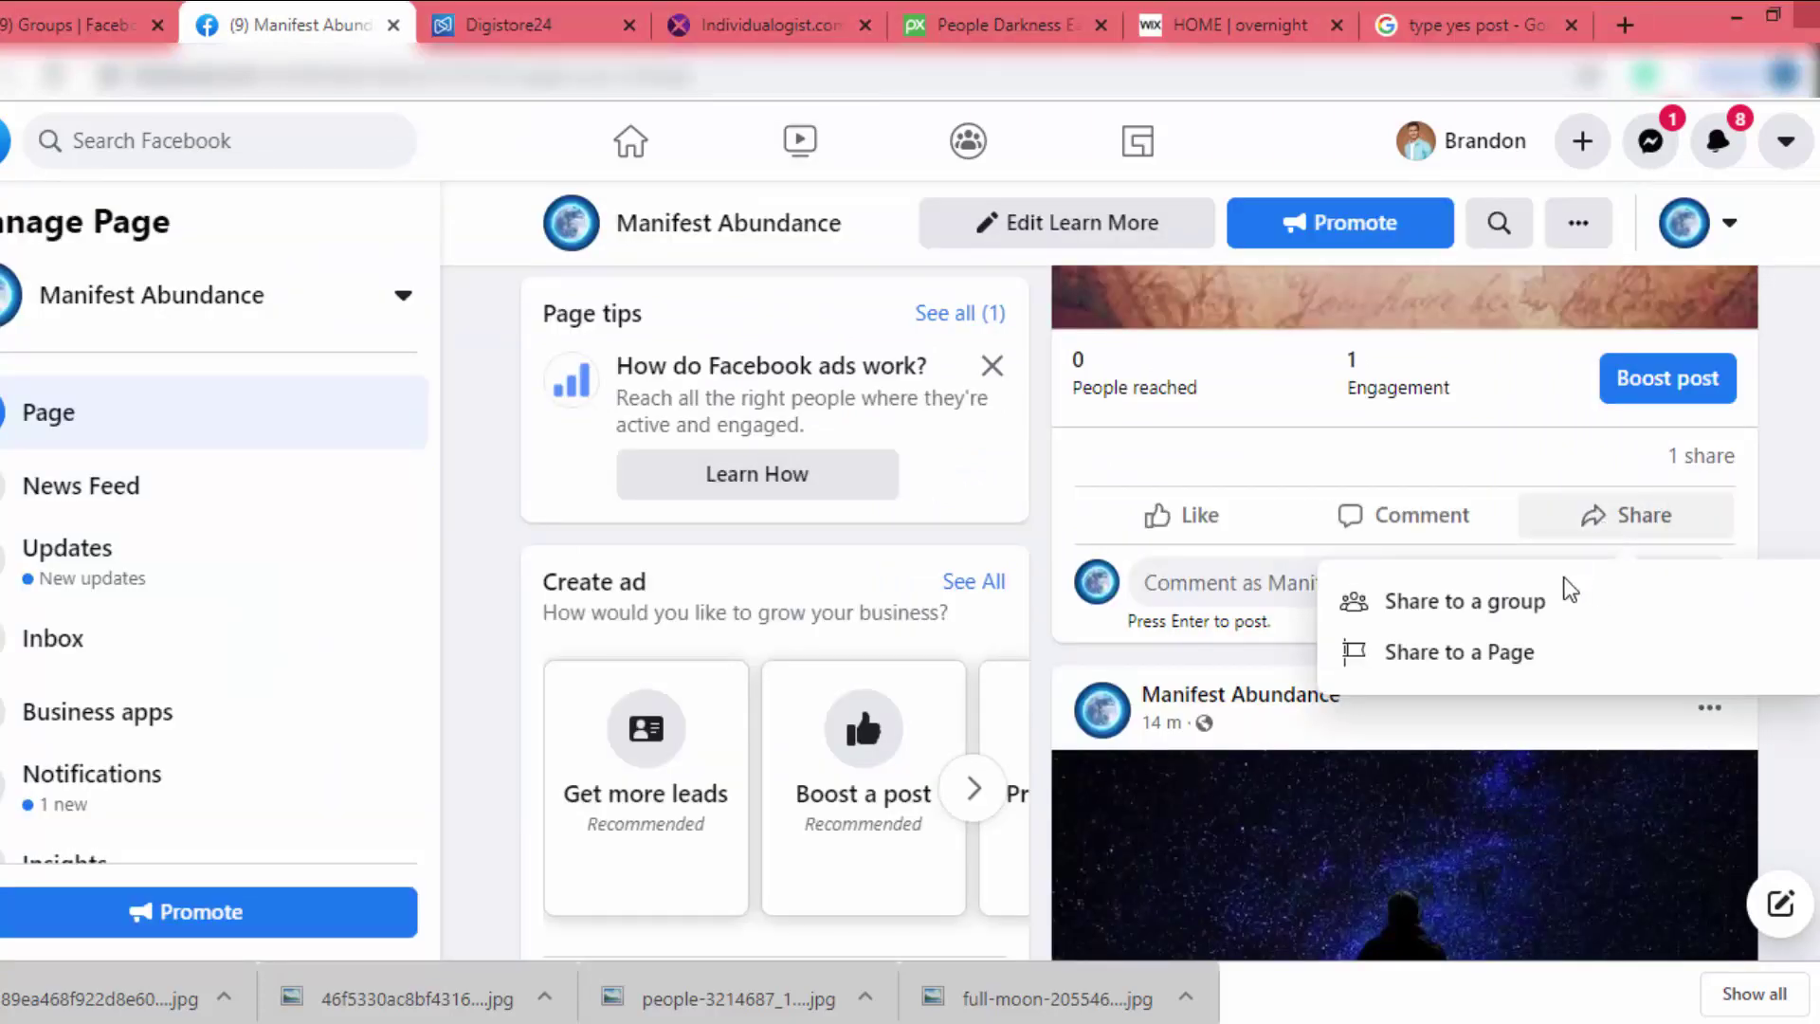
left_click(1489, 625)
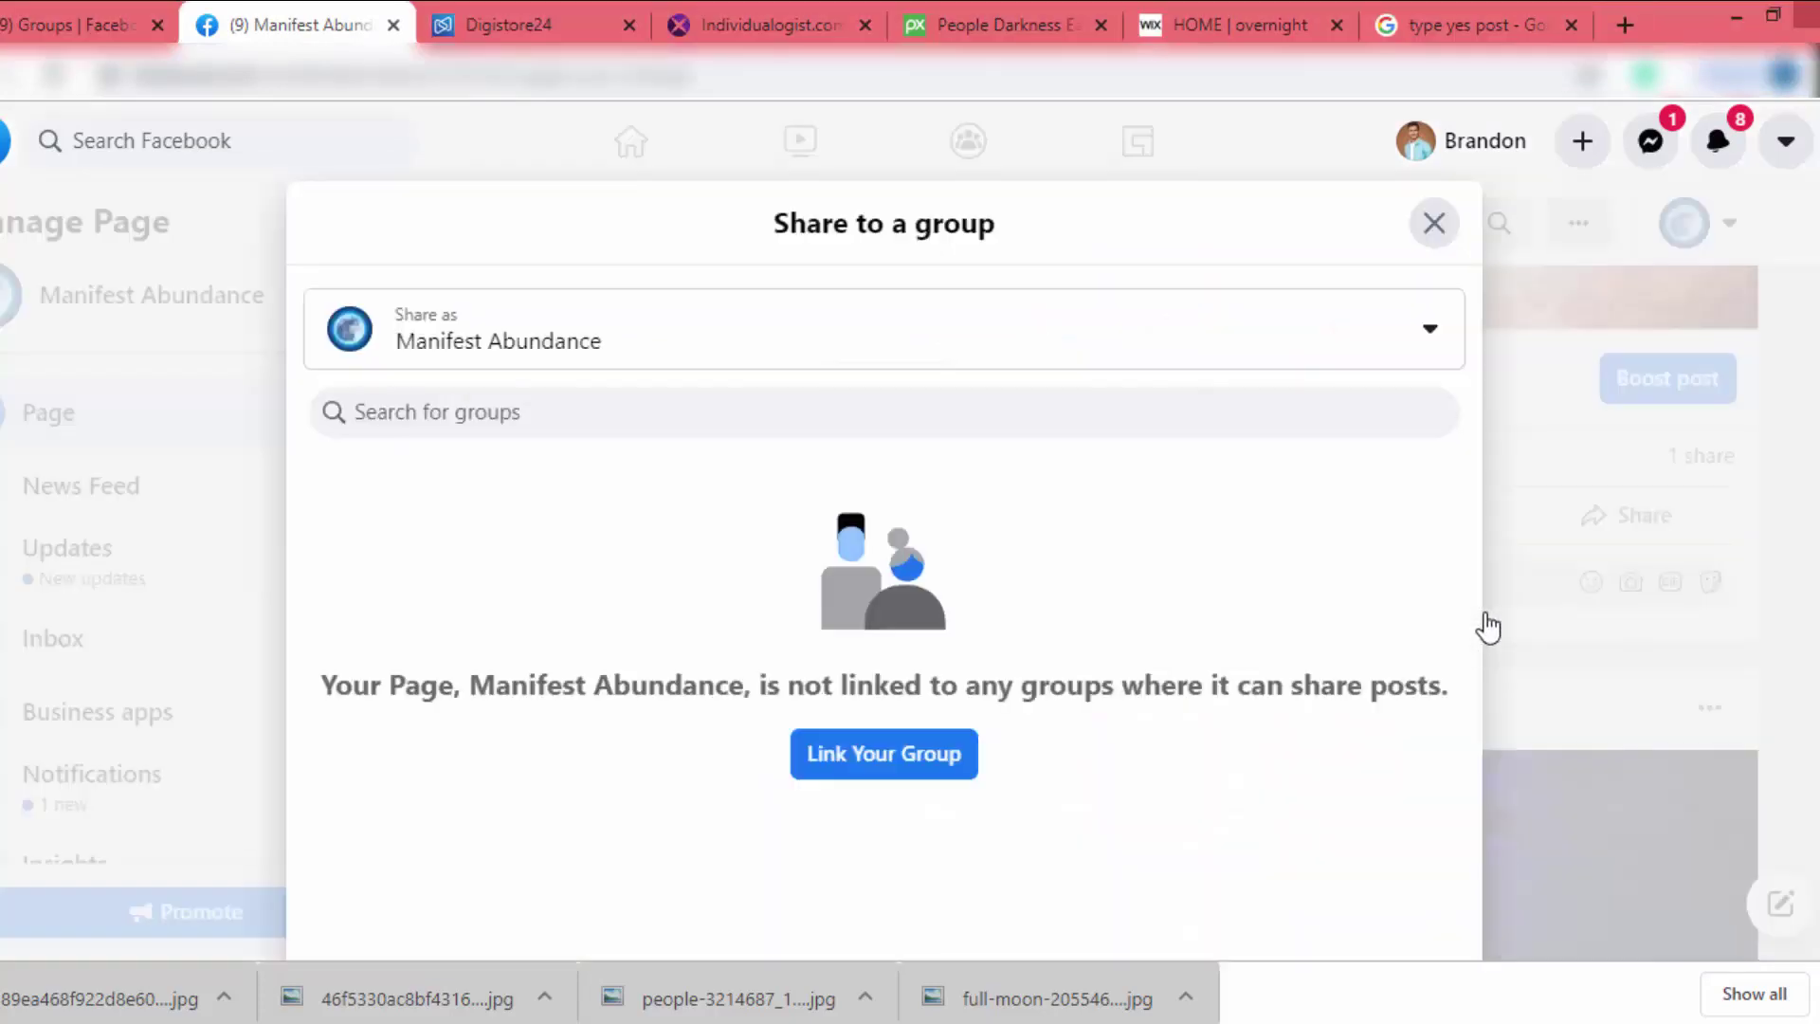
left_click(451, 360)
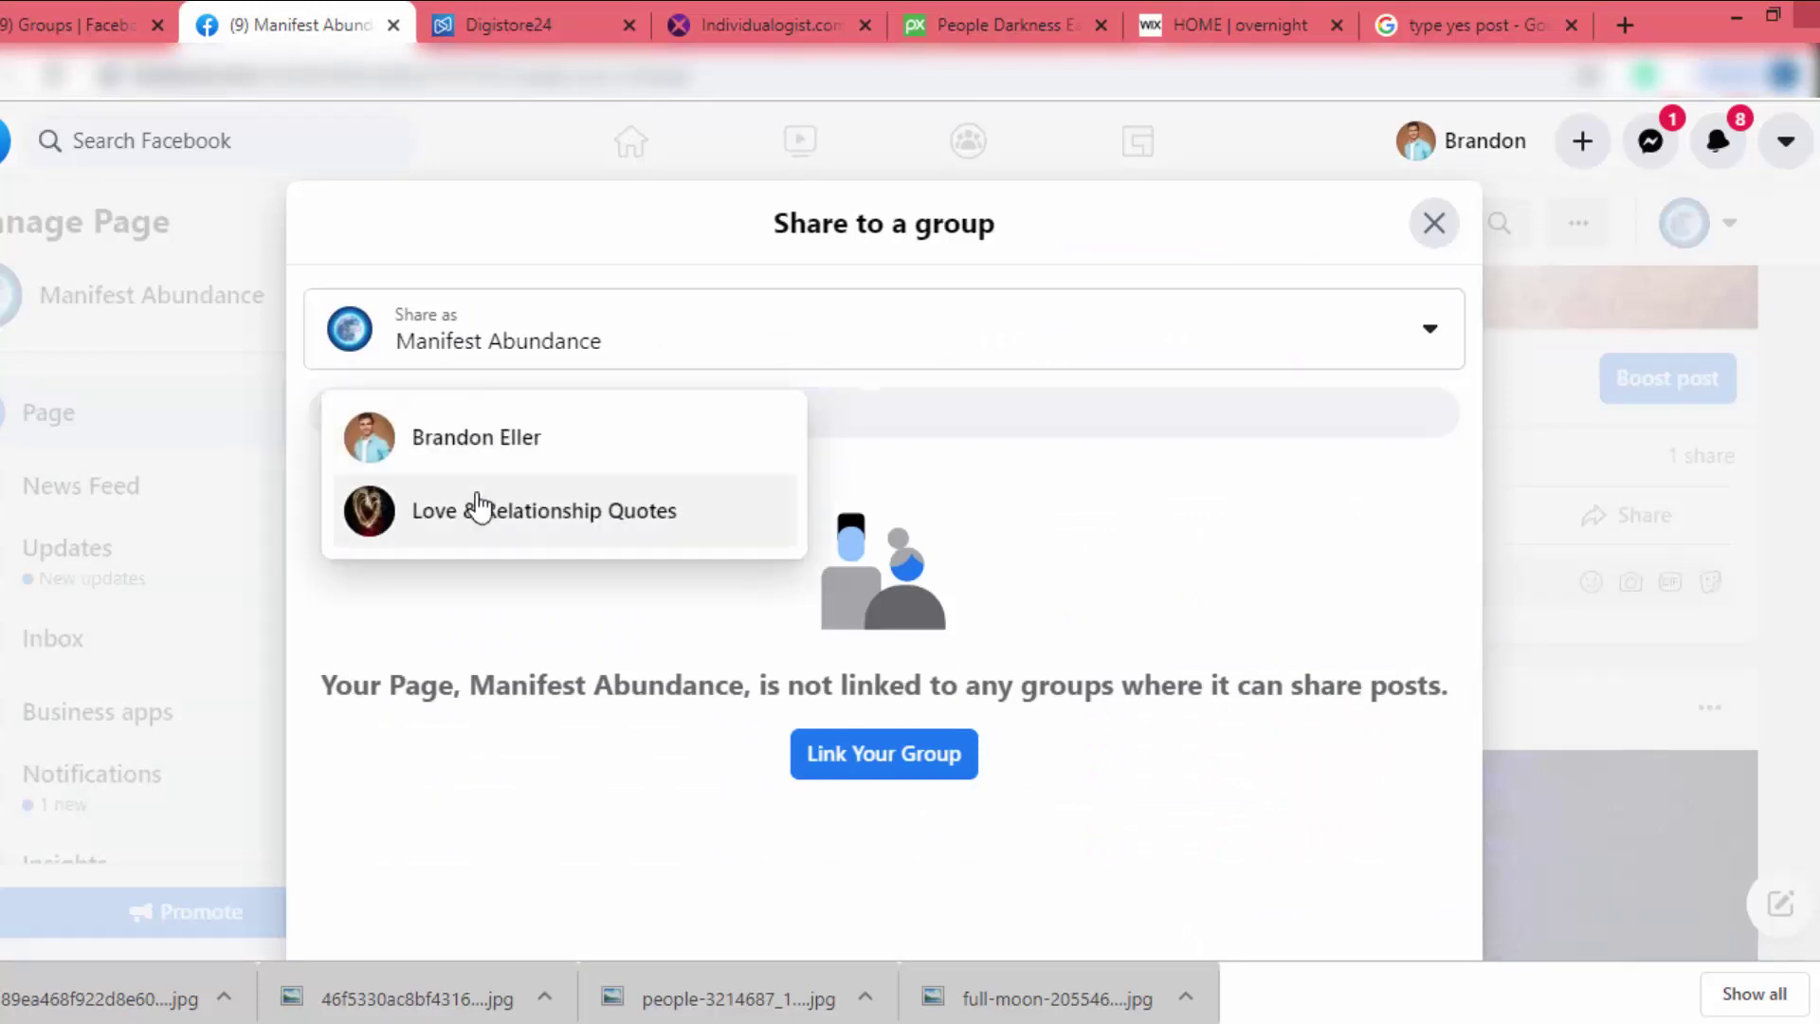
left_click(493, 436)
Browse the joined groups, choose a Law of Attraction group and publish the shared "Type 'YES'" post there
scroll(834, 594, "down", 5)
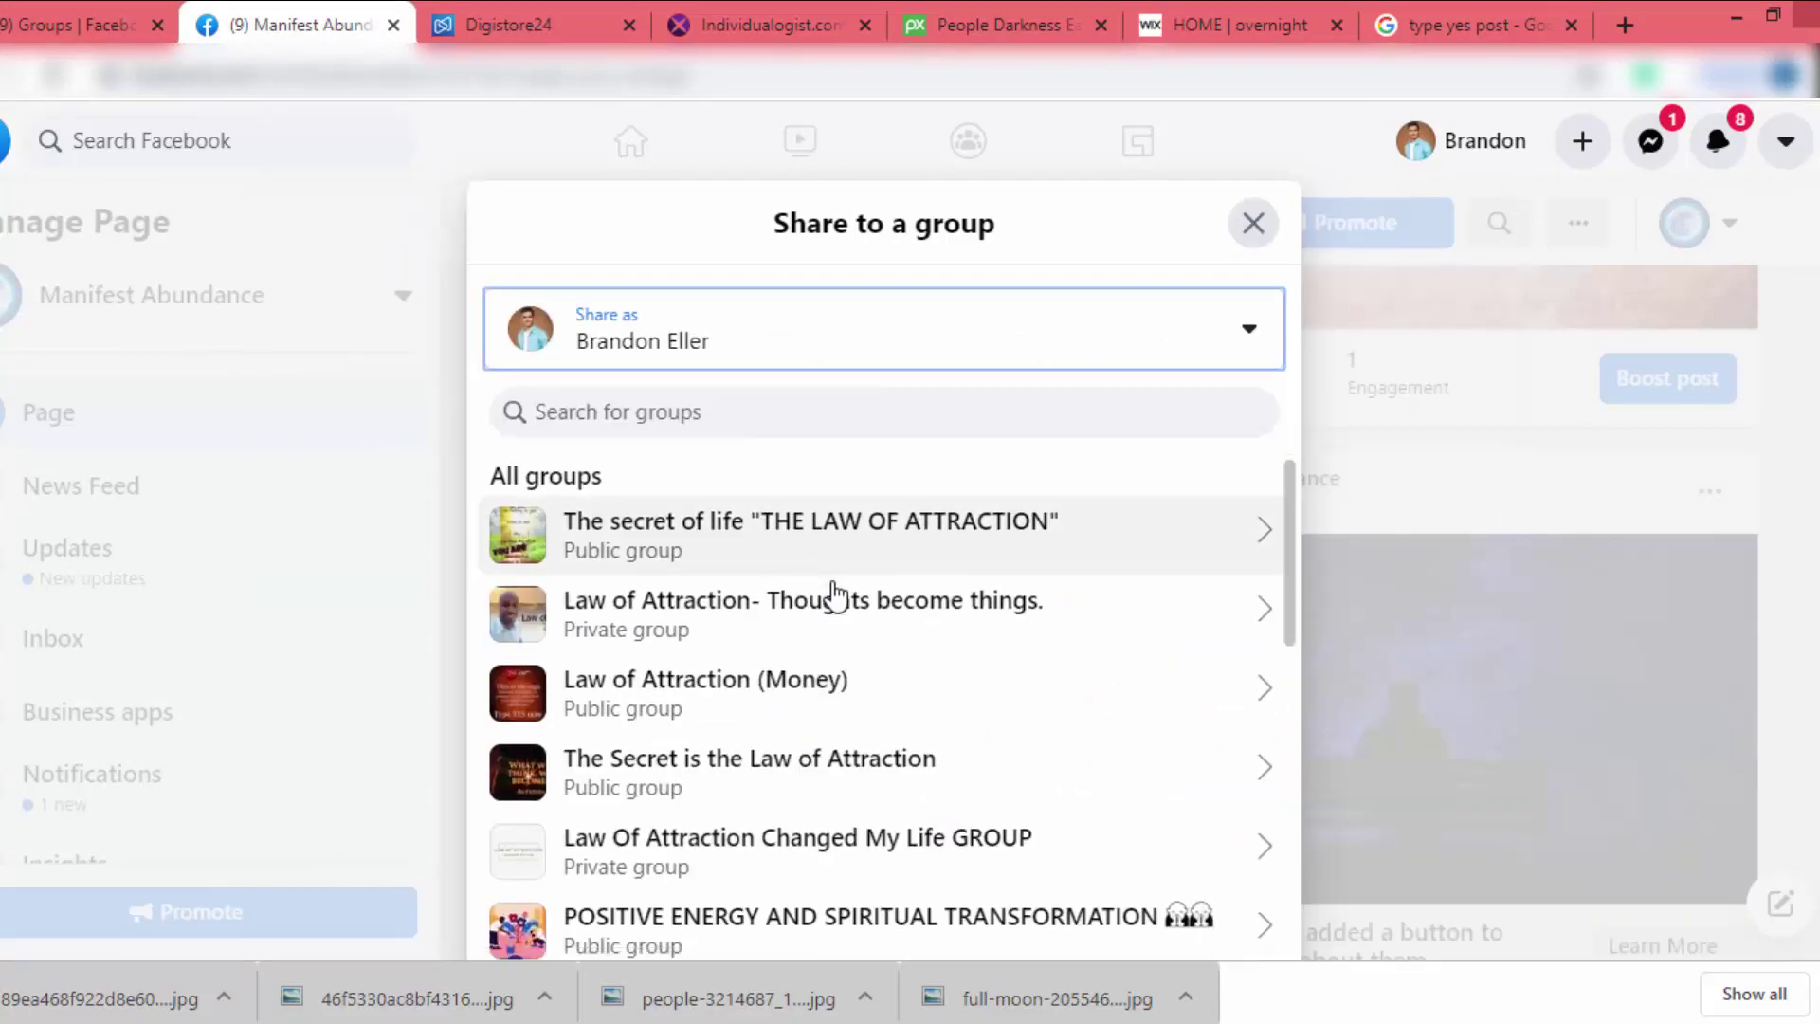
scroll(834, 596, "down", 5)
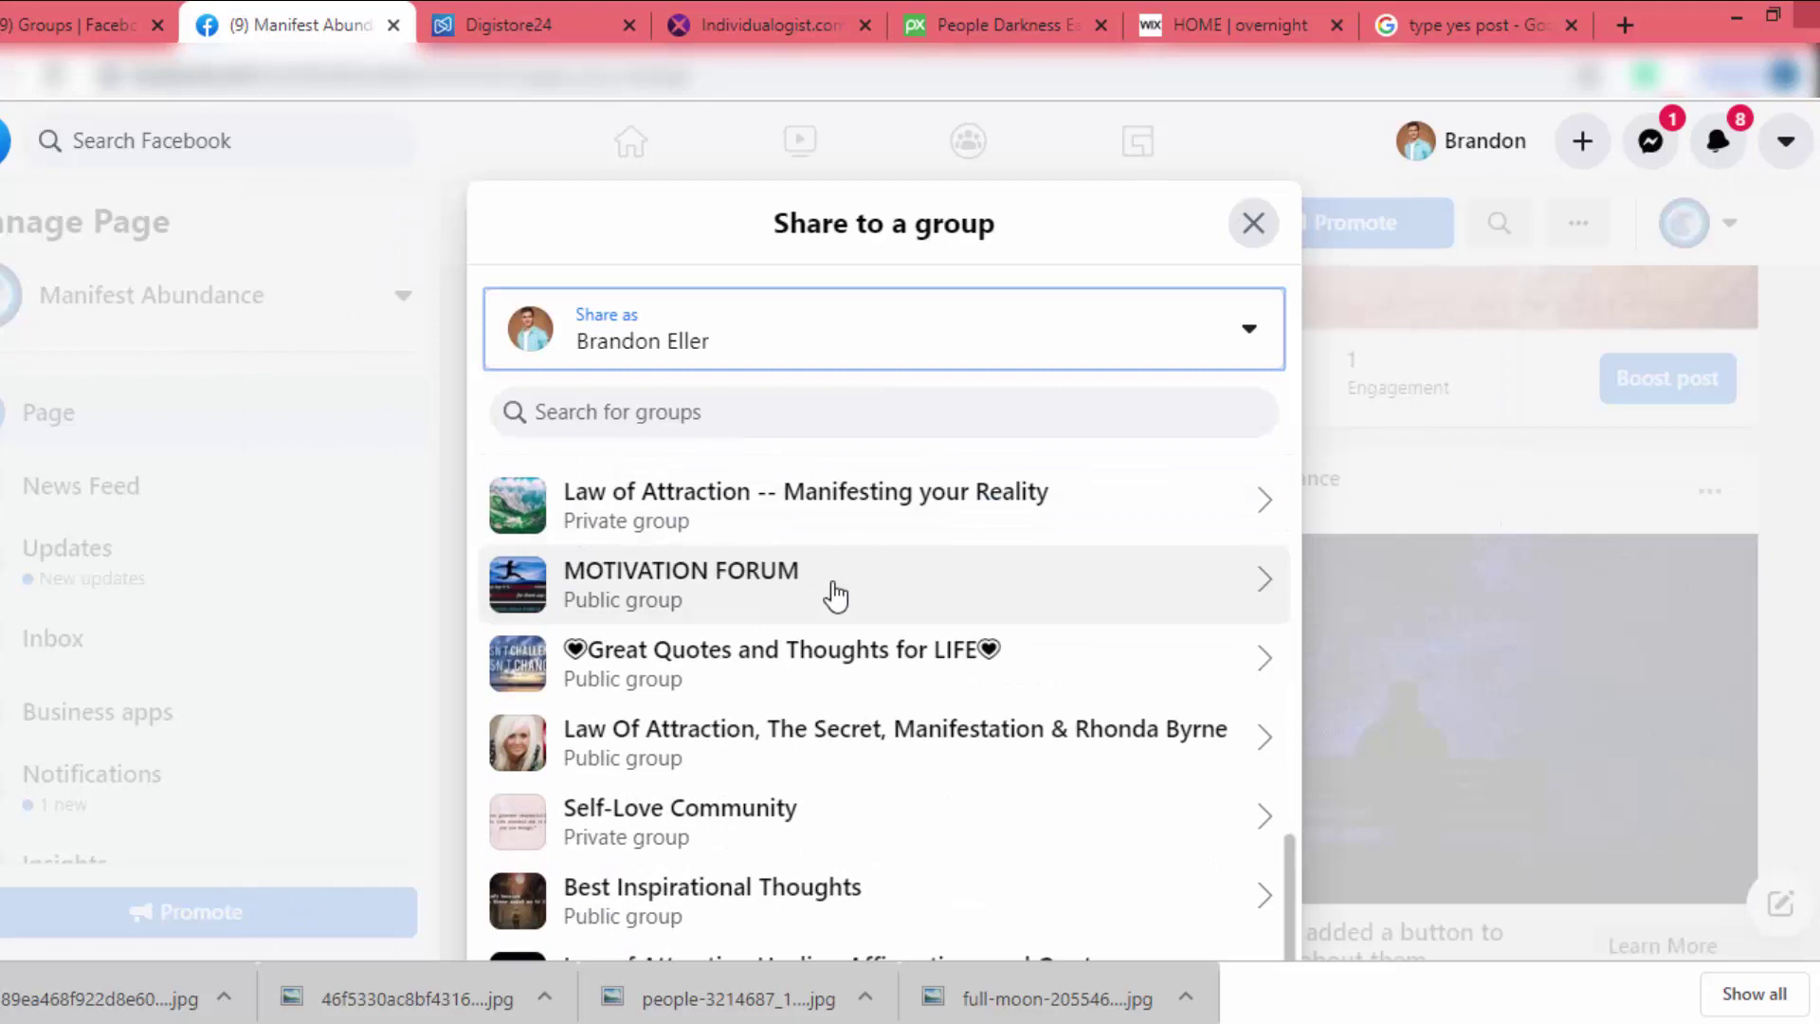
scroll(834, 596, "up", 10)
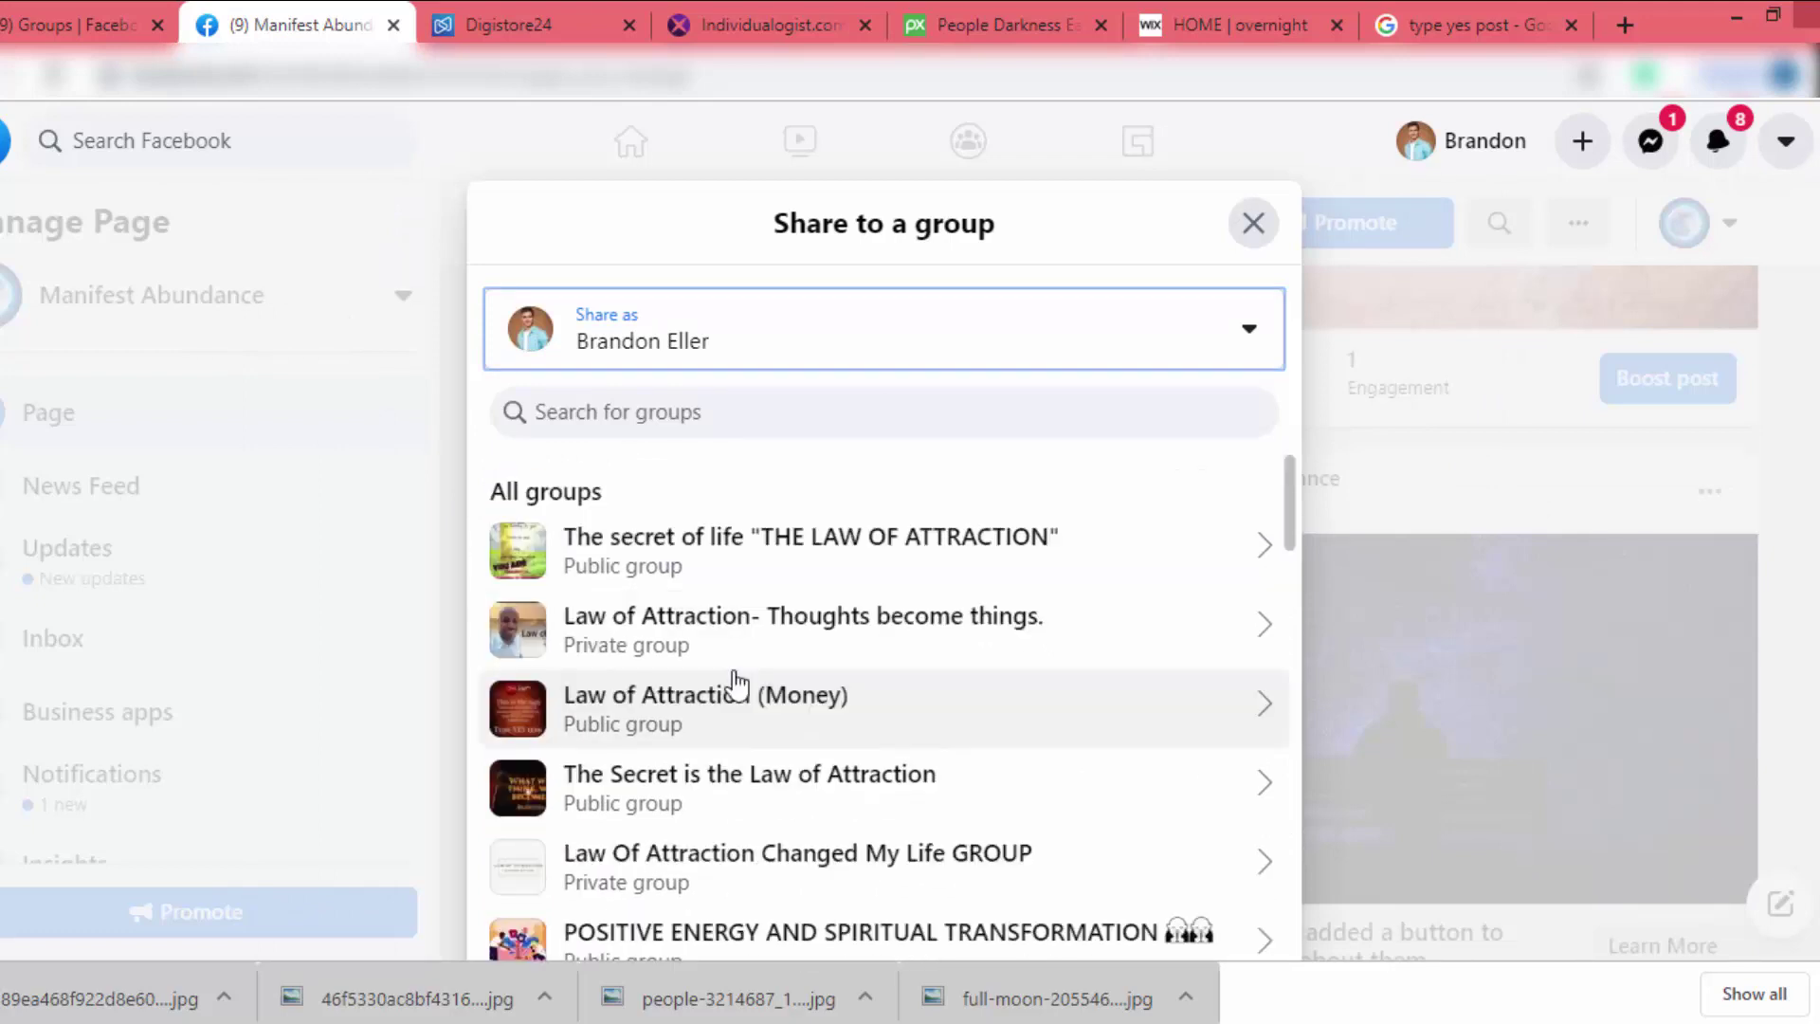
scroll(736, 682, "down", 2)
scroll(736, 679, "up", 2)
left_click(816, 631)
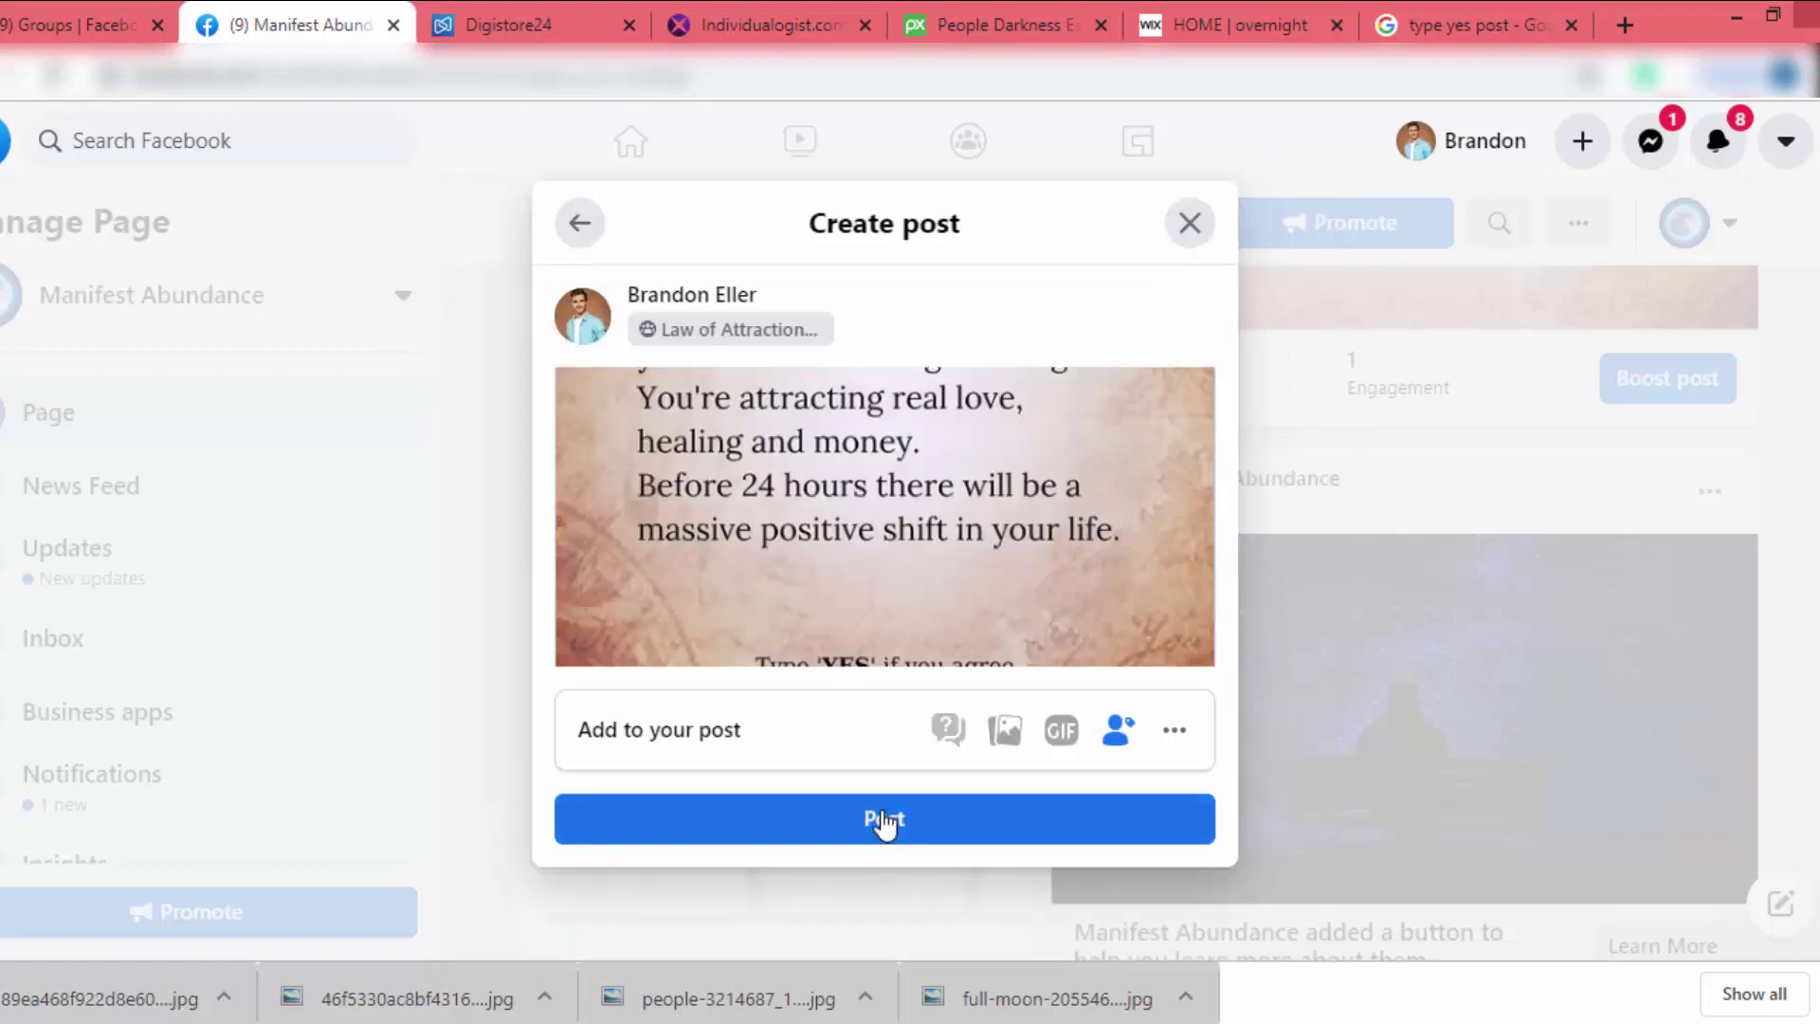
left_click(883, 823)
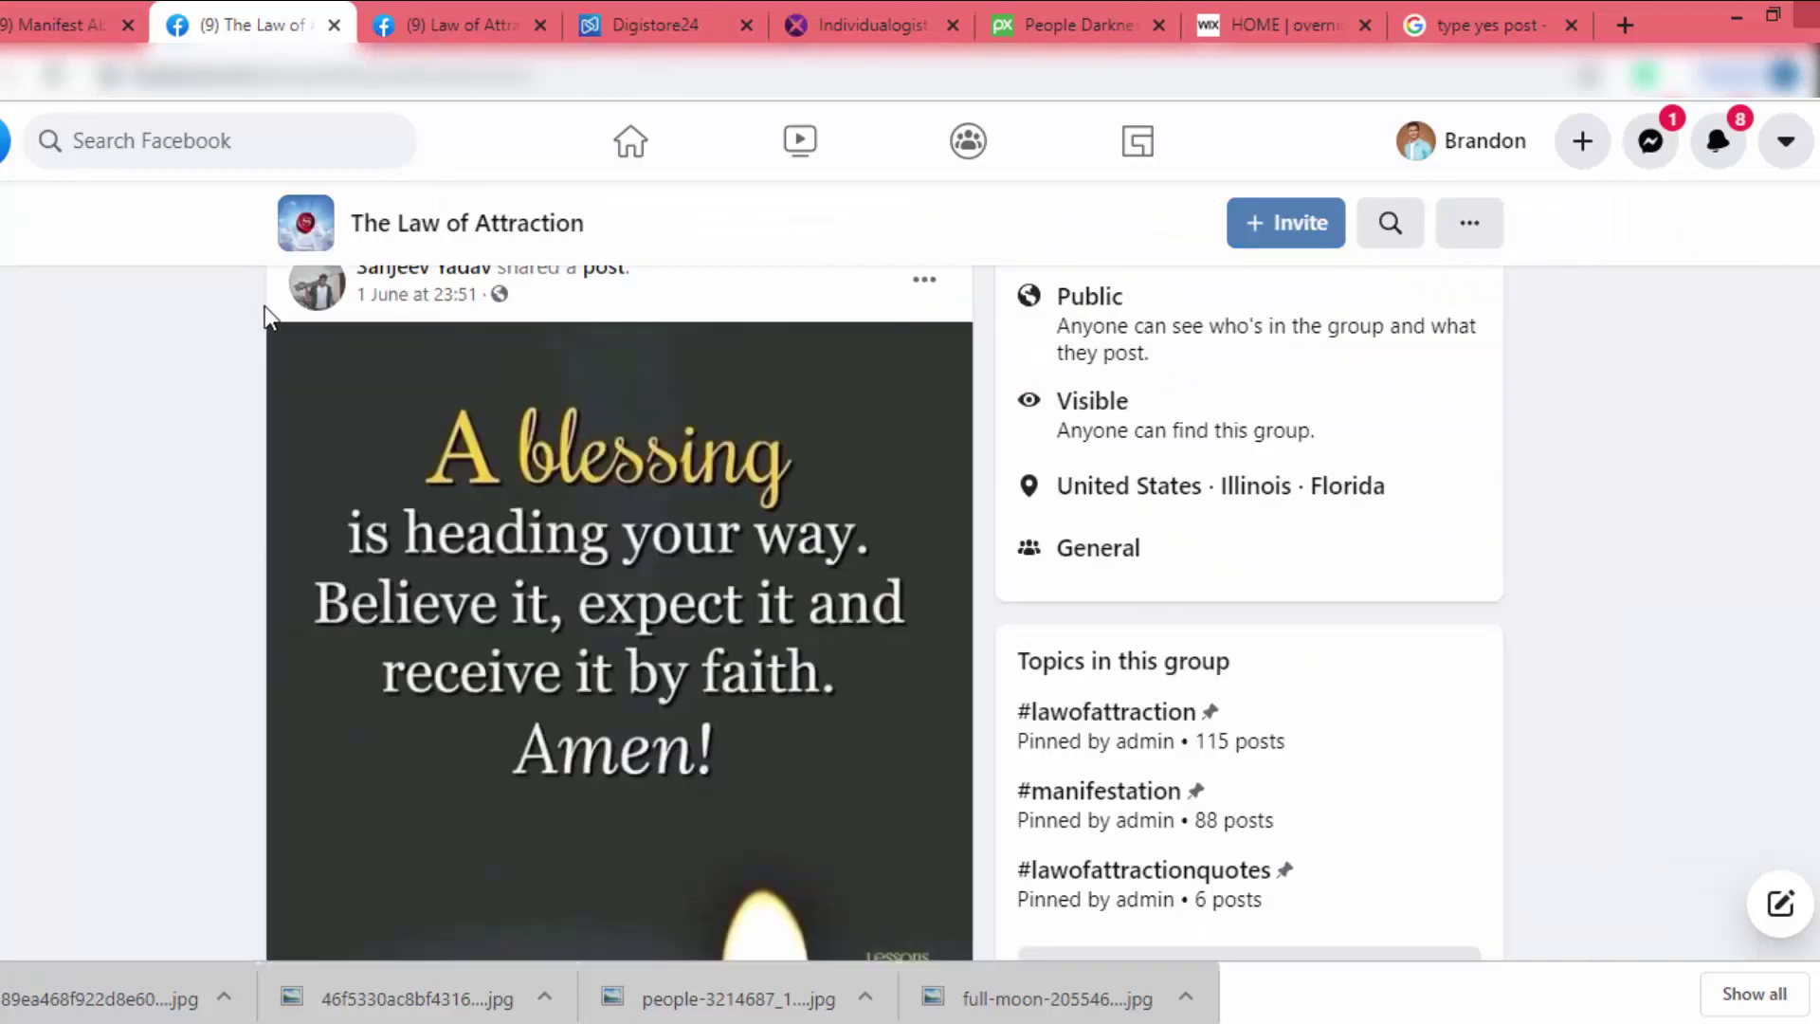
Examine the shared "A blessing is heading your way" post in The Law of Attraction group, including its source Page and engagement
scroll(76, 446, "down", 4)
scroll(75, 446, "up", 4)
scroll(76, 445, "down", 4)
scroll(76, 446, "down", 3)
scroll(76, 446, "up", 4)
scroll(76, 445, "down", 3)
mouse_move(386, 743)
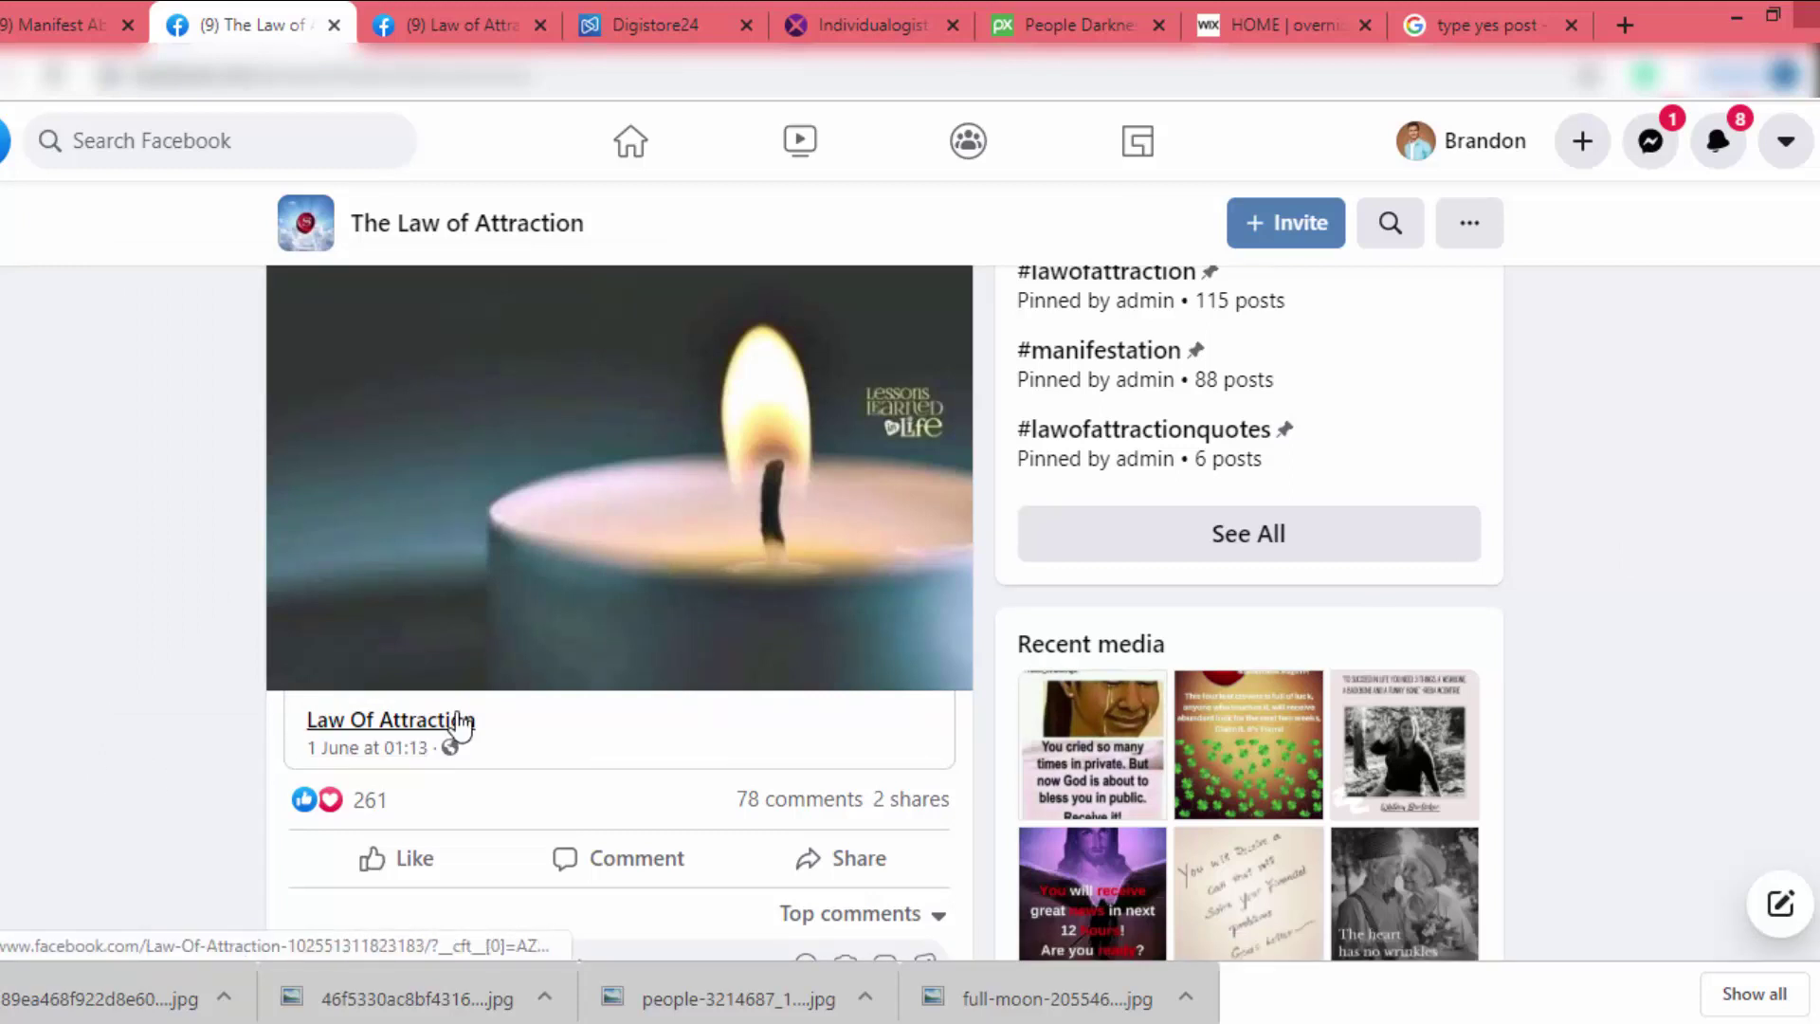
mouse_move(461, 723)
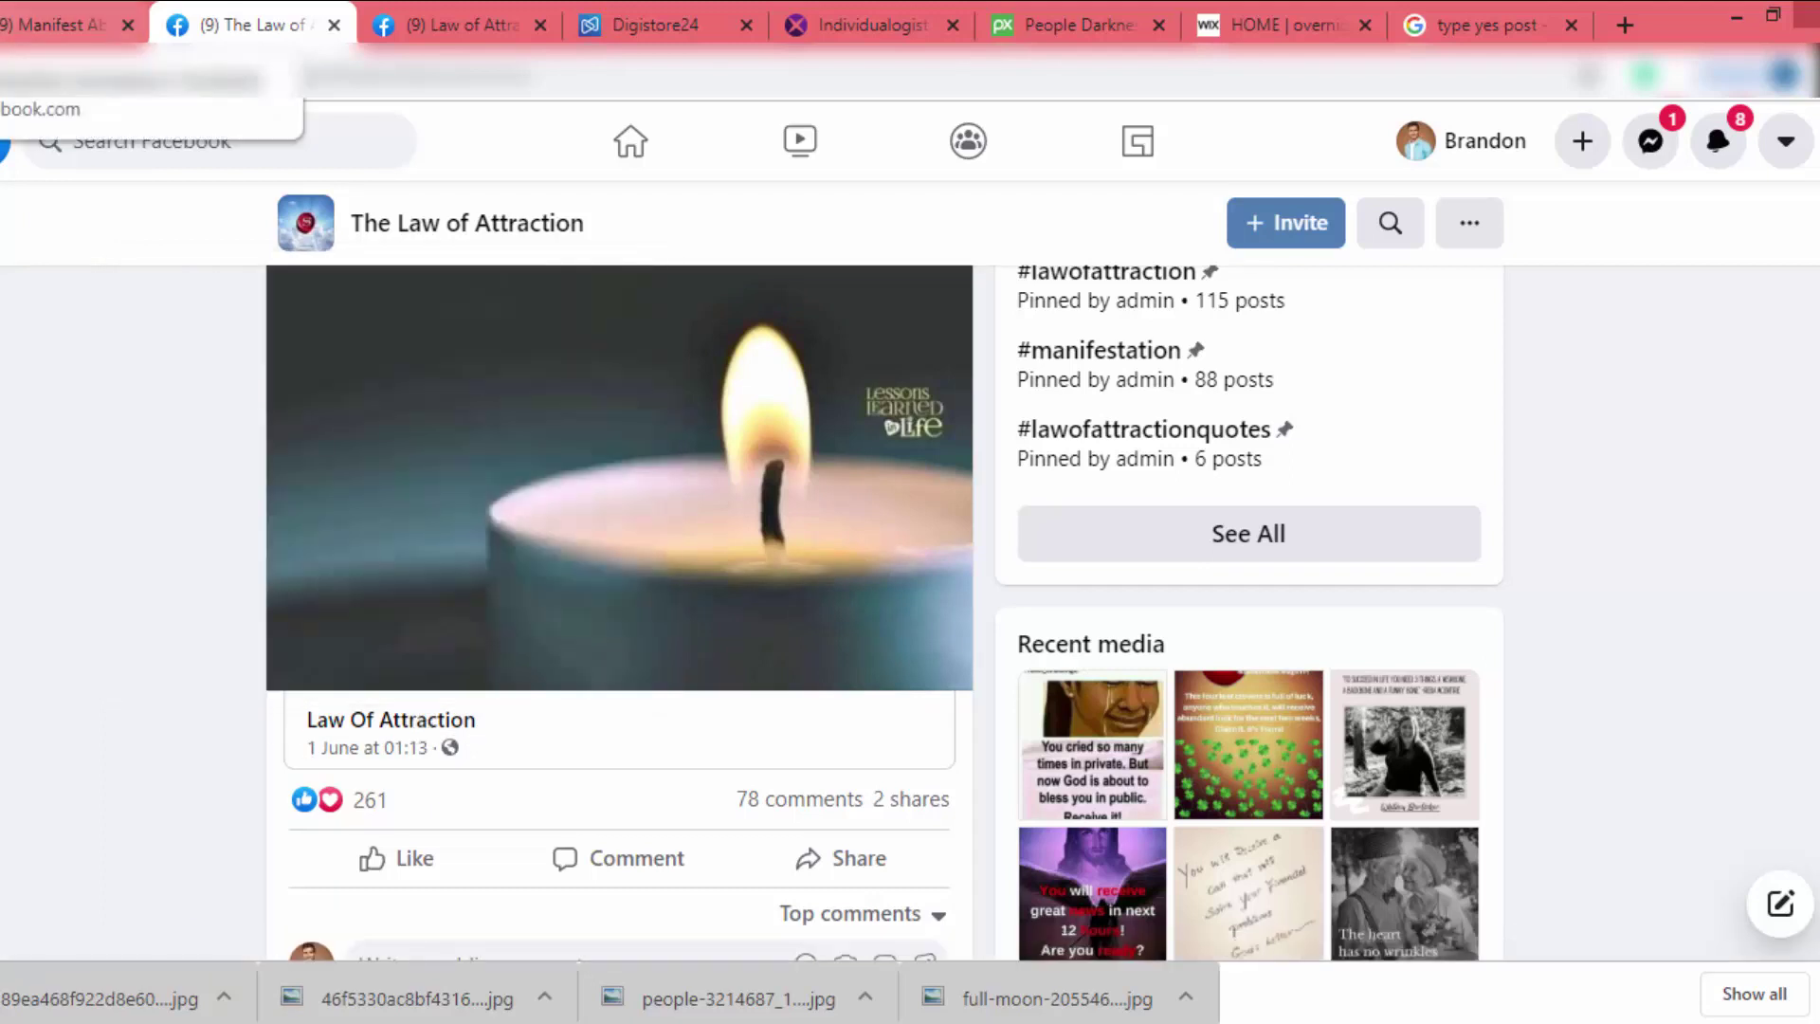
Return to the Manifest Abundance Page and go up to its post creation area
left_click(56, 24)
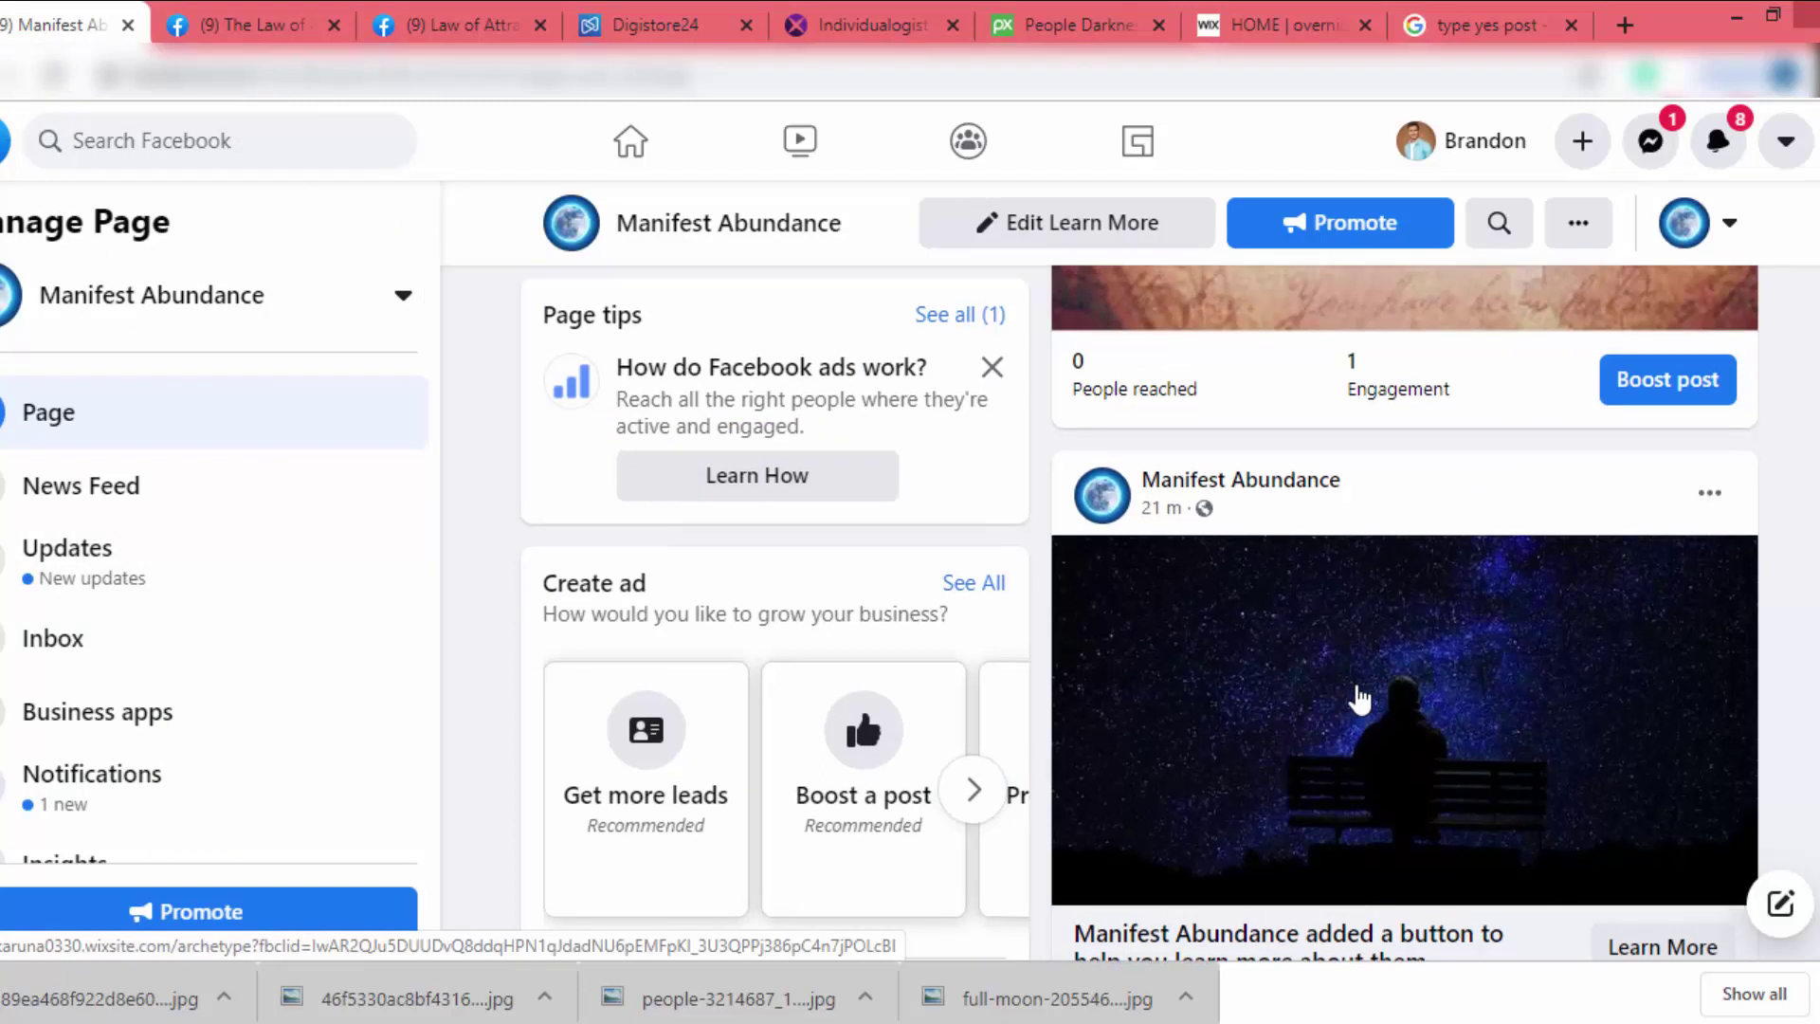
scroll(1359, 699, "up", 8)
scroll(1359, 700, "up", 2)
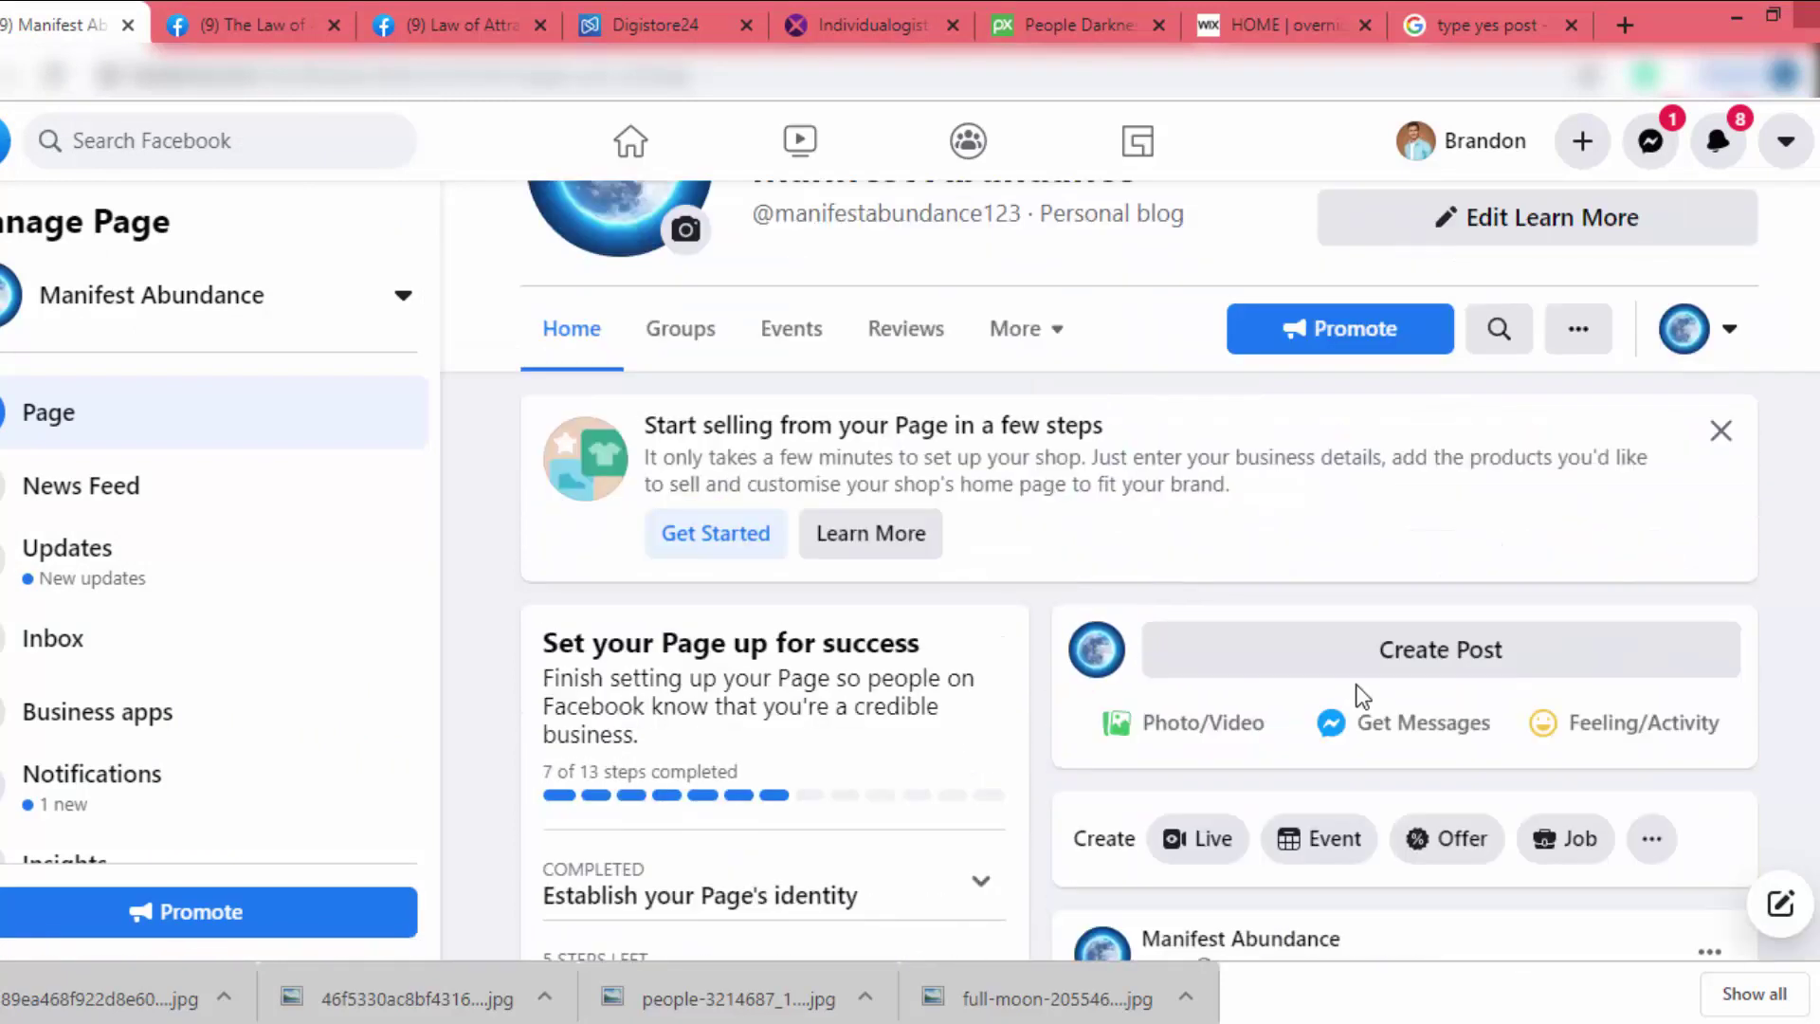
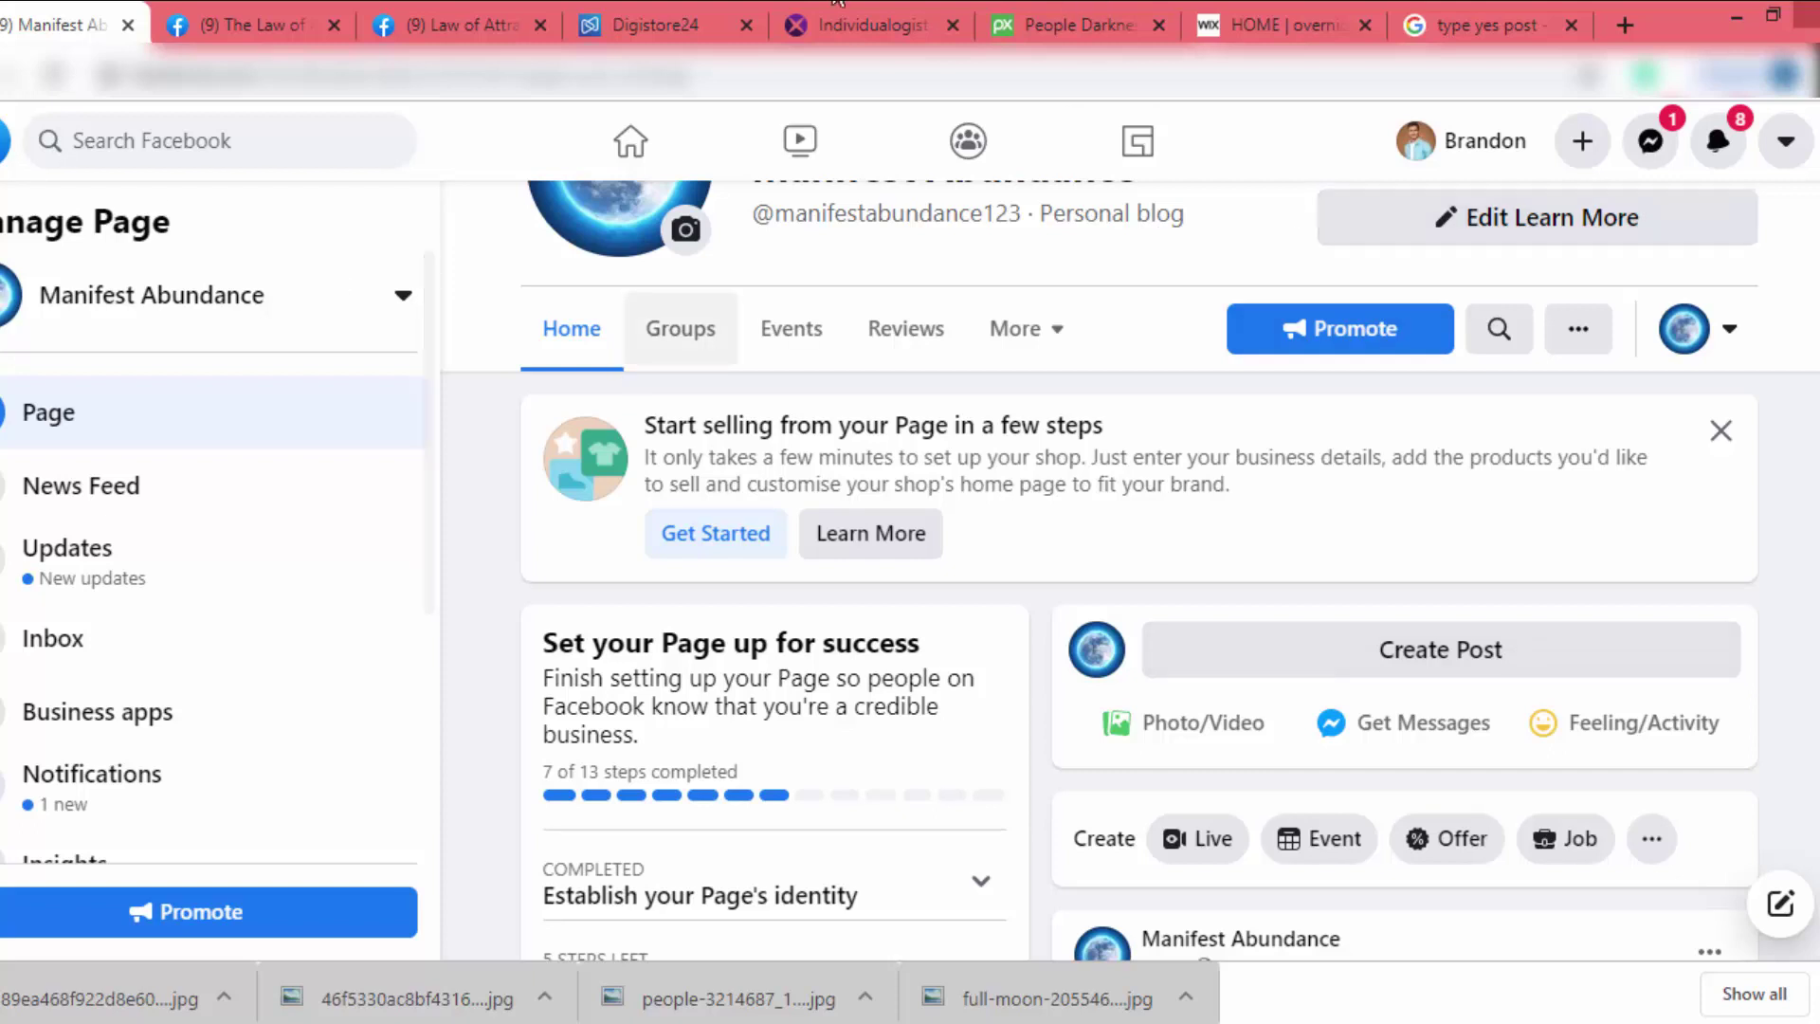
Save the 300 x 250 px archetype banner from the Individualogist banners section as banner-300x250.png
left_click(881, 9)
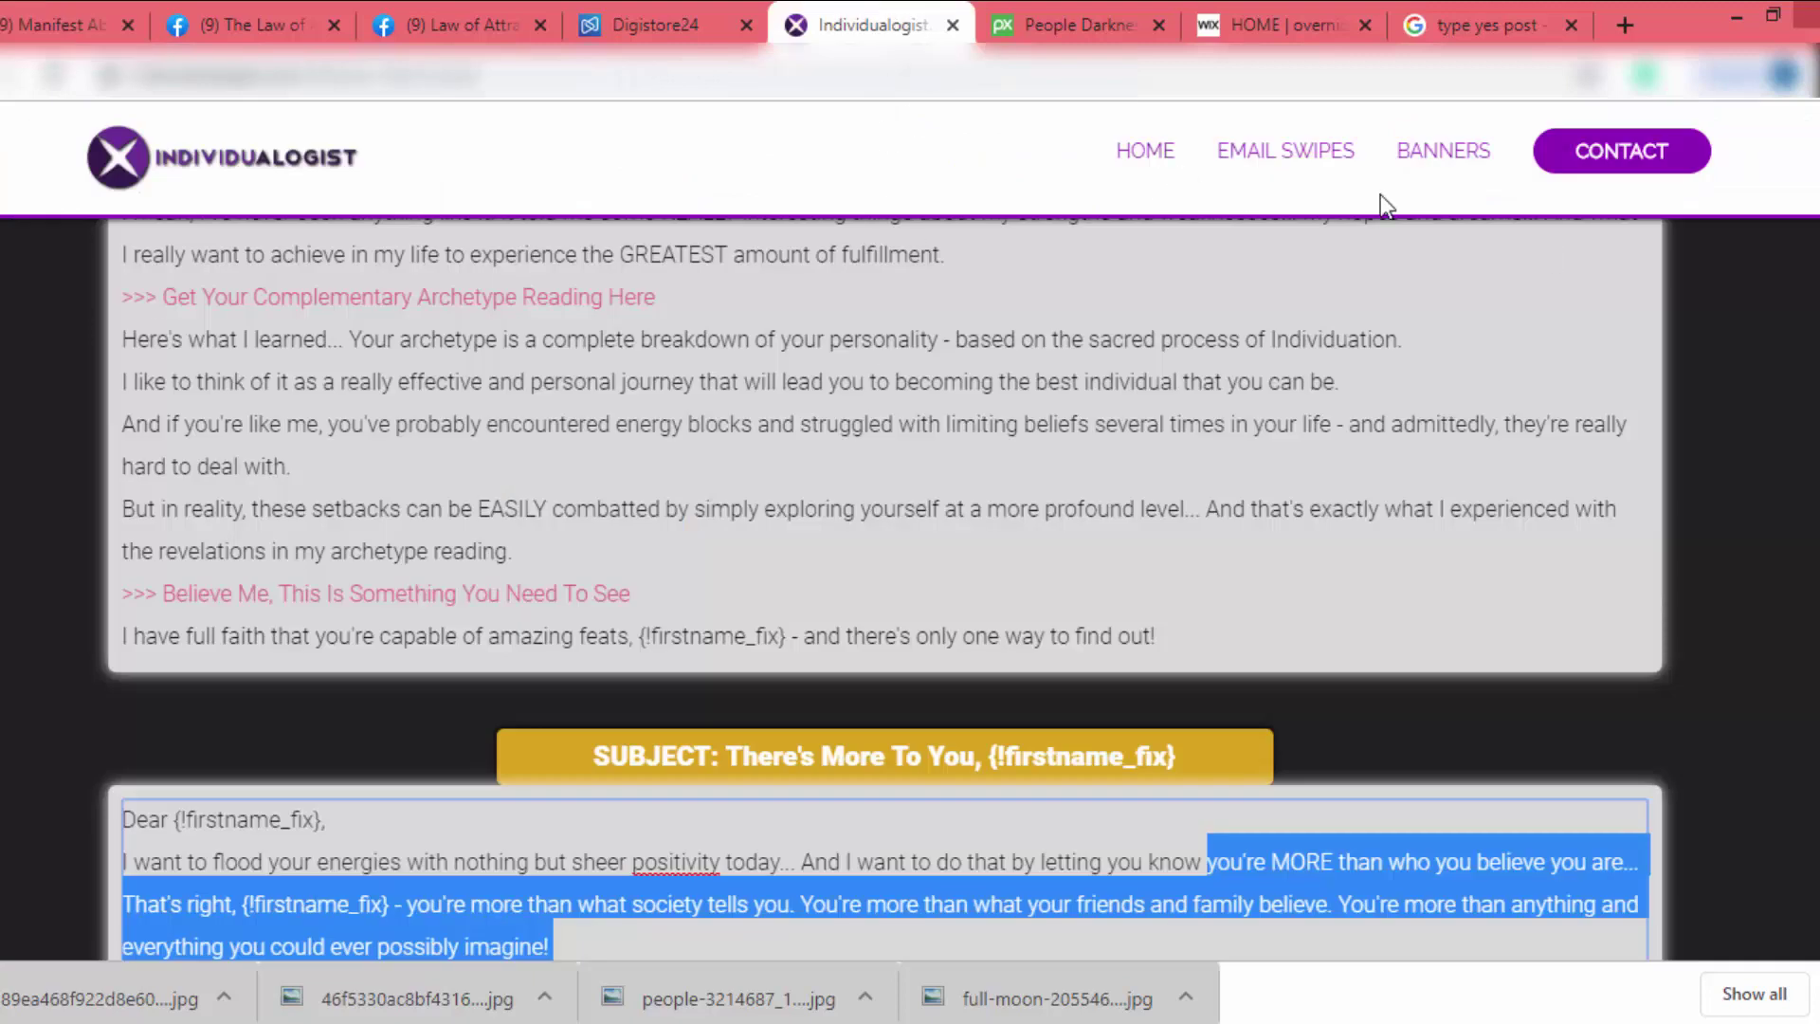
left_click(1475, 163)
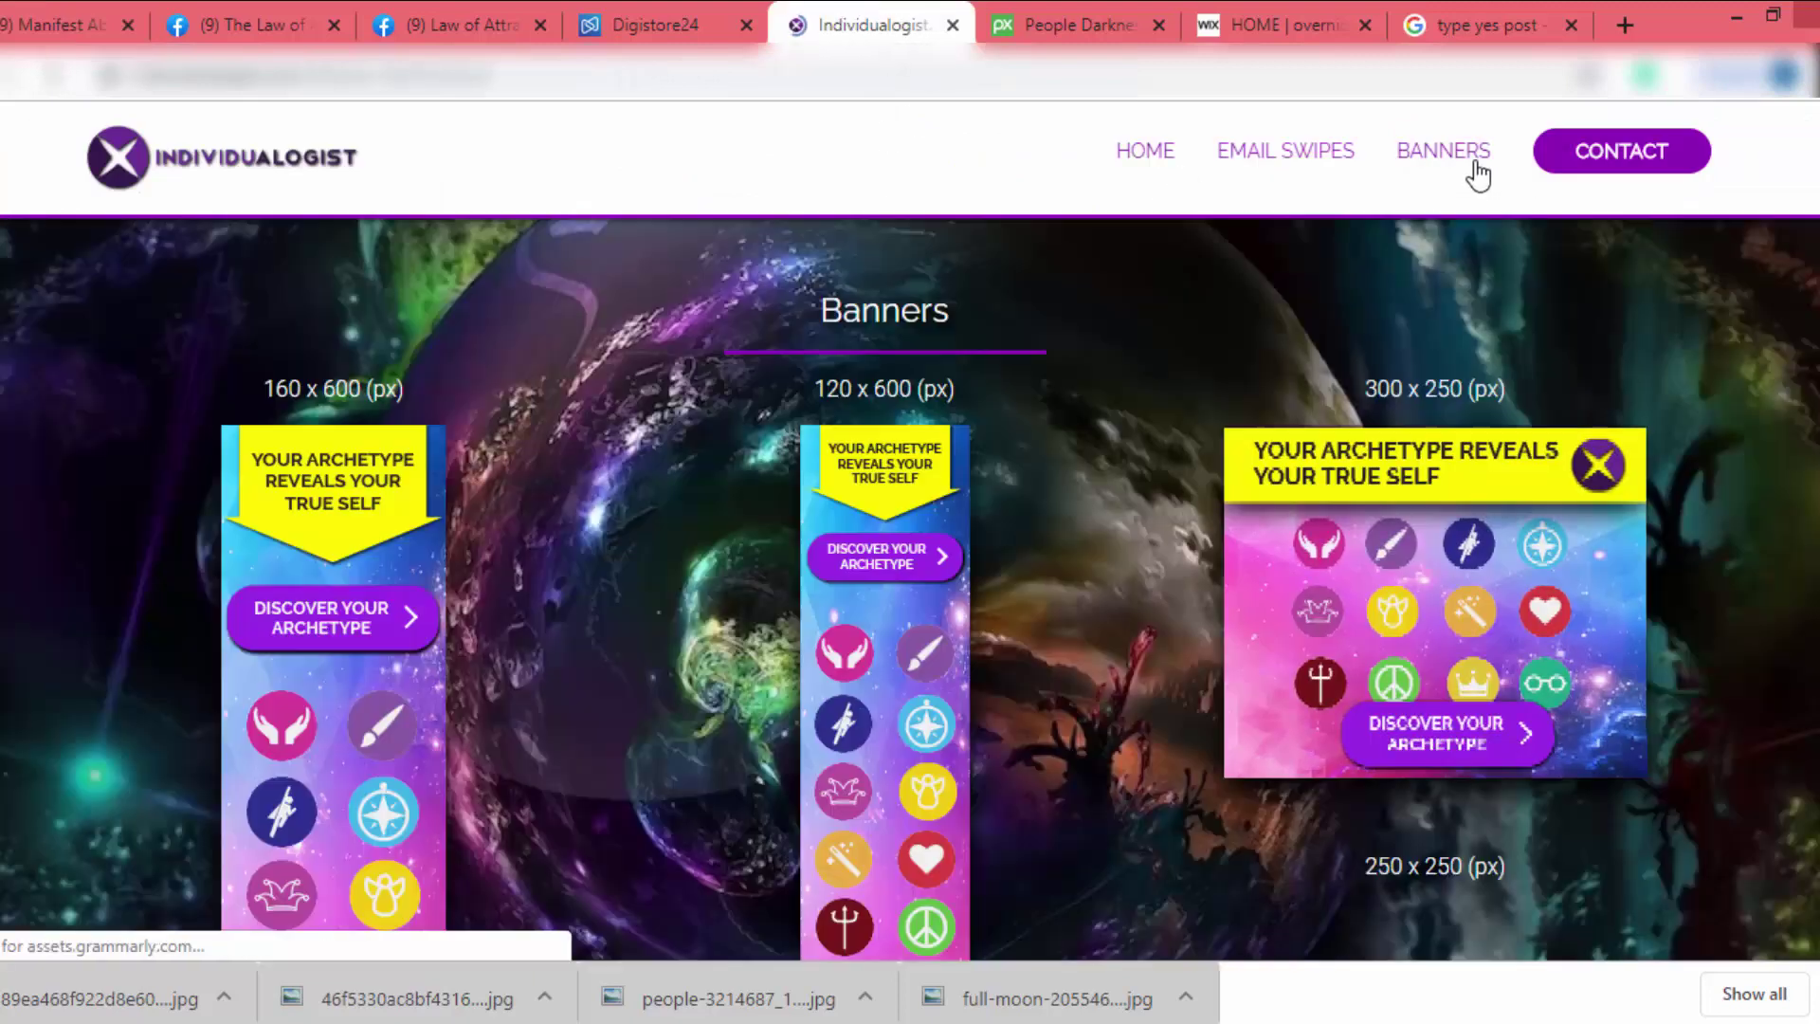
scroll(1481, 540, "down", 6)
scroll(1473, 558, "up", 6)
left_click_drag(1420, 540, 1455, 445)
right_click(1386, 402)
left_click(1445, 497)
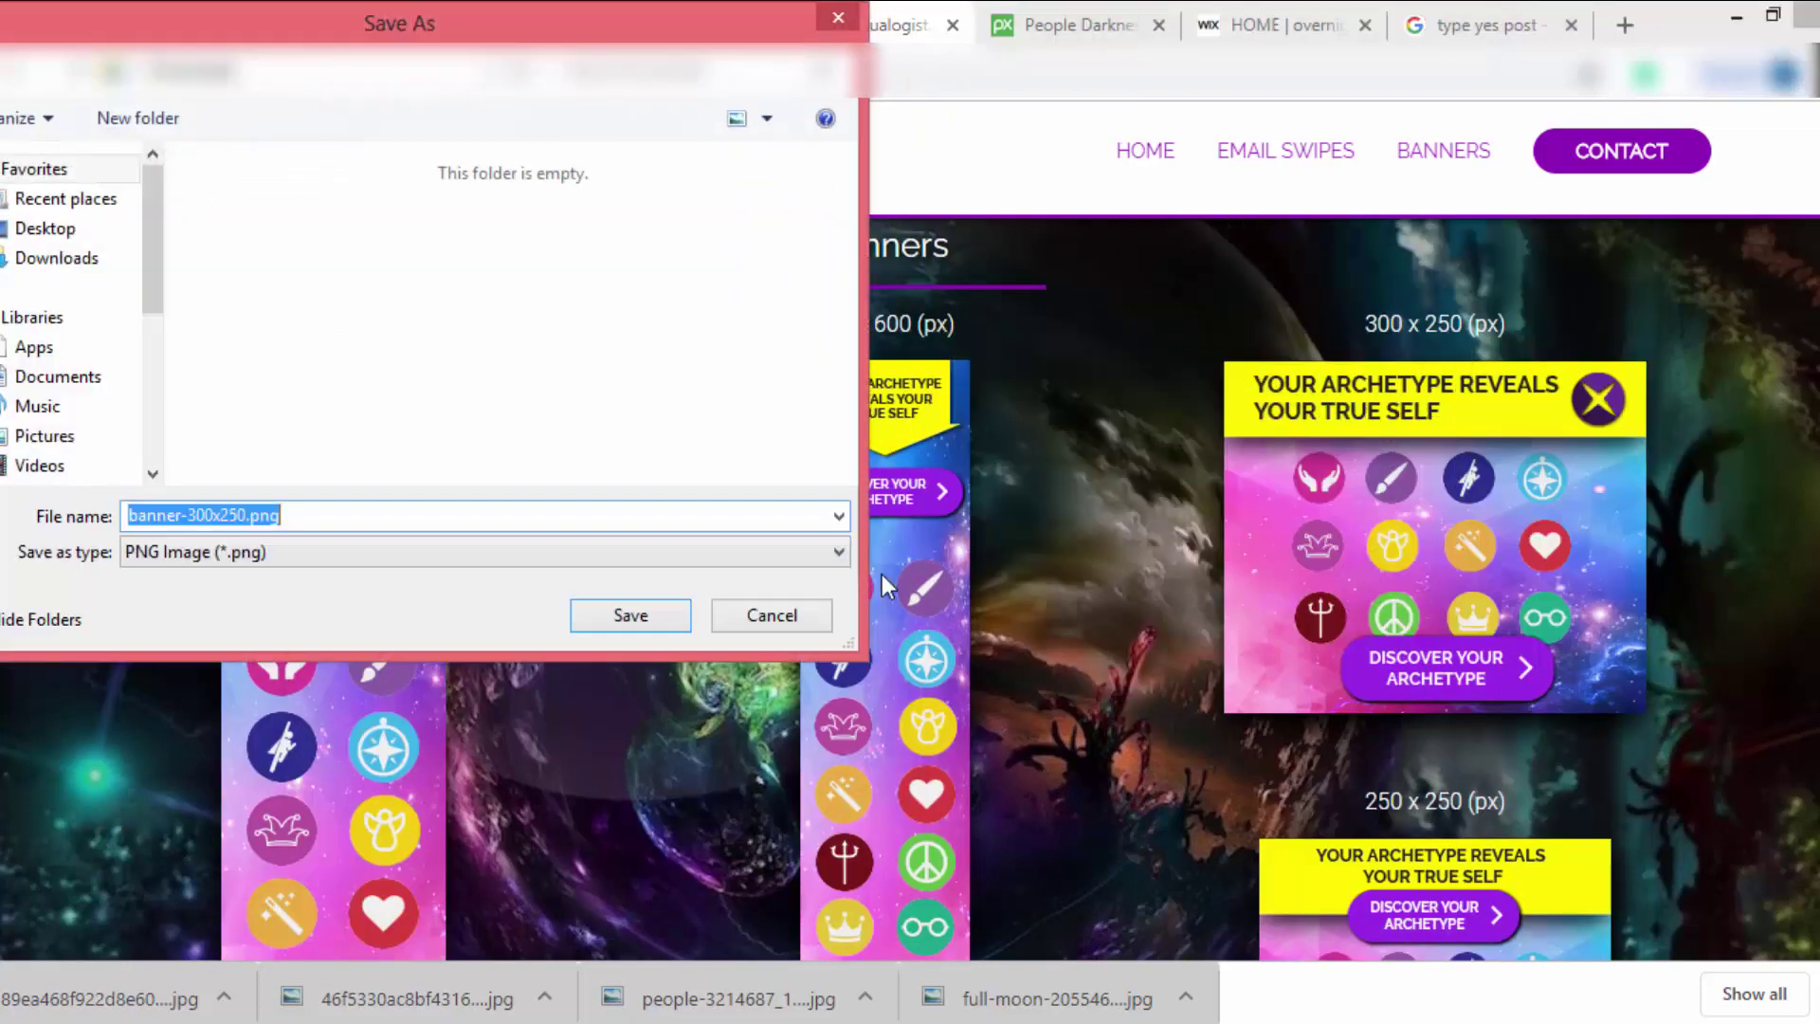
left_click(674, 614)
Start a new Manifest Abundance Page post with banner-300x250.png attached
left_click(64, 11)
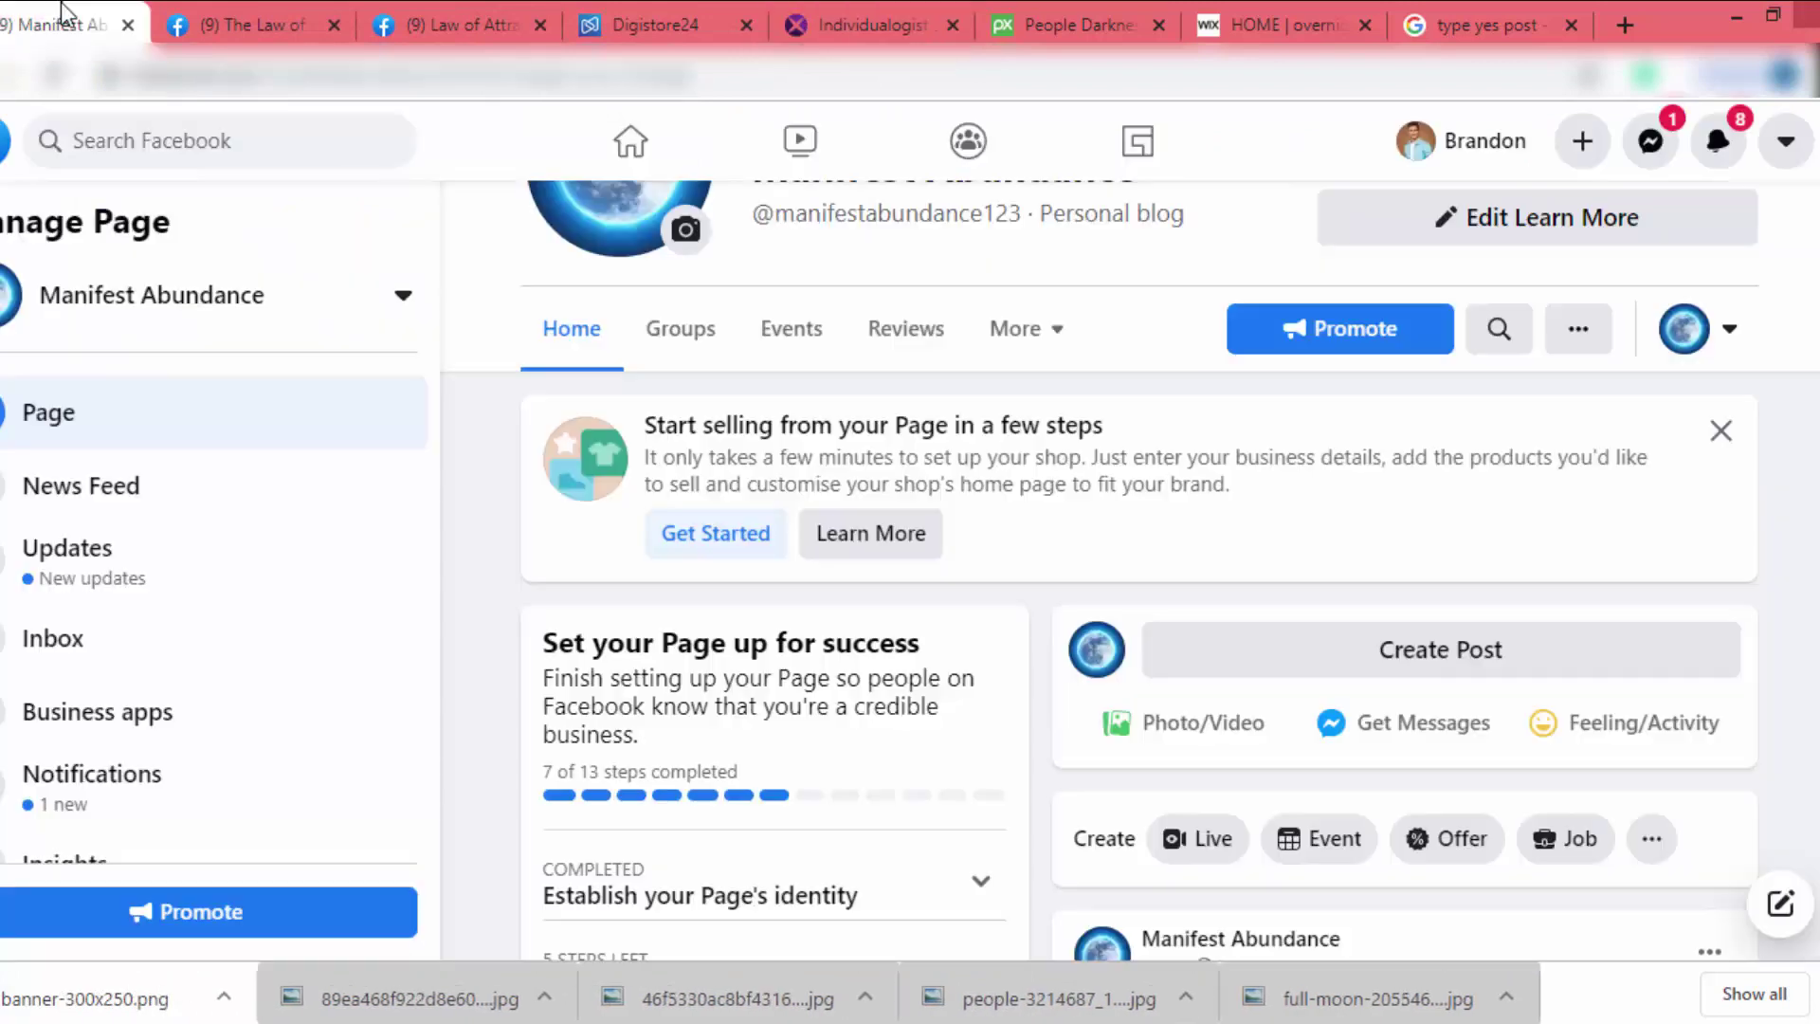
left_click(1425, 644)
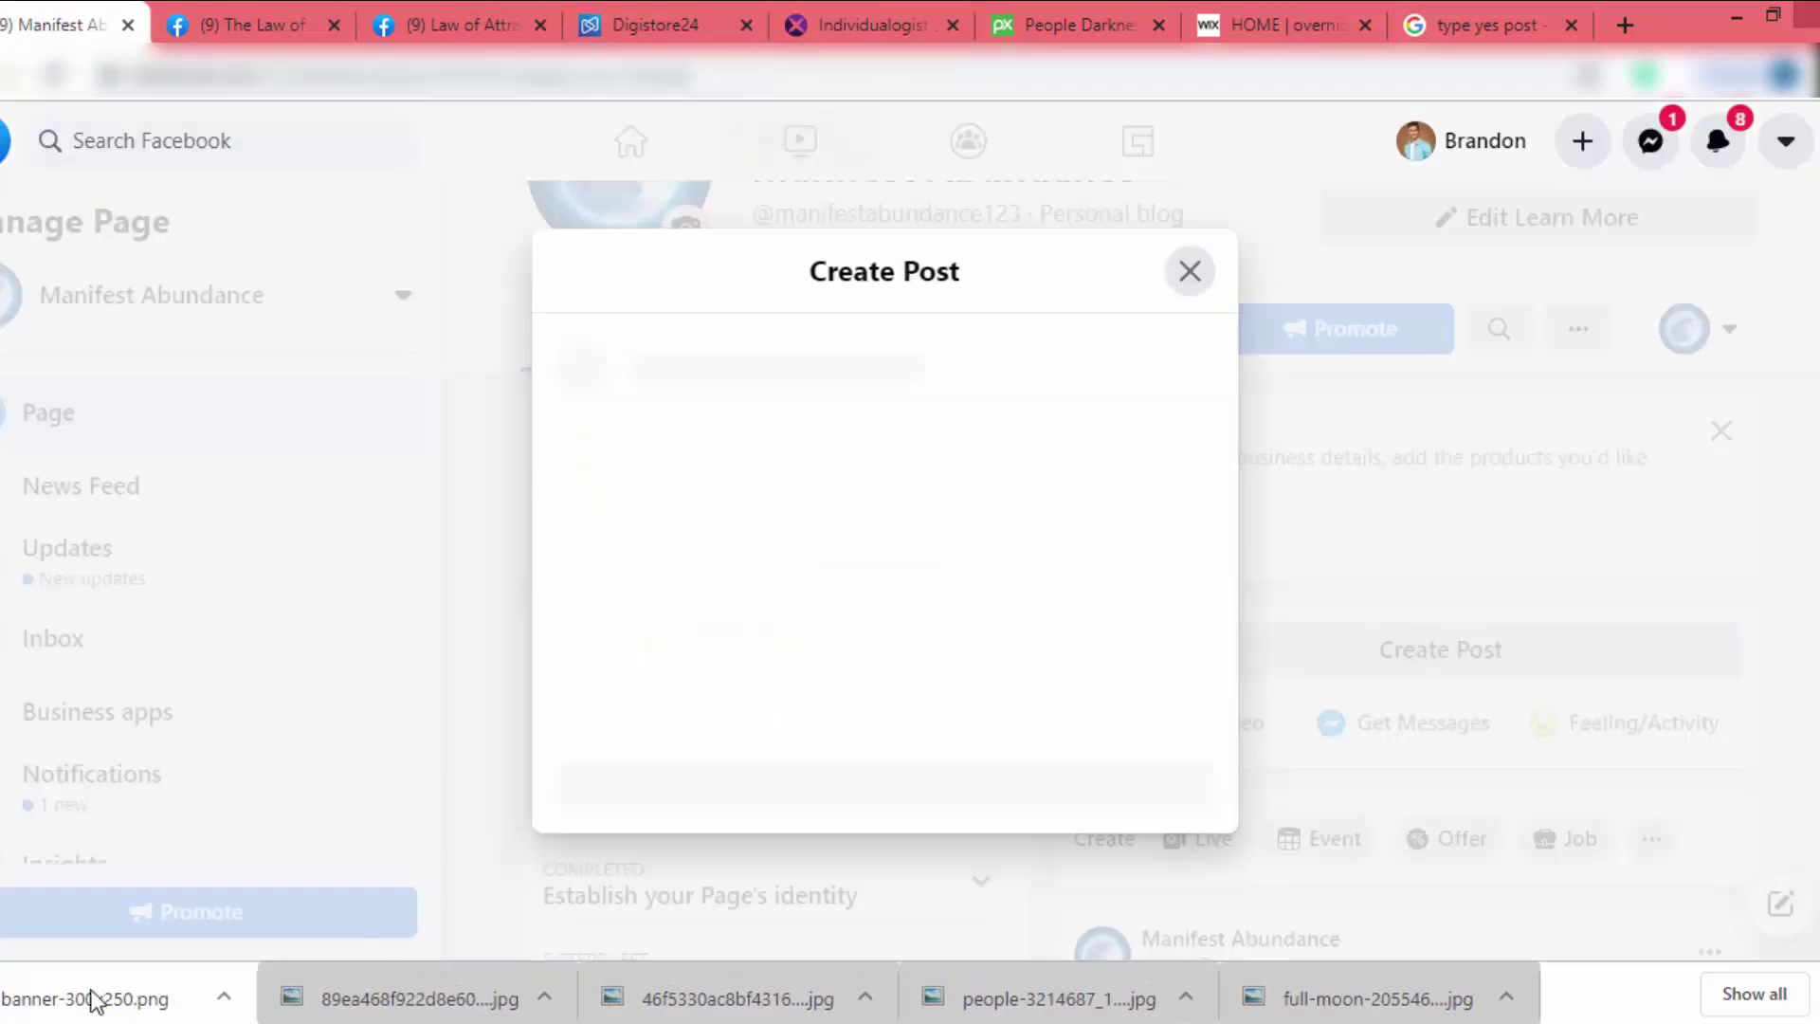
left_click_drag(114, 995, 854, 378)
scroll(862, 445, "down", 2)
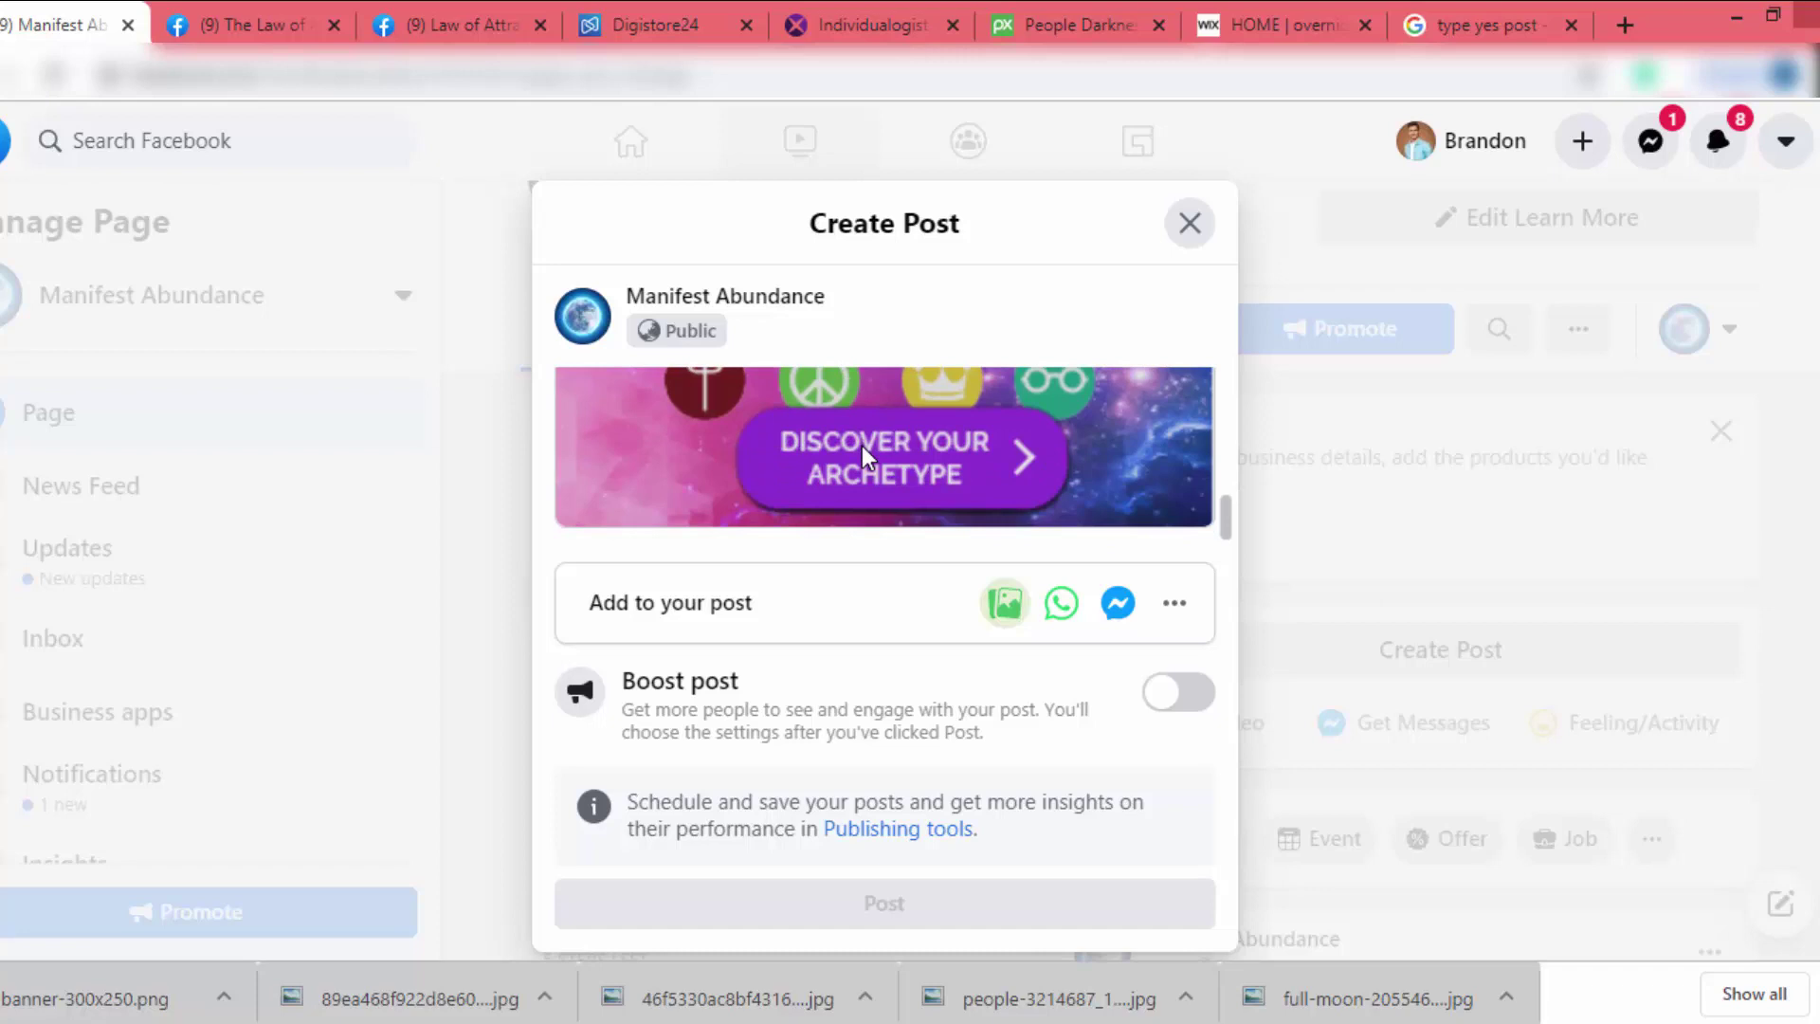
scroll(862, 446, "up", 2)
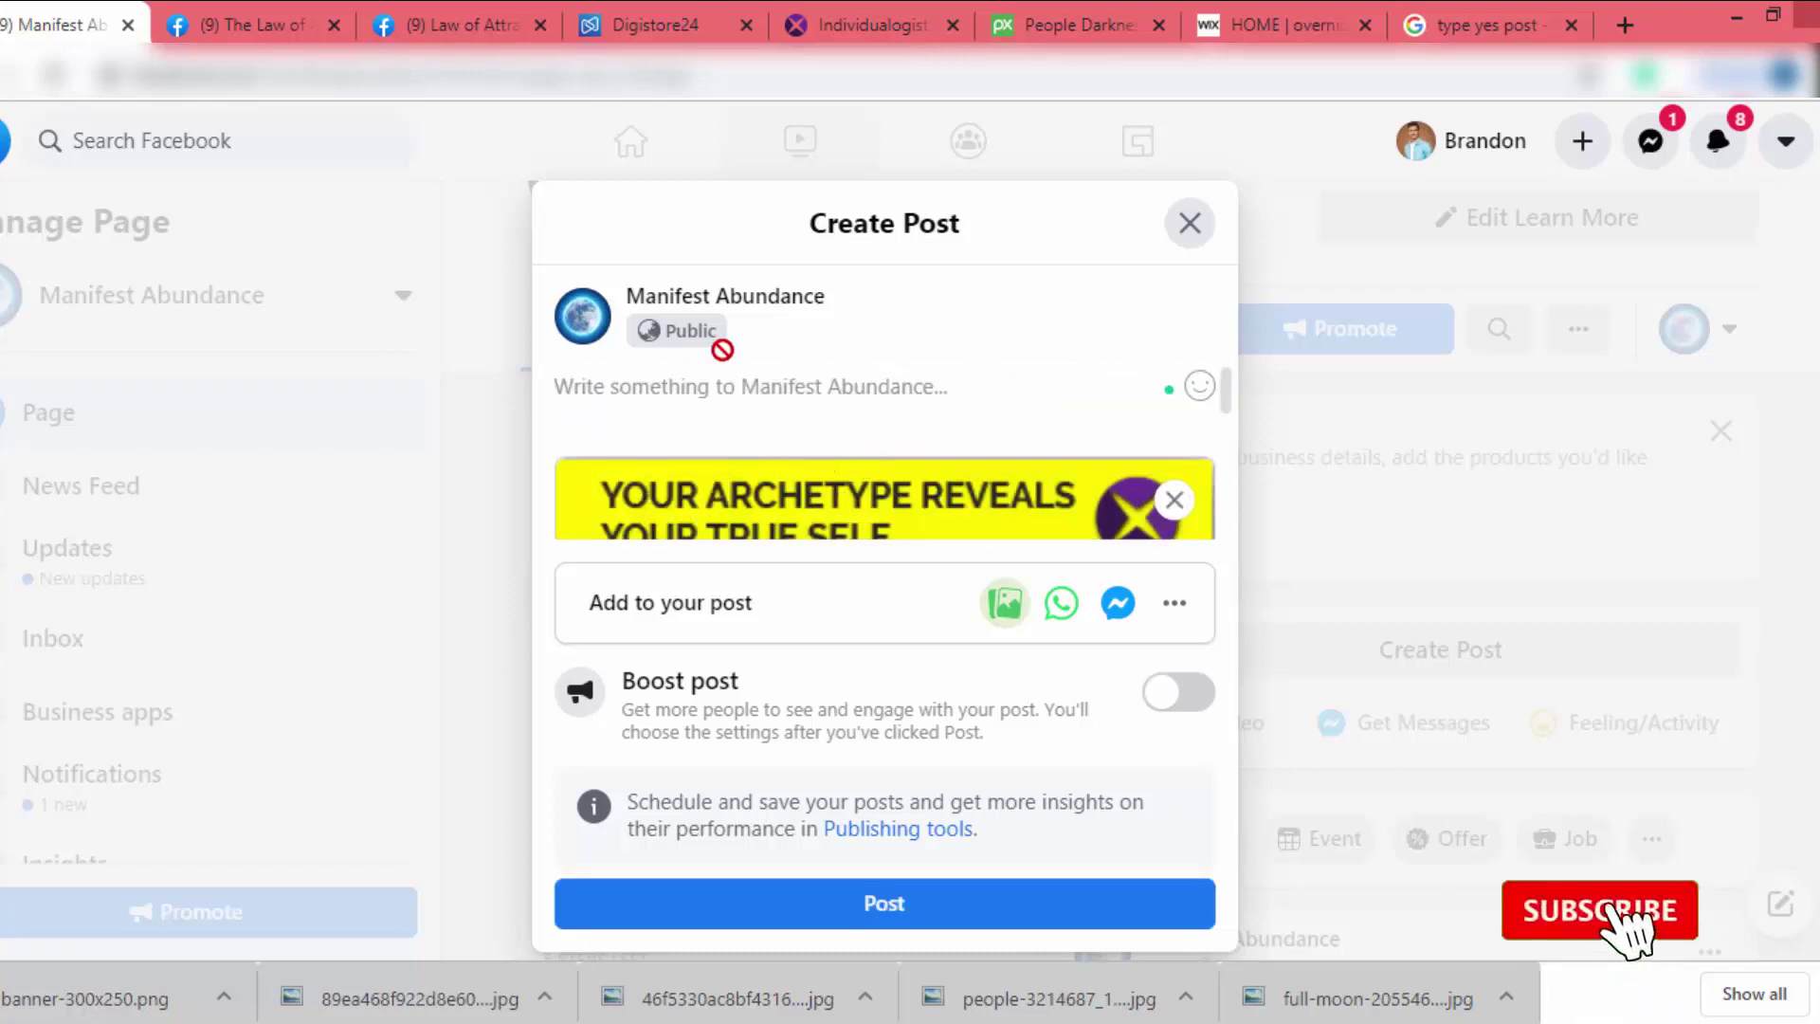
Copy the opening lines through "Get Your Complementary Archetype Reading Here" from Individualogist's Archetype Prediction email swipe into the banner post
left_click(802, 4)
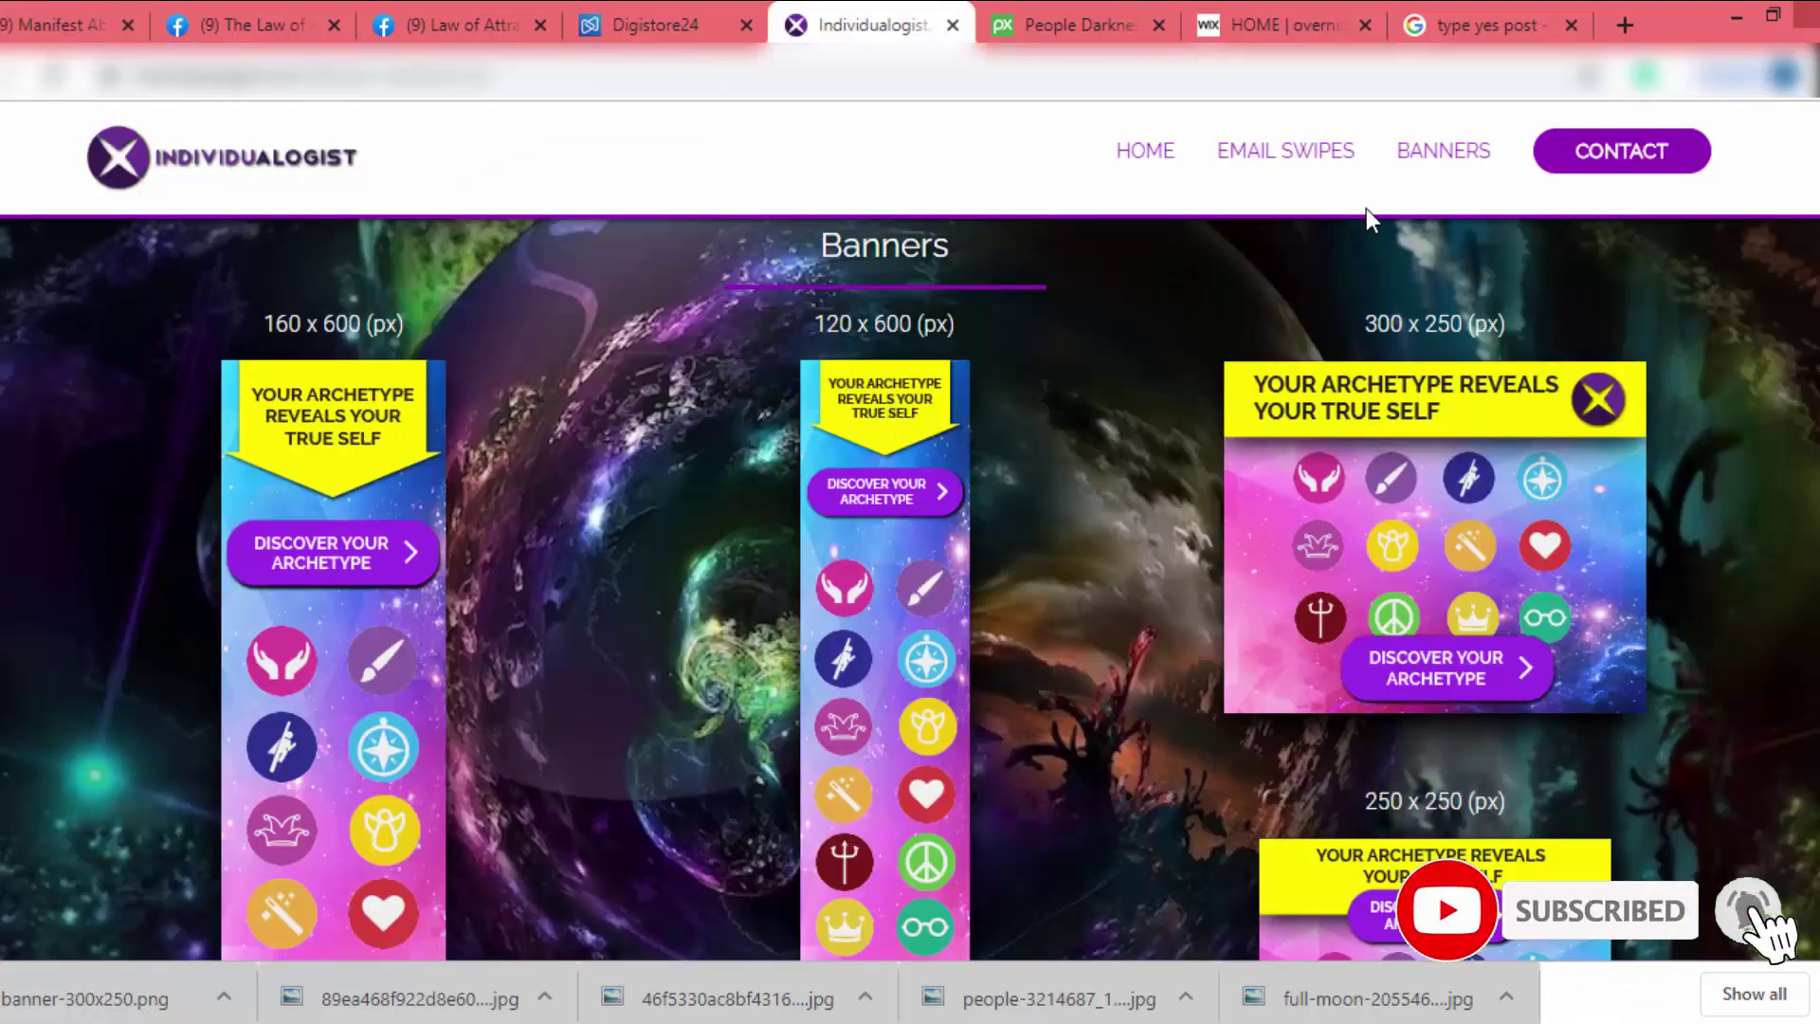
left_click(1303, 181)
scroll(759, 467, "down", 20)
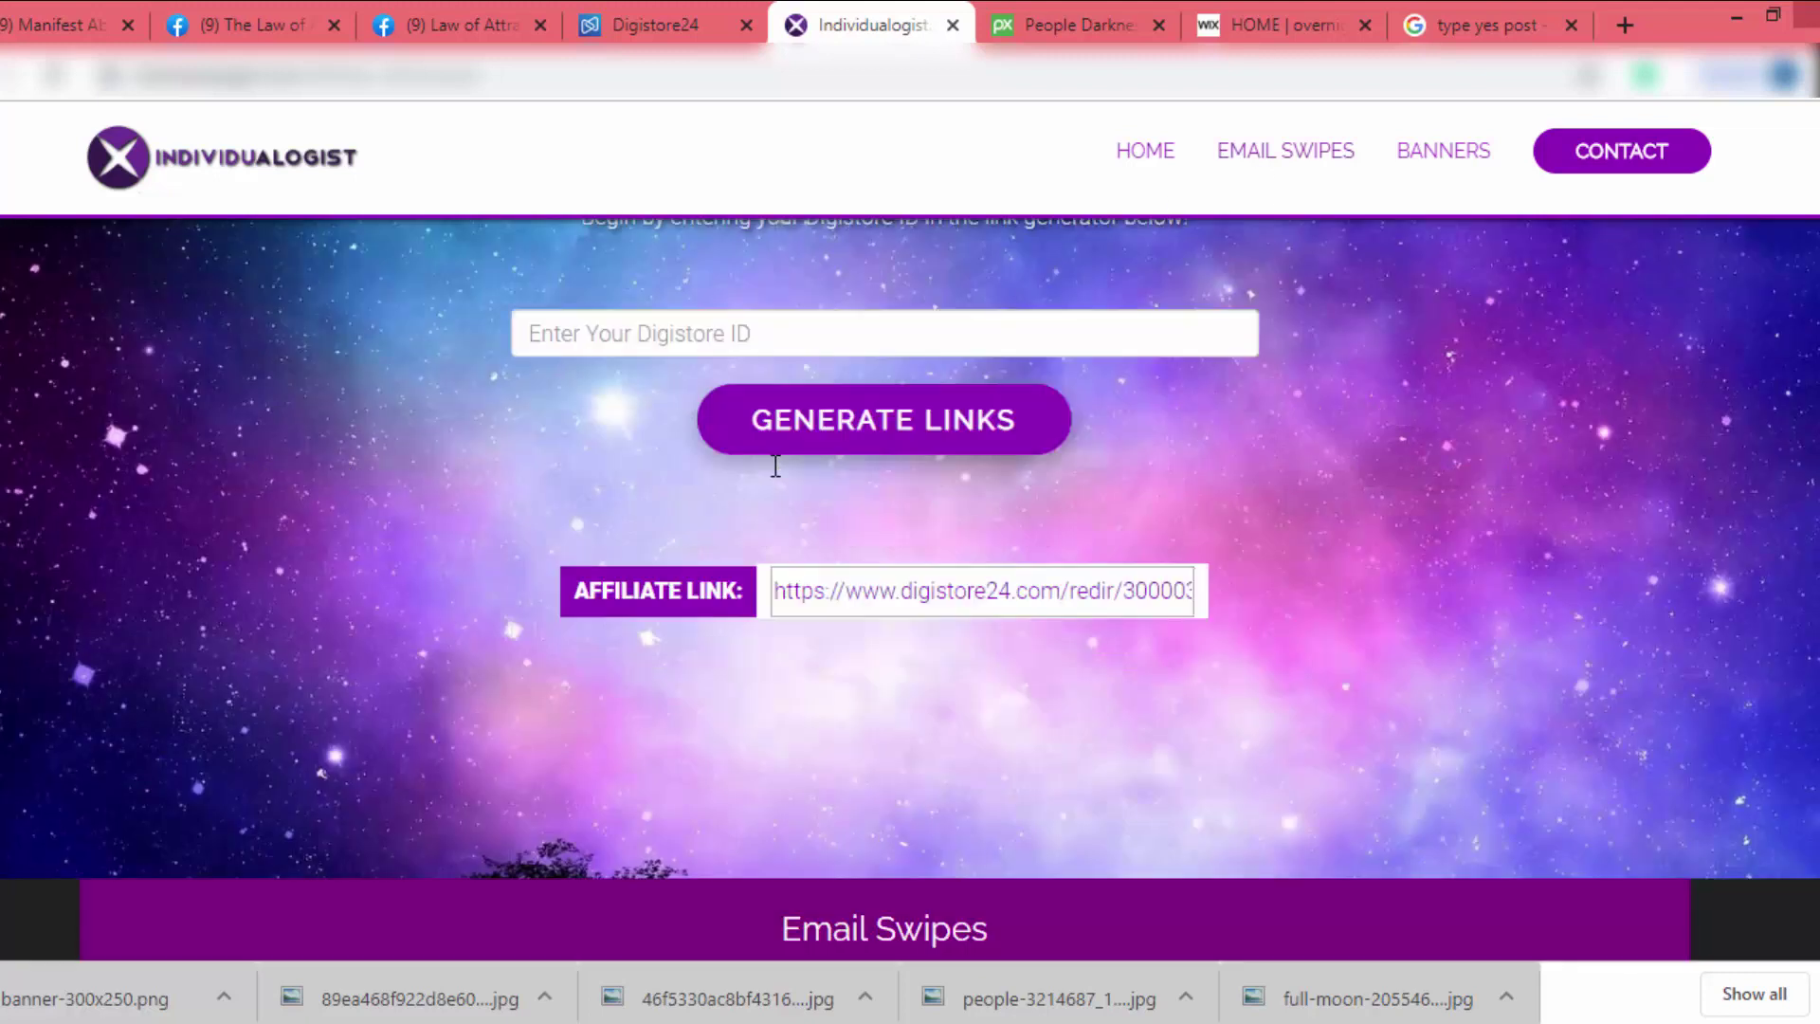
left_click_drag(1297, 505, 60, 468)
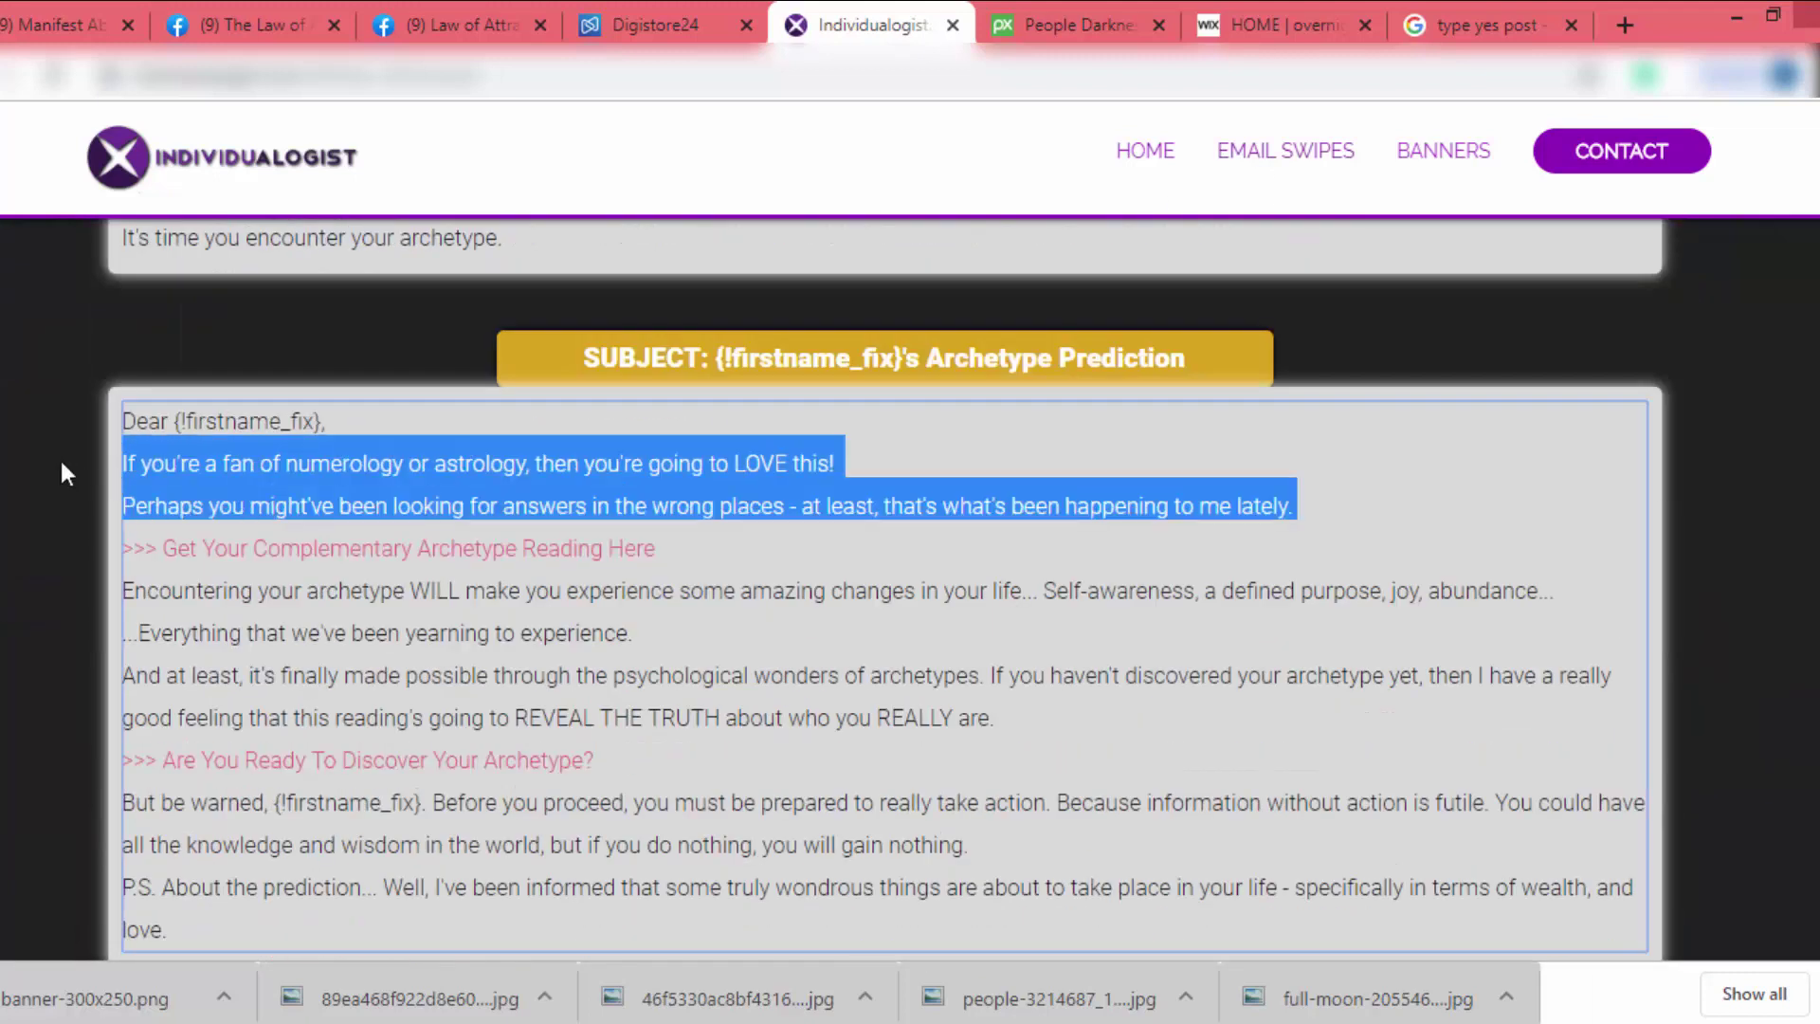
key("ctrl+c")
key("ctrl+1")
key("ctrl+v")
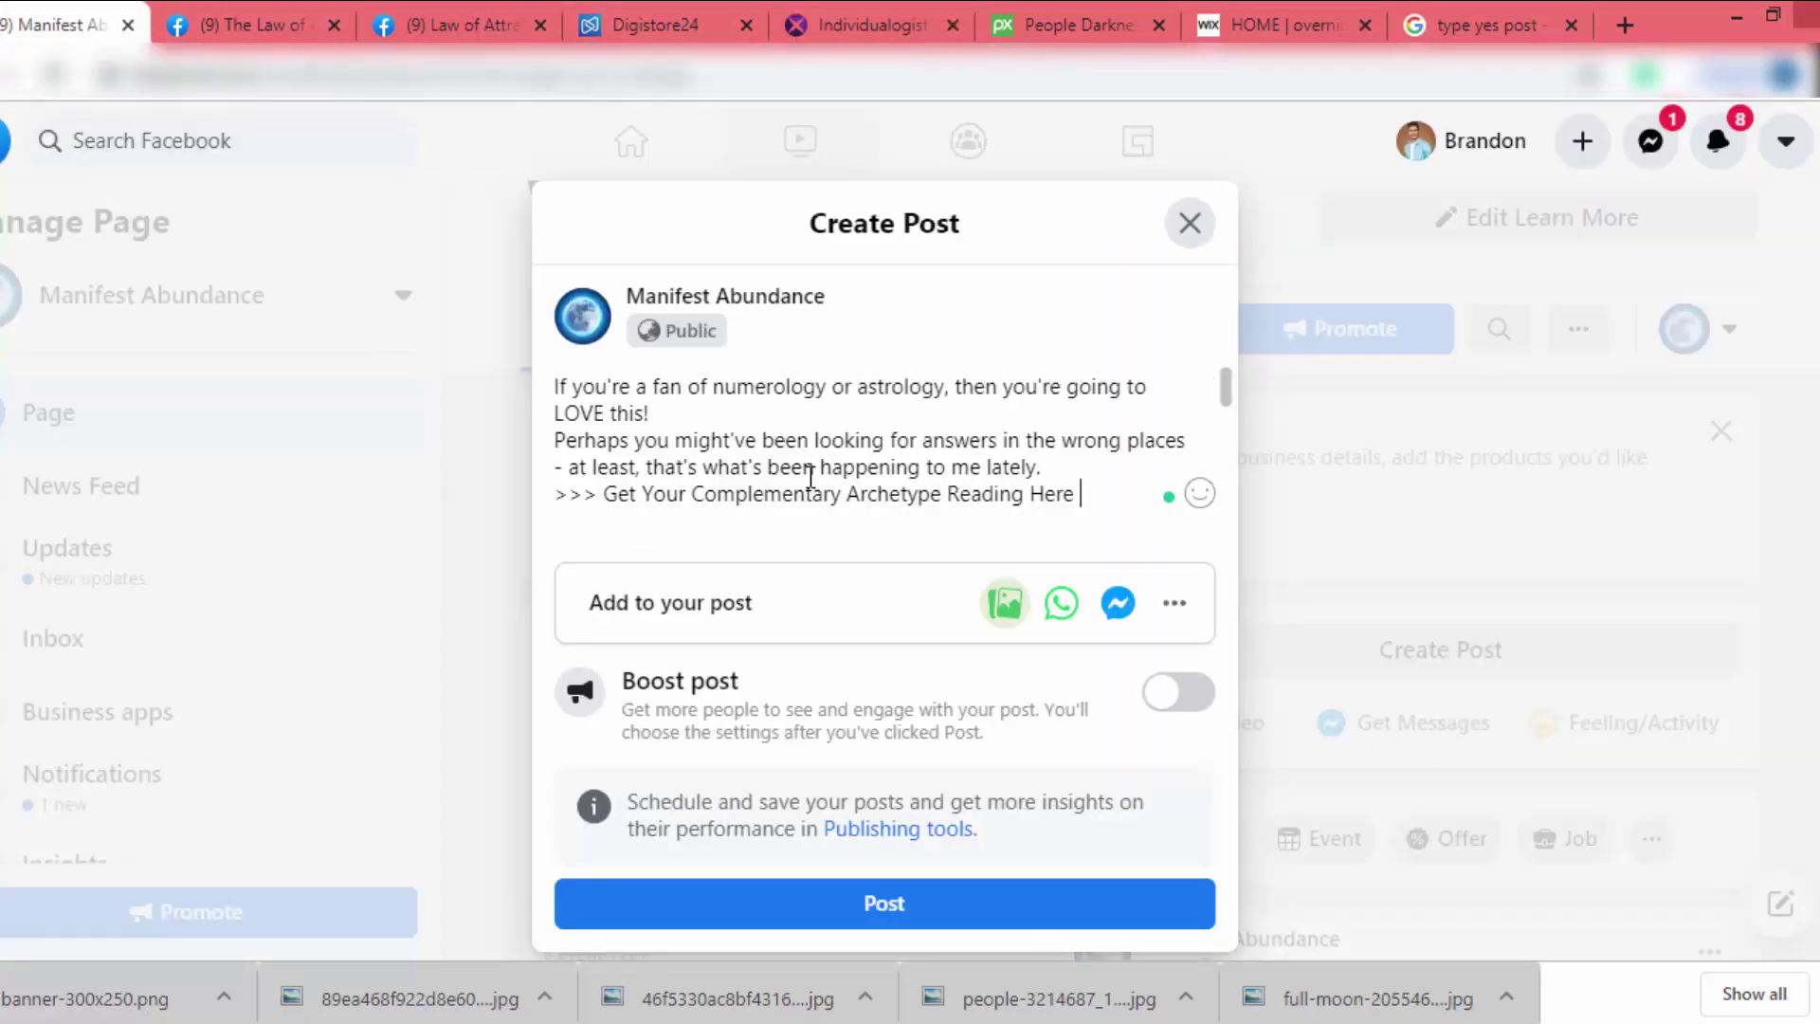
Insert a blank line before ">>> Get Your Complementary Archetype Reading Here" and start a new line after it
left_click(1048, 466)
key("Return")
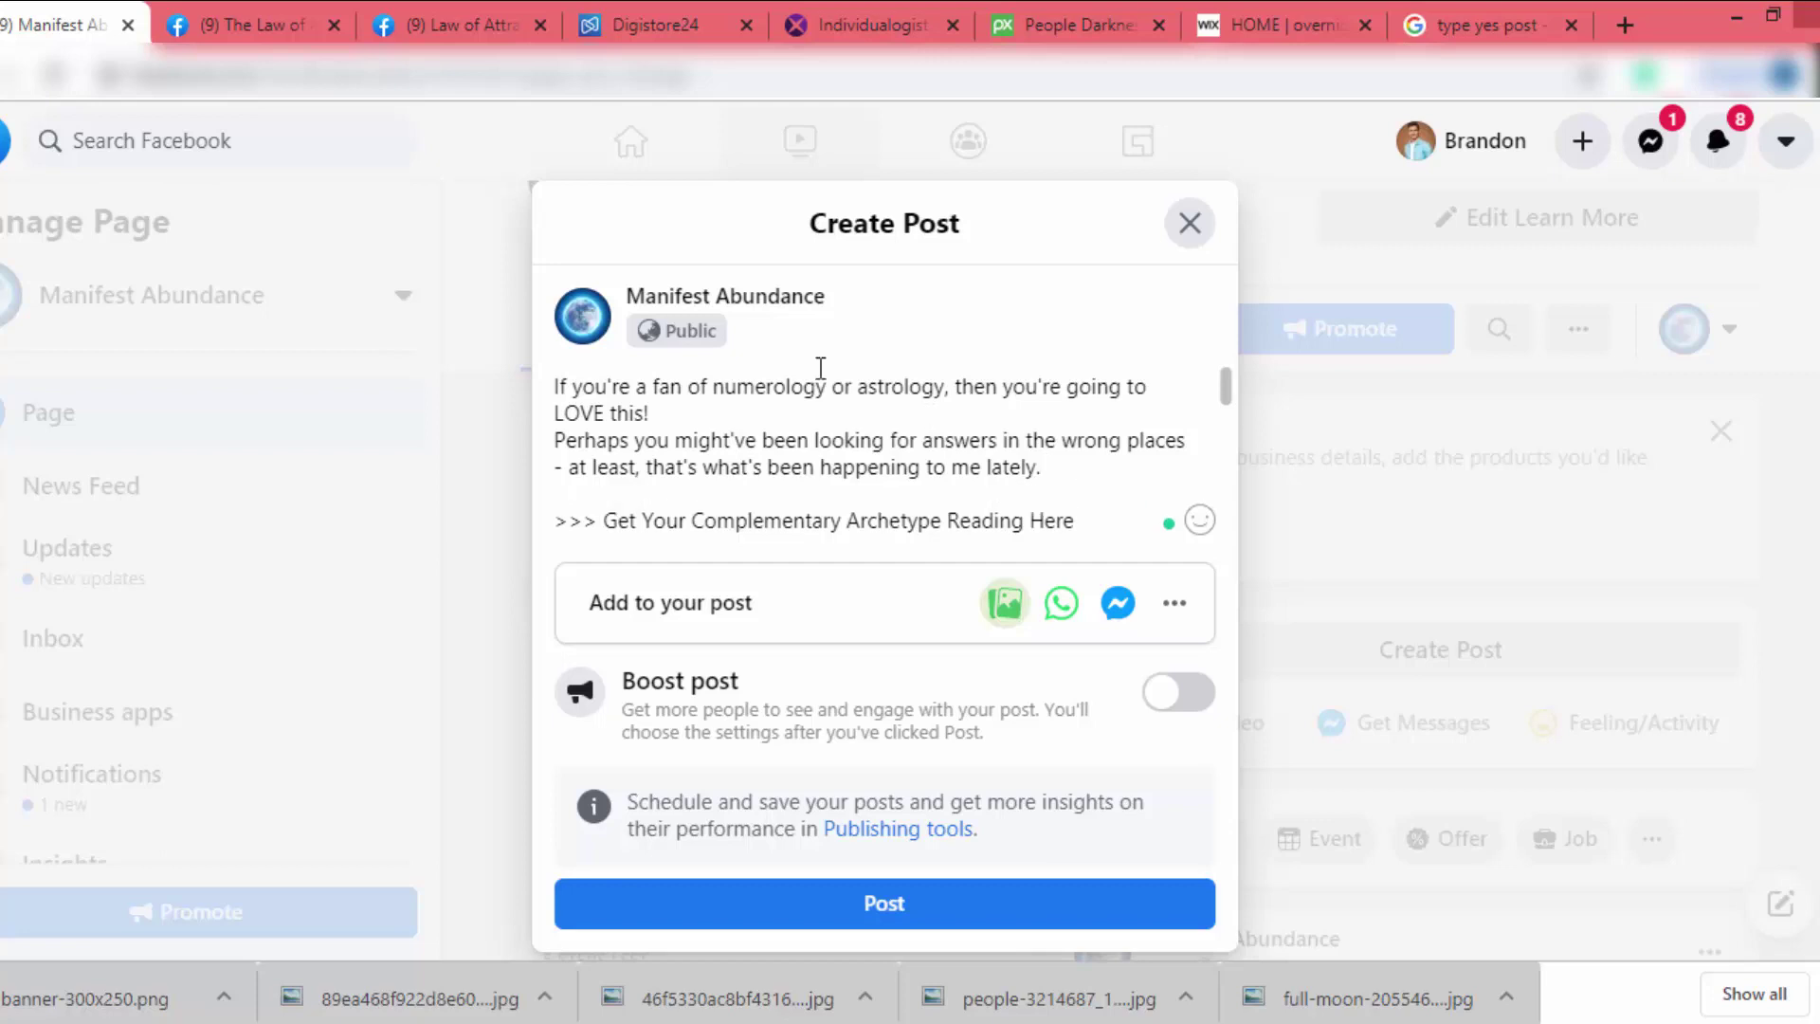
scroll(925, 417, "up", 3)
scroll(936, 396, "down", 2)
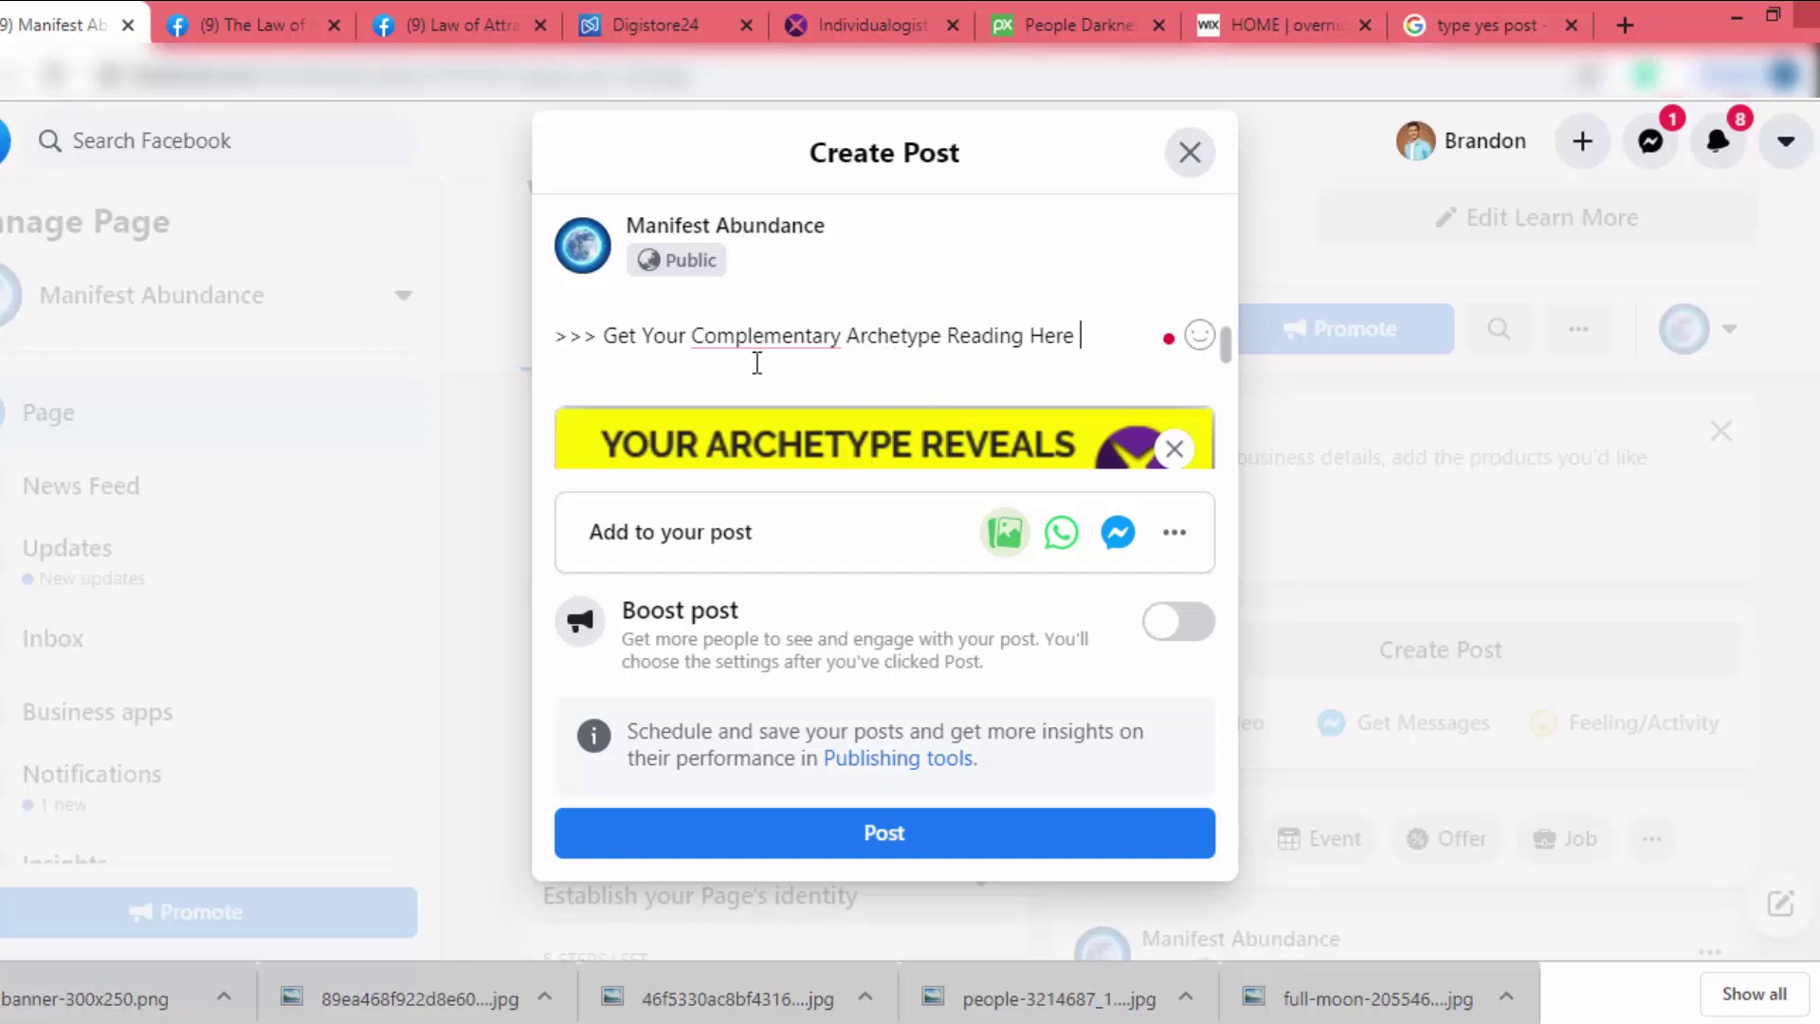
key("Return")
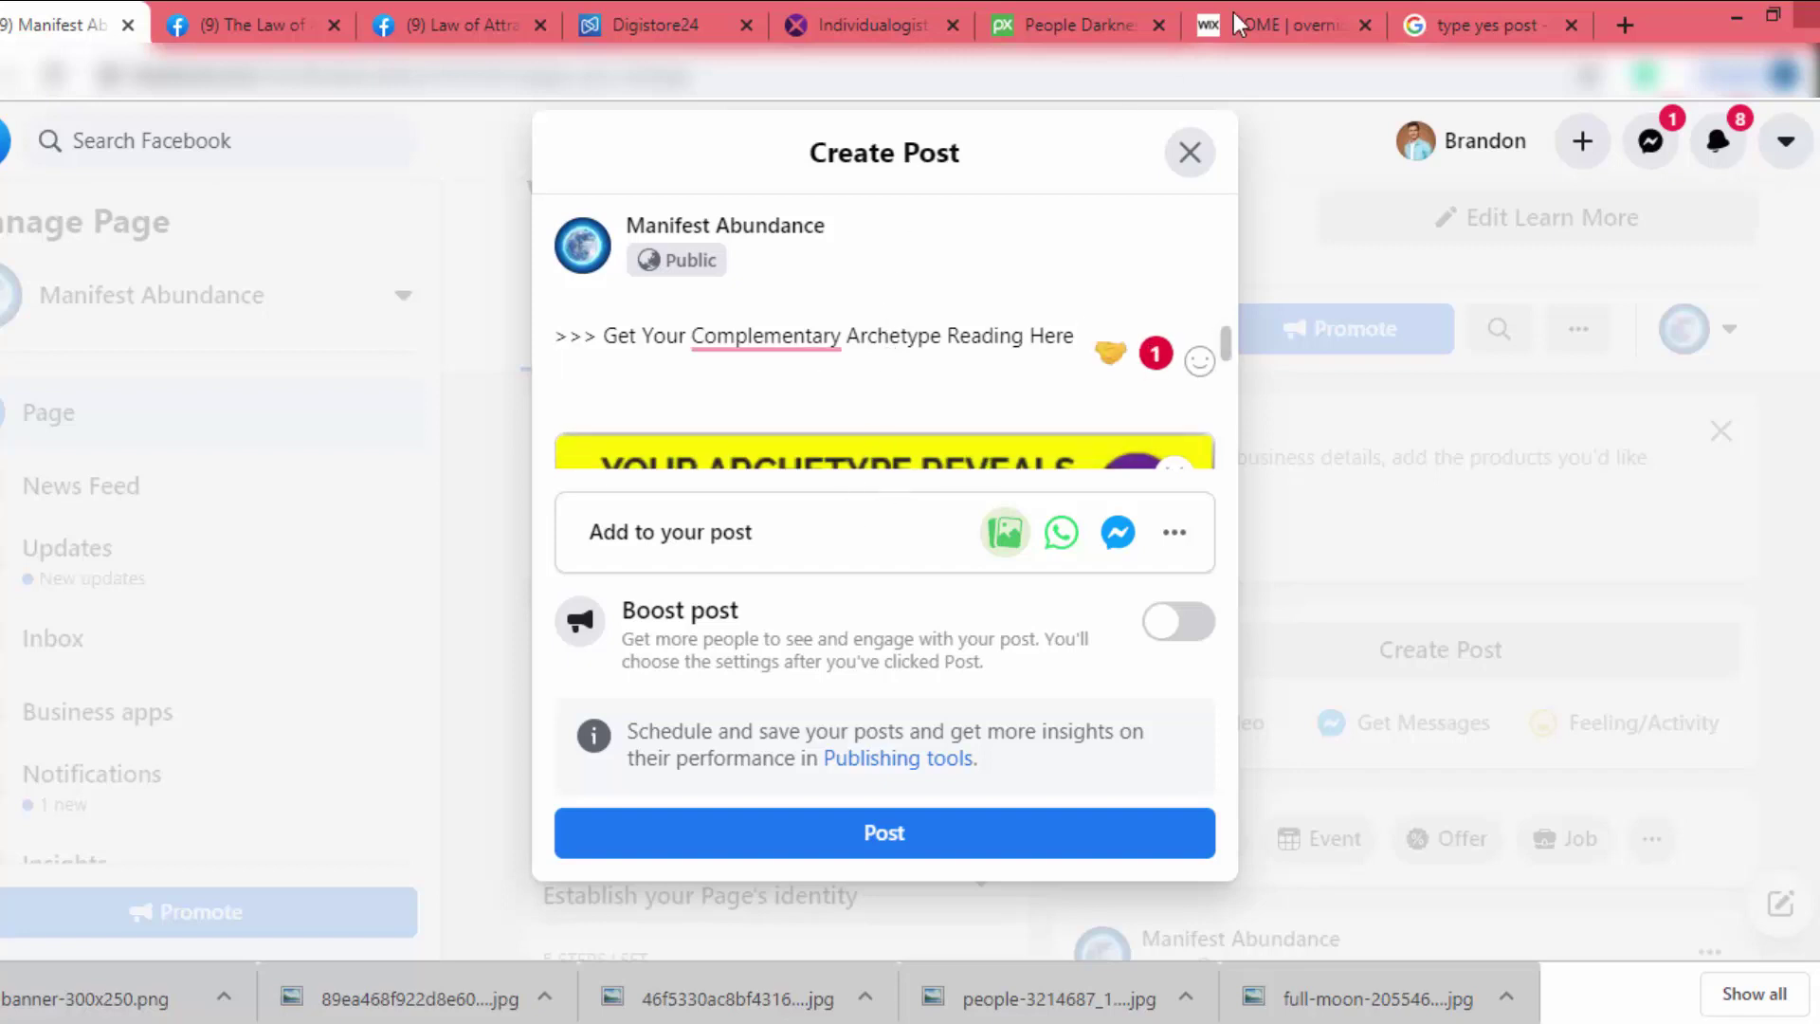
Add the Wix archetype landing page's link below the reading line and publish the post on the Manifest Abundance Page
left_click(1293, 4)
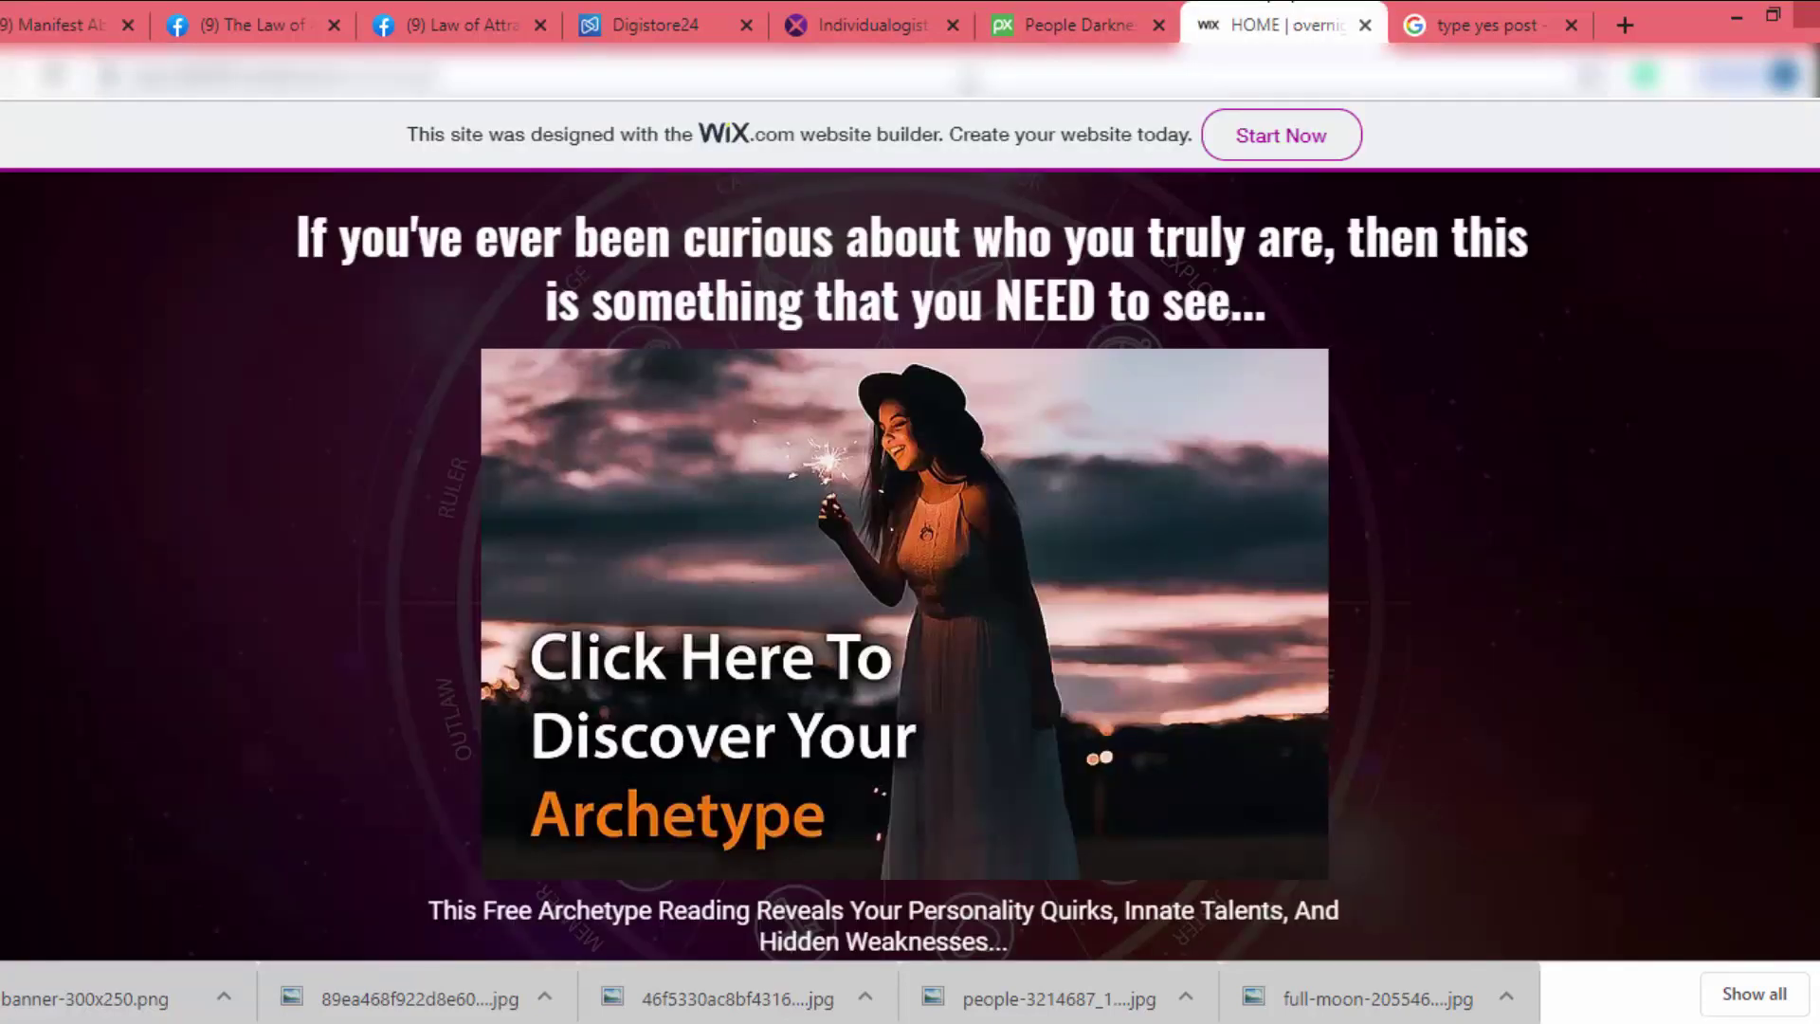
left_click(61, 21)
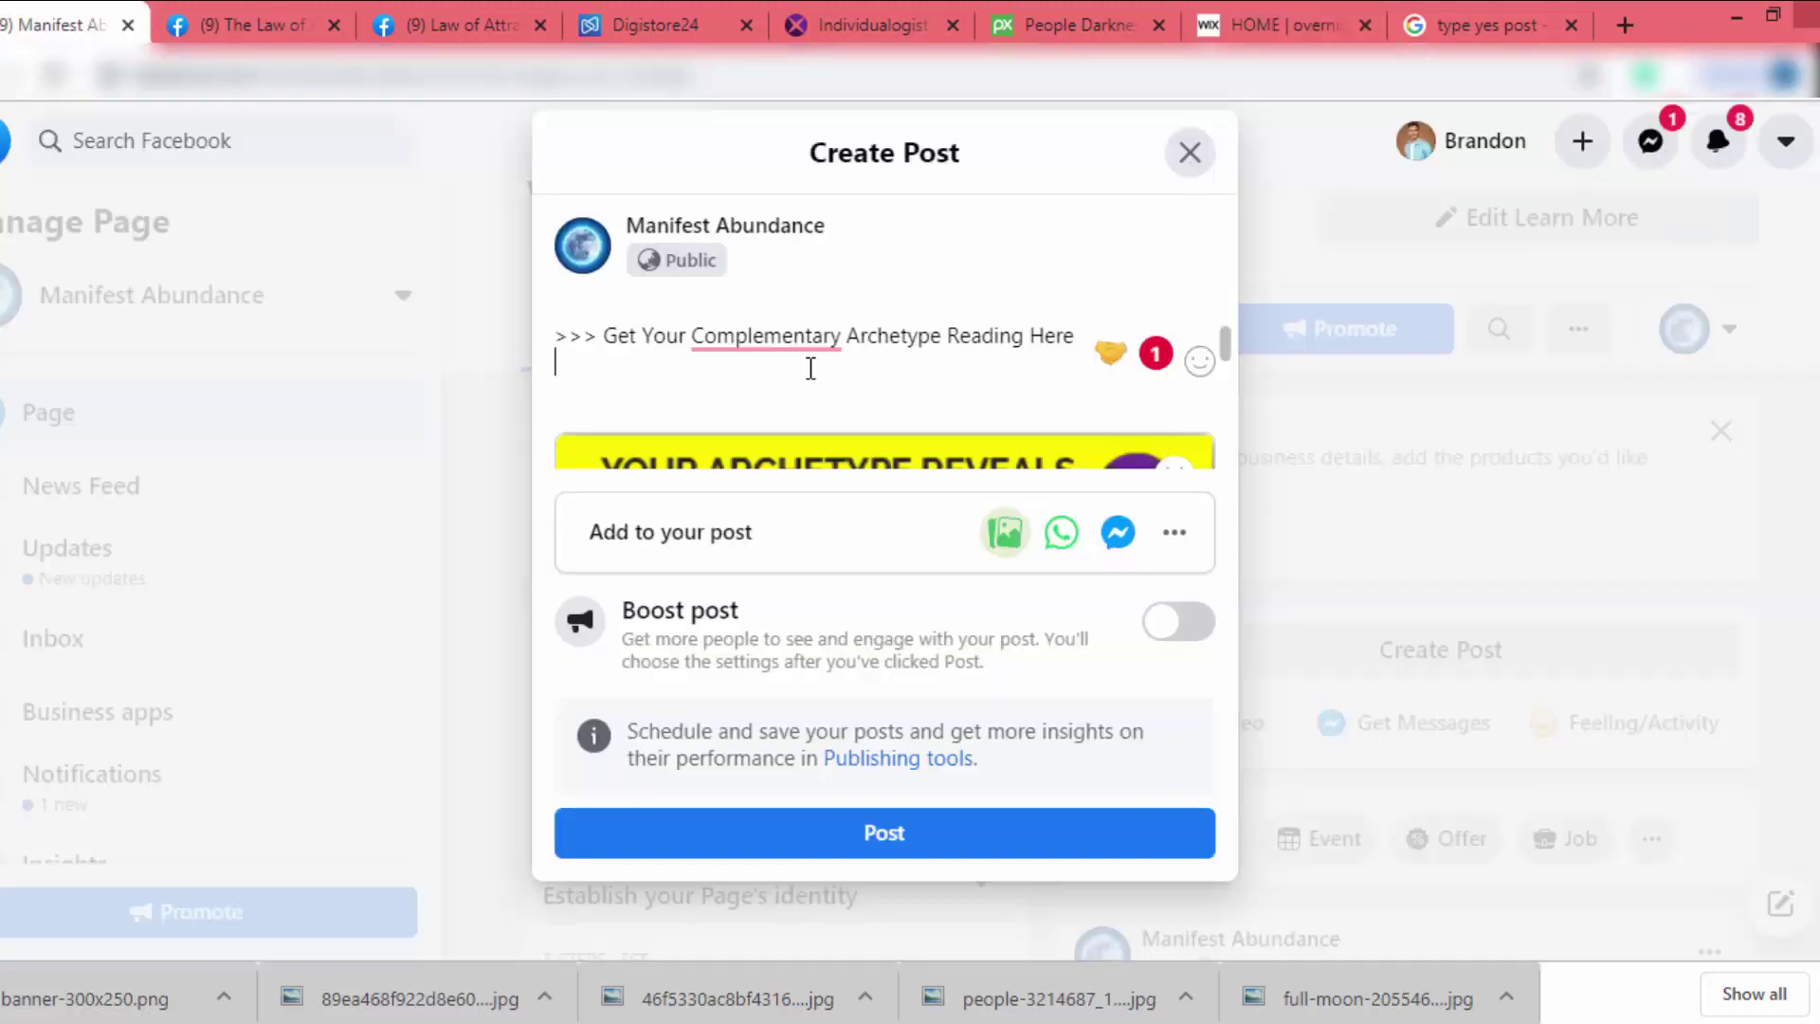
left_click(884, 832)
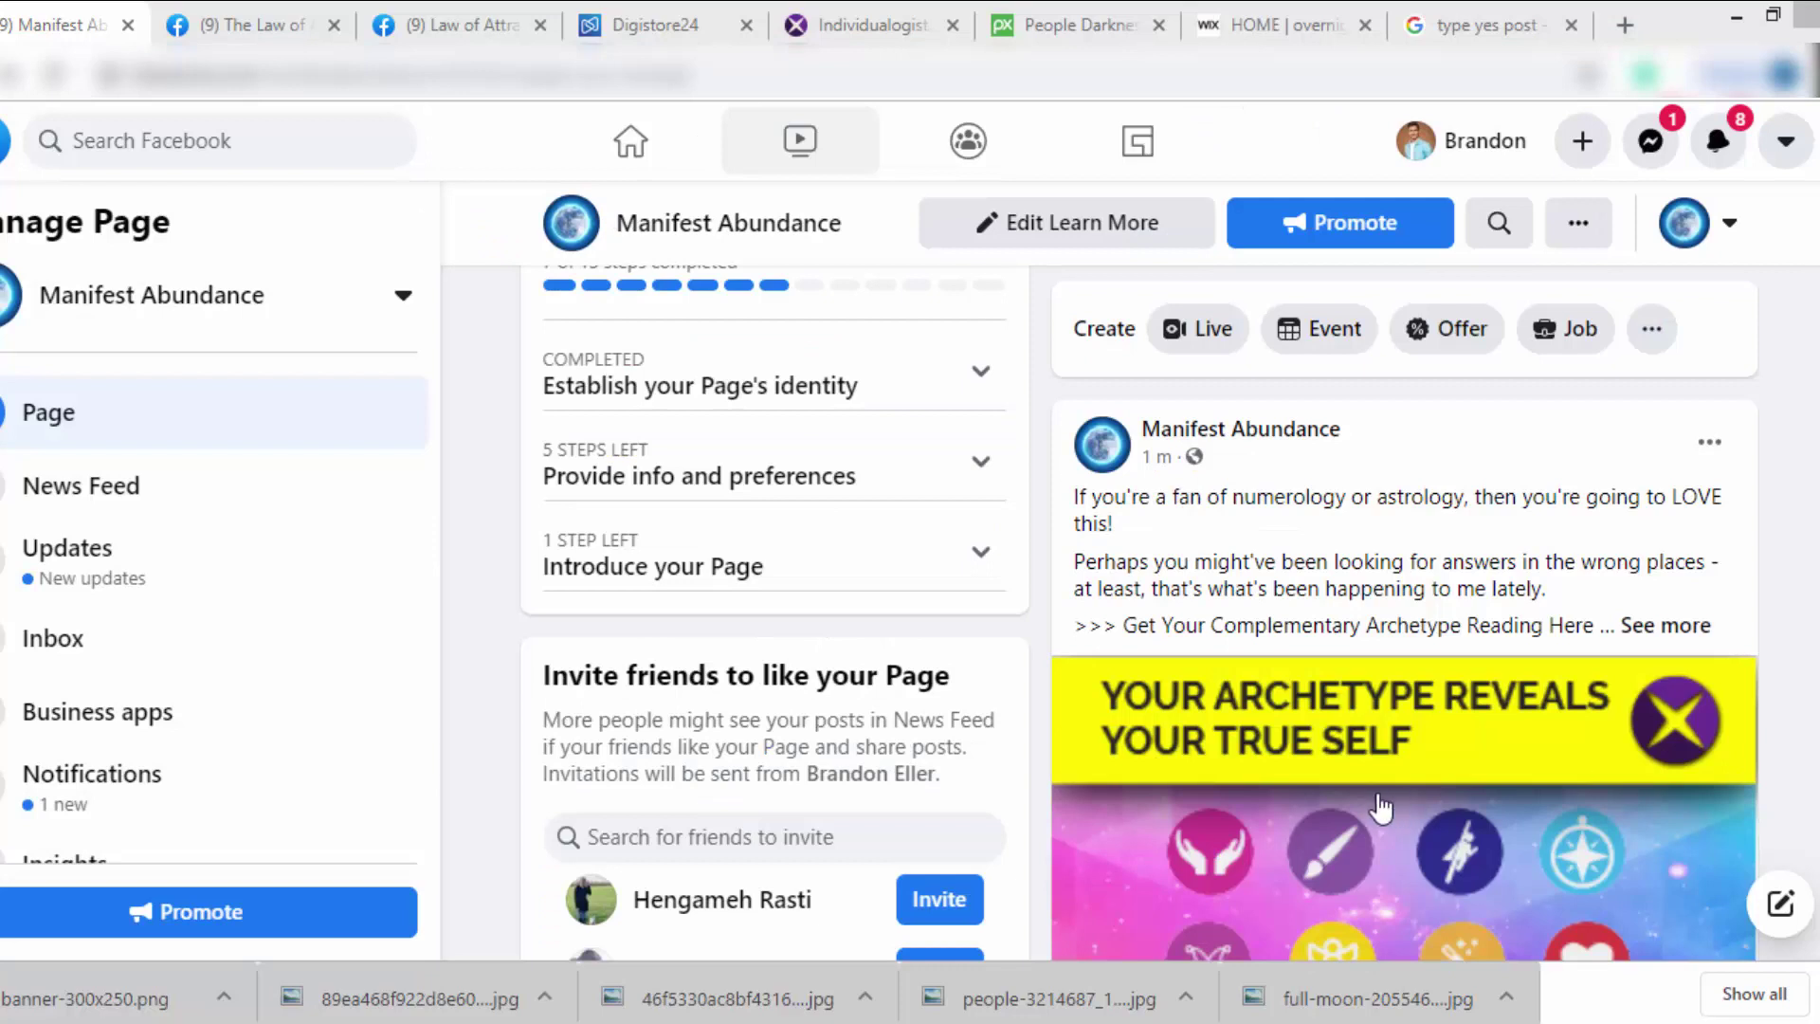
Pin the new archetype banner post to the top of the Manifest Abundance Page
left_click(1710, 444)
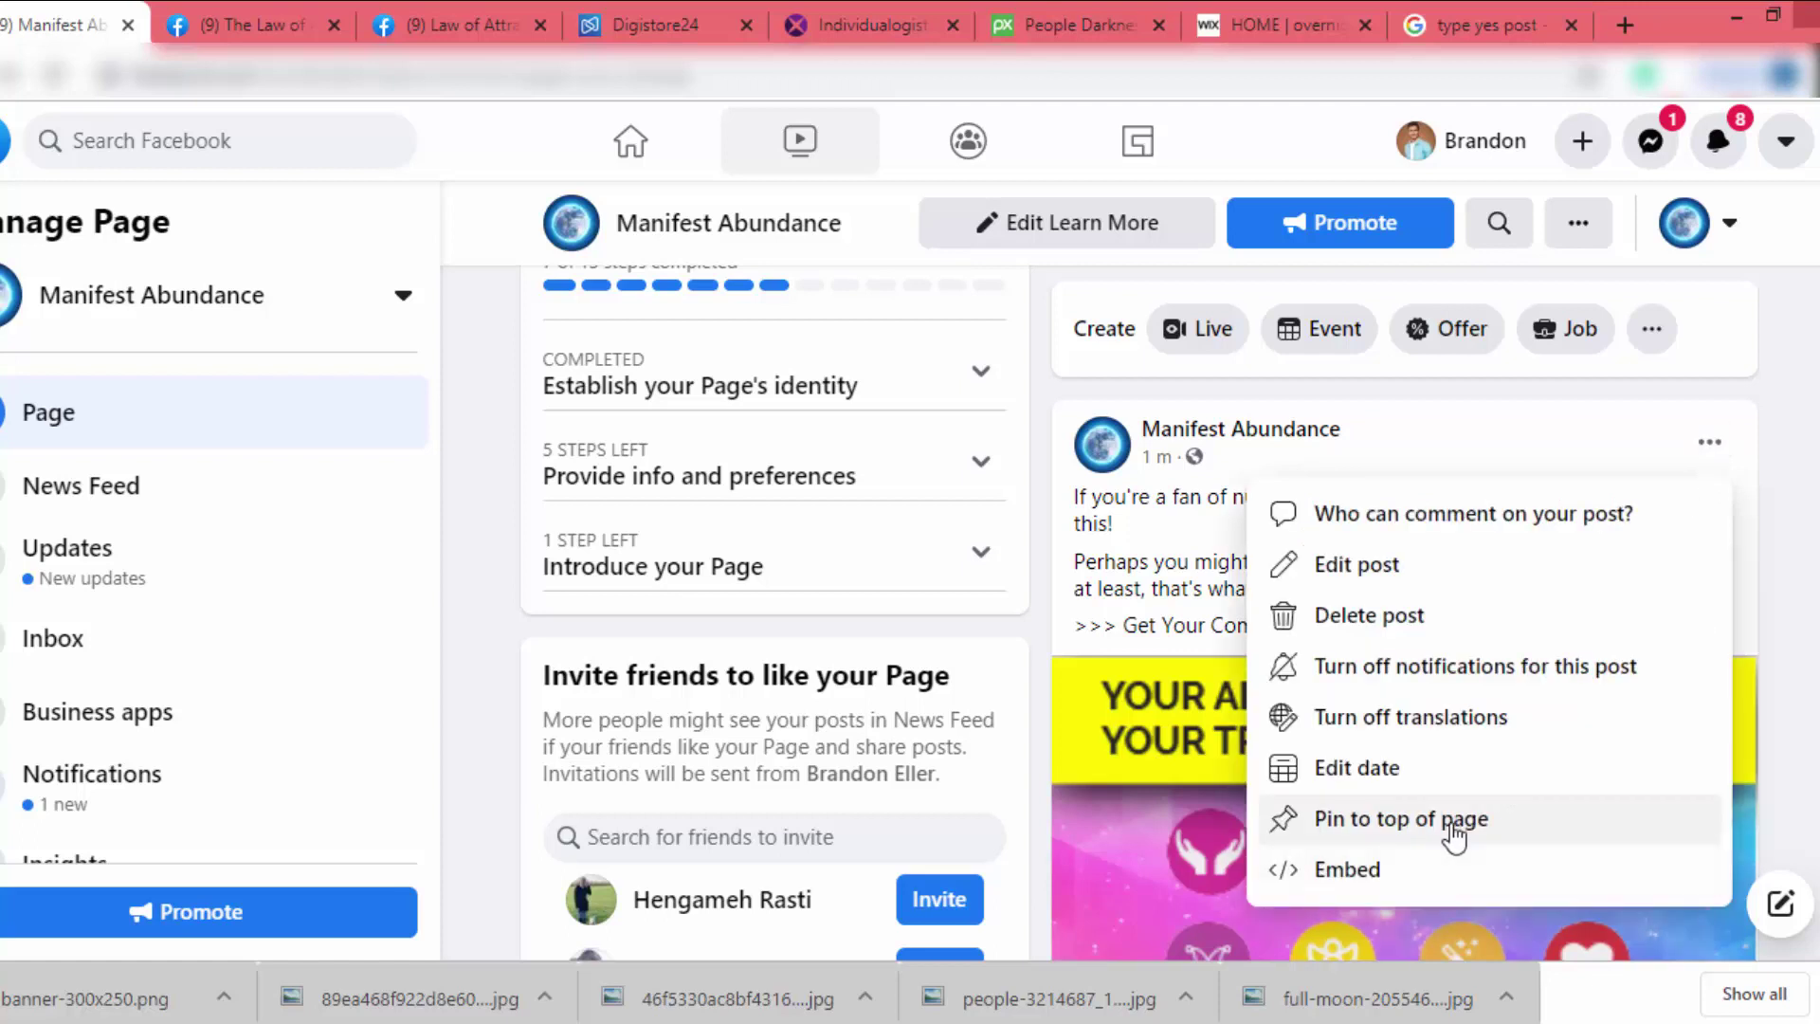
left_click(1454, 835)
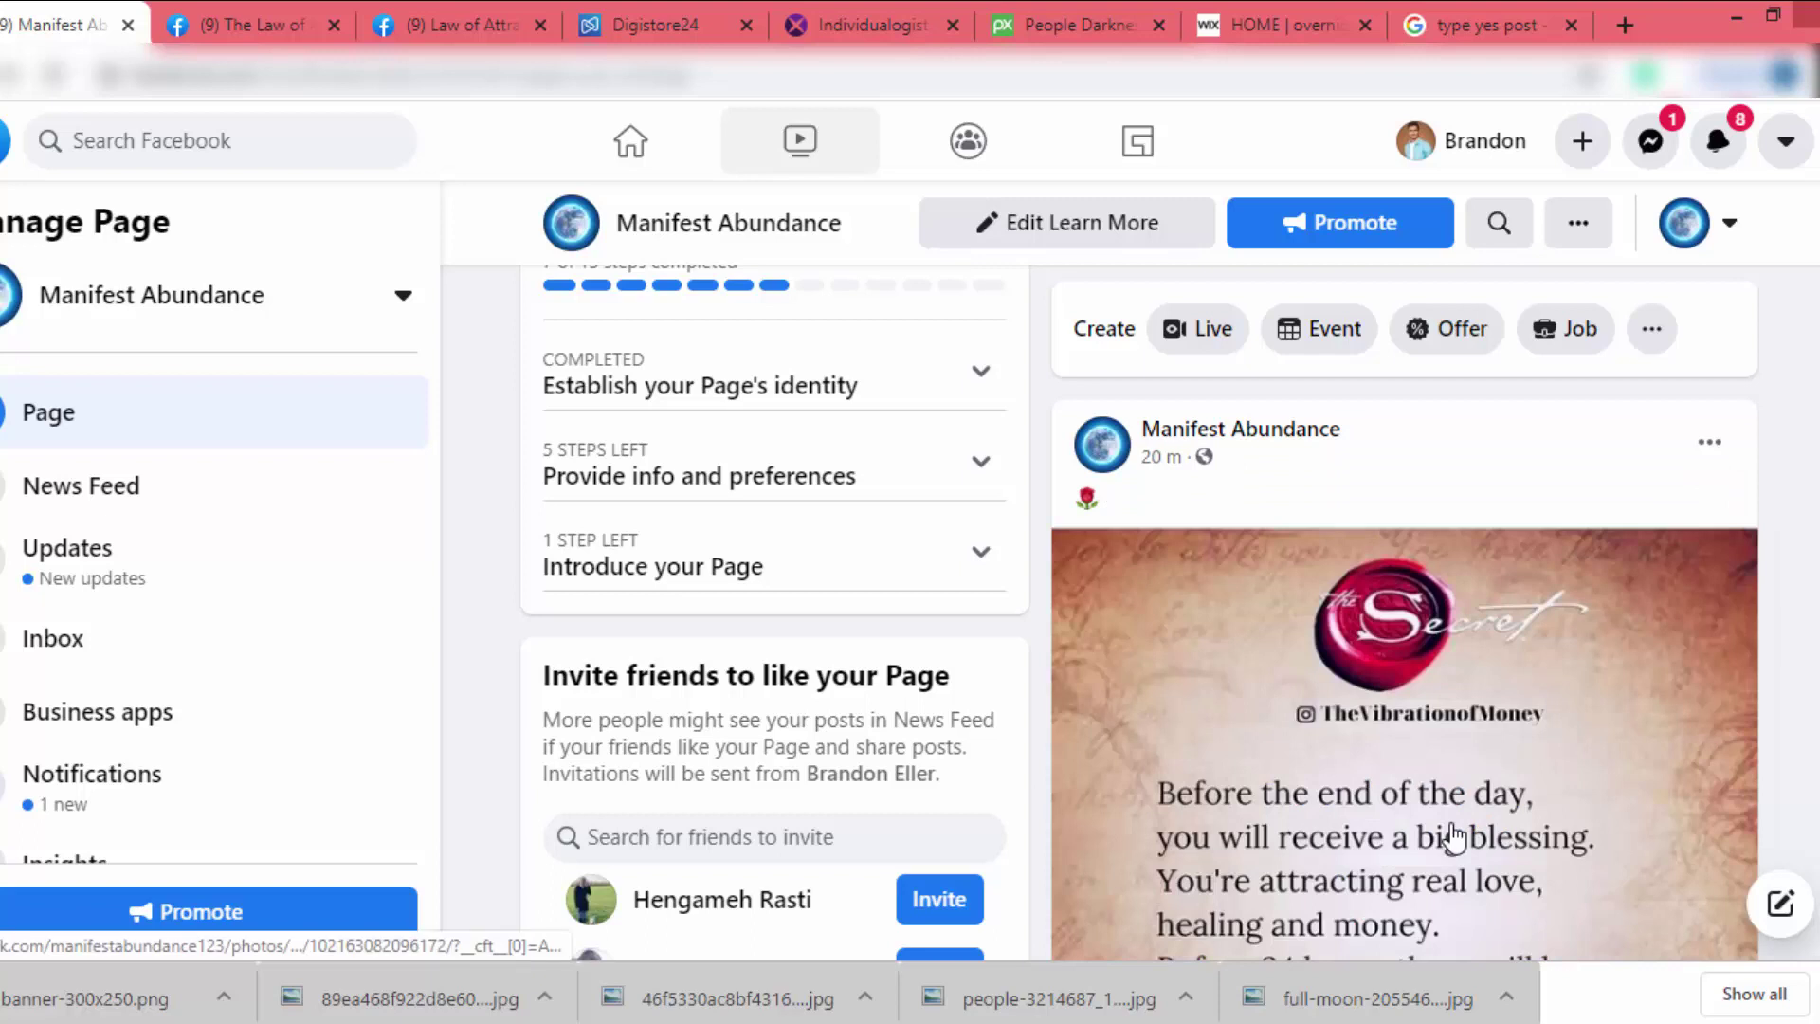
Review the Manifest Abundance Page from its cover down to the pinned archetype banner post
scroll(1452, 834, "up", 10)
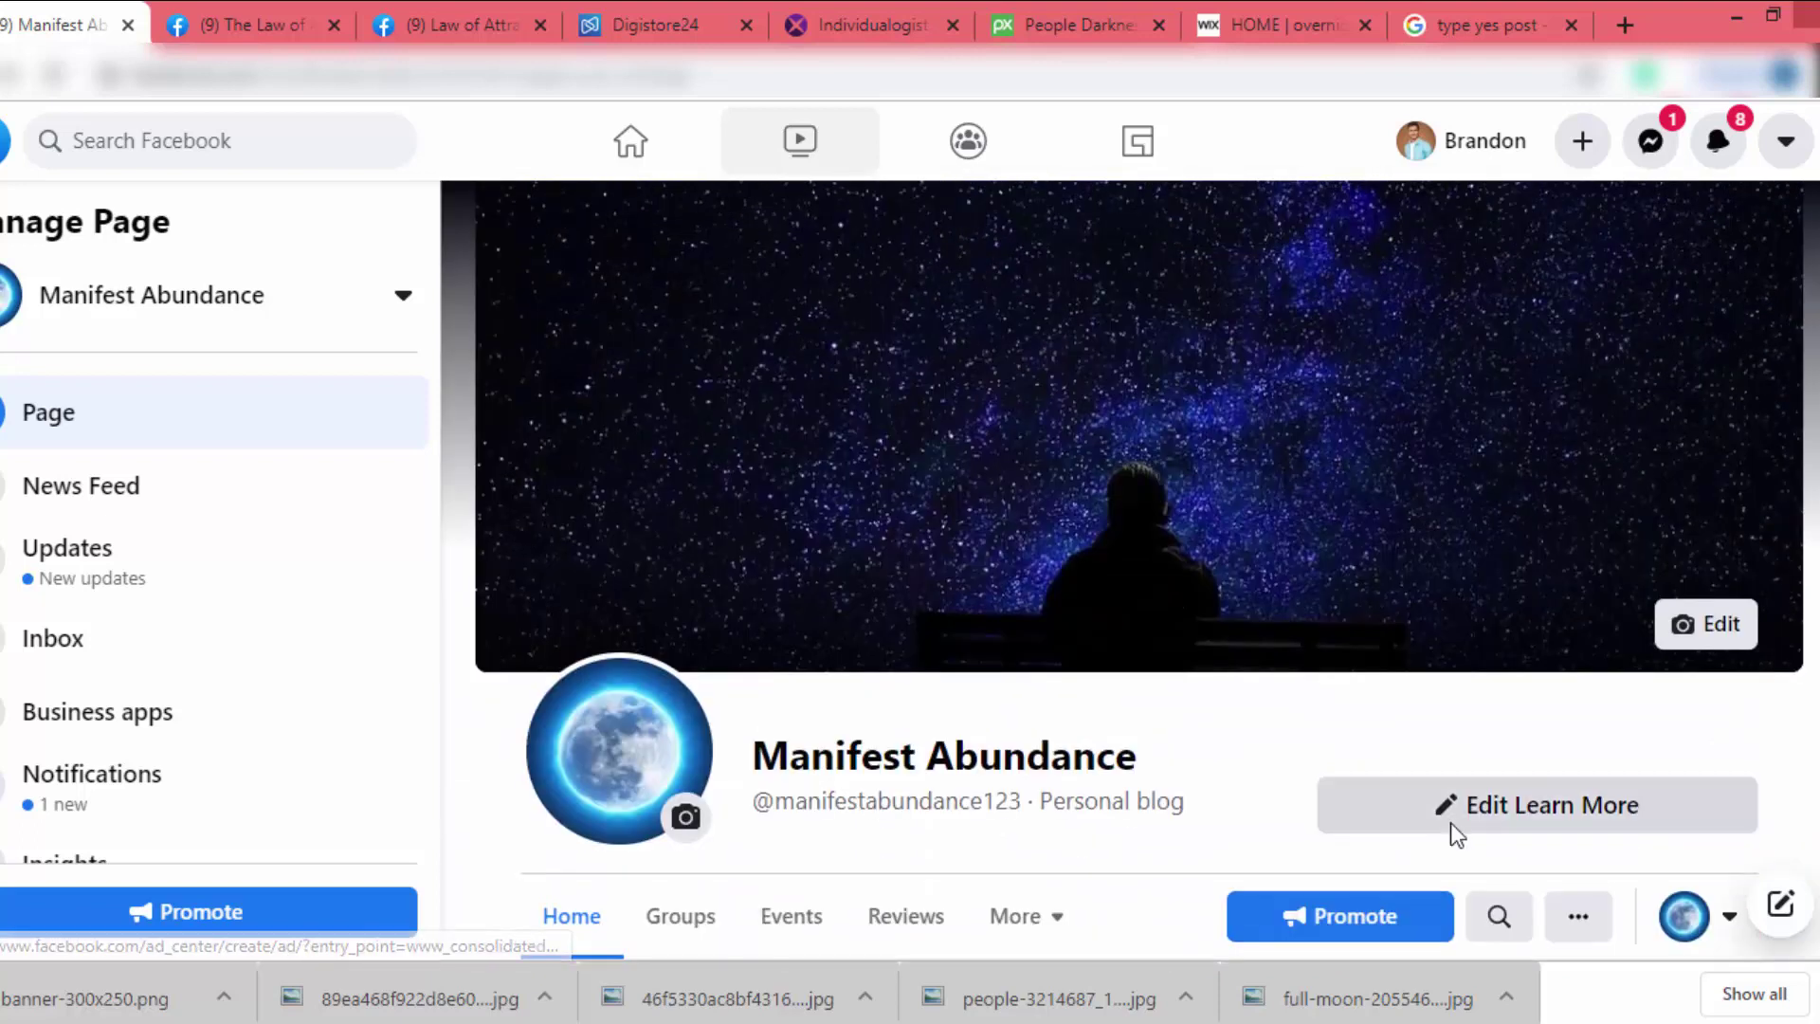
scroll(1452, 834, "down", 4)
scroll(1450, 838, "down", 4)
scroll(1412, 841, "up", 4)
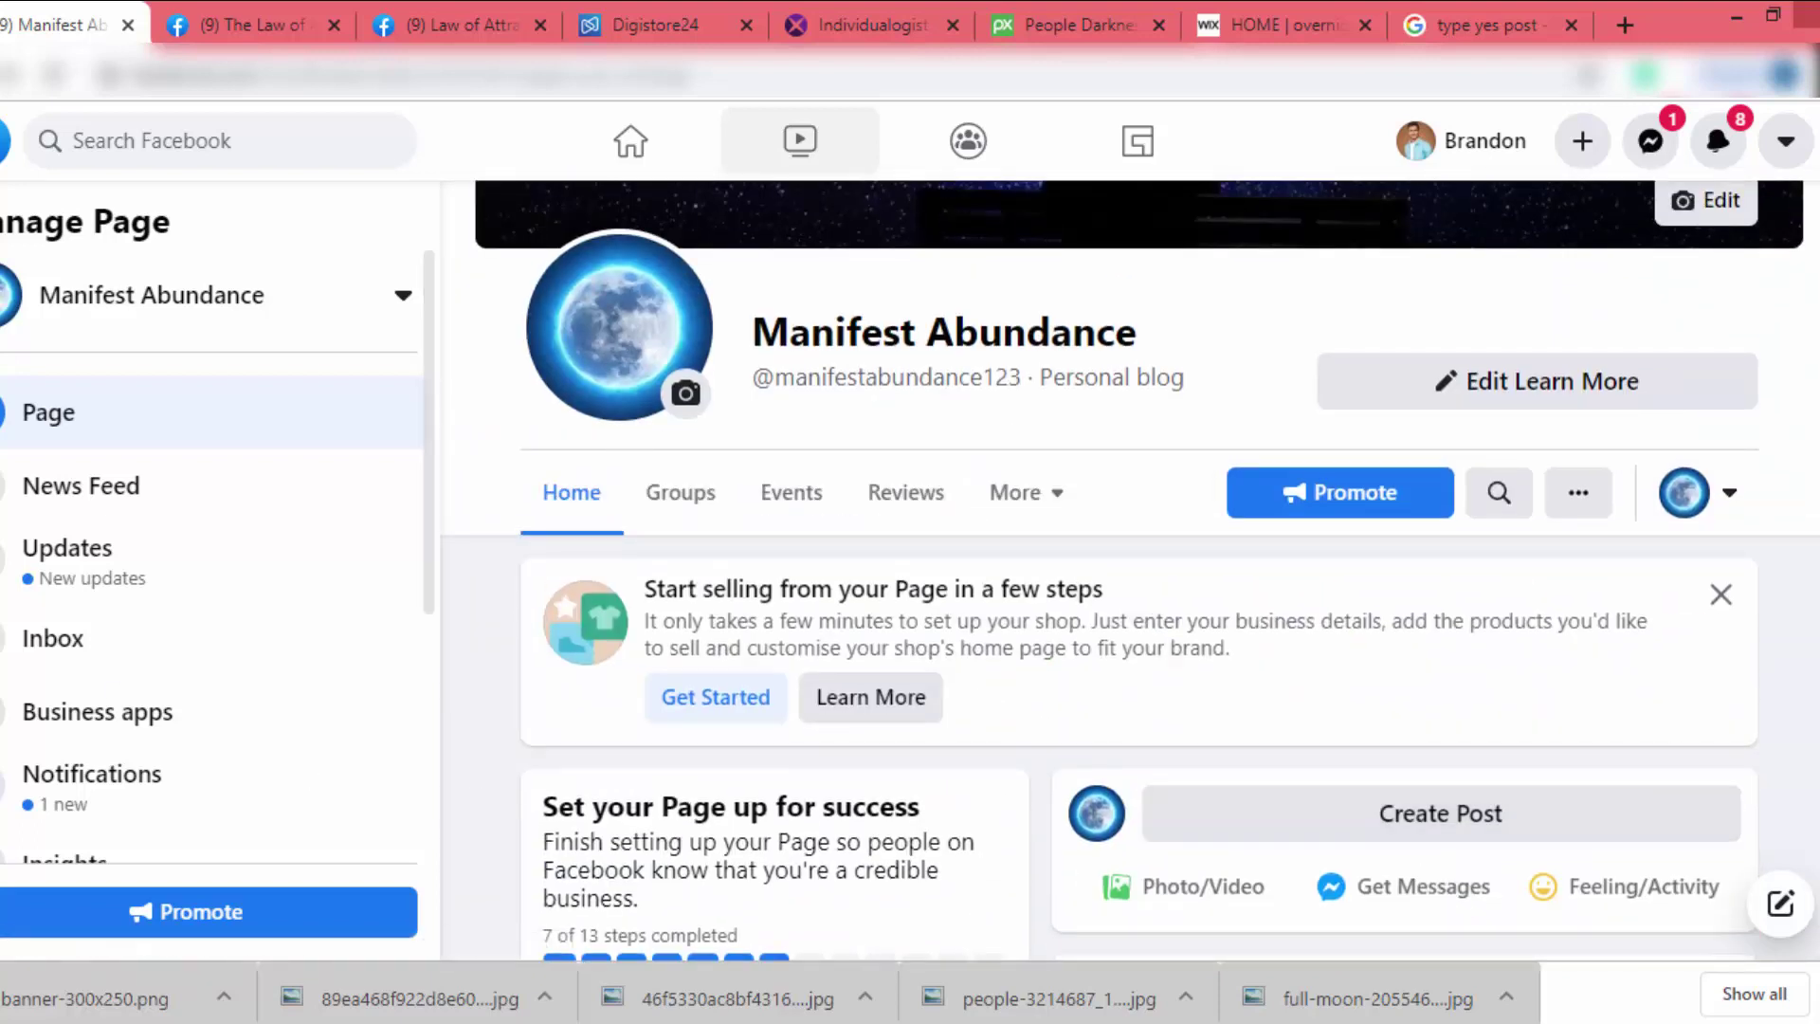
scroll(1412, 834, "down", 6)
scroll(1415, 545, "down", 9)
scroll(1416, 549, "up", 10)
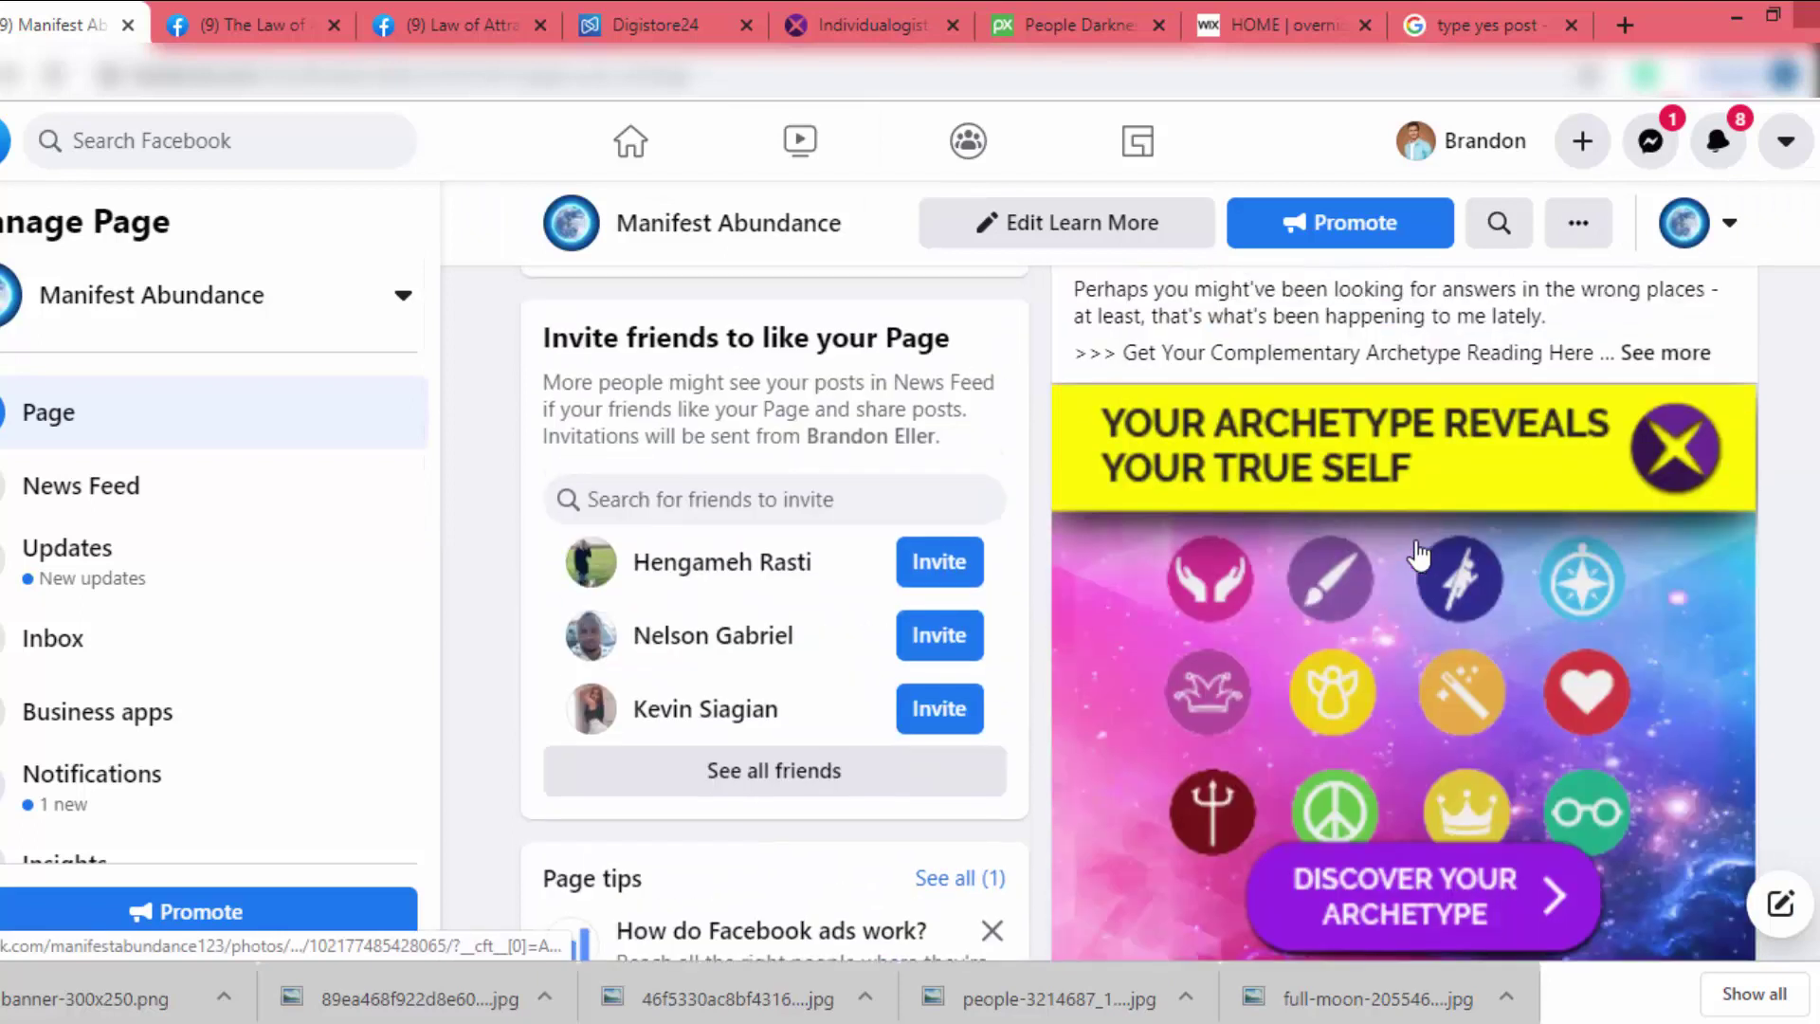
scroll(1418, 555, "down", 5)
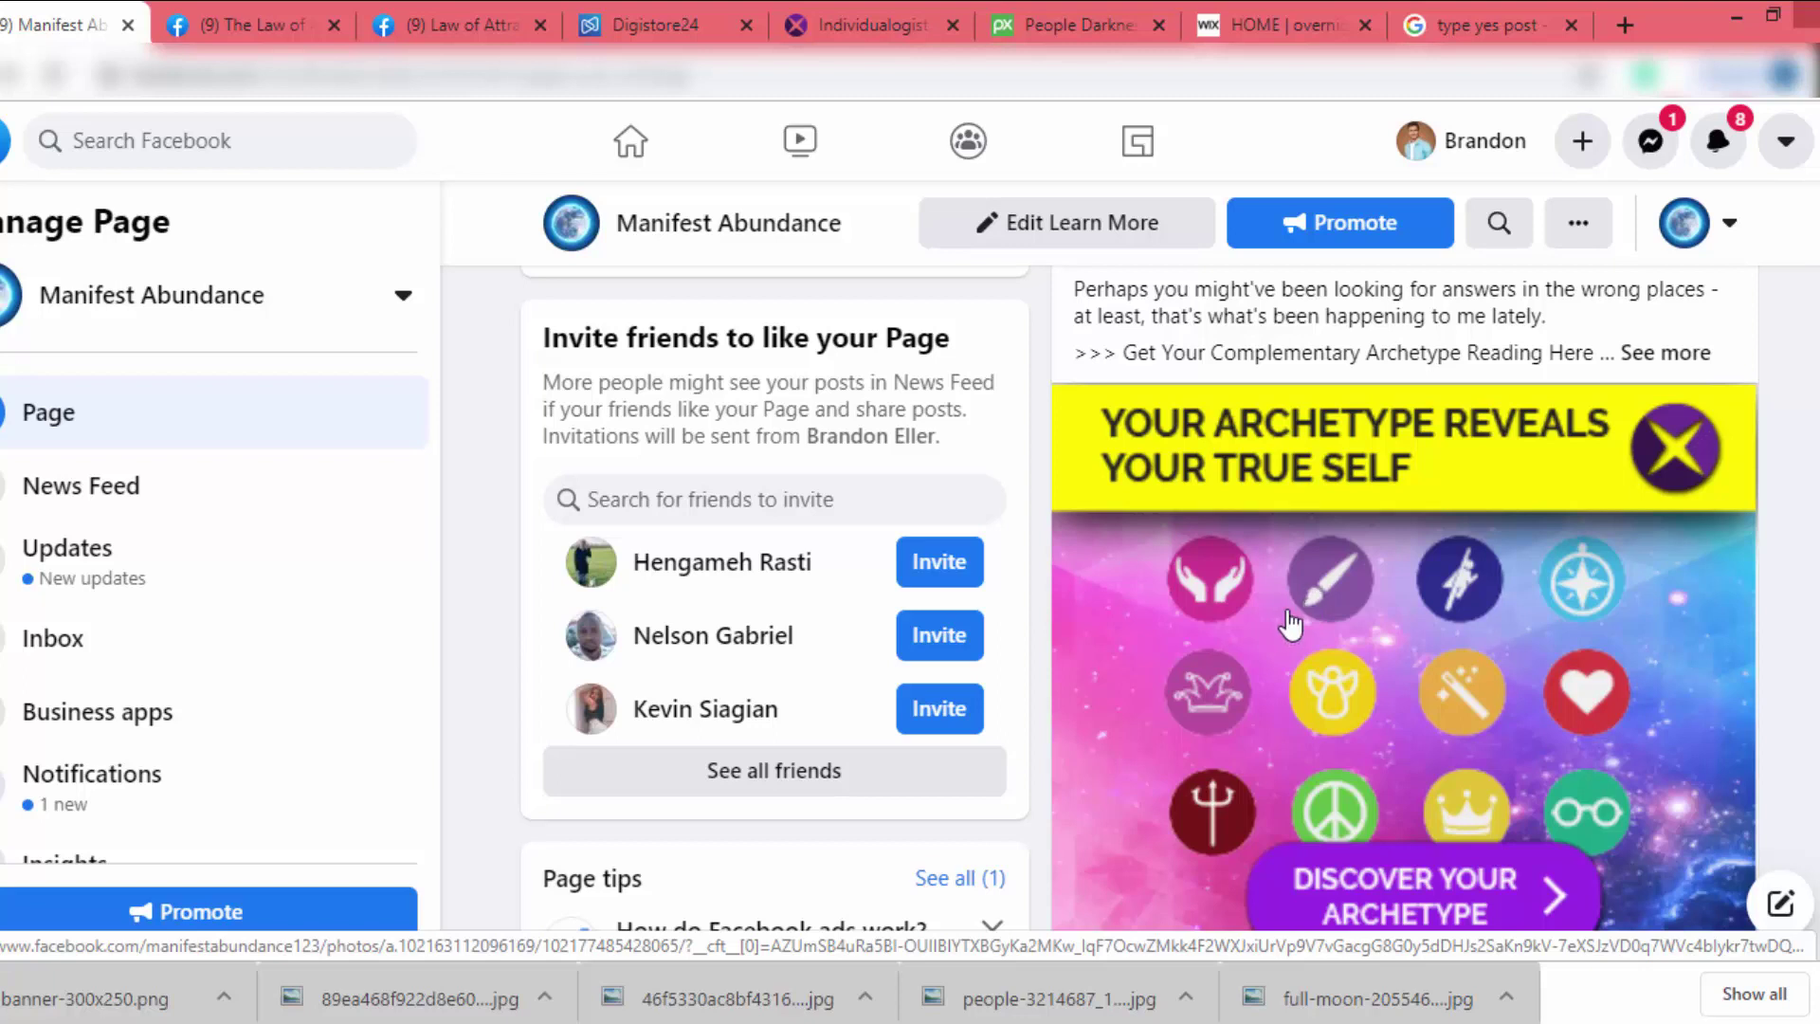
scroll(1291, 624, "up", 5)
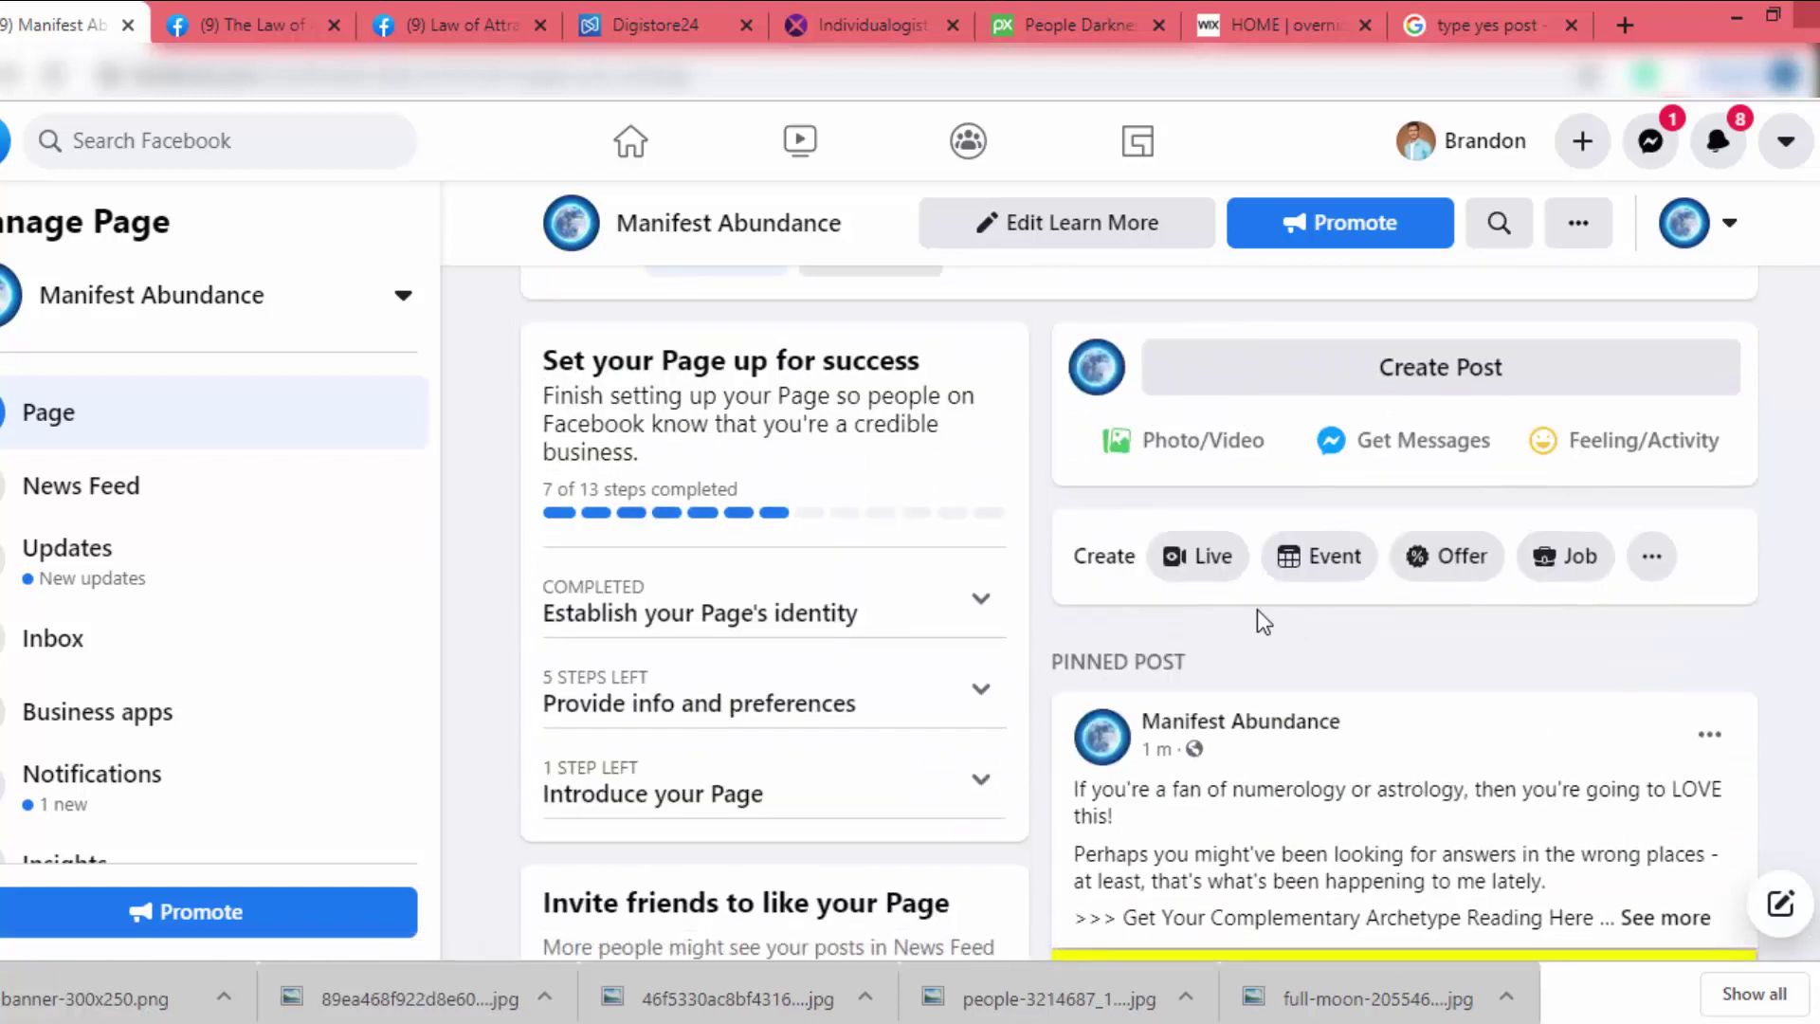